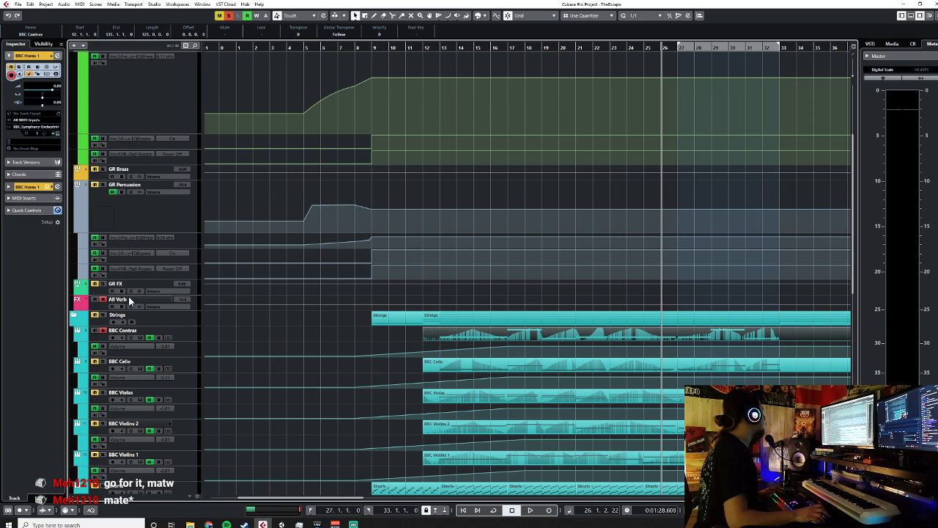
Start adding a new instrument track below the Lead 01 track in the Synths folder
scroll(377, 281, down, 10)
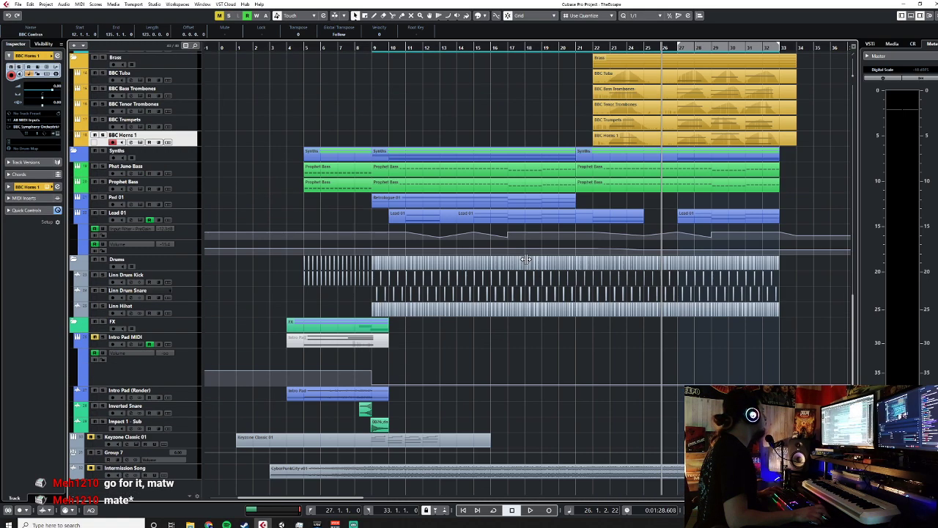
scroll(469, 278, up, 4)
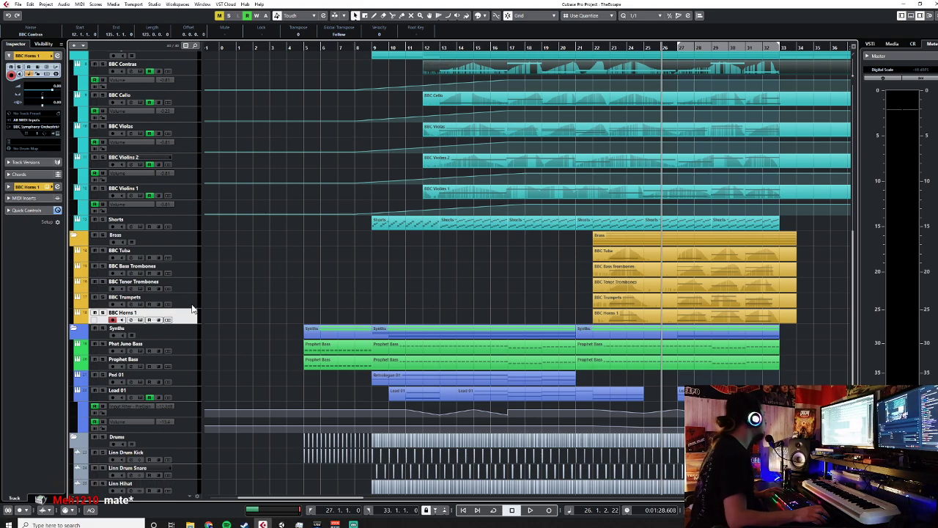
scroll(187, 314, down, 3)
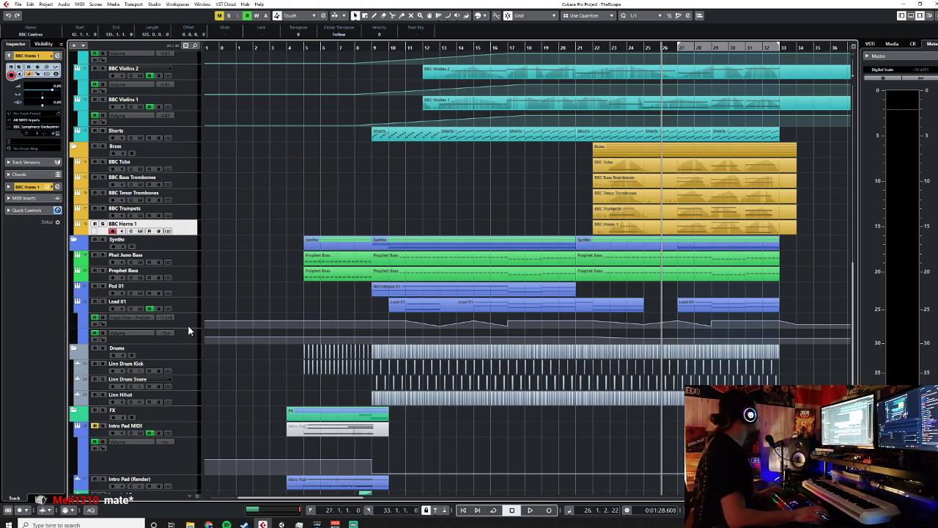
click(187, 308)
right_click(192, 309)
mouse_move(198, 312)
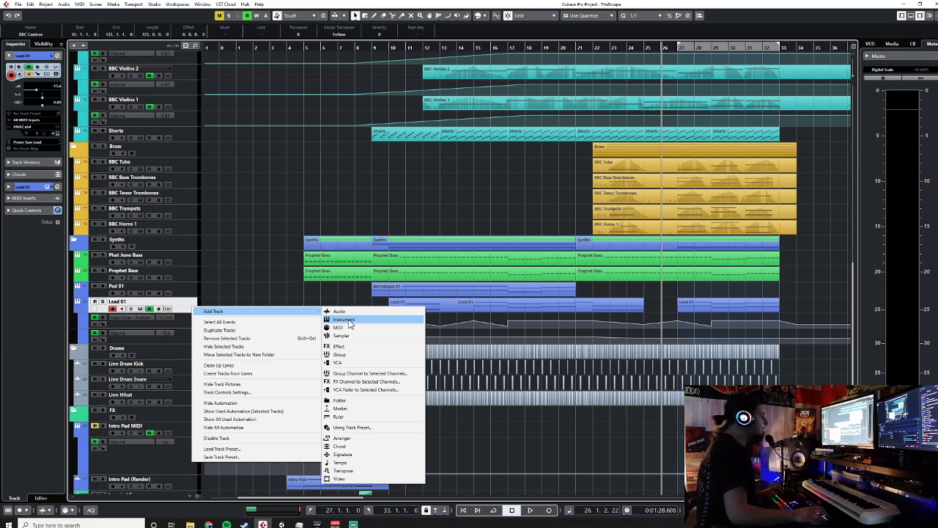
click(349, 320)
Choose Vienna Synchron Player as the instrument, route its output to GR Percussion, and create the track
click(489, 256)
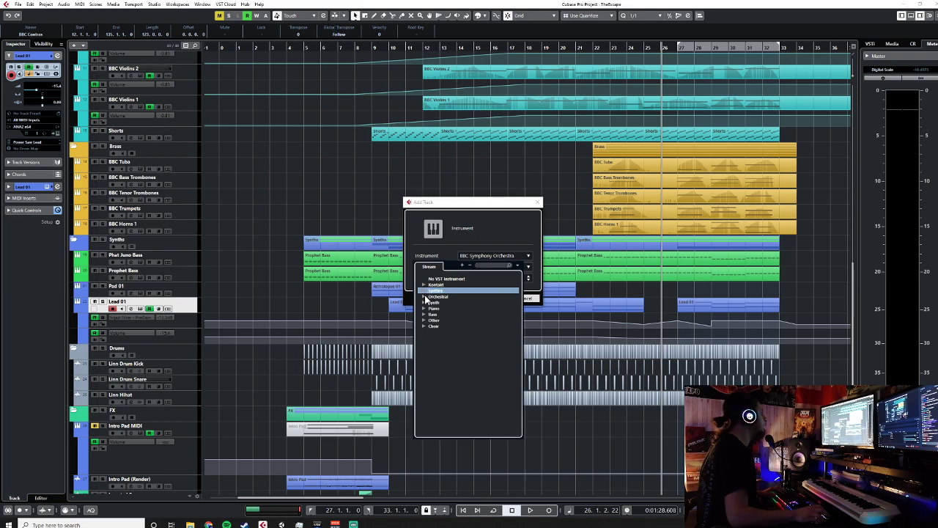
click(424, 296)
click(449, 309)
click(483, 269)
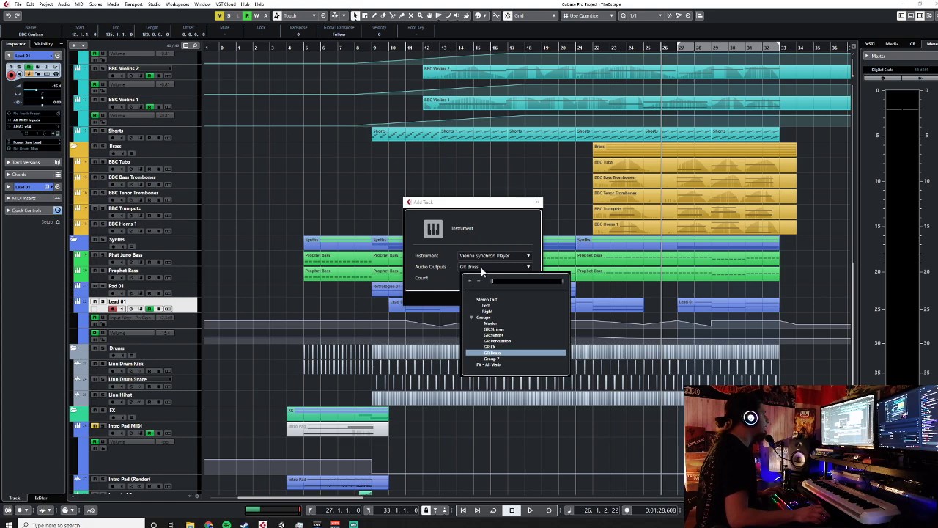
click(499, 341)
click(493, 298)
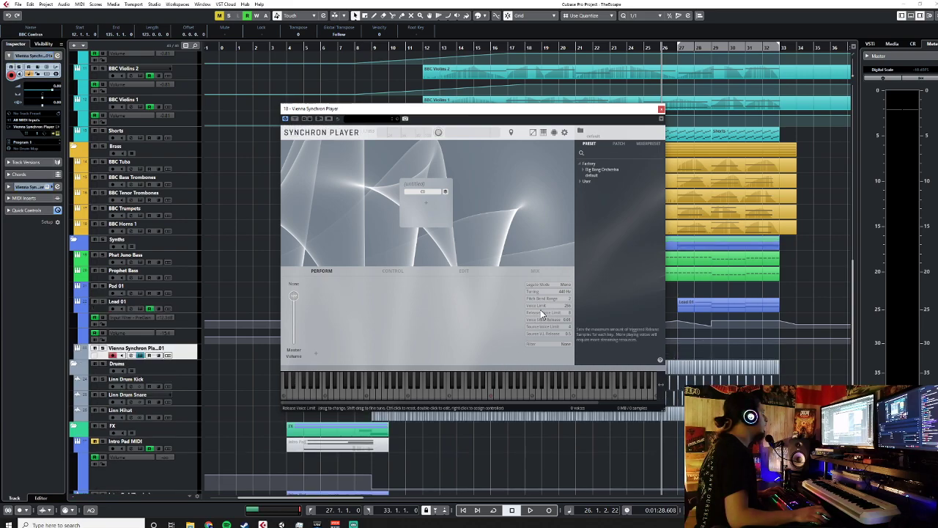
Load the factory Big Bang Orchestra preset and switch through its Marcato and Fast runs articulations
click(584, 169)
click(591, 181)
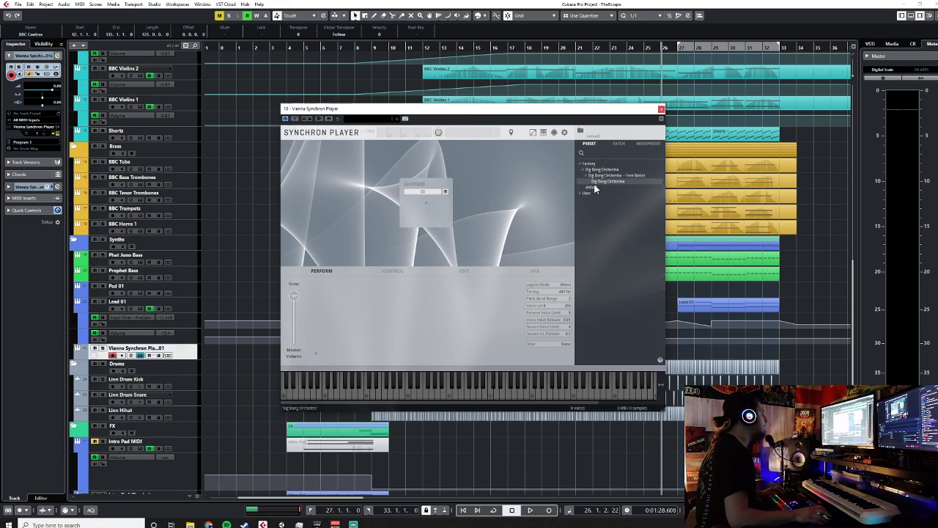
double_click(595, 186)
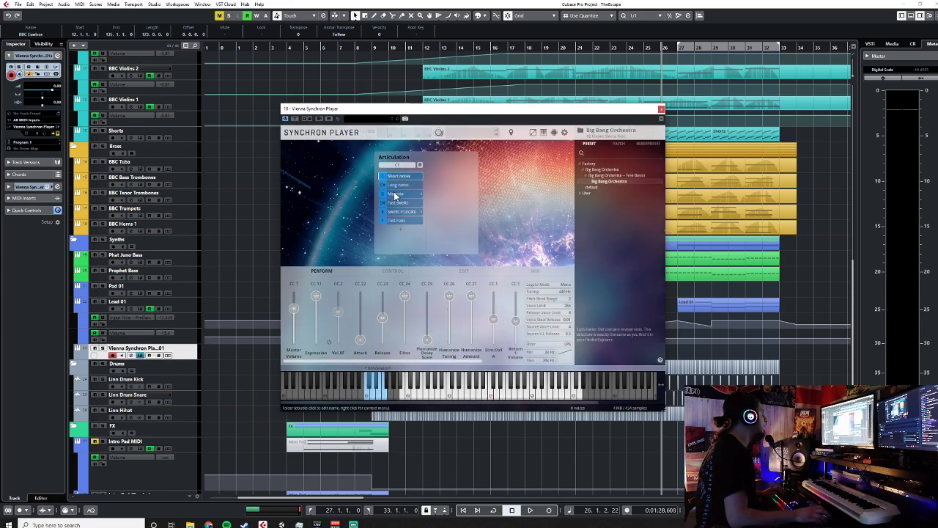
click(404, 196)
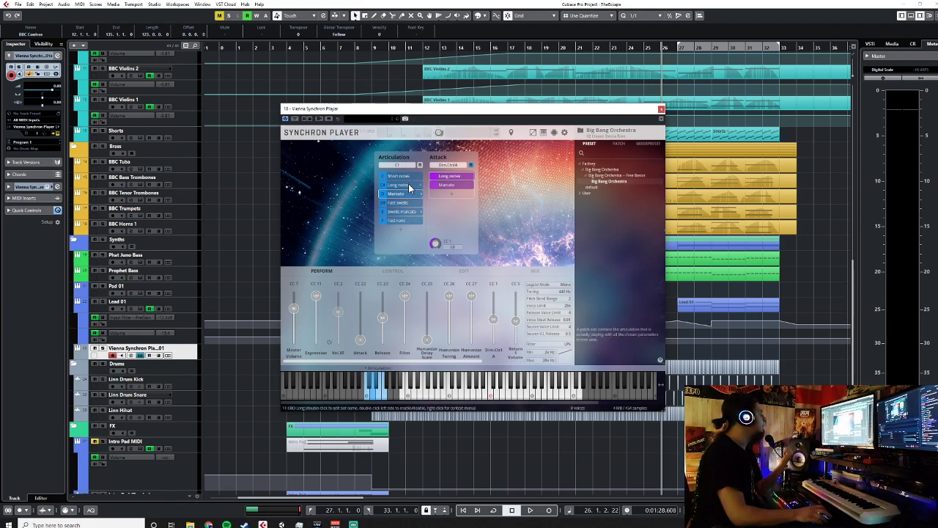
click(405, 221)
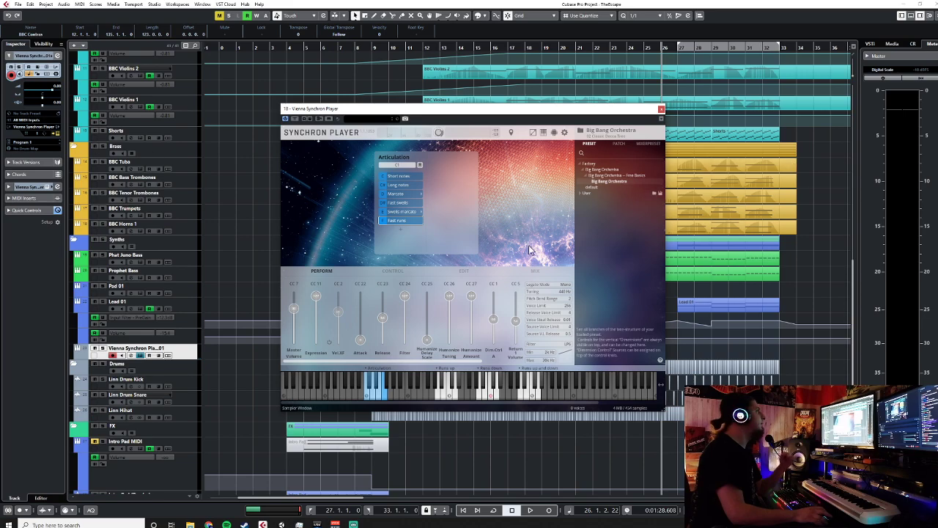
Move the Synchron Player window aside and review the routing and inserts across the MixConsole channels
key(F3)
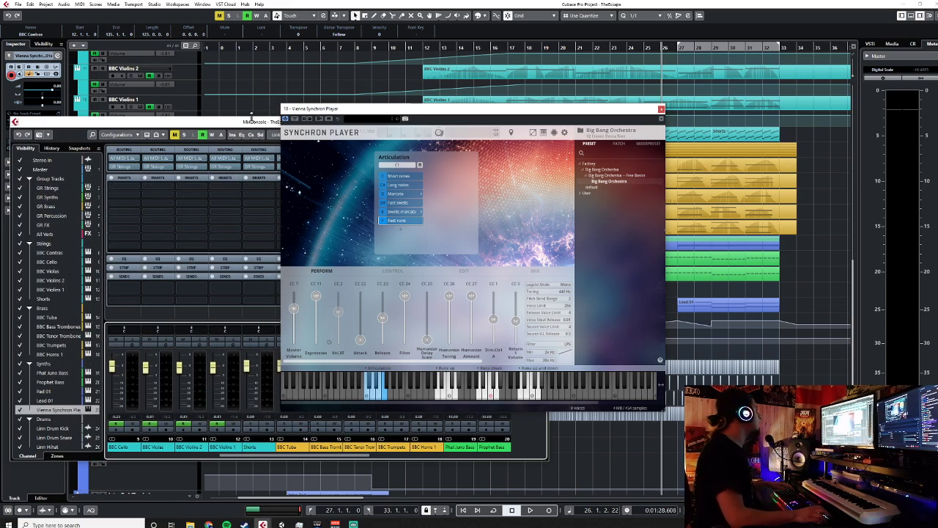
drag(312, 110, 598, 173)
click(344, 197)
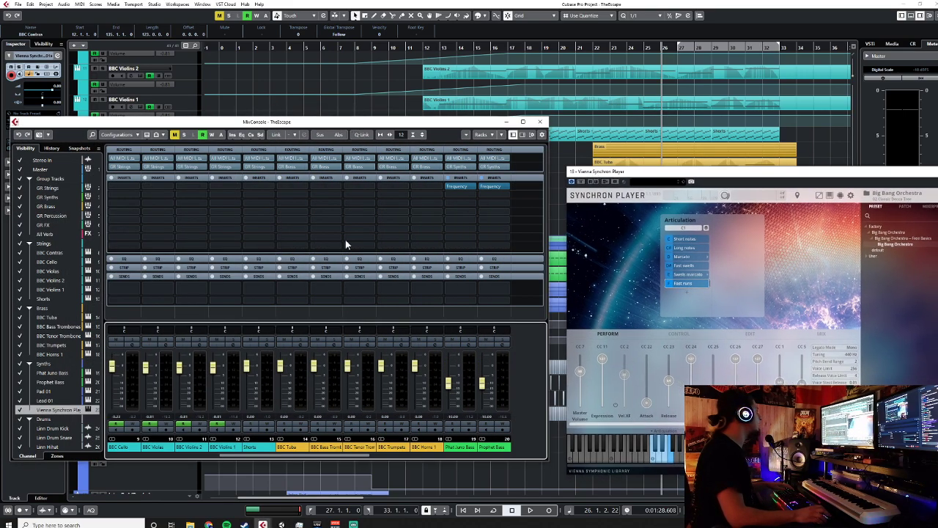
drag(316, 456, 148, 458)
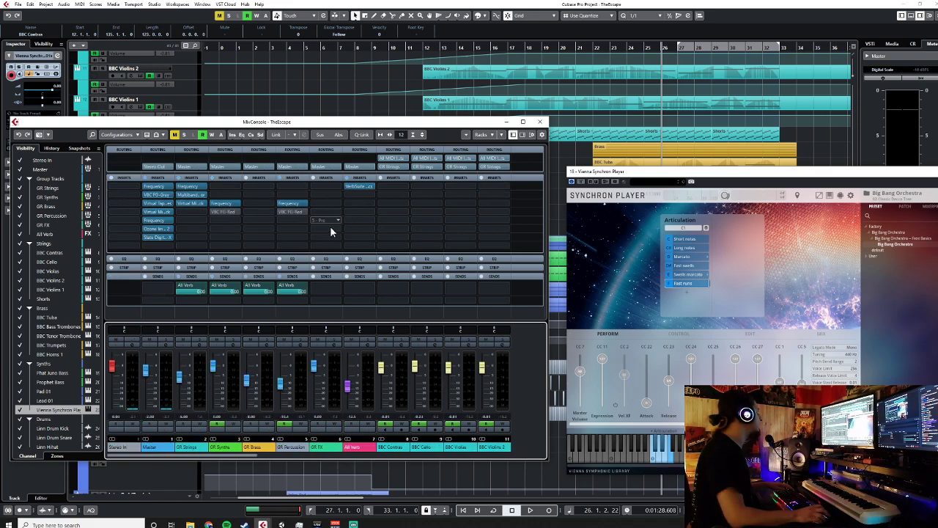
drag(252, 459, 451, 466)
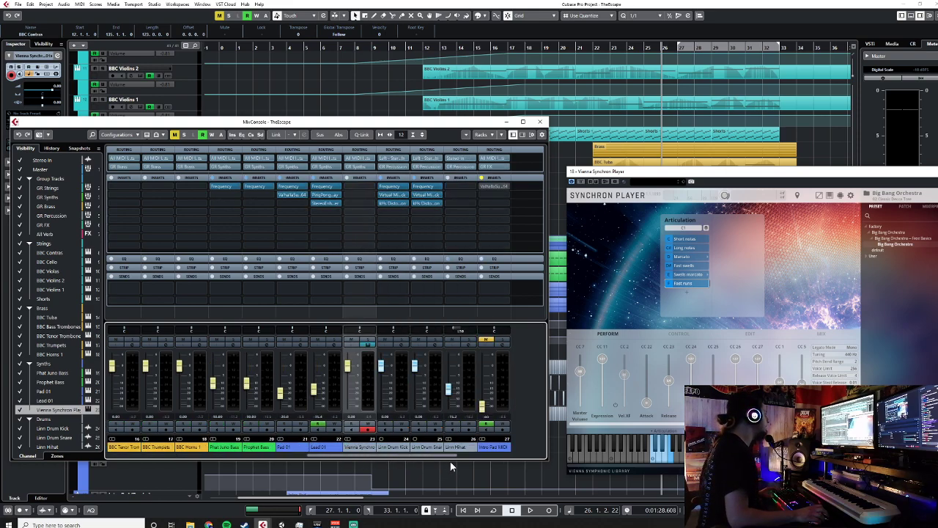
click(544, 123)
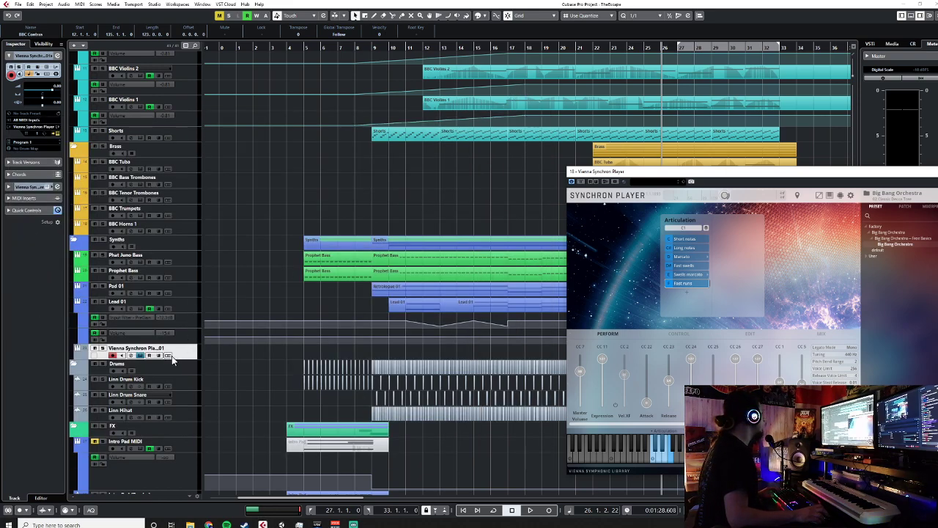
Rename the new instrument track Vienna Big Bang and color it turquoise like the string tracks
double_click(135, 348)
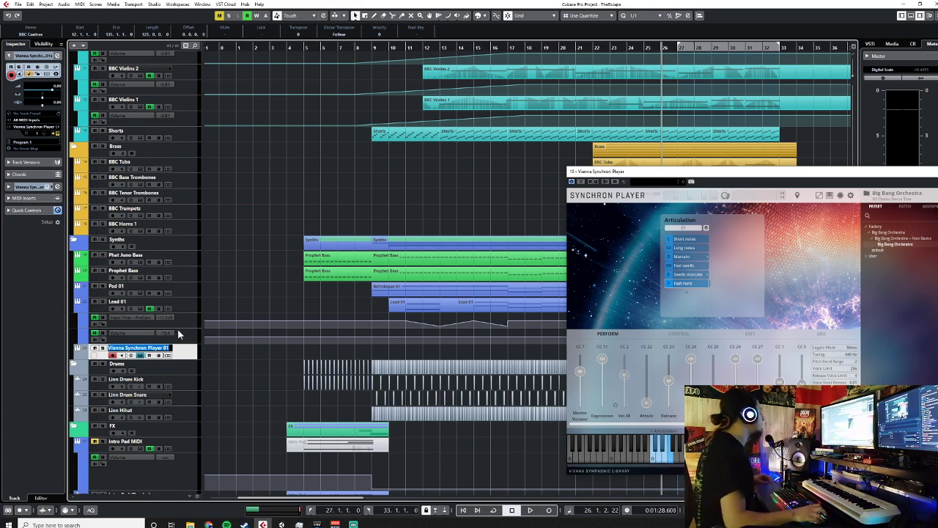
text(Big Ba)
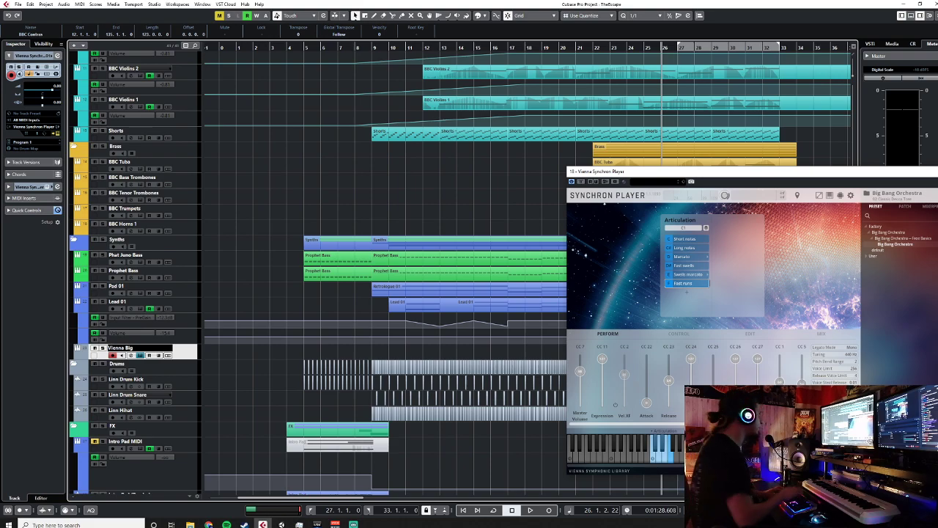
text(g)
key(Return)
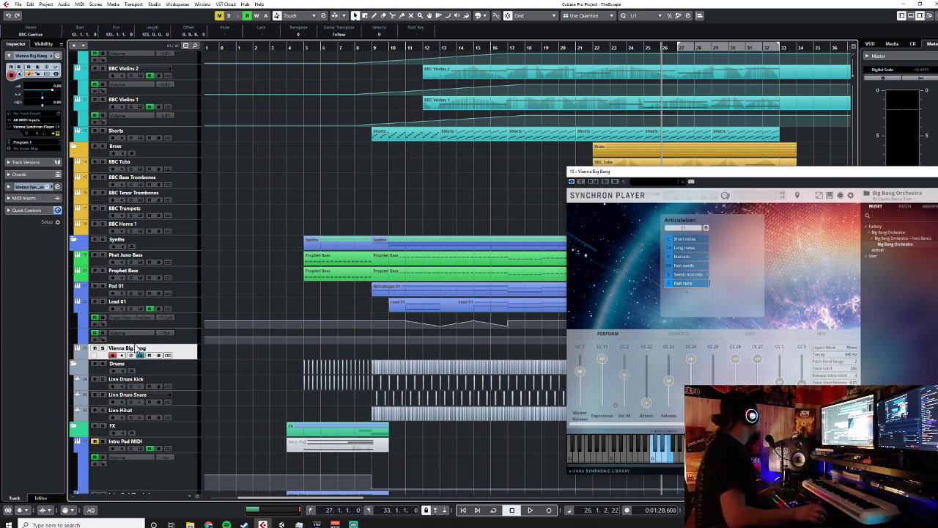
click(83, 361)
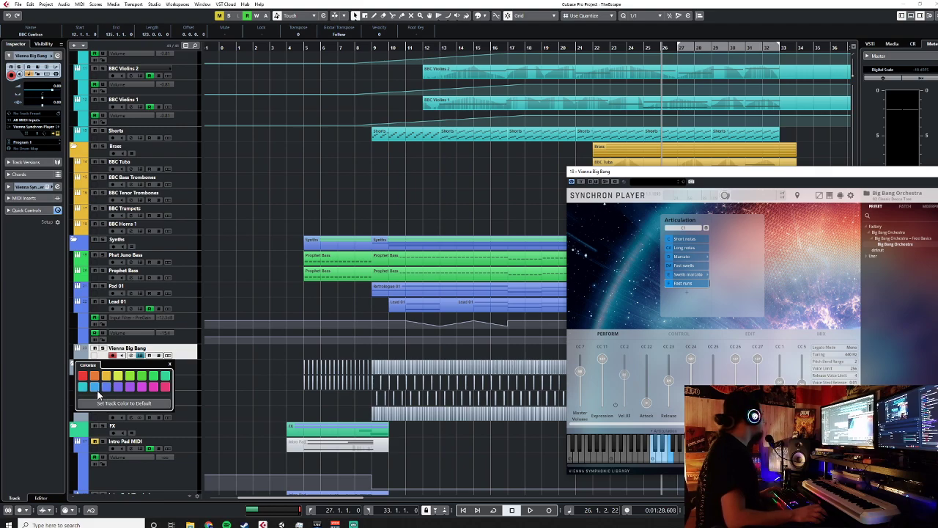
Select the Marcato articulation with the Marcato attack in Synchron Player, then close the player window
click(694, 257)
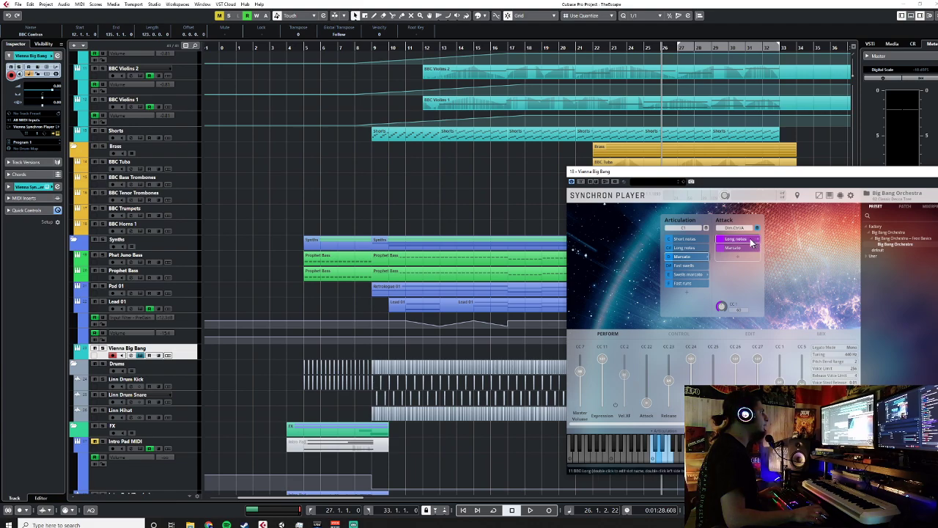
click(746, 249)
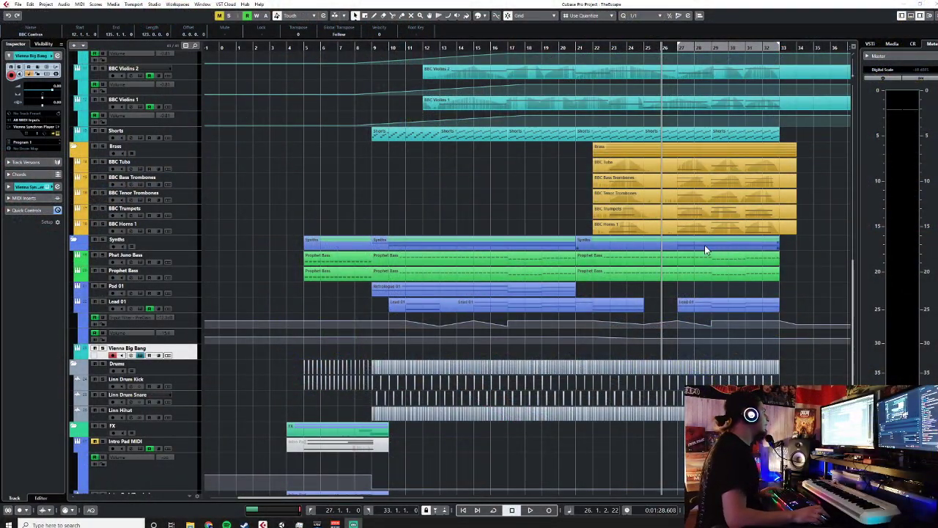
click(593, 53)
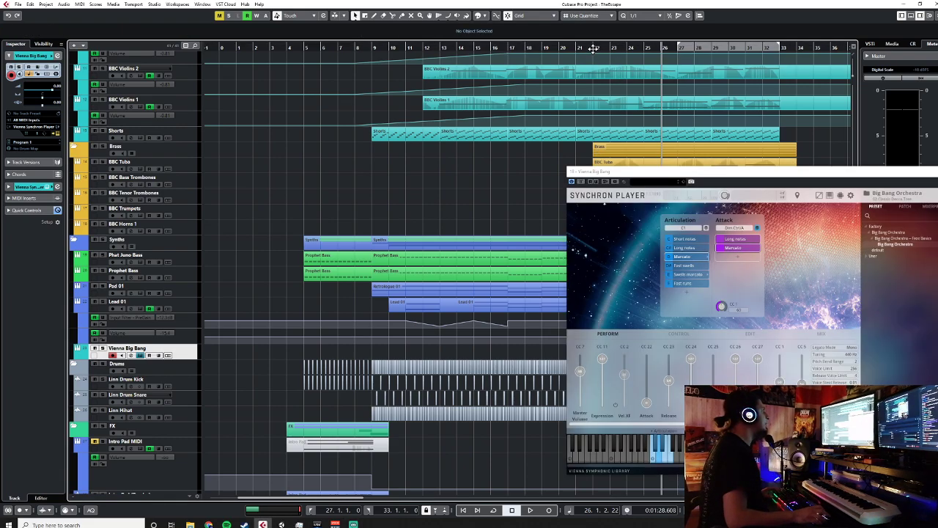
drag(846, 171, 662, 168)
click(773, 168)
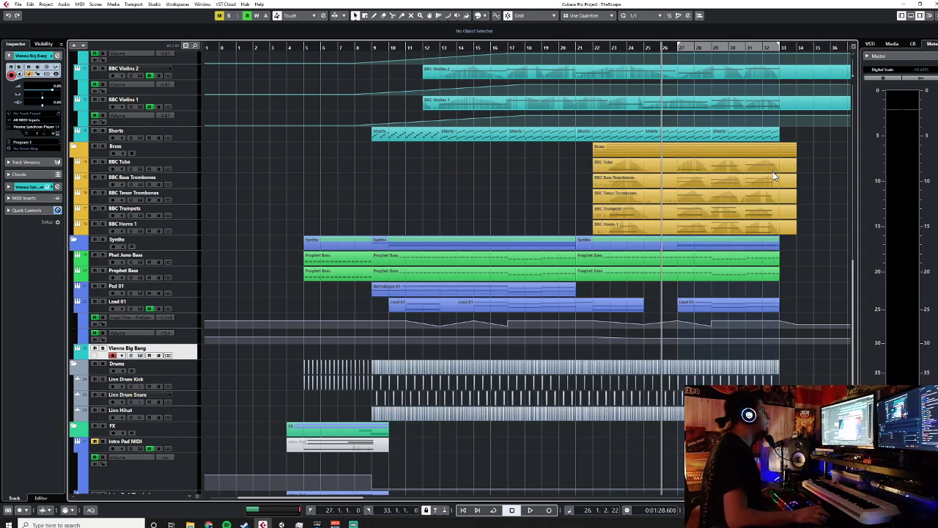
Record a MIDI part on the Vienna Big Bang track from bar 21 to just past bar 33
click(576, 47)
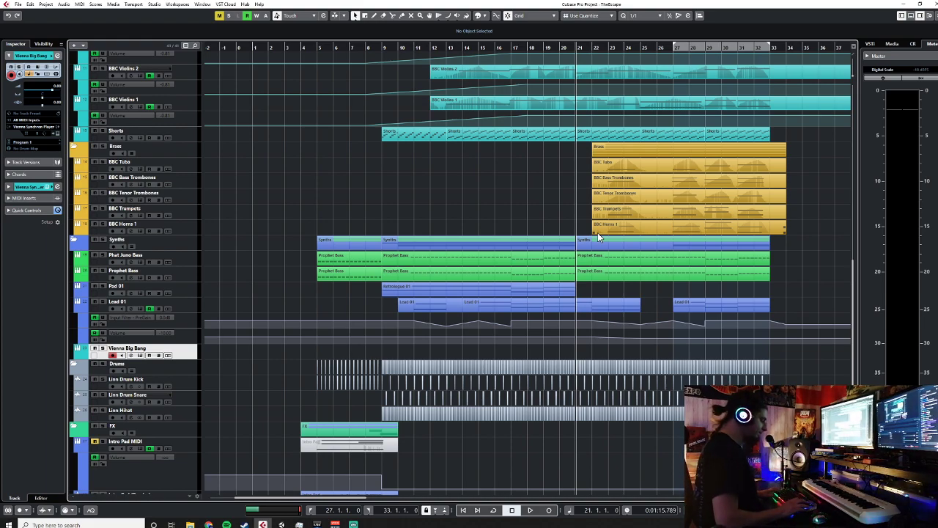
key(KP_Multiply)
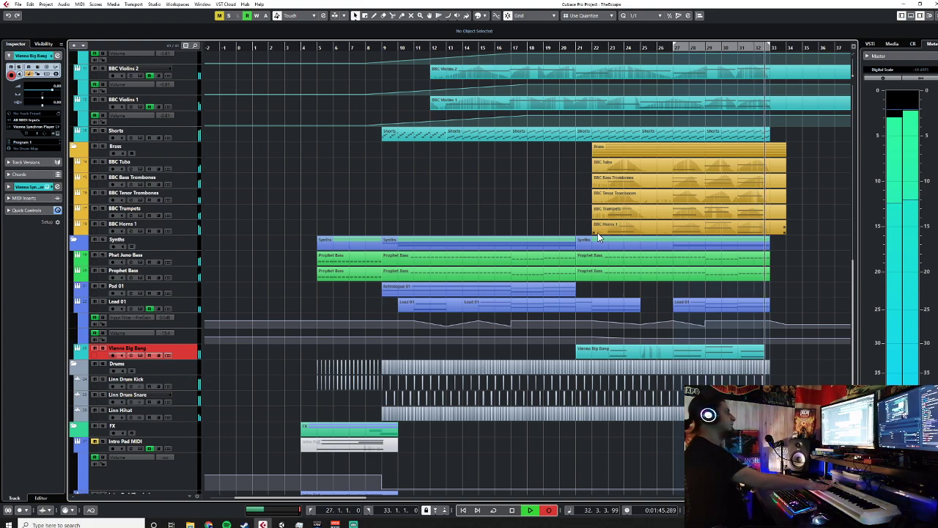
key(space)
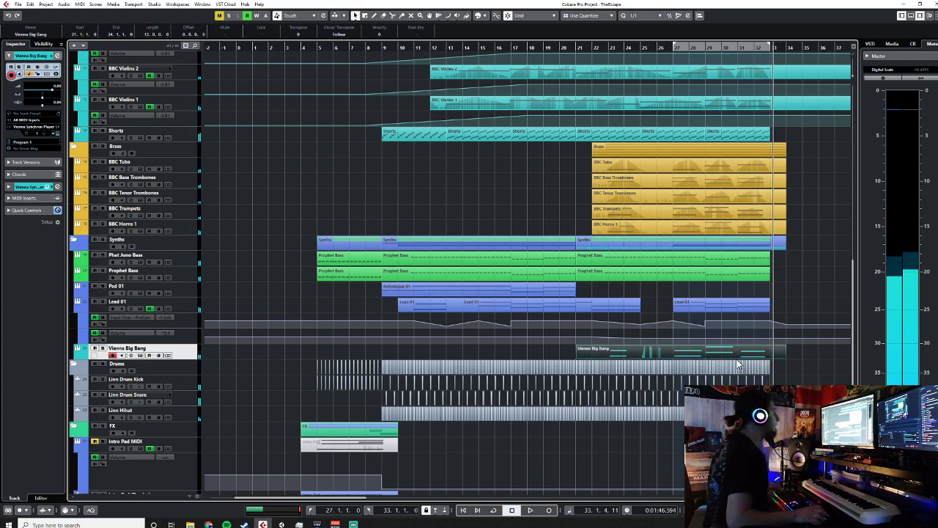
Open the recorded Vienna Big Bang part for note editing and nudge all its notes slightly earlier toward the bar lines
double_click(718, 354)
drag(426, 327, 154, 396)
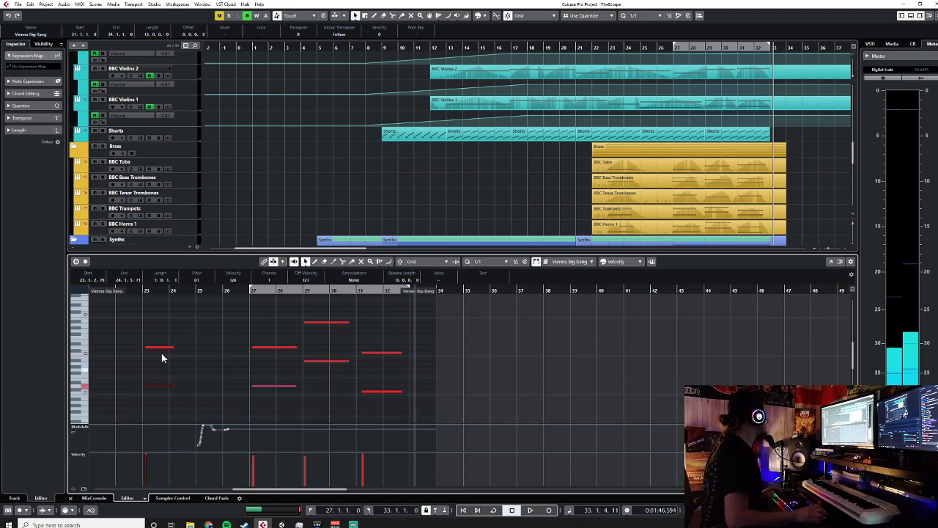
scroll(162, 362, down, 3)
scroll(272, 369, up, 3)
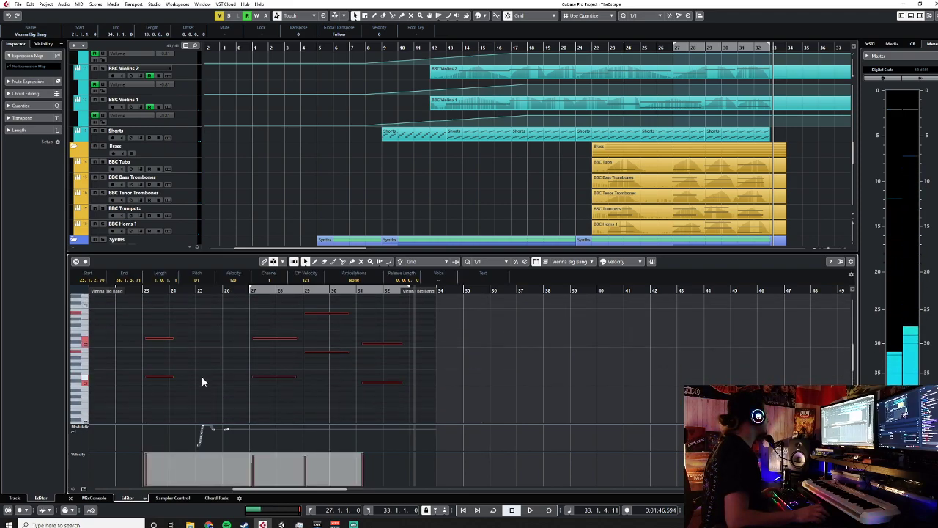
drag(162, 381, 157, 380)
key(ctrl+z)
click(183, 350)
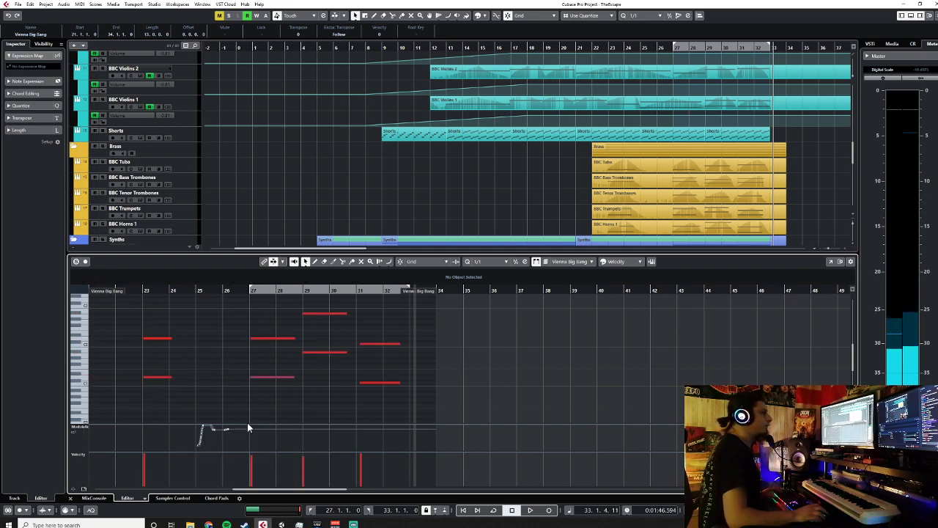
Replace the recorded modulation curve with a constant high level starting before bar 23, and raise the velocity of the lower note at bar 27
drag(237, 449, 123, 434)
key(Delete)
right_click(141, 427)
click(145, 425)
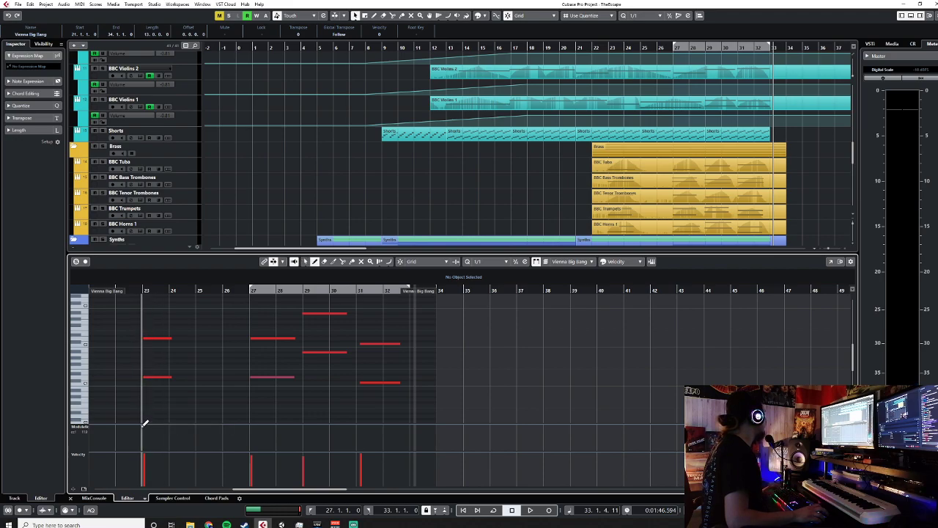
click(142, 432)
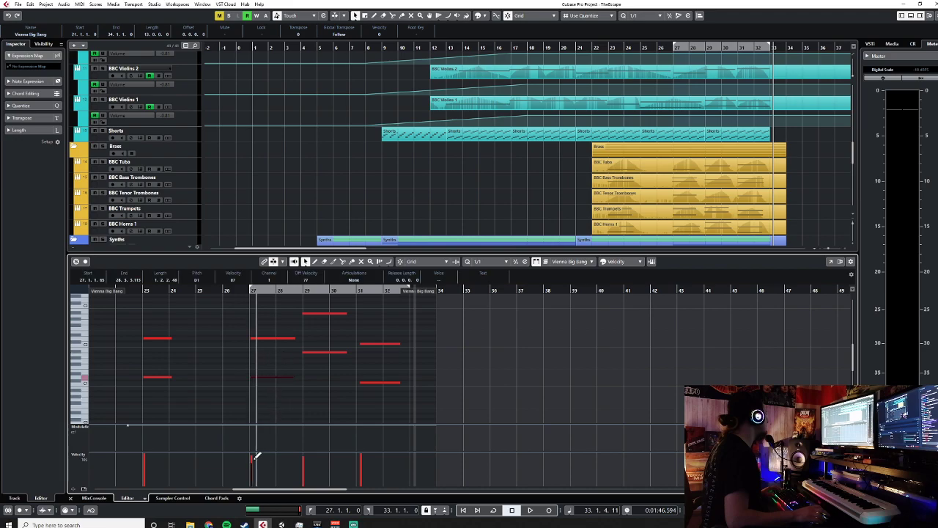
click(251, 377)
click(247, 340)
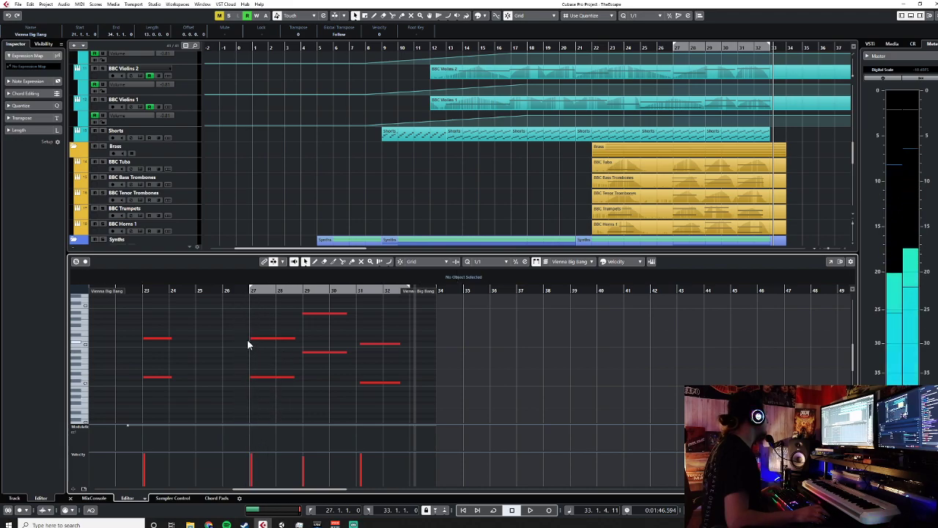
Close the note editor and place the playback position at bar 22
click(71, 498)
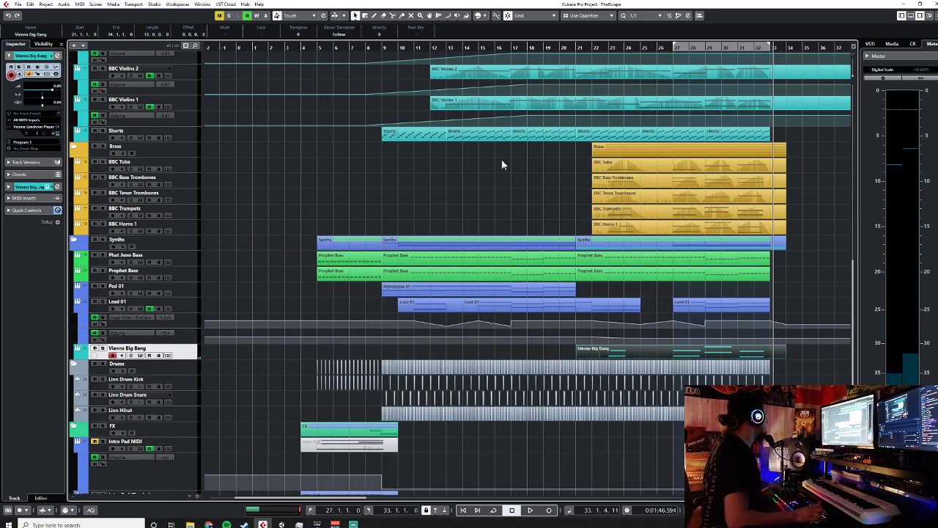
click(591, 48)
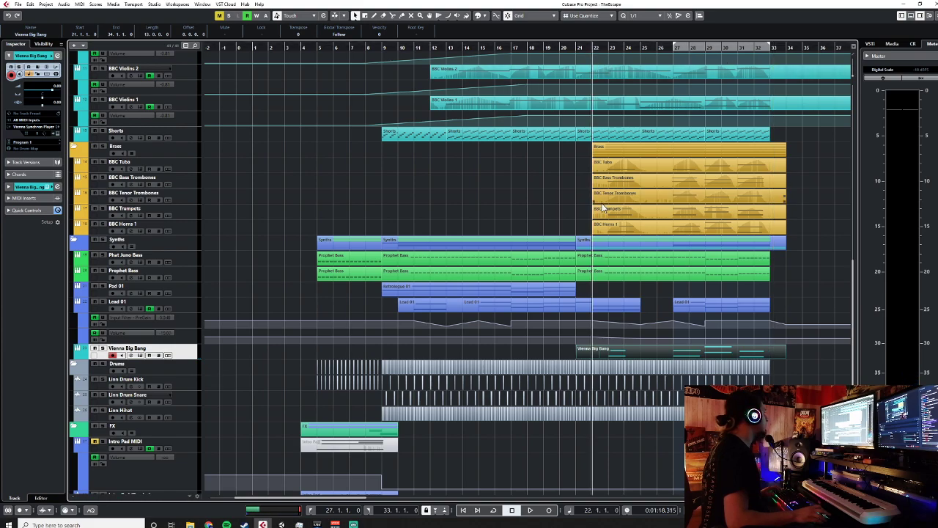
Play the arrangement with the Vienna Big Bang part from bar 22, and play the passage from bar 29 again
key(space)
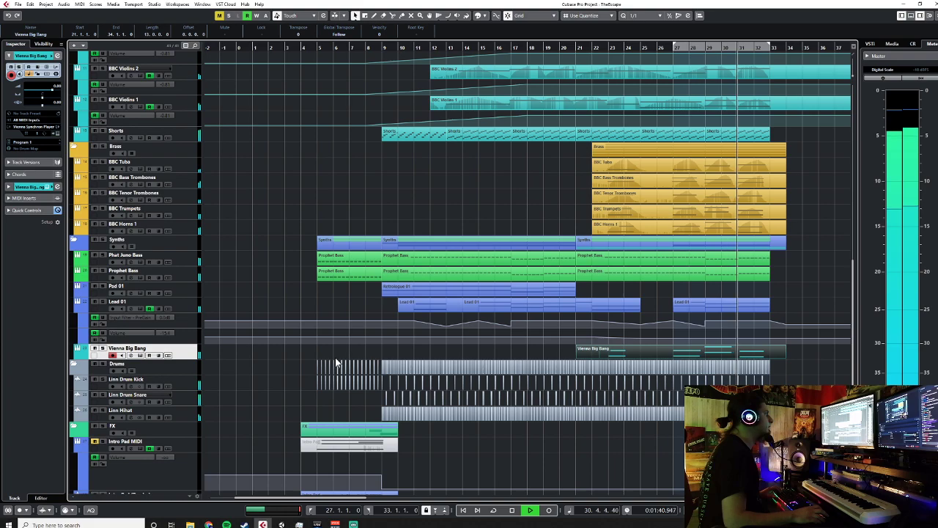
key(space)
double_click(632, 348)
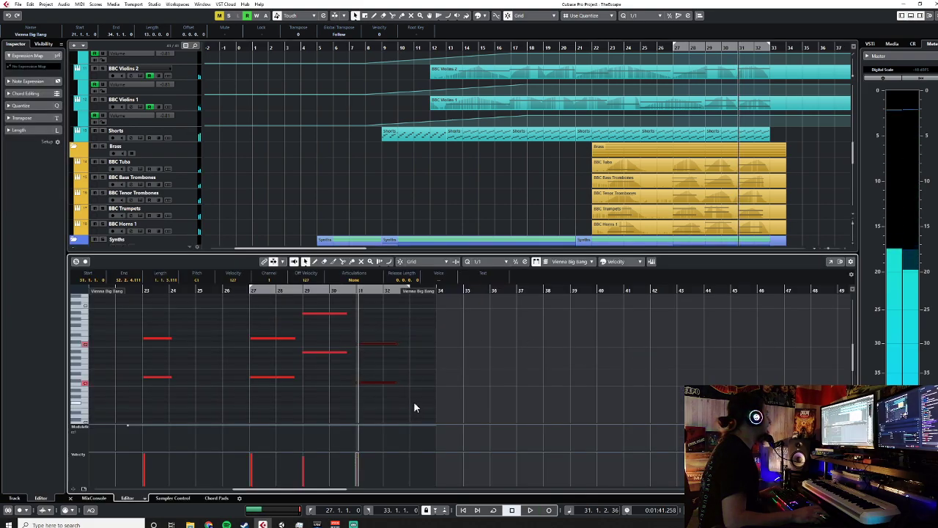
click(71, 498)
click(704, 47)
key(space)
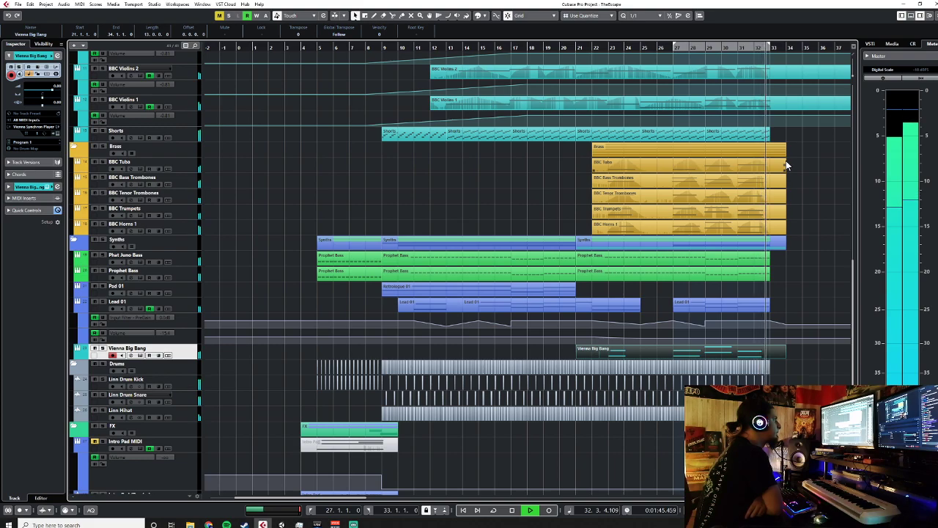
key(space)
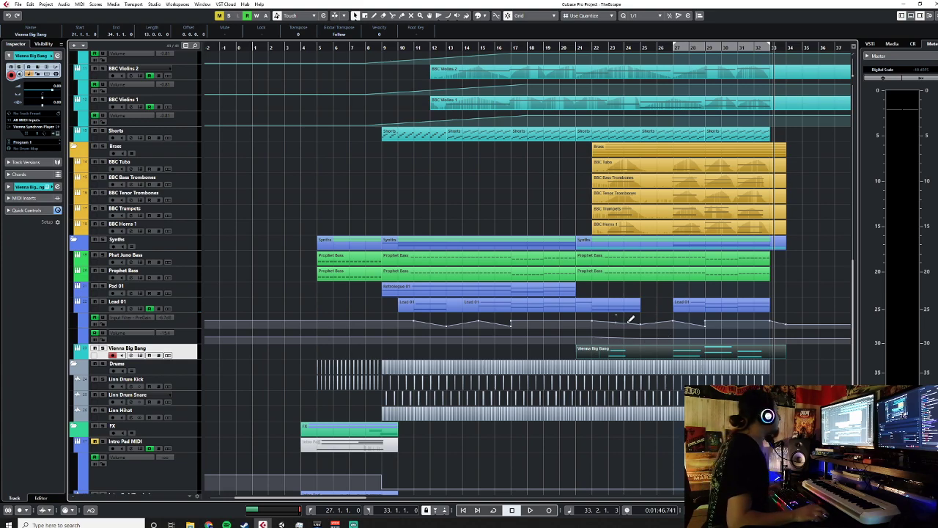
Lower the Vienna Big Bang track volume to -8 and show its volume automation lane
double_click(634, 357)
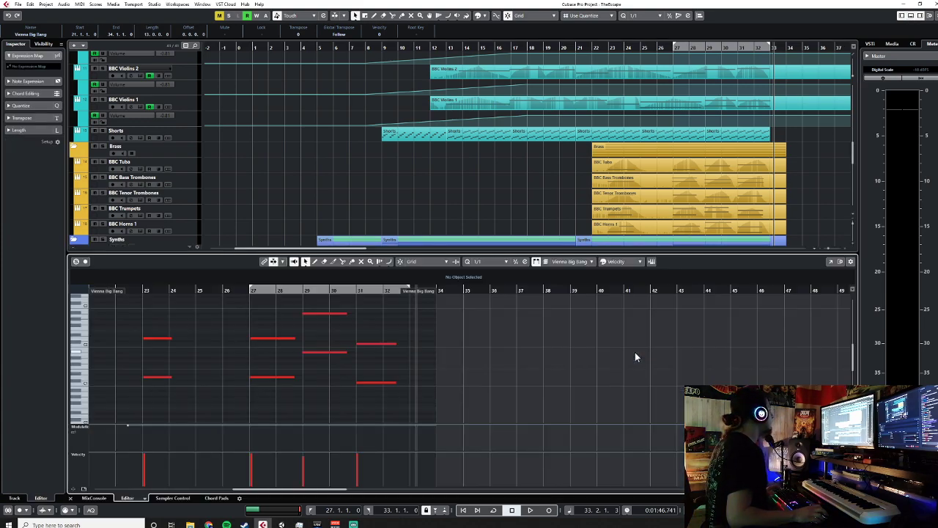
click(70, 497)
double_click(56, 85)
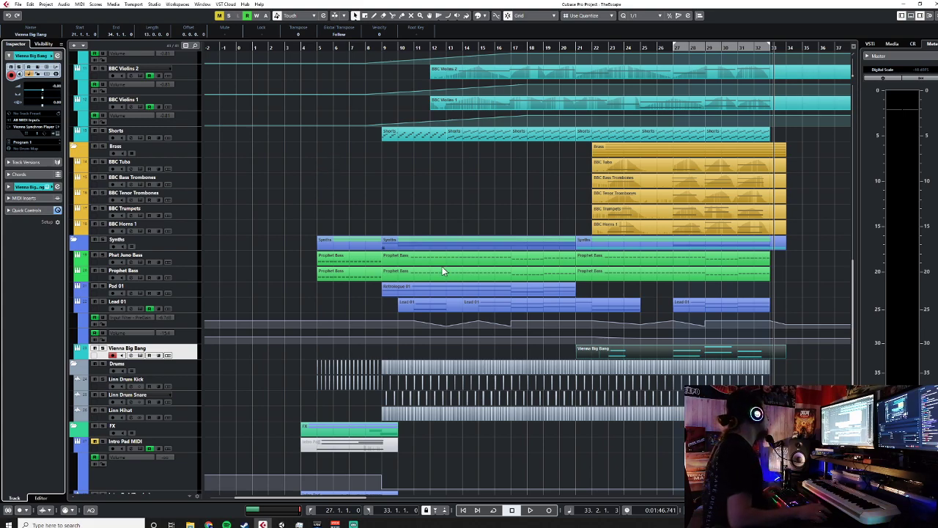
click(76, 358)
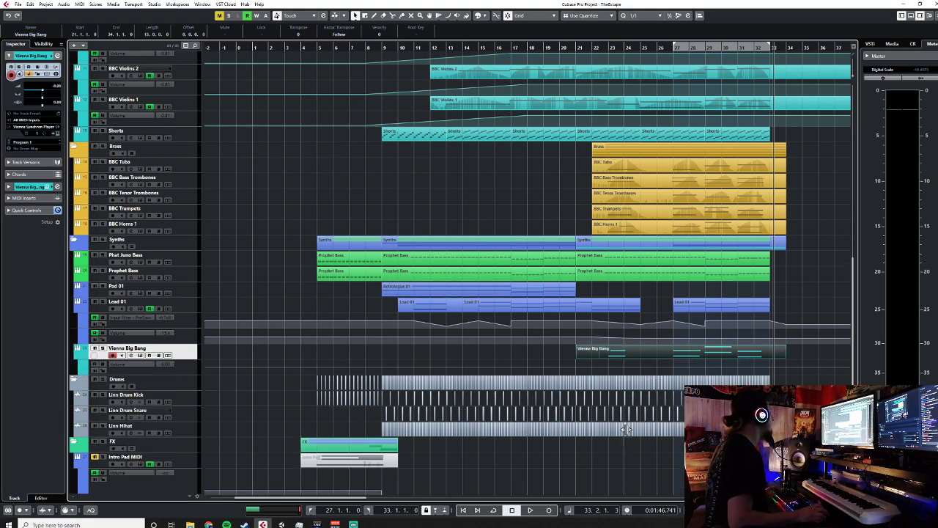
Listen to the full mix from bar 27 and check the Vienna Big Bang articulation settings in Synchron Player
click(673, 47)
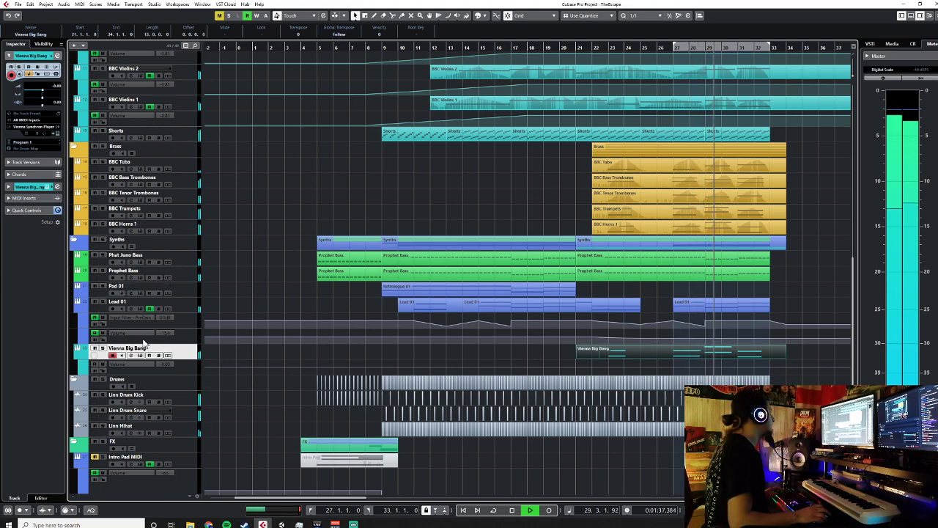
key(space)
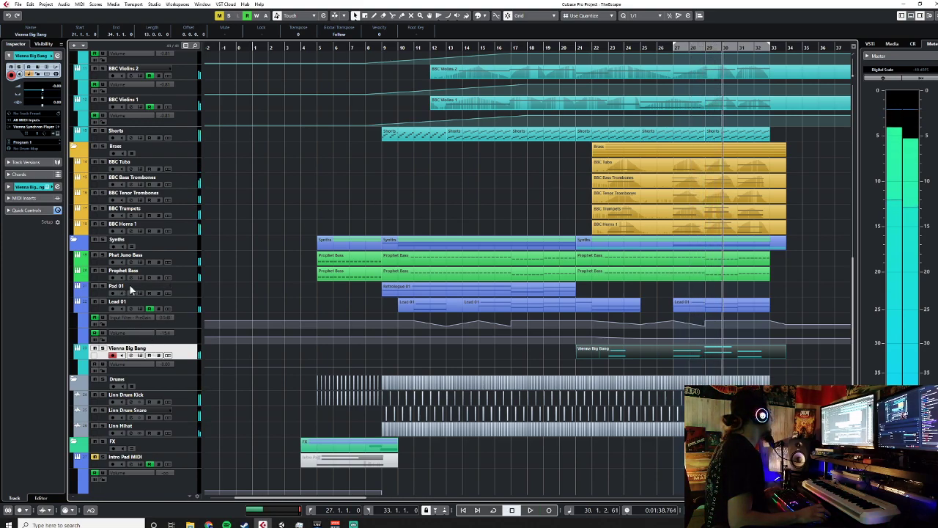
click(52, 128)
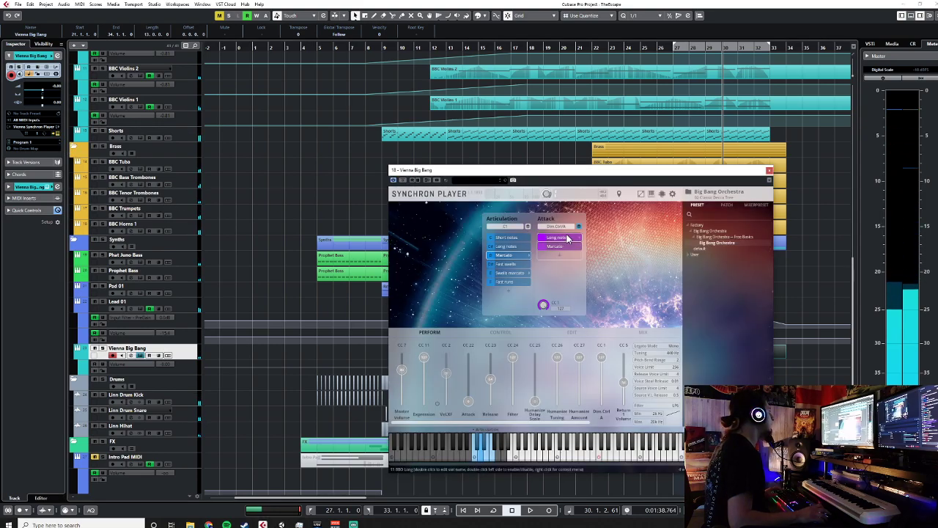
click(769, 170)
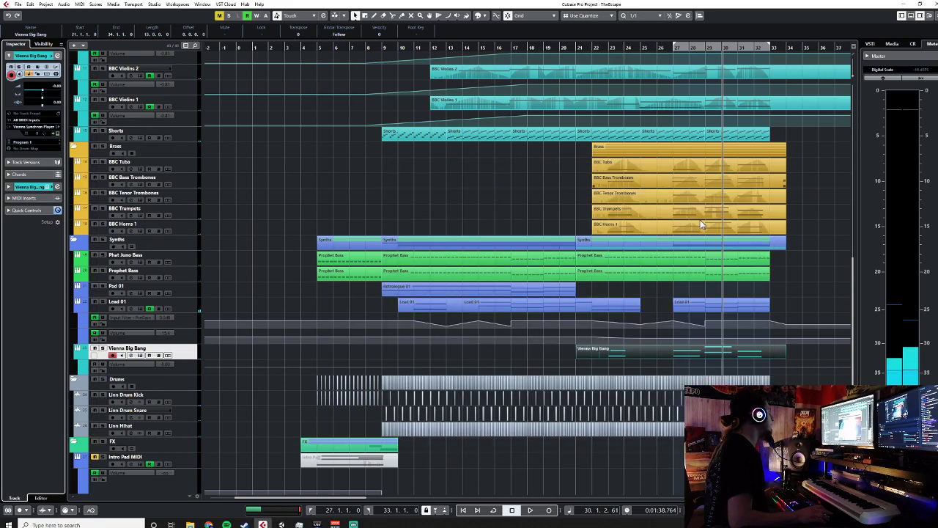
Solo the Vienna Big Bang track, listen to it from bars 23 and 27, and turn the solo off again
click(103, 349)
click(605, 47)
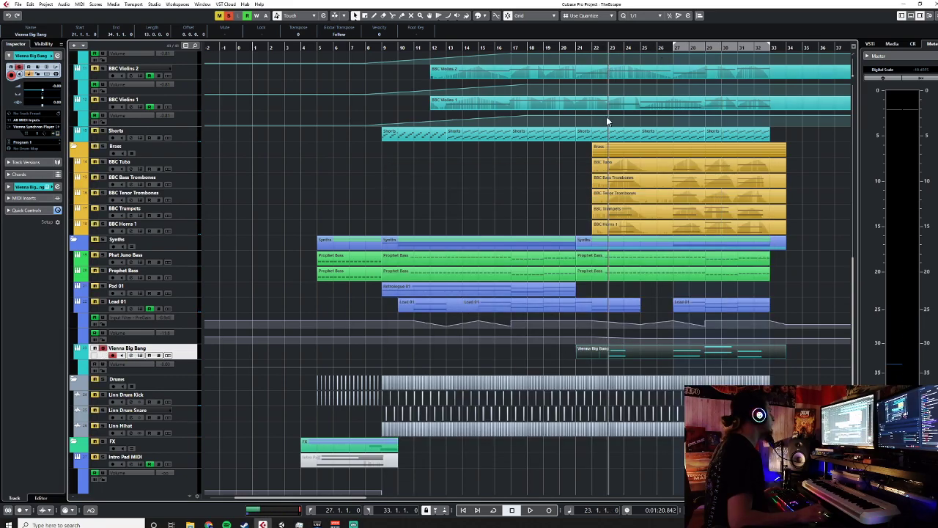
key(space)
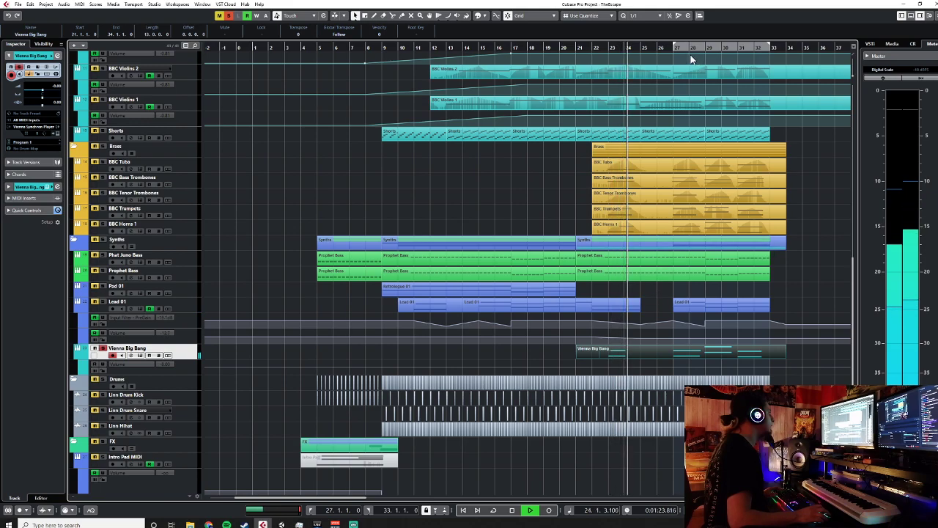
click(671, 48)
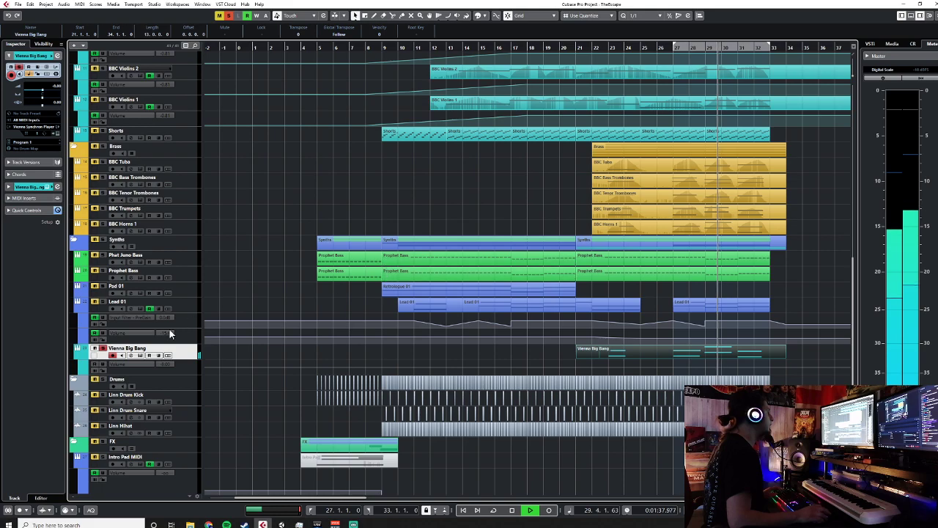
key(space)
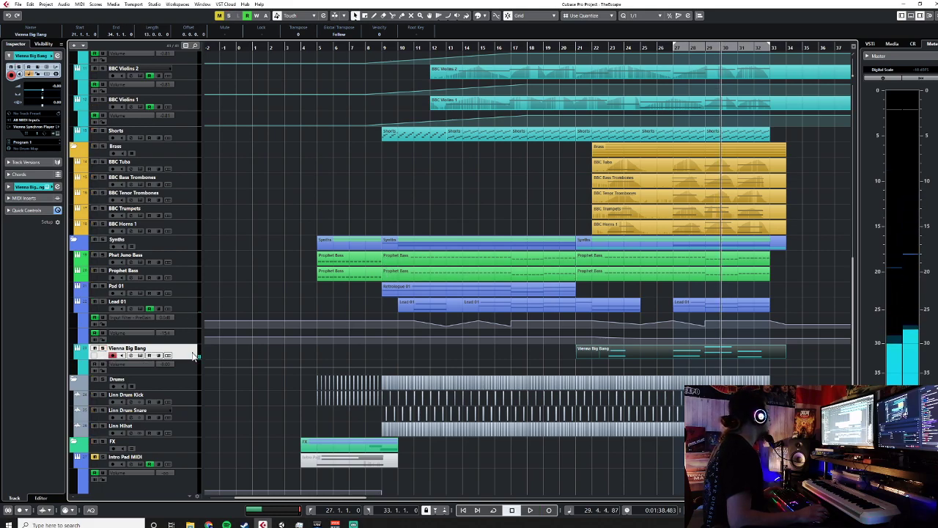
Check the notes of the Vienna Big Bang part in the note editor and close the editor
scroll(619, 368, up, 5)
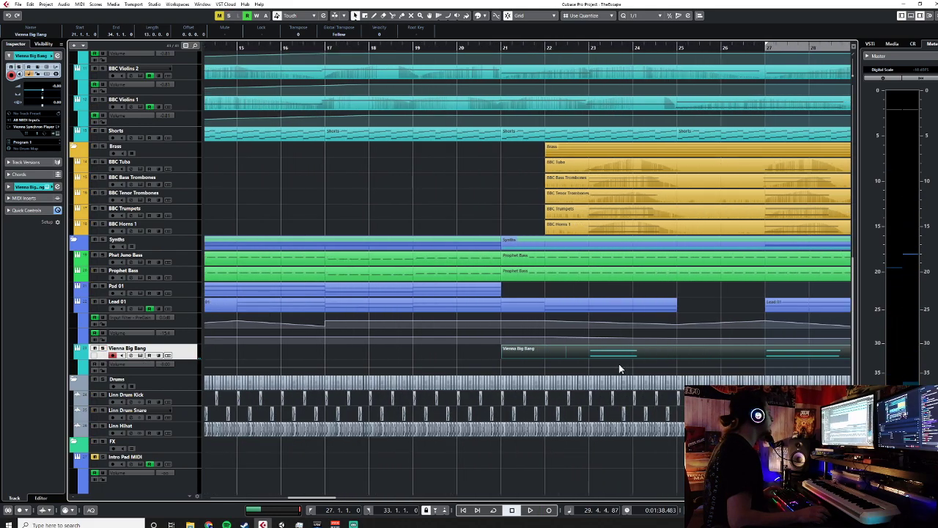
double_click(582, 352)
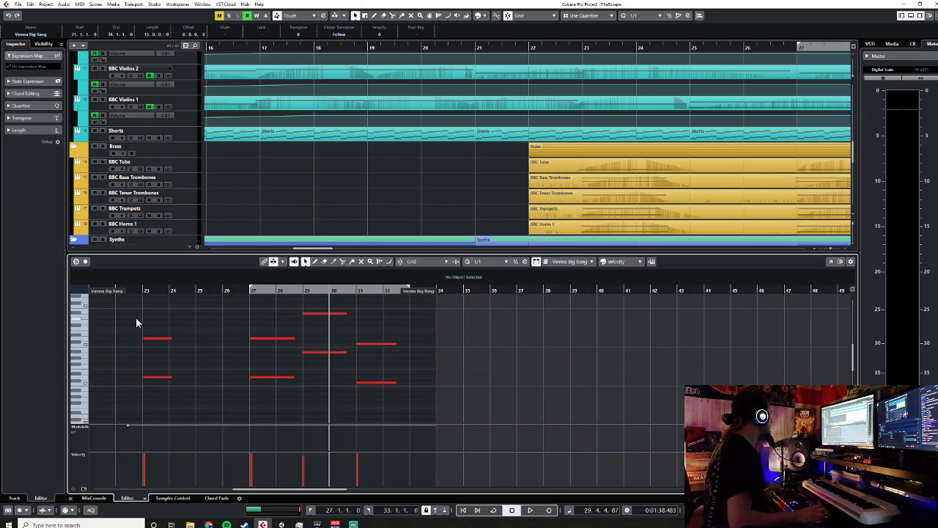
click(233, 308)
click(71, 499)
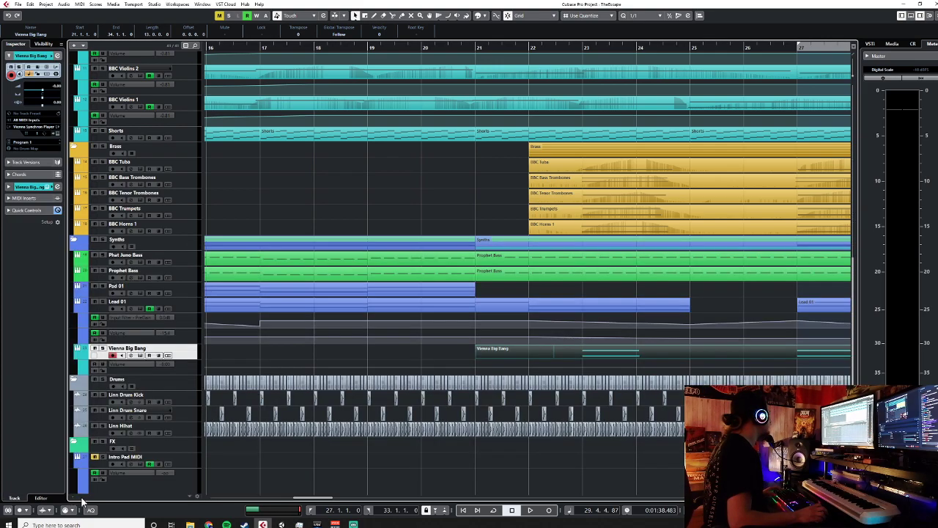
Add Vienna Big Bang volume automation points of -8 at bar 23, about -5.5 at bar 24 and -8 at bar 25, and enlarge the track
click(584, 358)
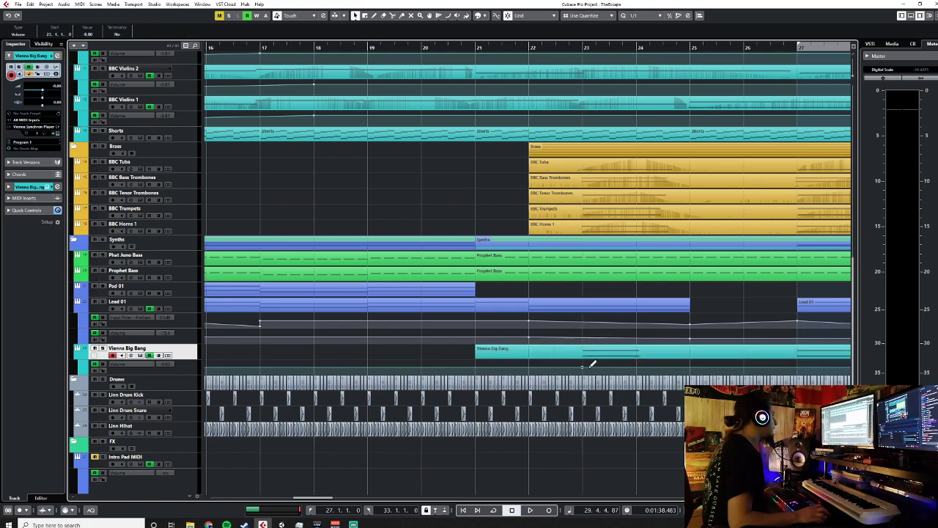
drag(611, 369, 628, 371)
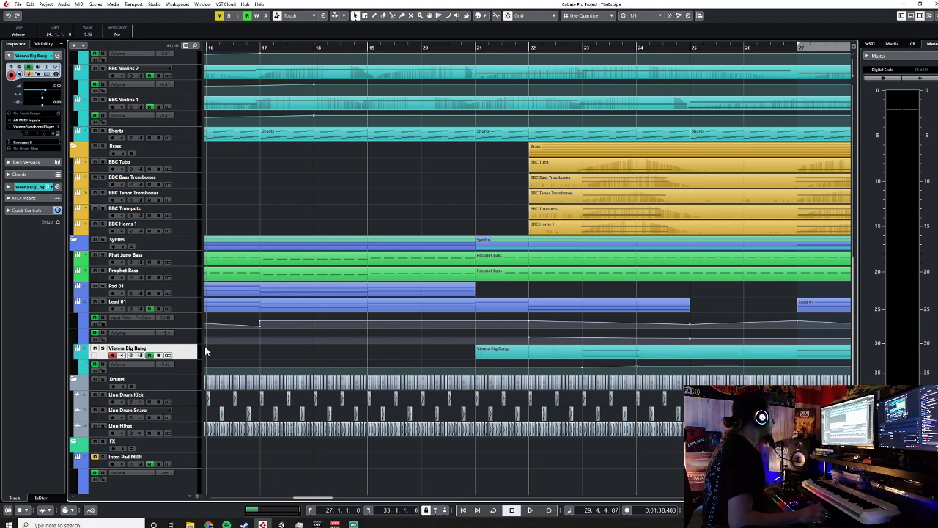
drag(190, 362, 191, 404)
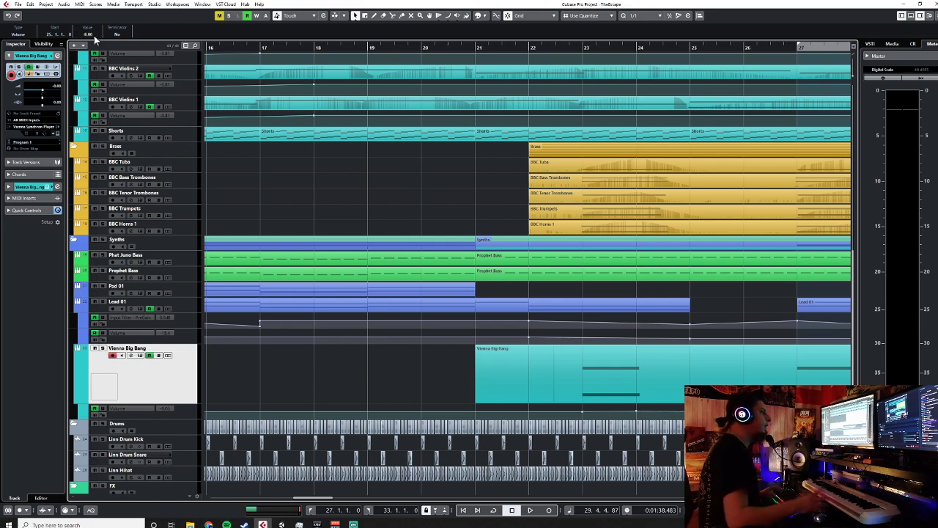
scroll(538, 336, down, 2)
scroll(538, 336, right, 3)
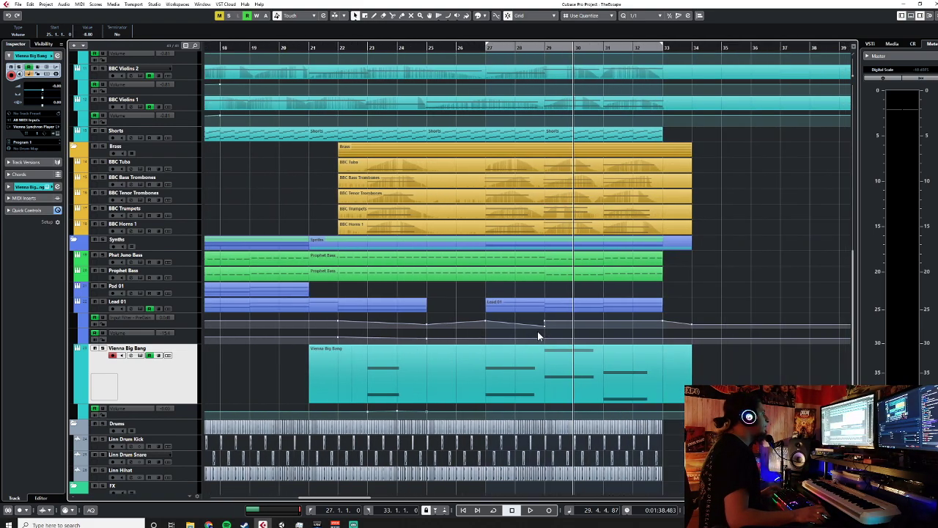
Add volume automation points of -8 at bar 27 and -5 at about bar 28 on the Vienna Big Bang track
drag(491, 407, 487, 418)
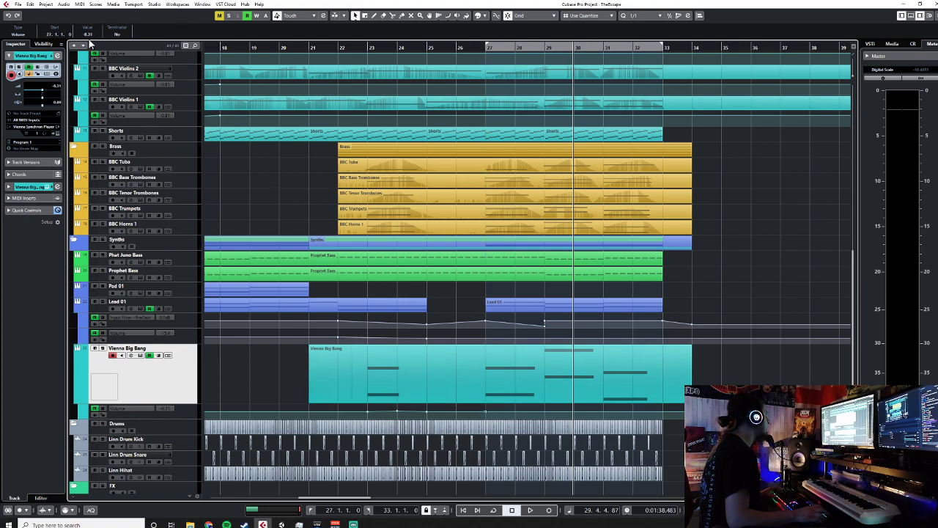
text(-8)
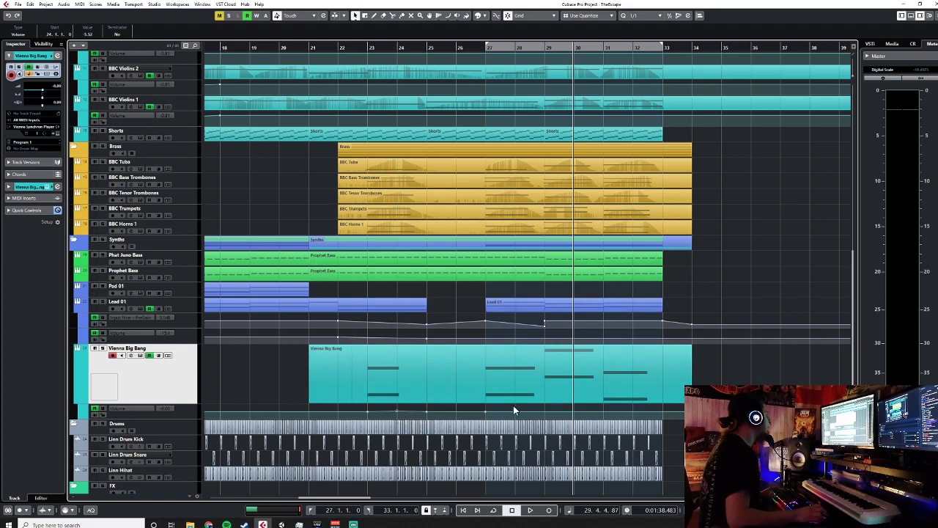
text(-8.00)
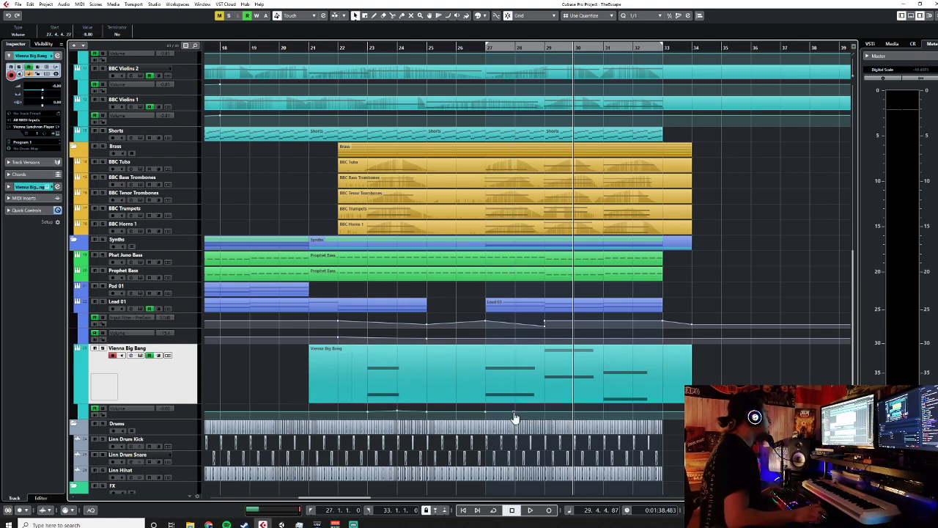
click(515, 418)
text(-5)
key(Return)
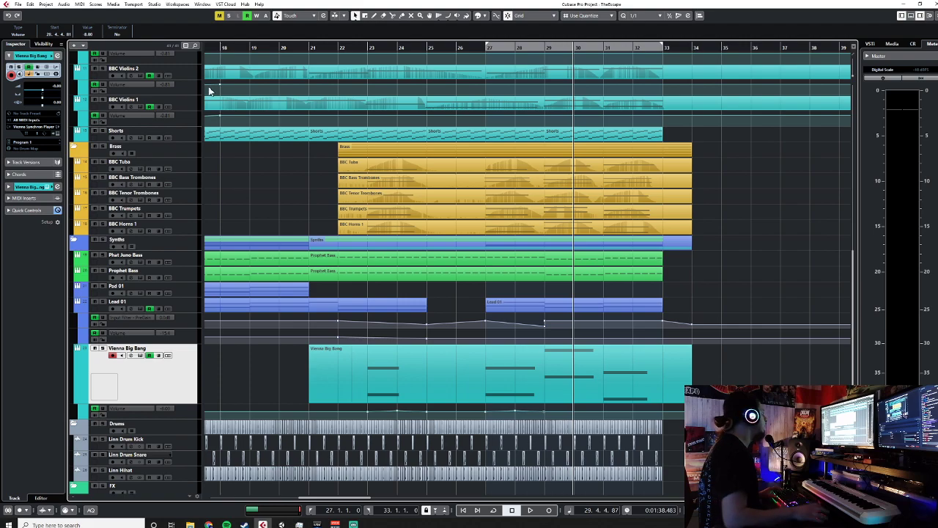
Enlarge the volume lane and add automation points of -8 at bar 29, -5 at bar 30 and -8 at bar 31
click(546, 417)
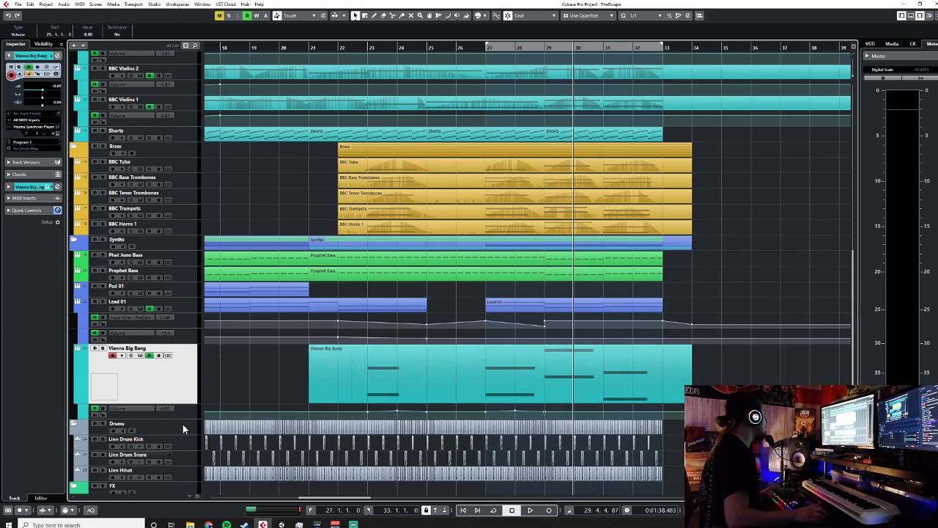
drag(186, 417, 187, 460)
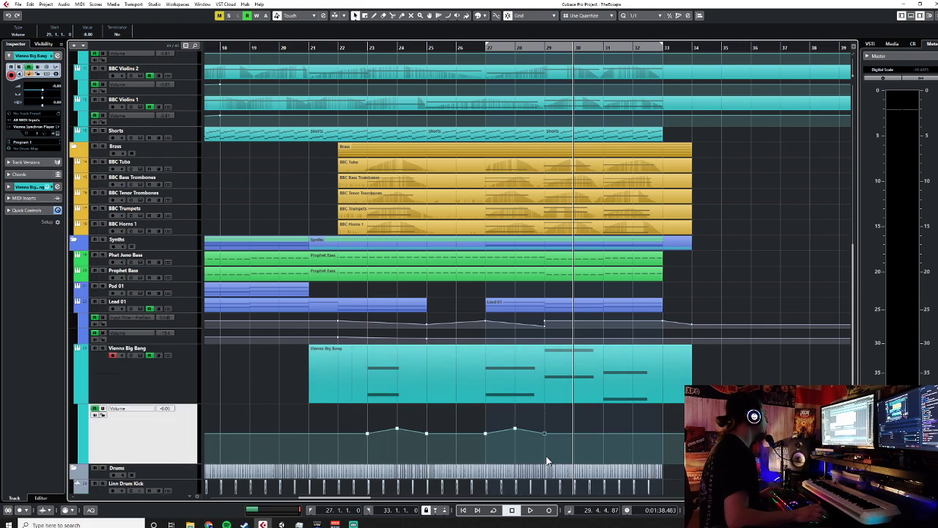
click(571, 428)
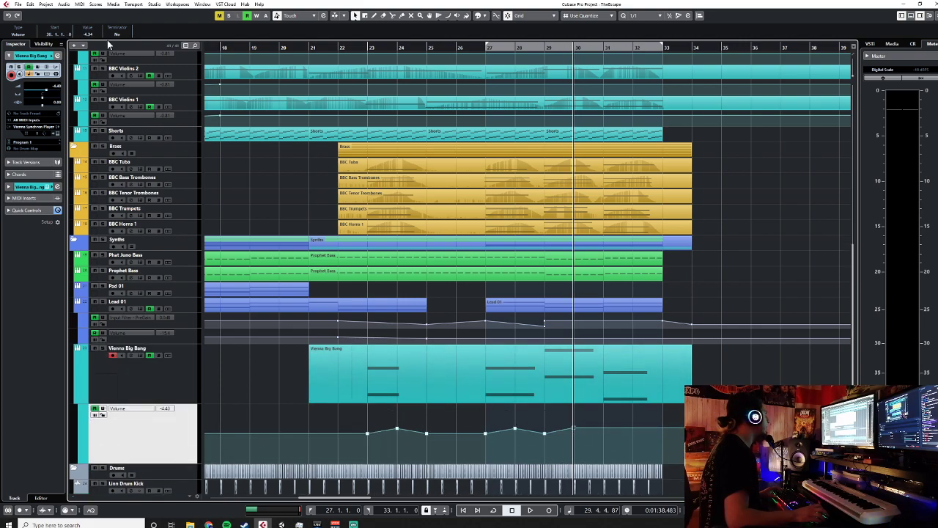
key(Return)
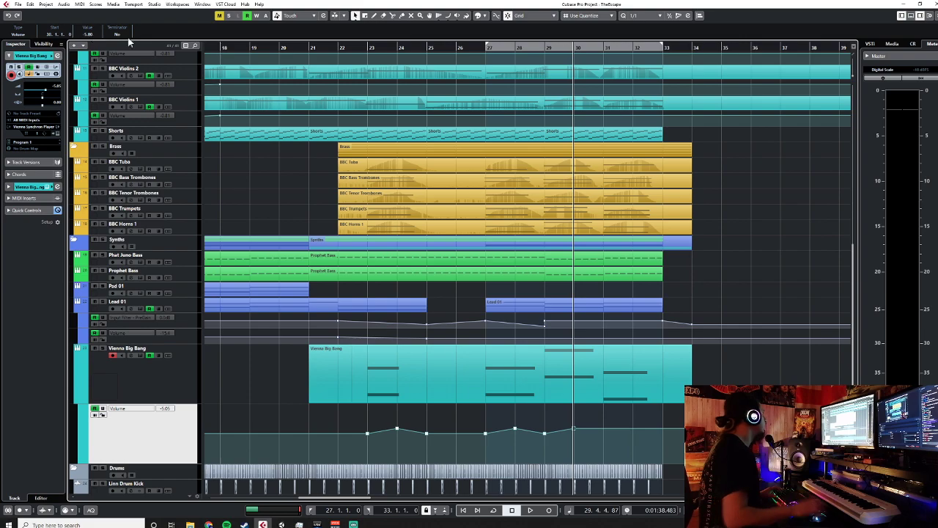
click(602, 434)
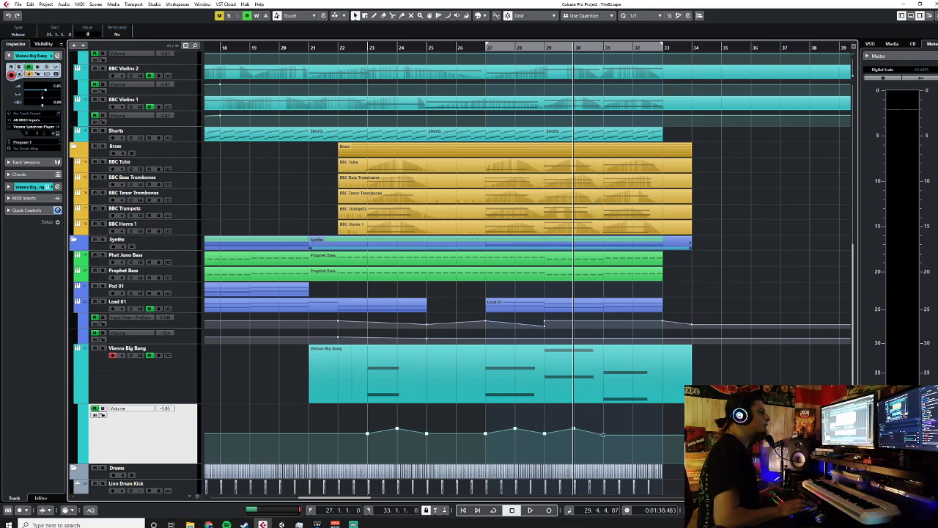
click(622, 437)
Add a volume automation point at bar 32 on the Vienna Big Bang track and set it to -5
click(630, 428)
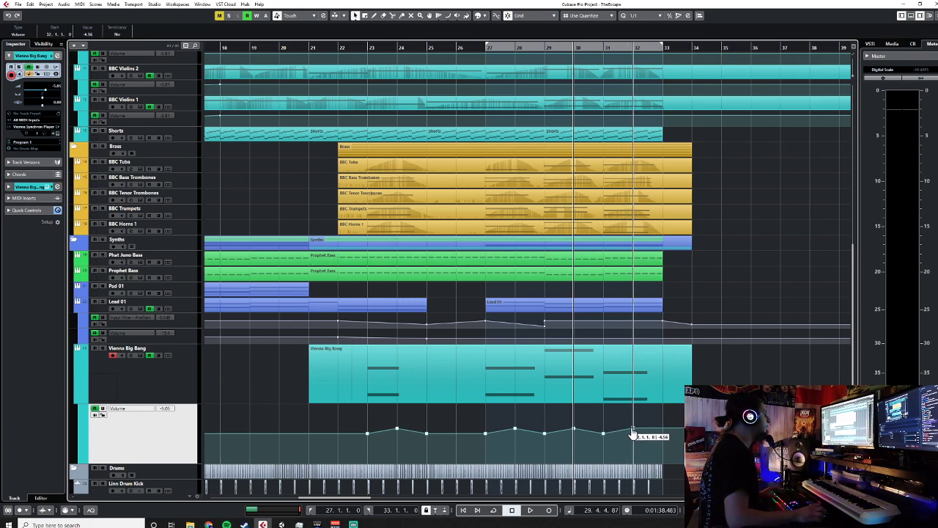
click(88, 34)
text(-5)
key(Return)
Add a volume automation point of -8 at bar 33 and place the playback position at bar 21
click(652, 422)
drag(654, 428, 656, 435)
click(90, 35)
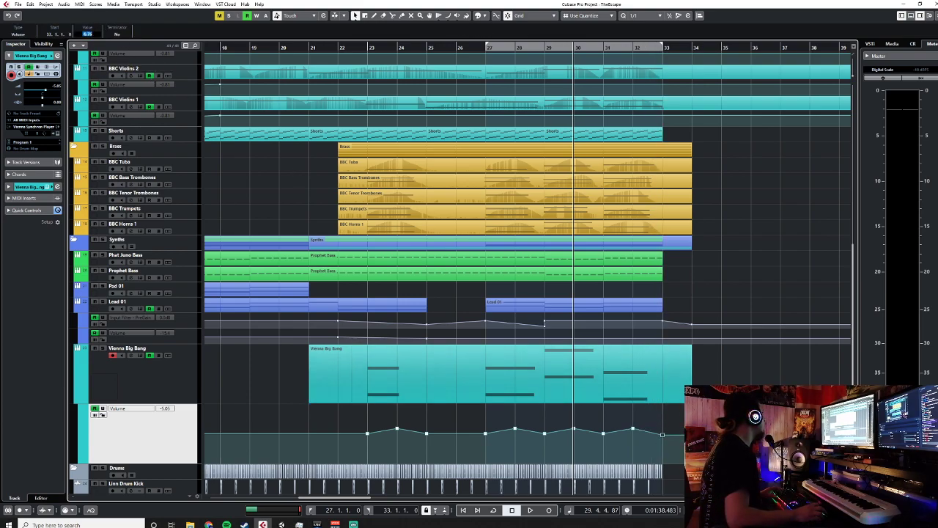
text(-8)
key(Return)
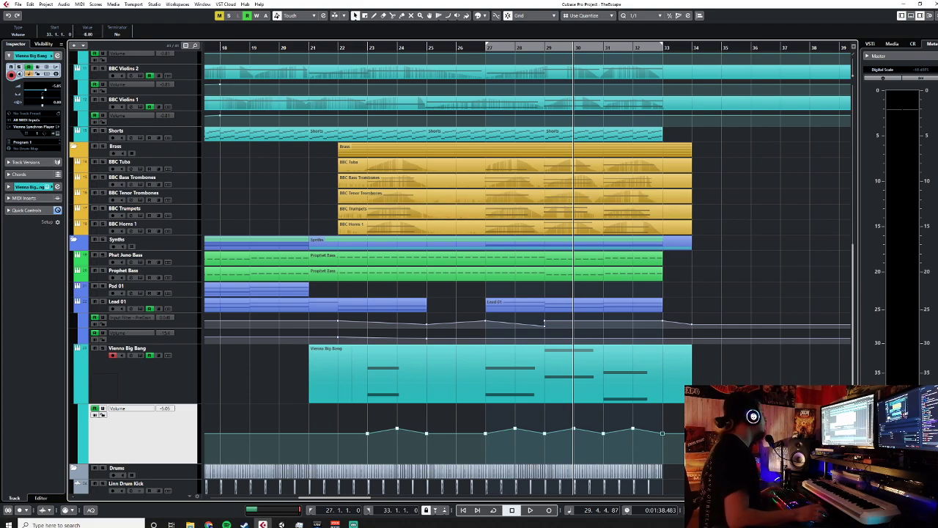
click(286, 214)
click(308, 45)
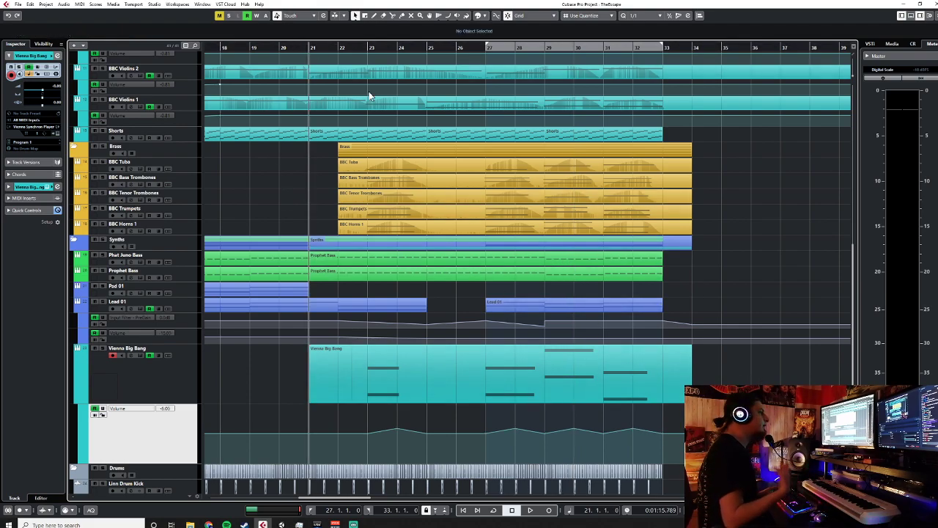
Play the arrangement from bar 21 past bar 33, stop, and disarm recording on the Vienna Big Bang track
key(space)
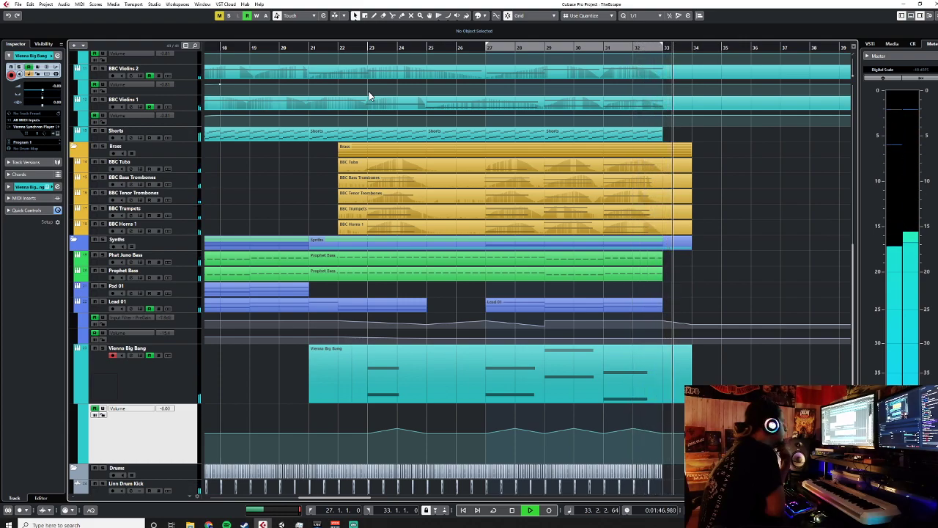
key(space)
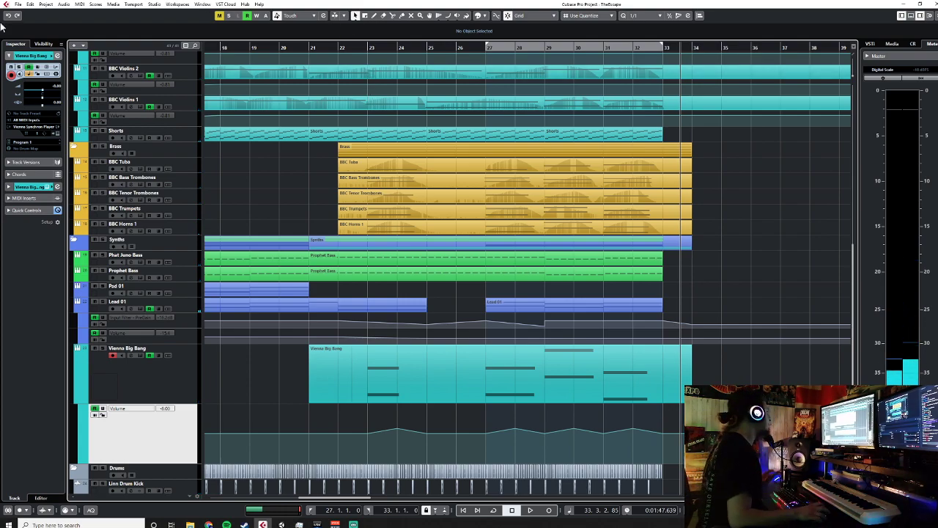
click(112, 355)
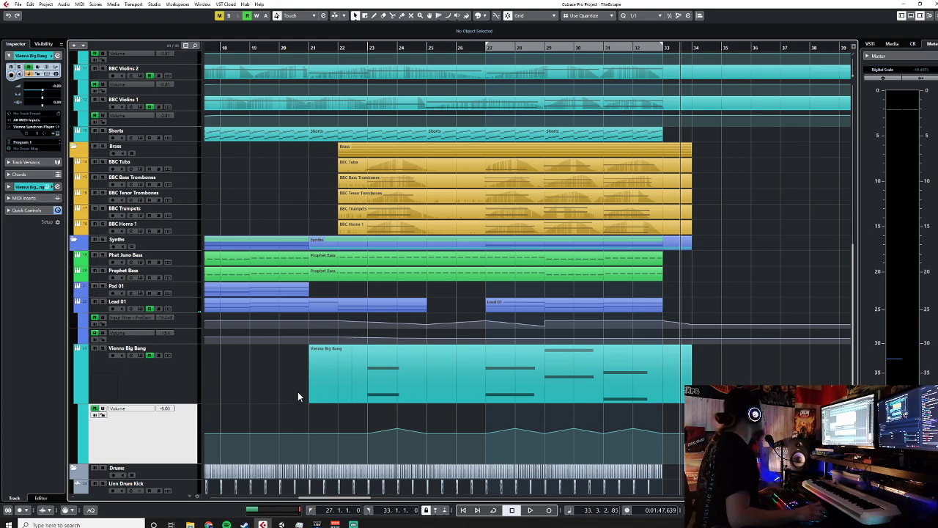
Look over the whole arrangement, from the group tracks through strings, brass and synths to the drums and FX
scroll(293, 389, up, 10)
scroll(294, 389, down, 7)
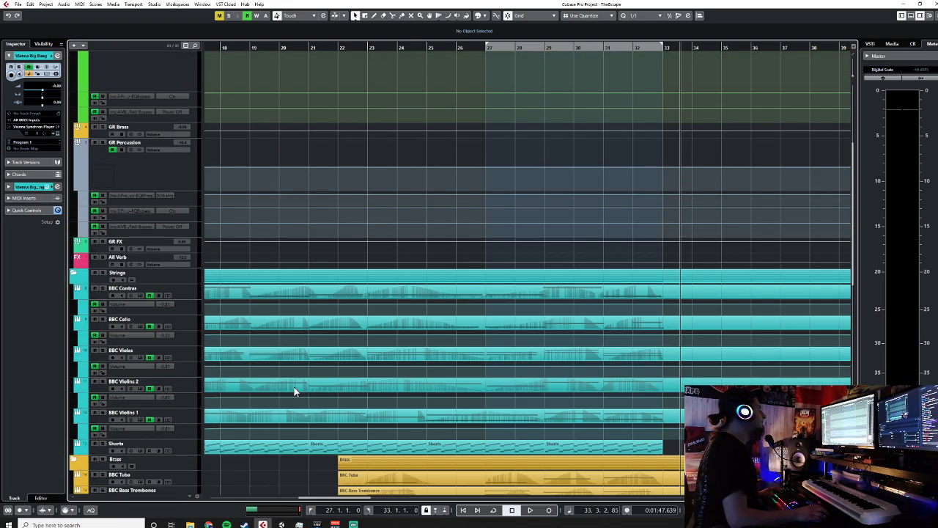
ctrl+scroll(295, 392, down, 2)
scroll(294, 392, down, 5)
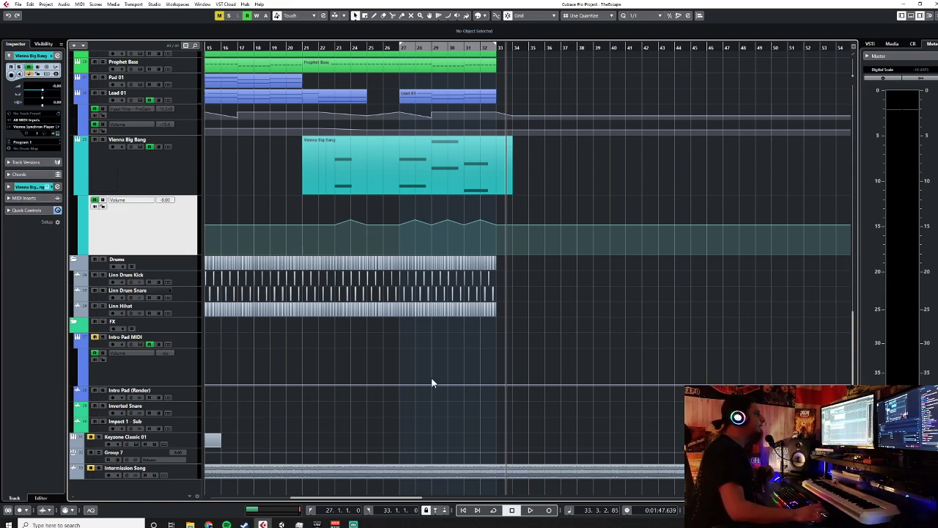
scroll(432, 378, up, 4)
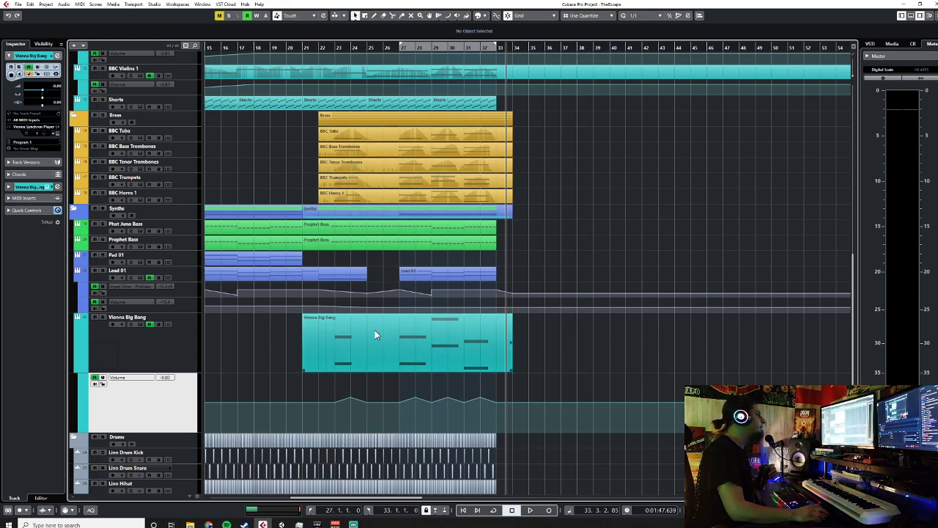
scroll(358, 248, up, 10)
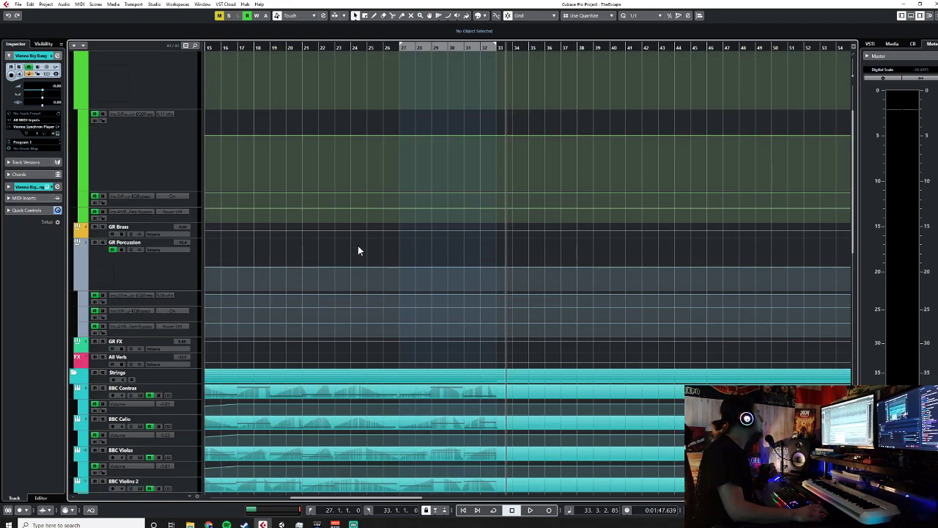
scroll(359, 247, down, 8)
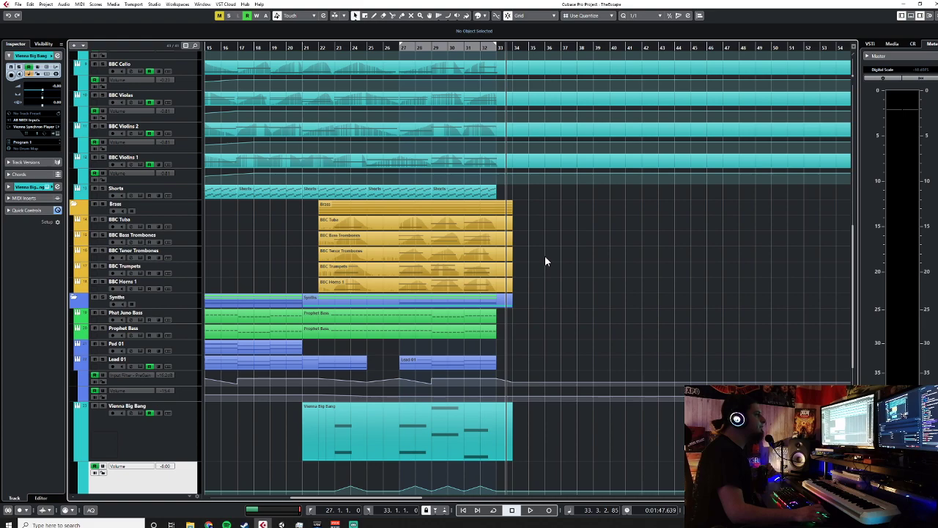
scroll(570, 284, down, 4)
scroll(569, 285, up, 2)
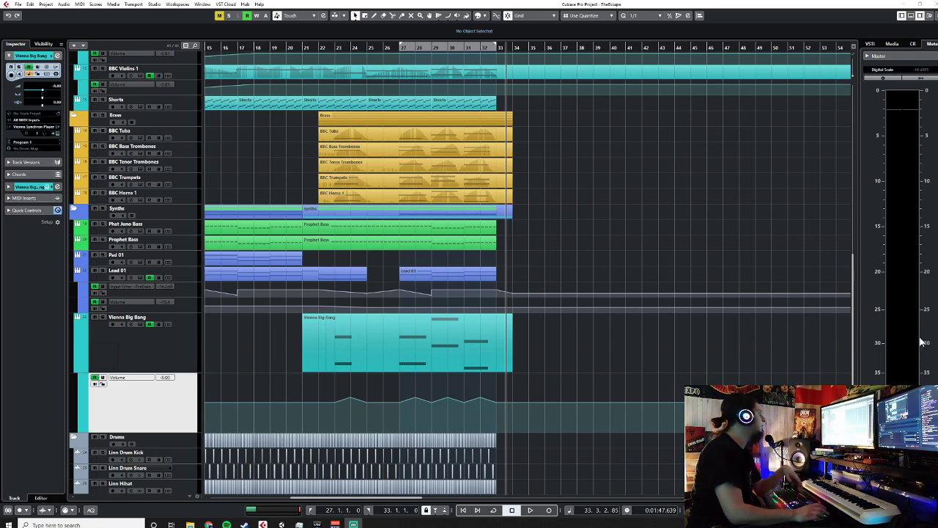
Solo the Keyzone Classic 01 track and listen to the song from about bar 9, then stop playback
scroll(541, 258, down, 4)
click(319, 354)
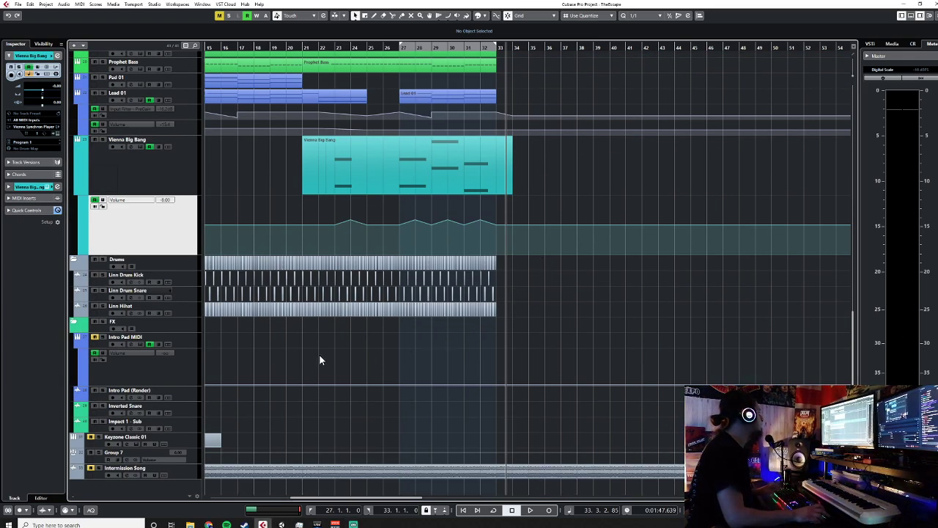
scroll(320, 357, down, 1)
scroll(319, 356, left, 3)
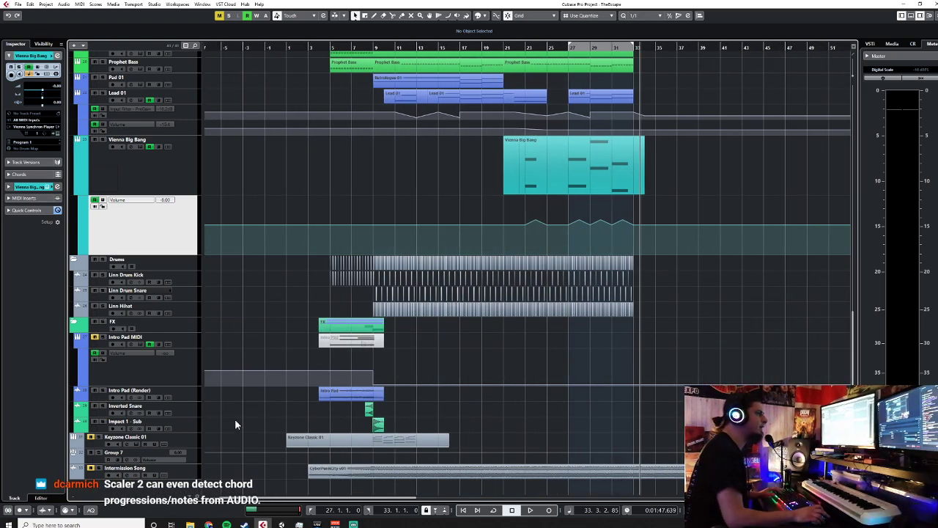
click(129, 438)
click(371, 47)
key(space)
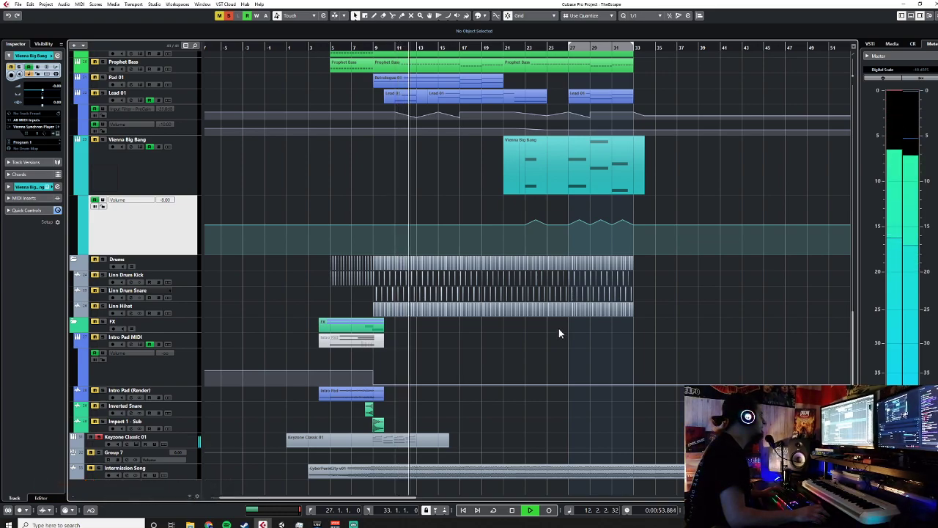
key(space)
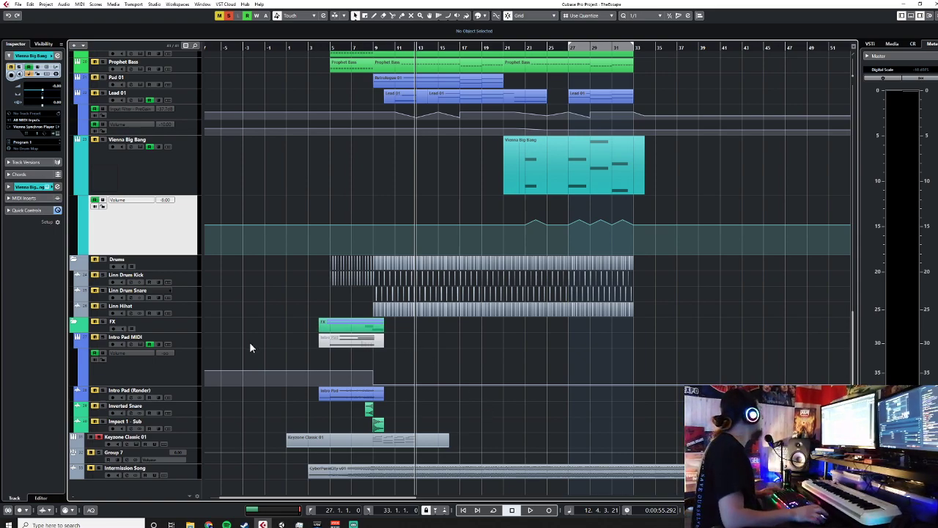
Examine the group tracks' automation and the string, brass and synth parts across the full arrangement with nothing soloed
scroll(486, 341, up, 10)
scroll(486, 341, down, 10)
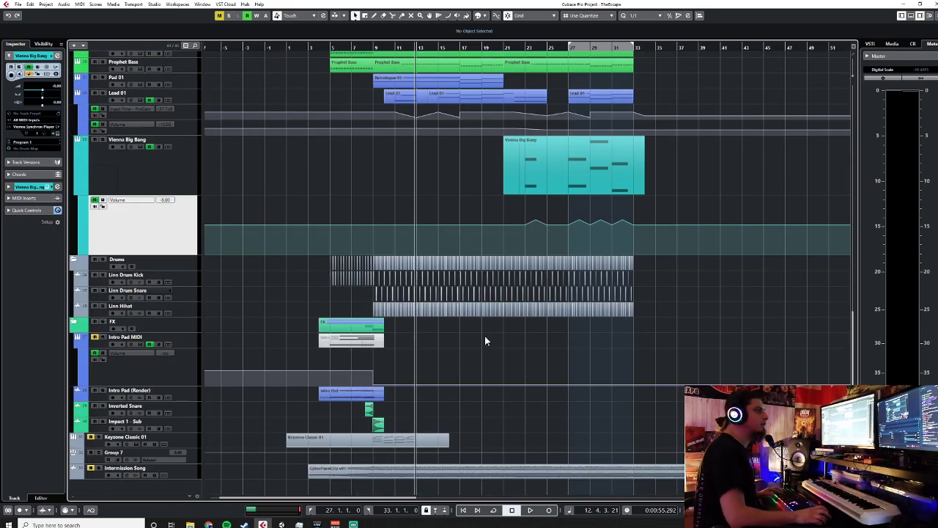
scroll(484, 336, up, 10)
scroll(486, 333, up, 5)
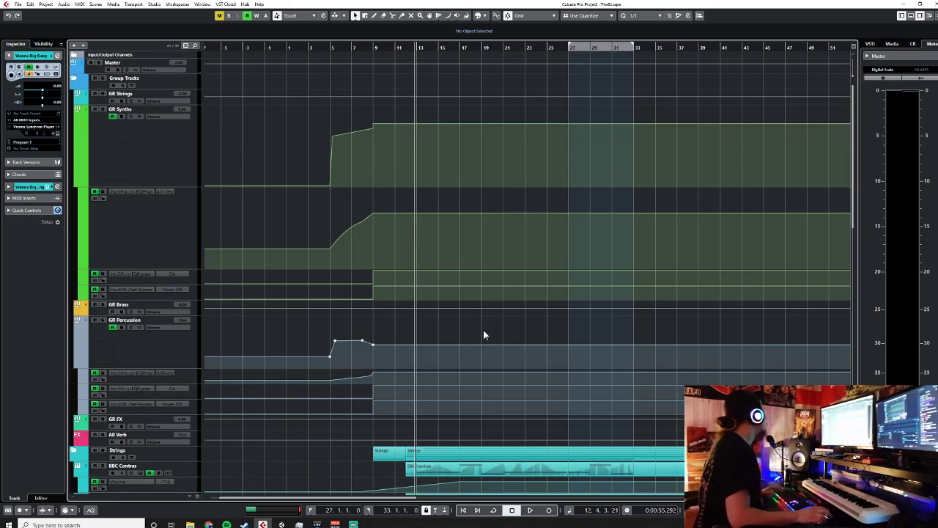
scroll(483, 331, down, 12)
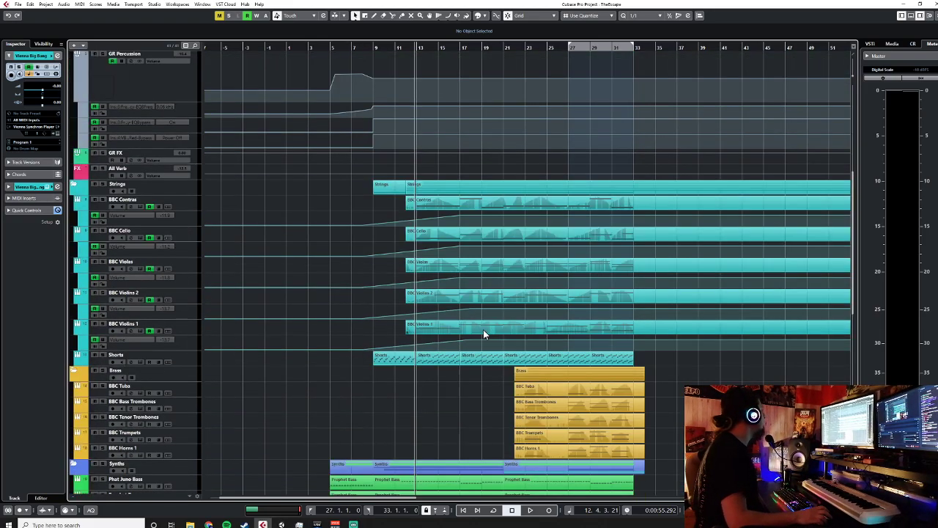
scroll(465, 327, up, 8)
scroll(278, 243, up, 3)
scroll(279, 243, down, 10)
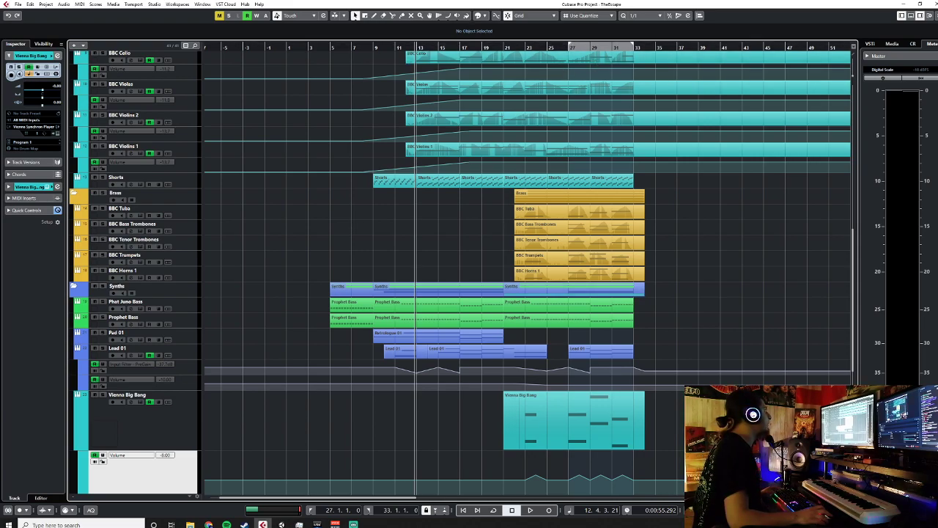
Solo and select the GR Brass group track and play bars 27 to 33 in a loop
scroll(329, 220, up, 10)
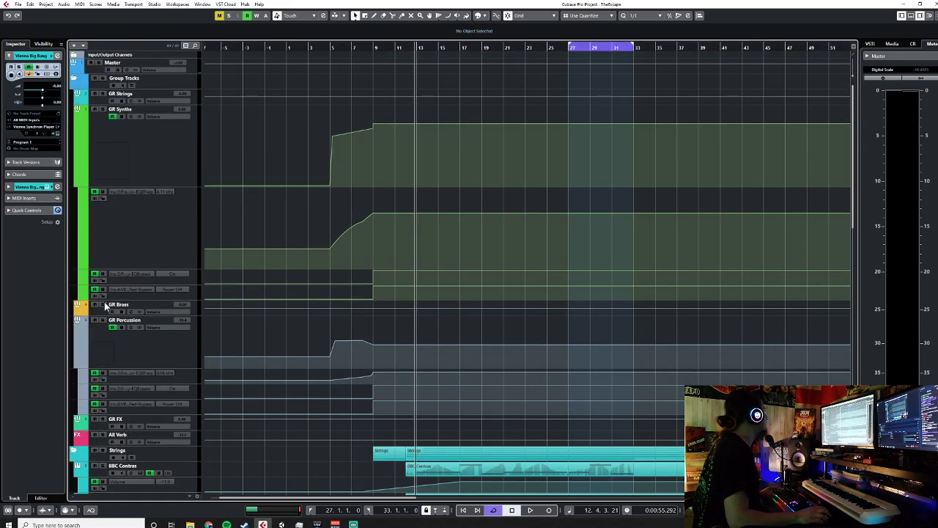
click(568, 52)
key(space)
click(195, 311)
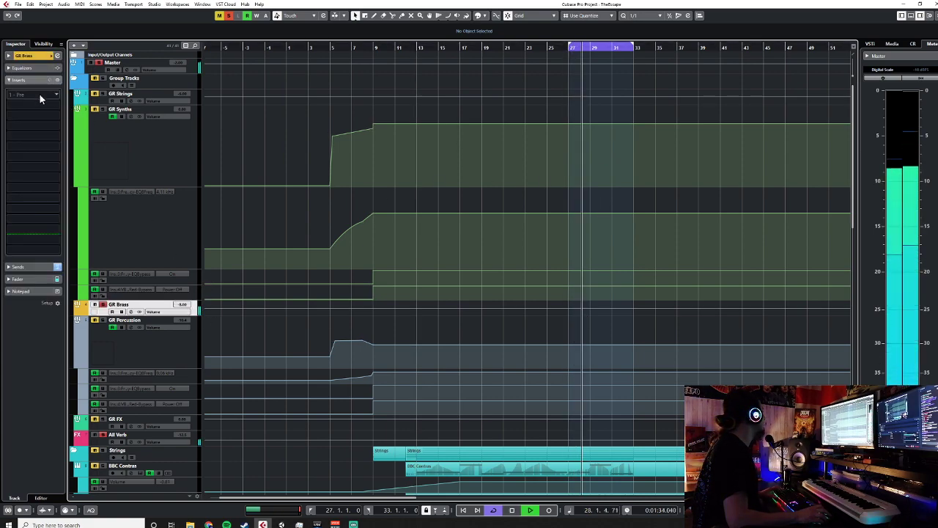
Open the MixConsole and insert the Frequency EQ in the first insert slot of the GR Brass channel
key(F3)
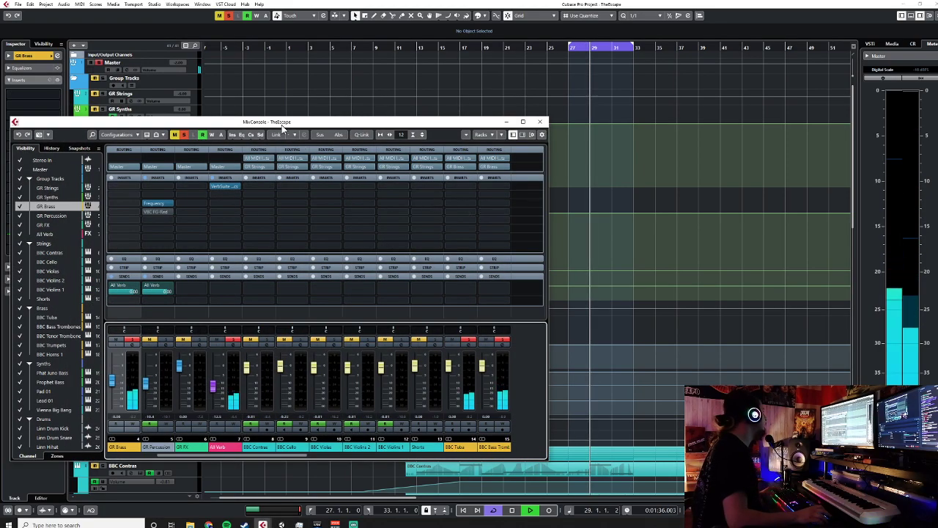
drag(283, 125, 497, 115)
click(354, 176)
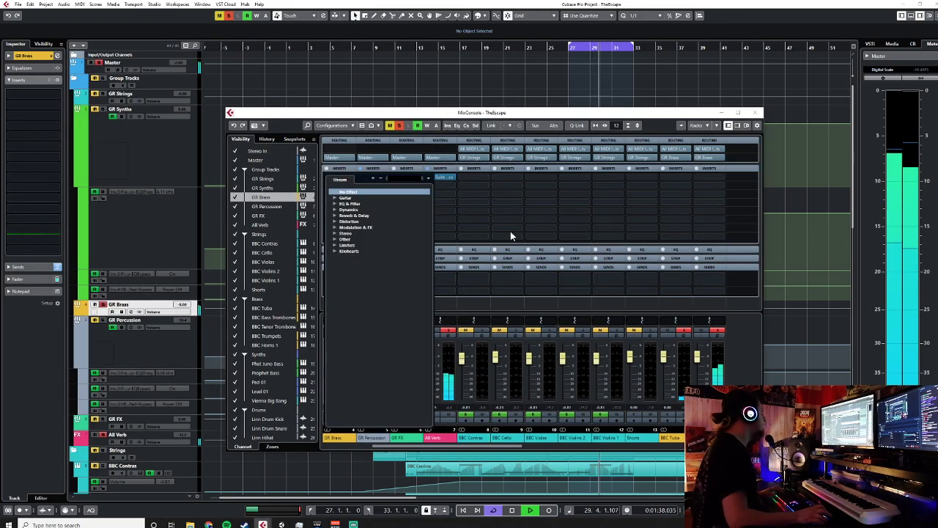
text(freq)
key(Return)
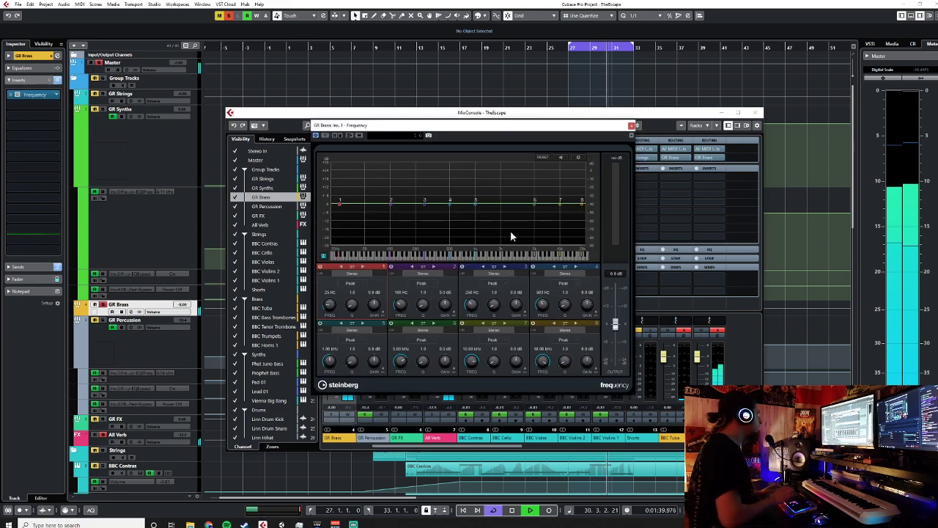
Set band 1 of the GR Brass EQ to Cut 12 at 112 Hz with a Q of about 2.6
click(351, 283)
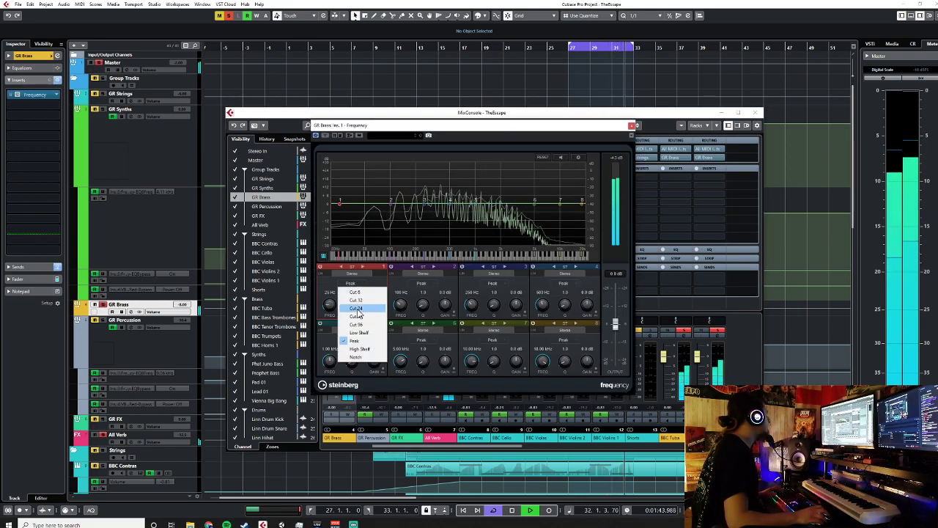
click(356, 300)
drag(340, 207, 370, 225)
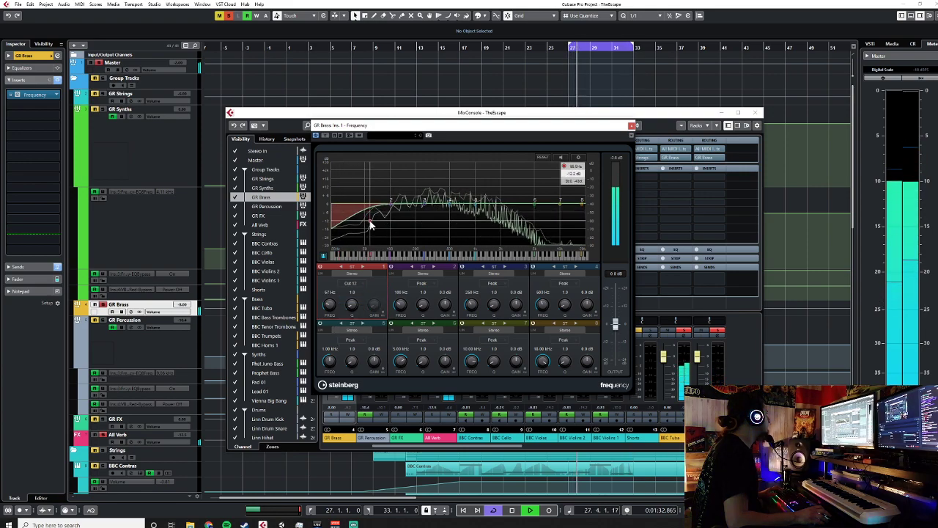
scroll(330, 303, up, 8)
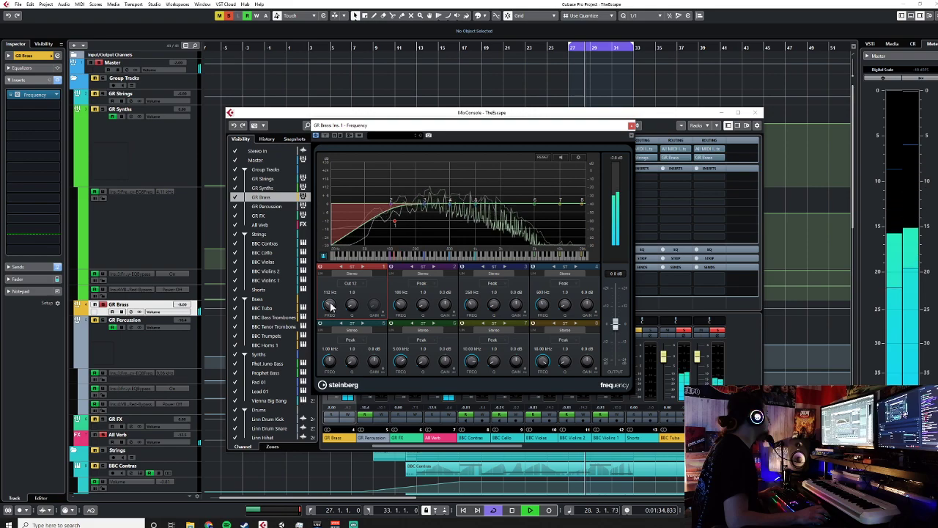
drag(352, 307, 352, 302)
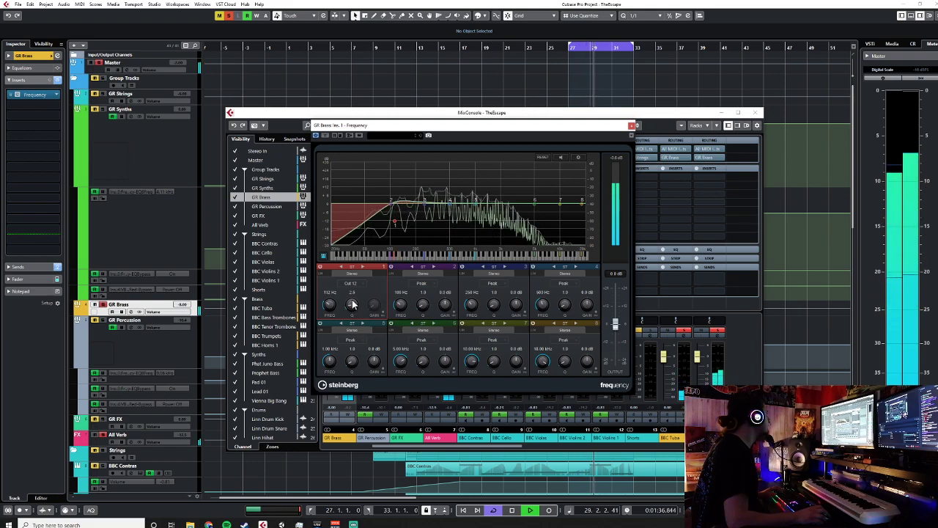
scroll(352, 304, up, 1)
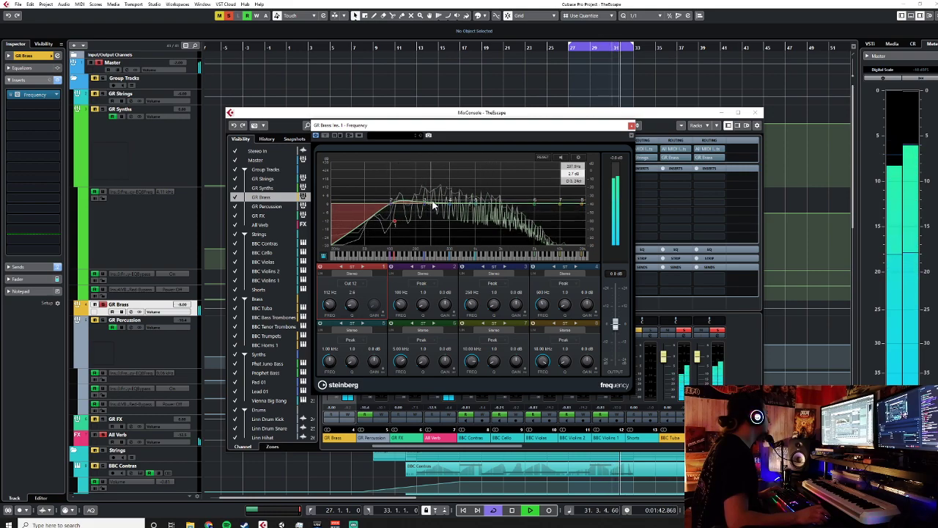
Add narrow EQ dips of about -7.7 dB at 1.41 kHz on band 3 and -5.6 dB at about 4.05 kHz on band 5
drag(432, 202, 528, 212)
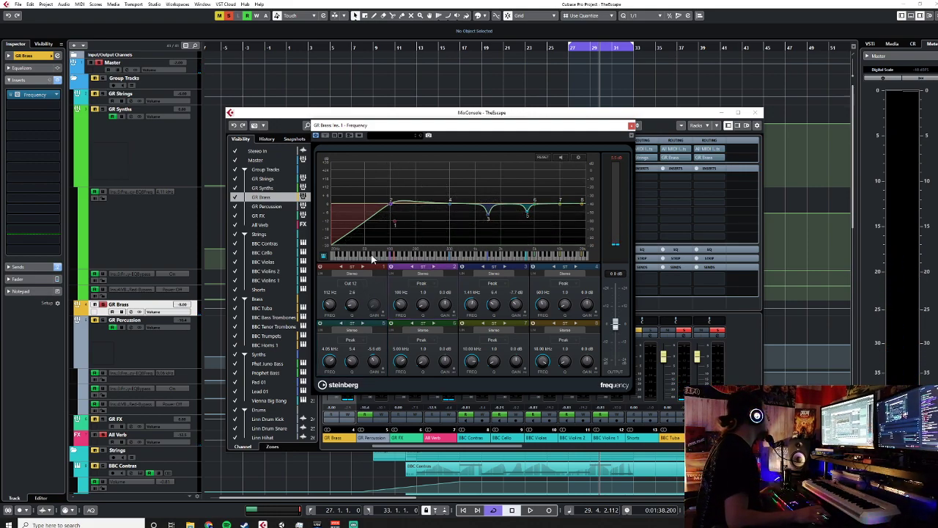
Change band 1 to Cut 24 at about 100 Hz and lower band 2 by about 4.8 dB at around 126 Hz
click(354, 285)
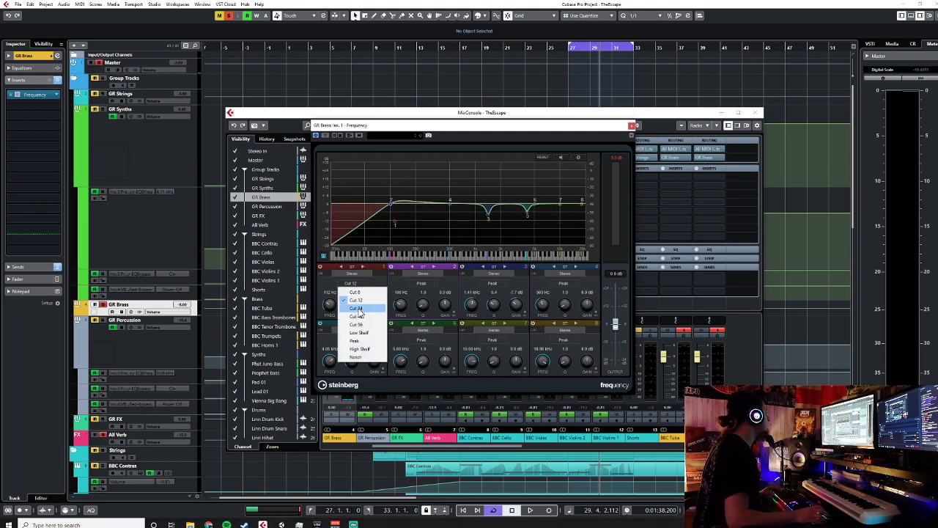
click(357, 308)
drag(391, 208, 387, 208)
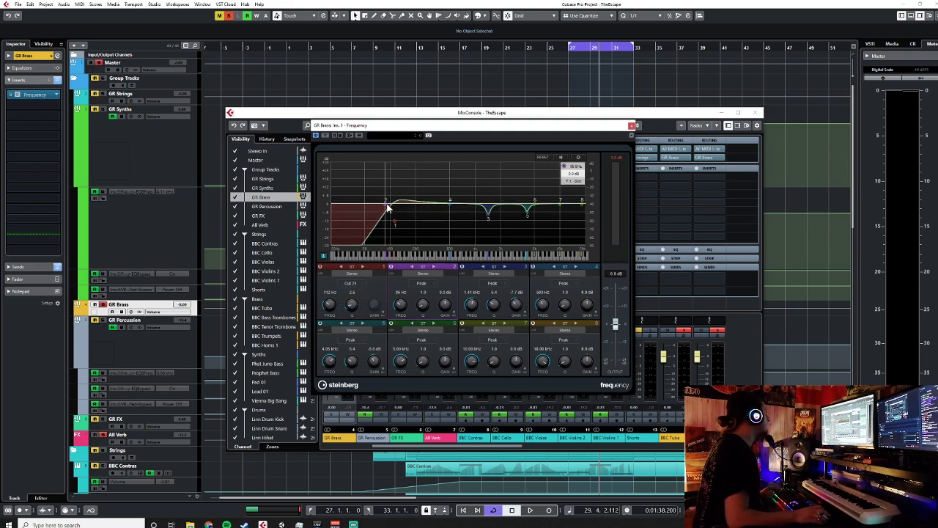
drag(398, 208, 399, 211)
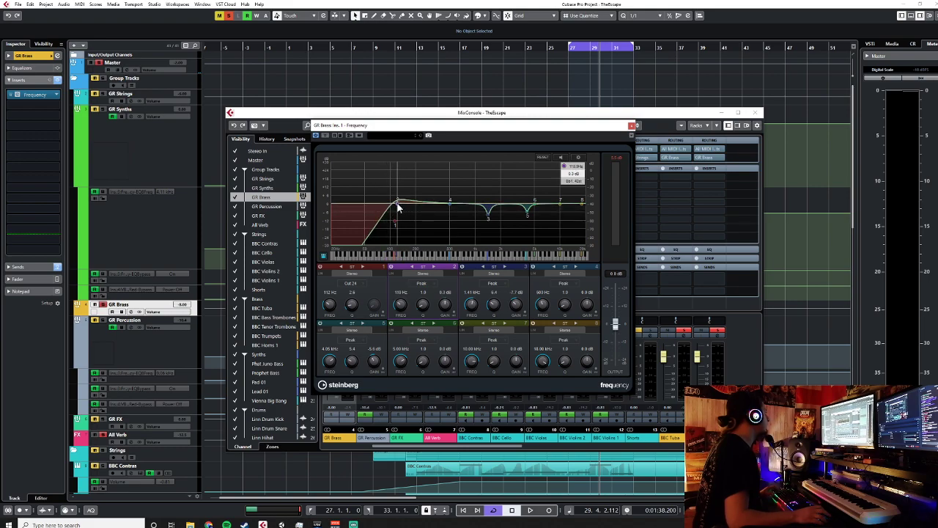
drag(396, 228, 390, 228)
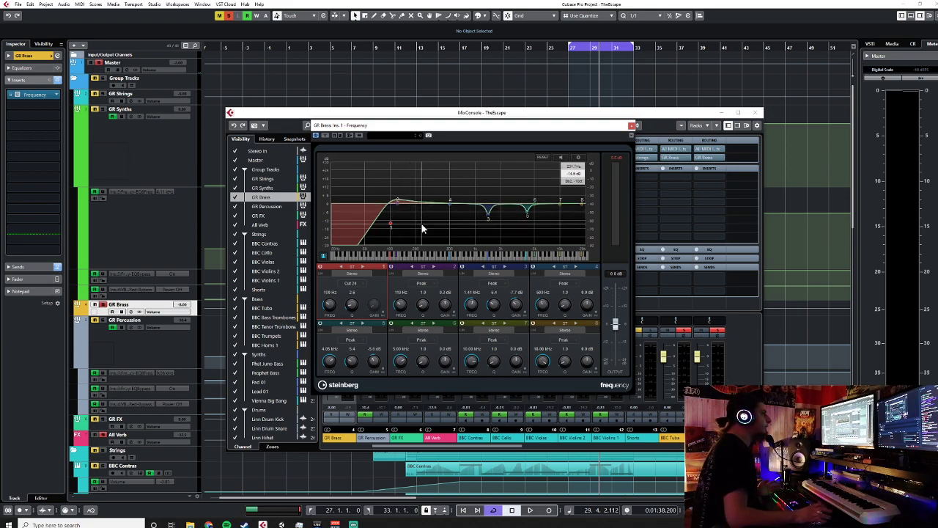
drag(398, 209, 398, 211)
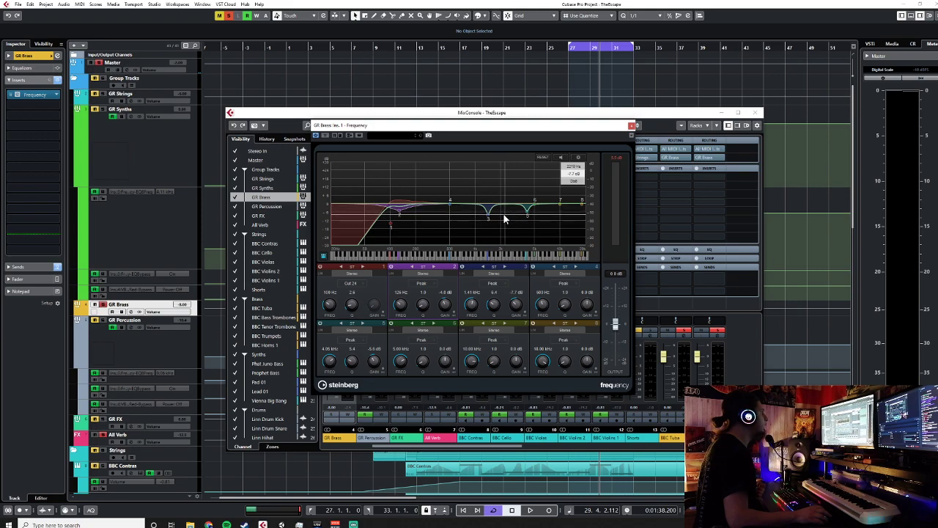
Move the Frequency window aside and compare the looped brass with the EQ bypassed and re-enabled
drag(328, 139, 370, 147)
click(357, 143)
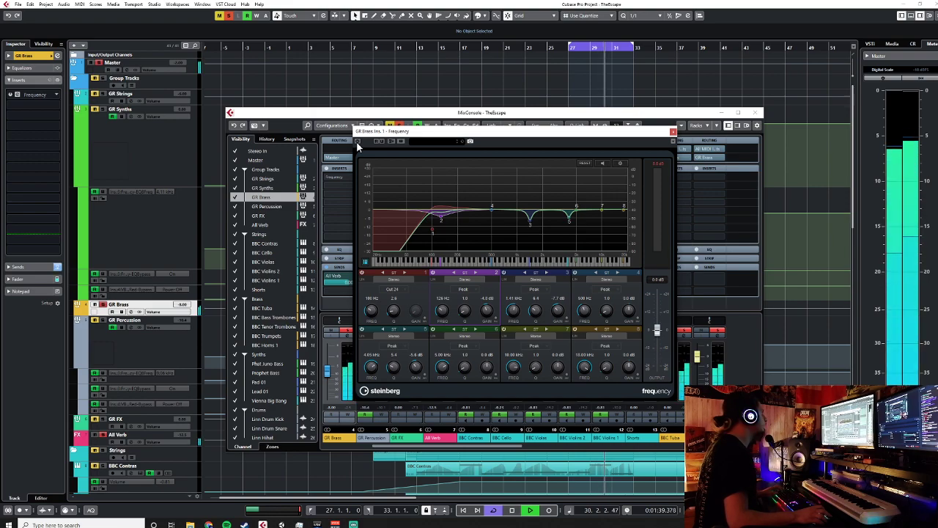
click(357, 143)
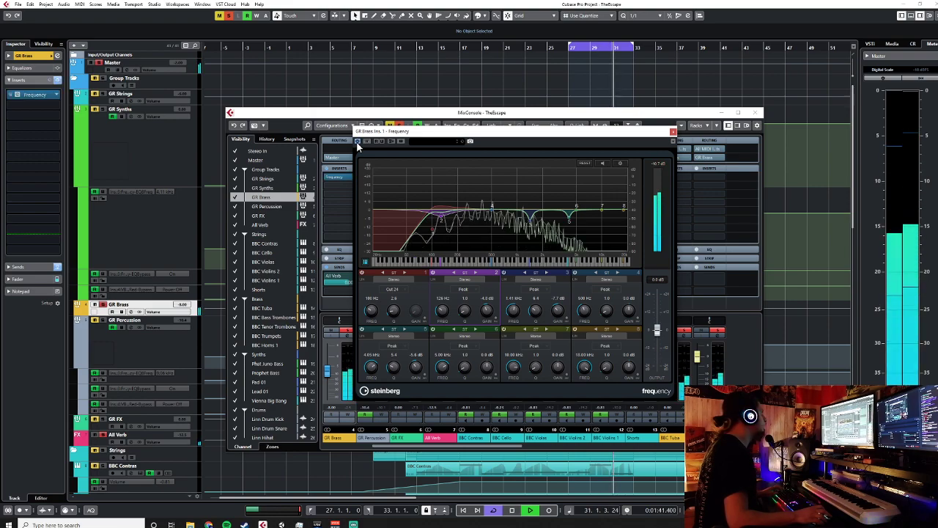
Compare the GR Brass EQ with its bypass and set band 1 to Cut 12 at 82 Hz
click(357, 143)
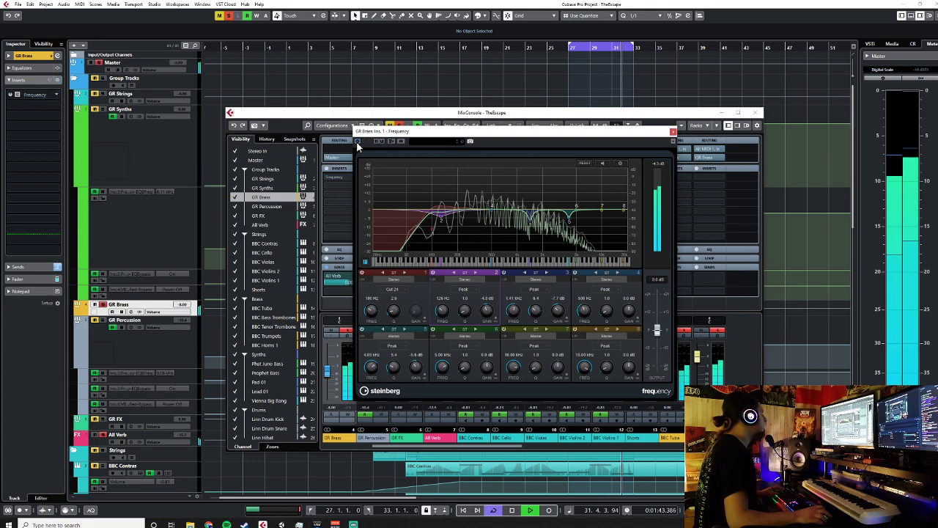
click(357, 143)
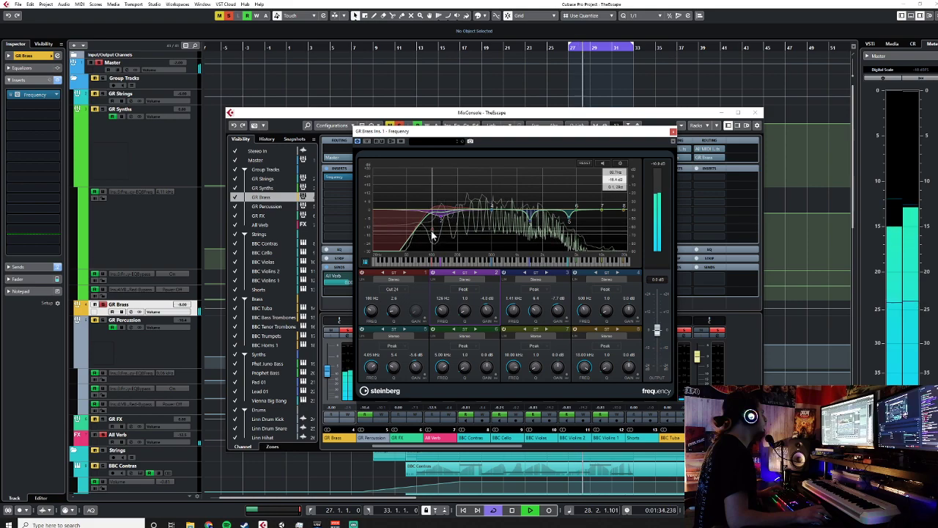
drag(435, 236, 430, 233)
click(393, 290)
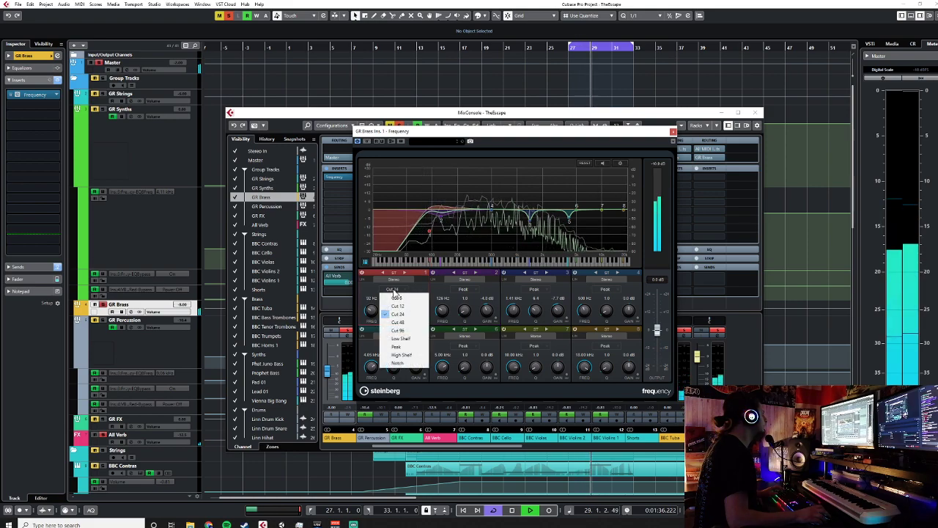
click(399, 324)
click(393, 289)
click(396, 306)
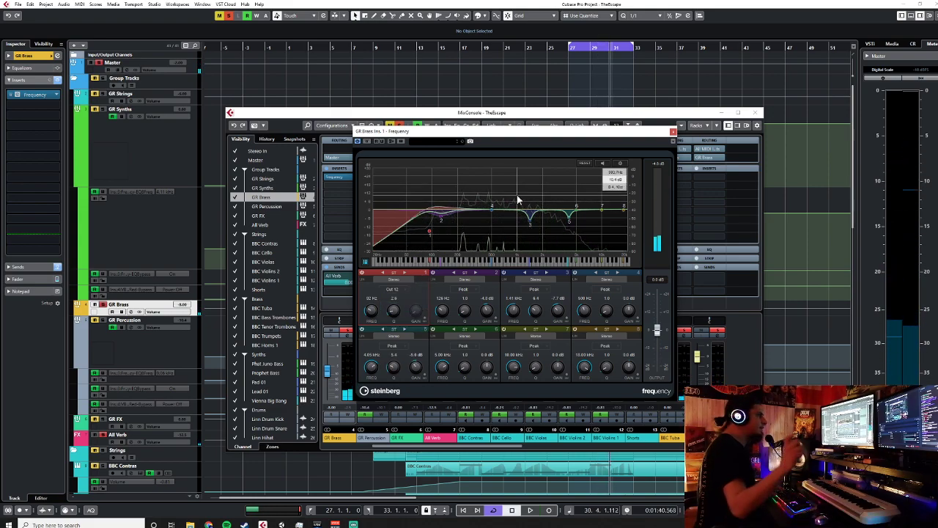
click(672, 132)
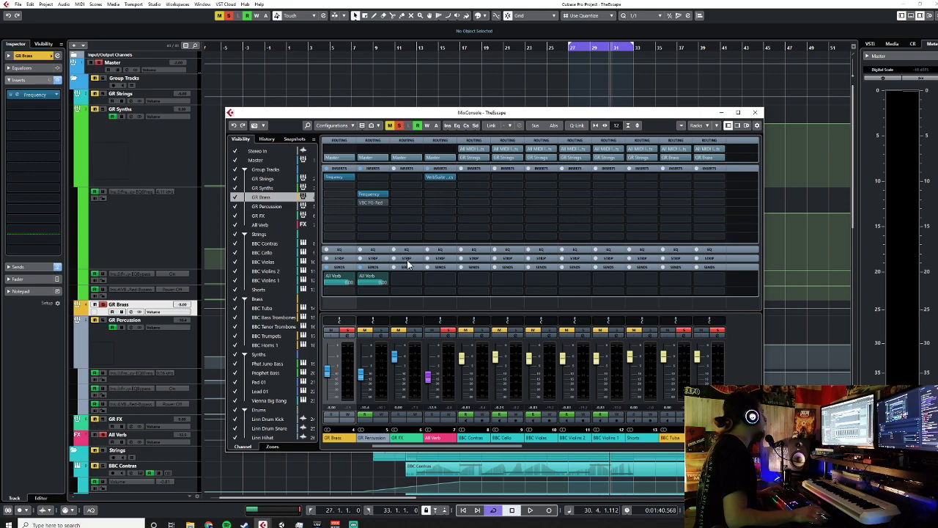
Insert the kHs Distortion effect in the second insert slot of the GR Brass group
click(342, 185)
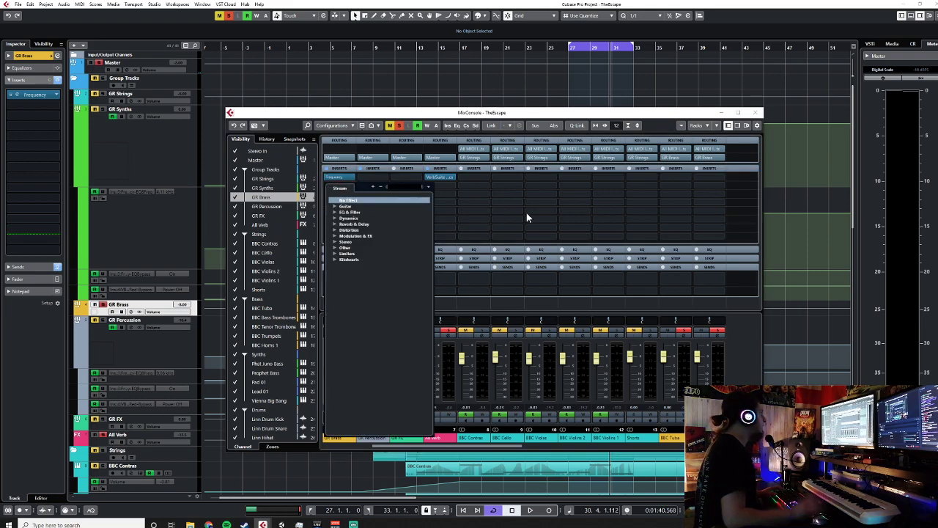
text(distort)
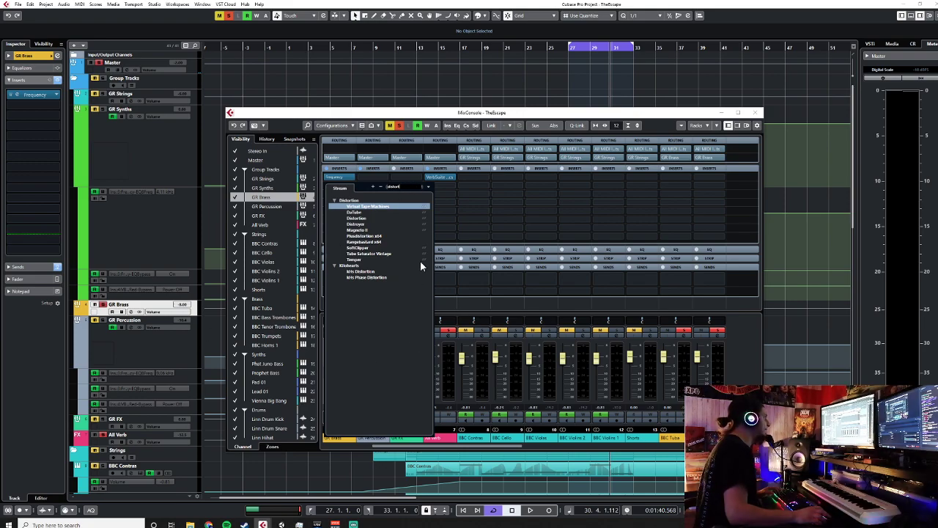
click(382, 271)
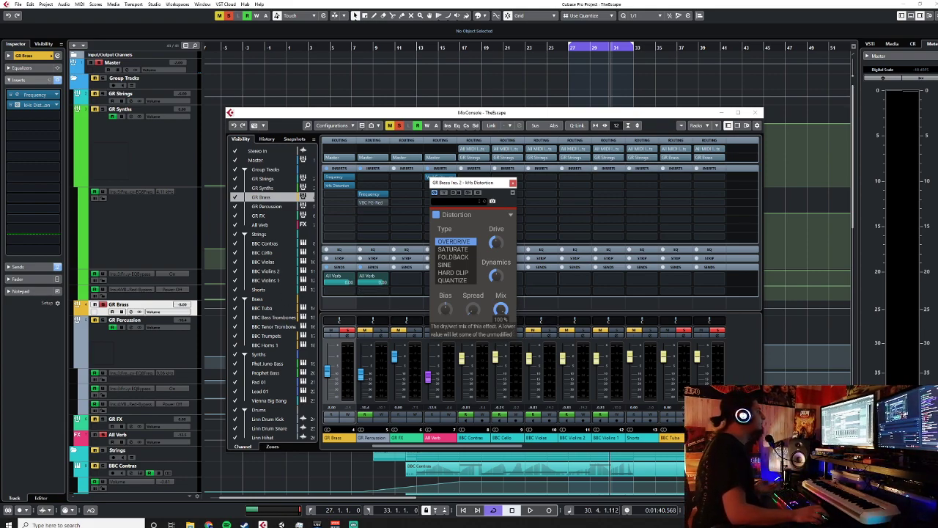
Set the kHs Distortion mix to about 25 % while auditioning the brass, and close the plug-in and mixer
drag(501, 309, 500, 306)
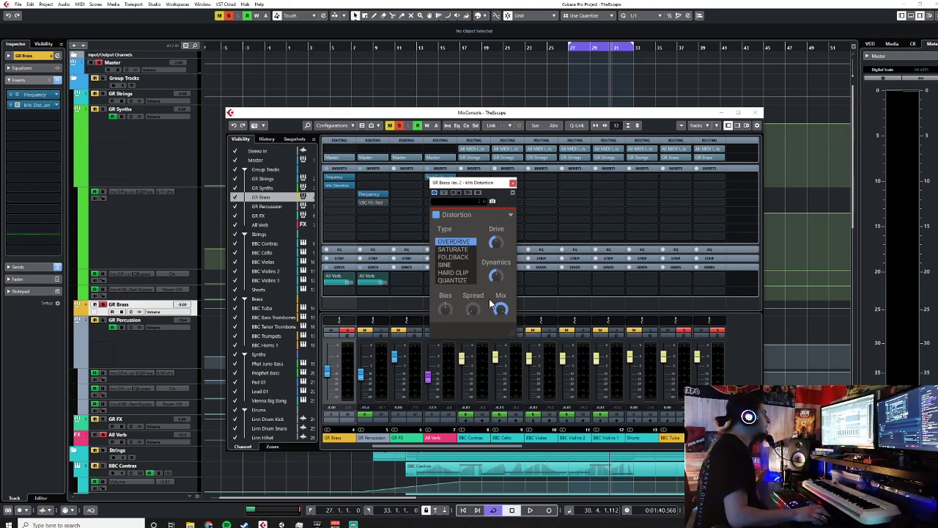
drag(503, 309, 502, 345)
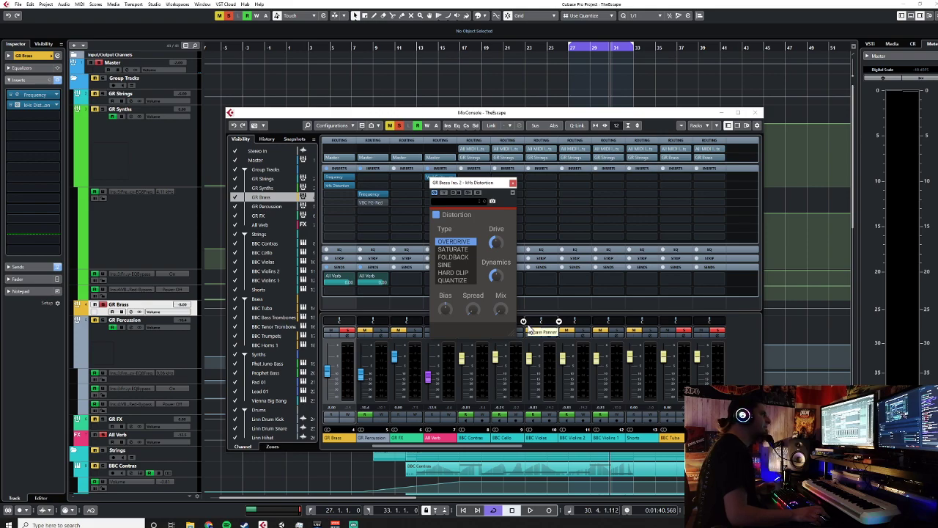
key(space)
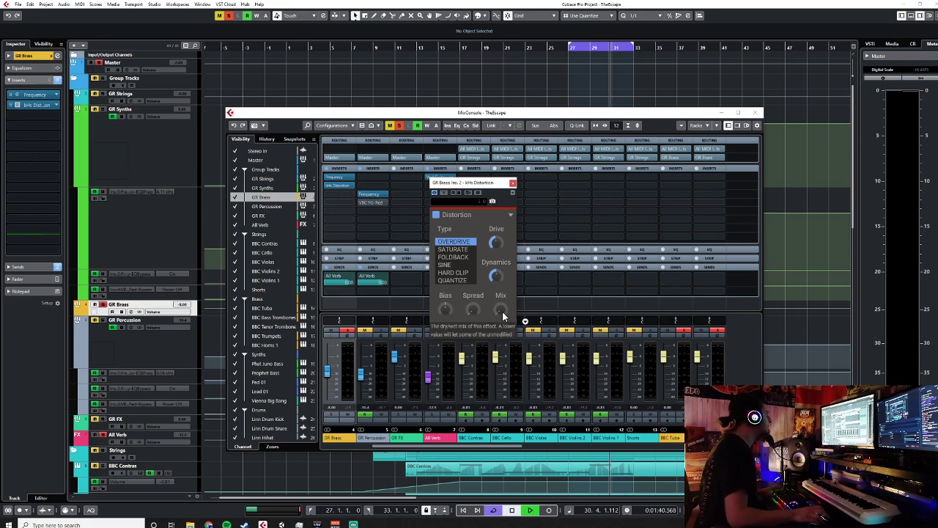
drag(502, 312, 500, 292)
key(space)
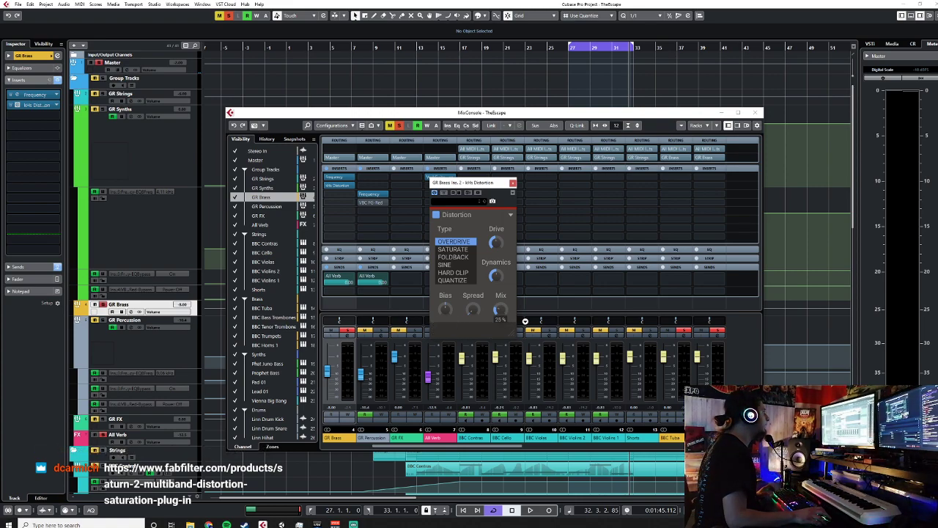
click(513, 183)
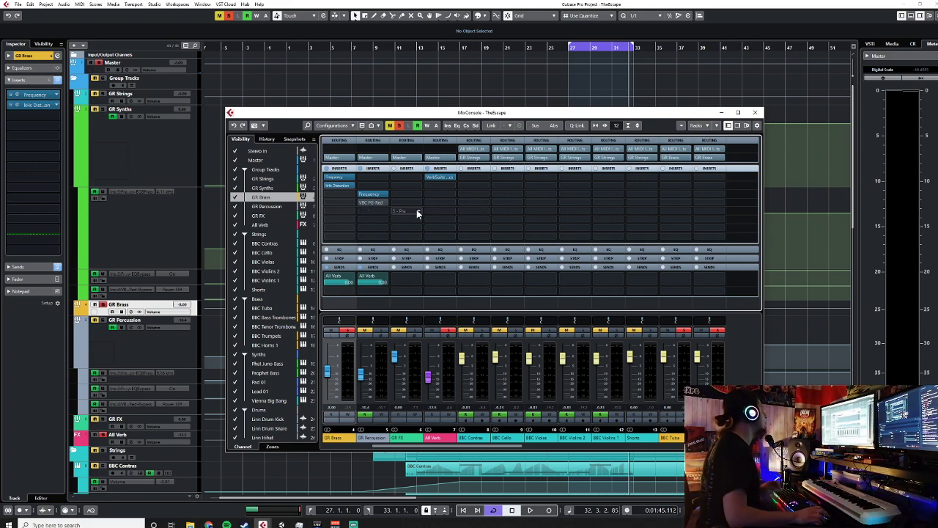
click(755, 113)
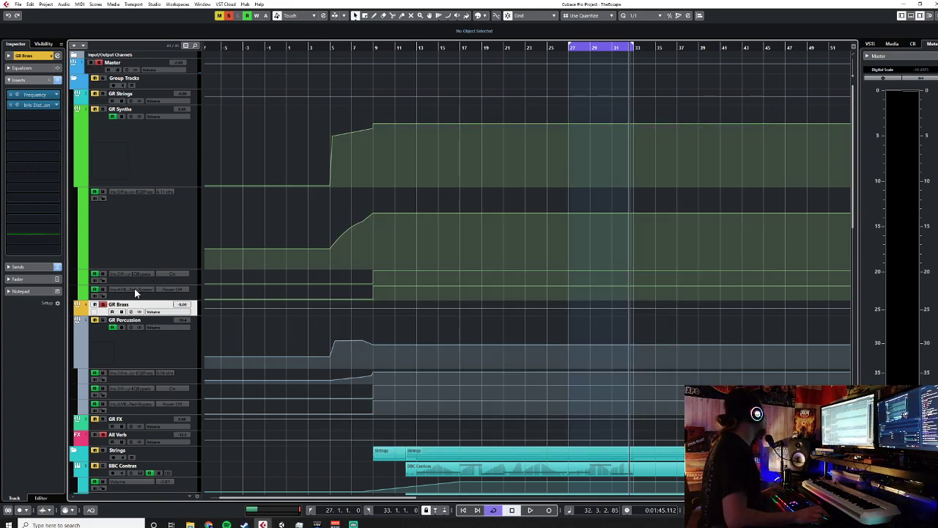
Deactivate the track solos and move the playhead to bar 21
scroll(477, 274, down, 12)
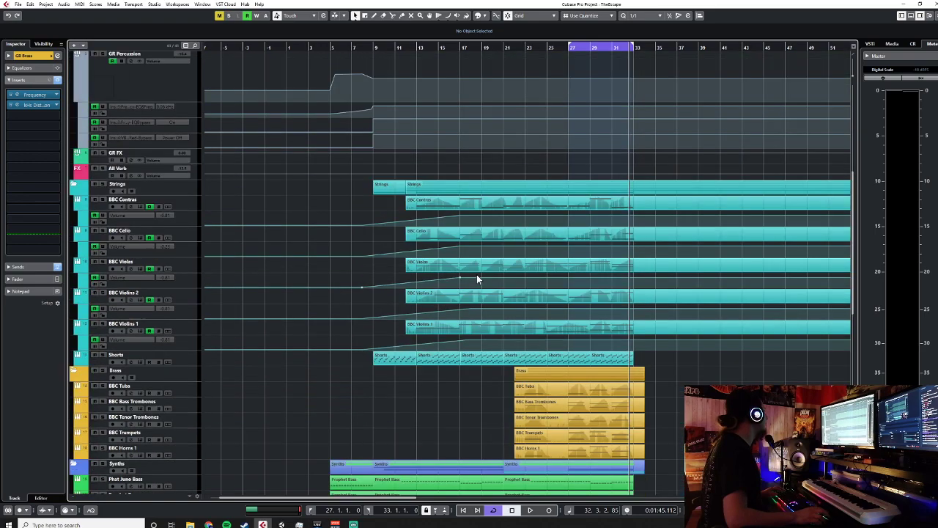
scroll(477, 274, up, 5)
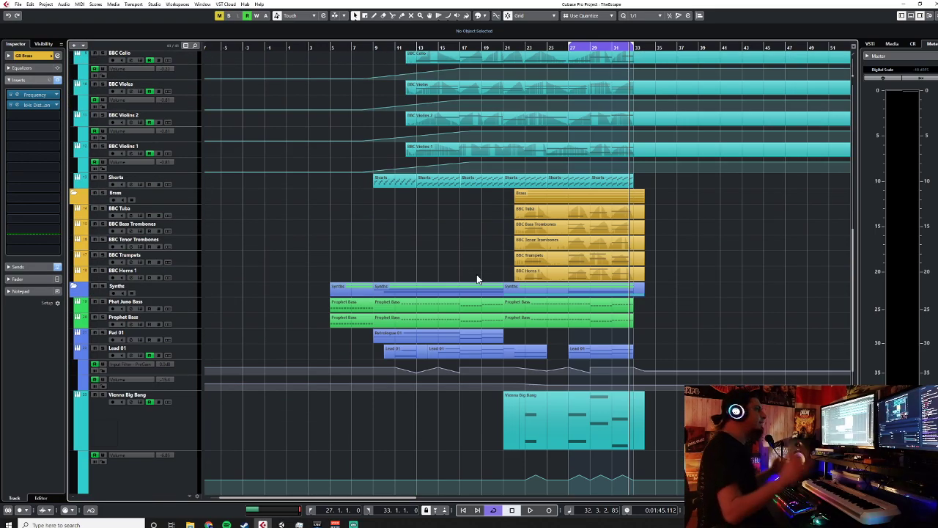
click(504, 49)
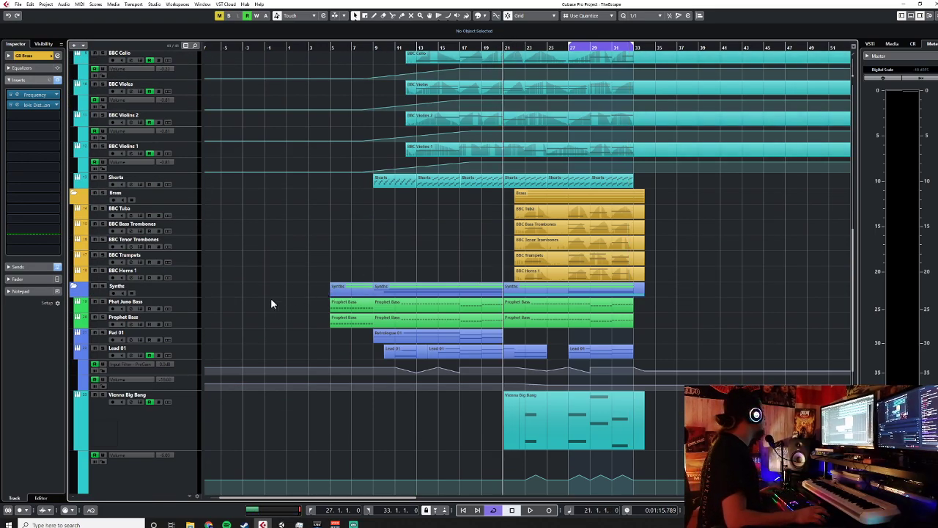
Insert the Frequency EQ in the first insert slot of the Vienna Big Bang channel
scroll(275, 309, down, 3)
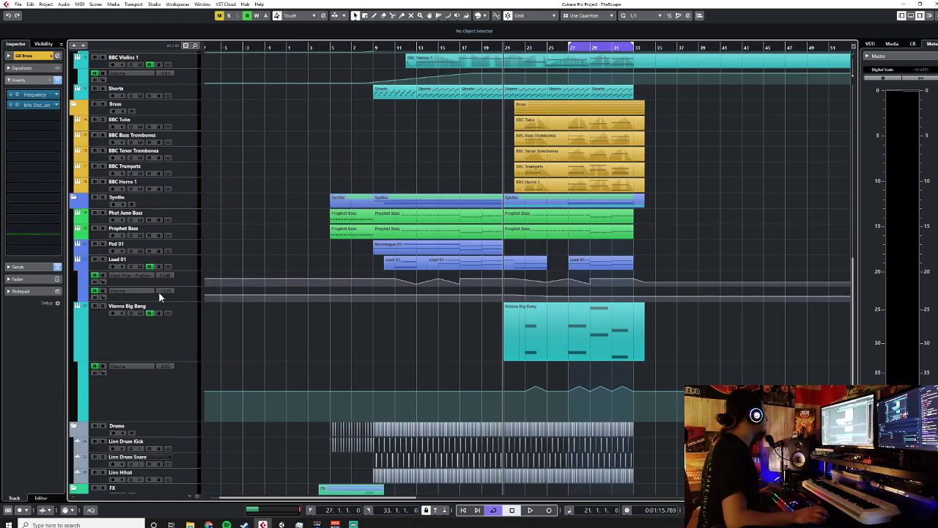
click(191, 334)
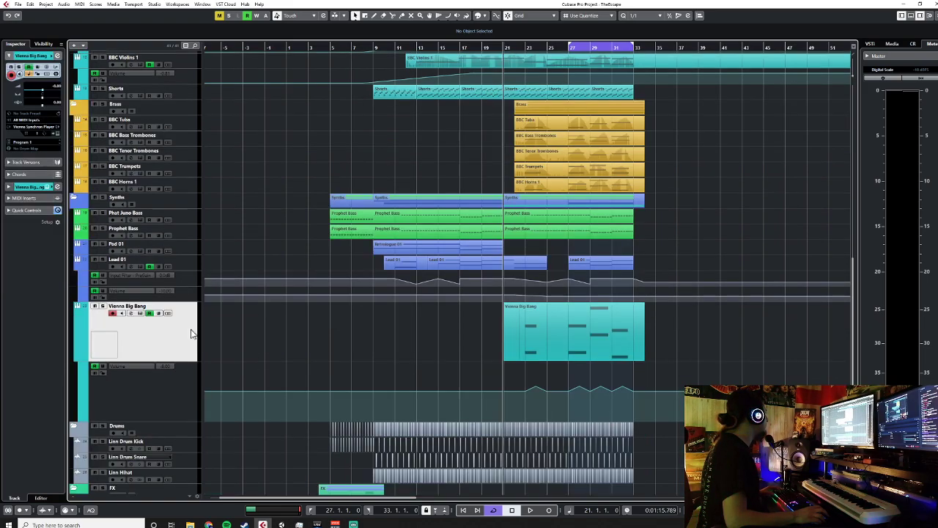
key(F3)
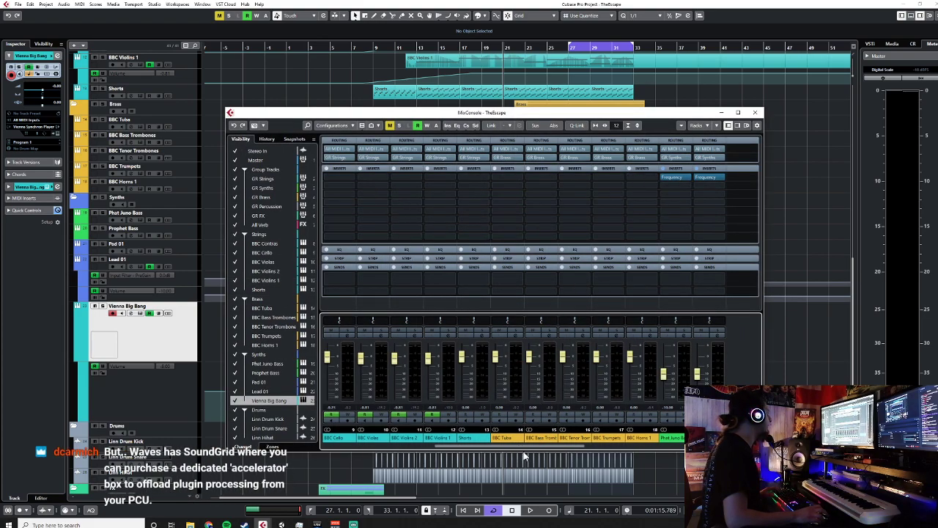
click(608, 445)
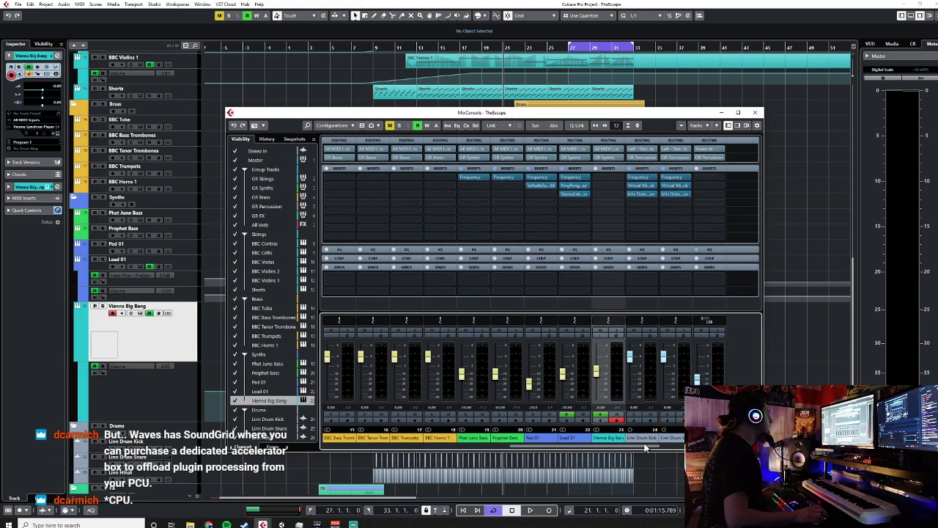
click(618, 179)
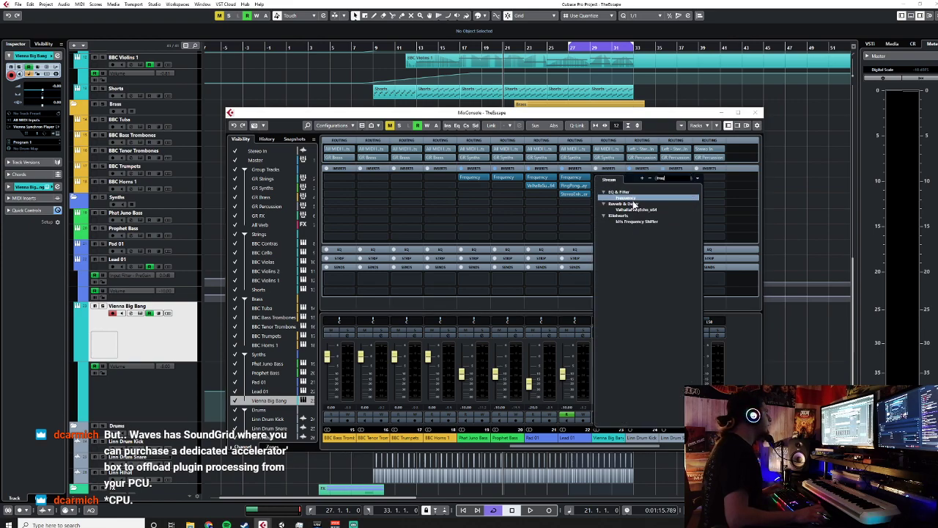
key(Escape)
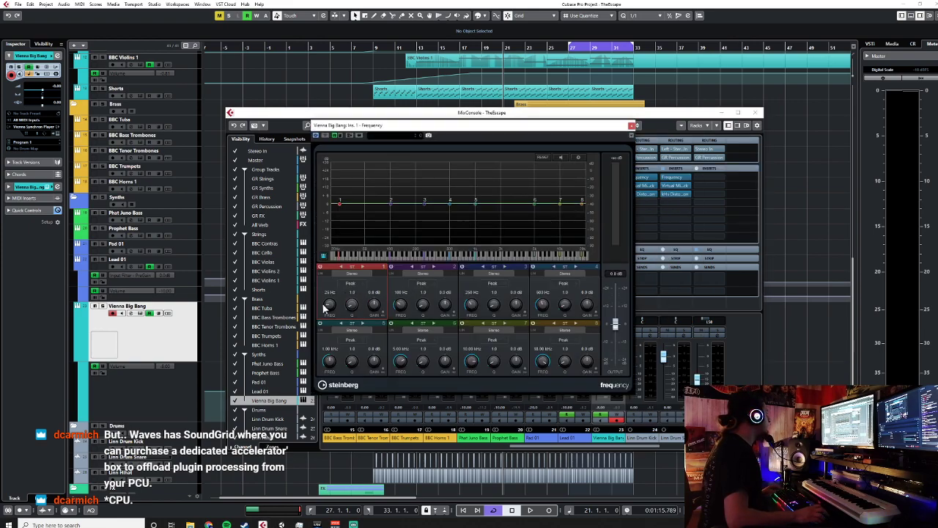
Set band 1 of the Vienna Big Bang EQ to Cut 24 at 97 Hz
click(347, 290)
click(341, 310)
drag(331, 305, 332, 299)
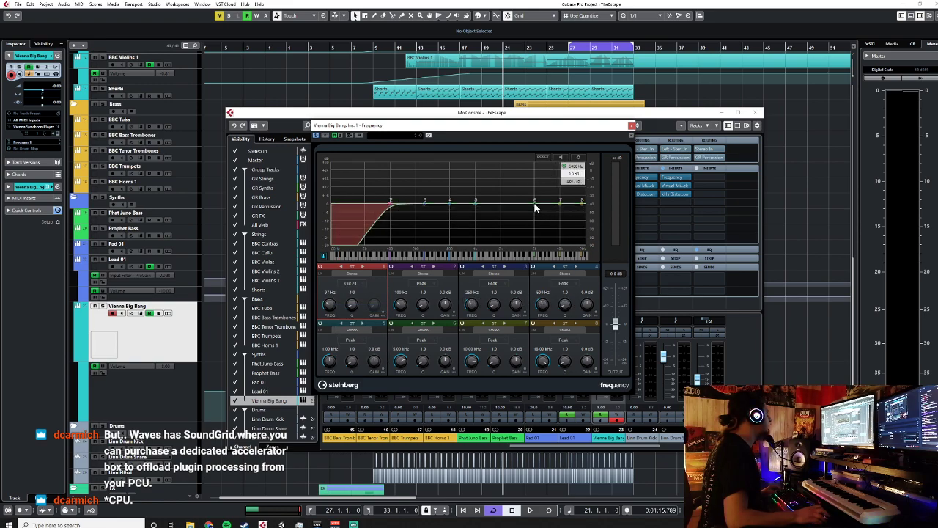
Dip band 6 by about 4.8 dB at 4.13 kHz and band 5 by about 3.5 dB at 2.01 kHz, and close the EQ and mixer
drag(536, 204, 502, 213)
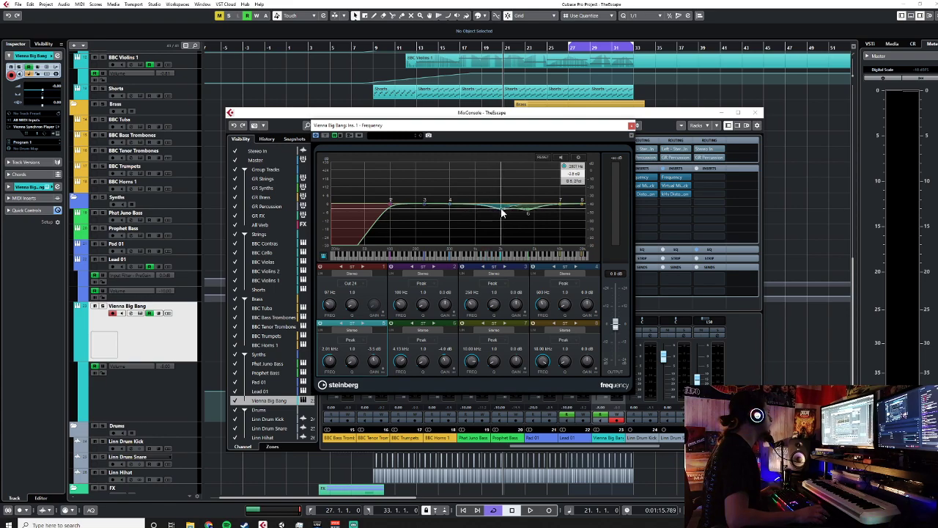
click(630, 126)
click(756, 112)
Play the arrangement from bar 19 through the loop to check how the brass and Vienna Big Bang sit in the full mix
click(483, 49)
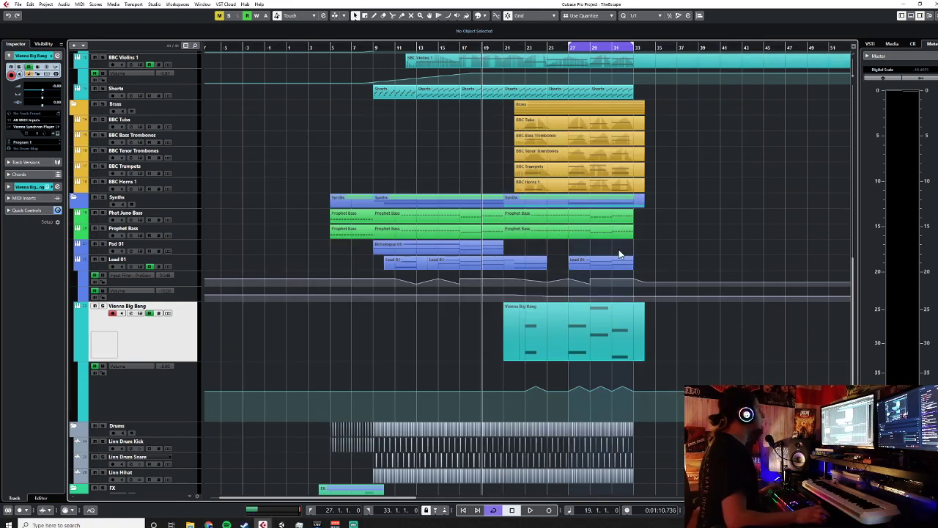
key(space)
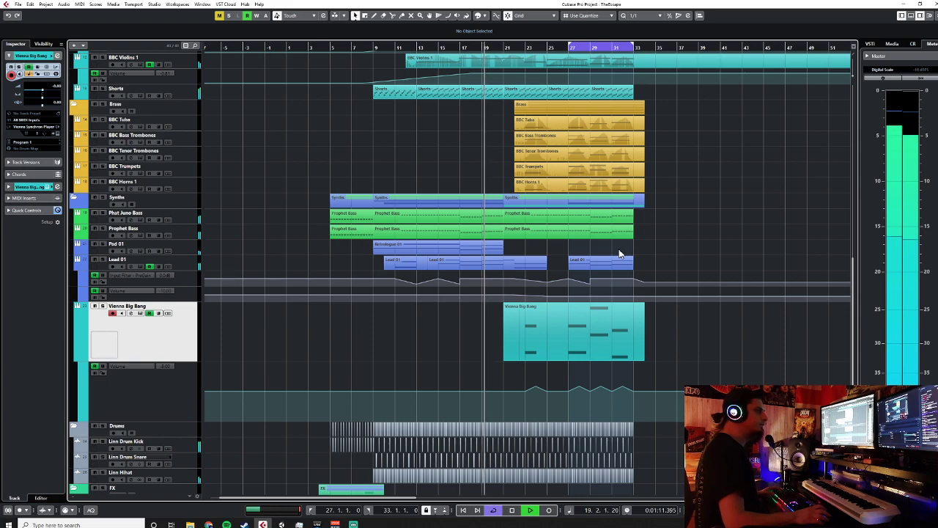
scroll(615, 253, up, 5)
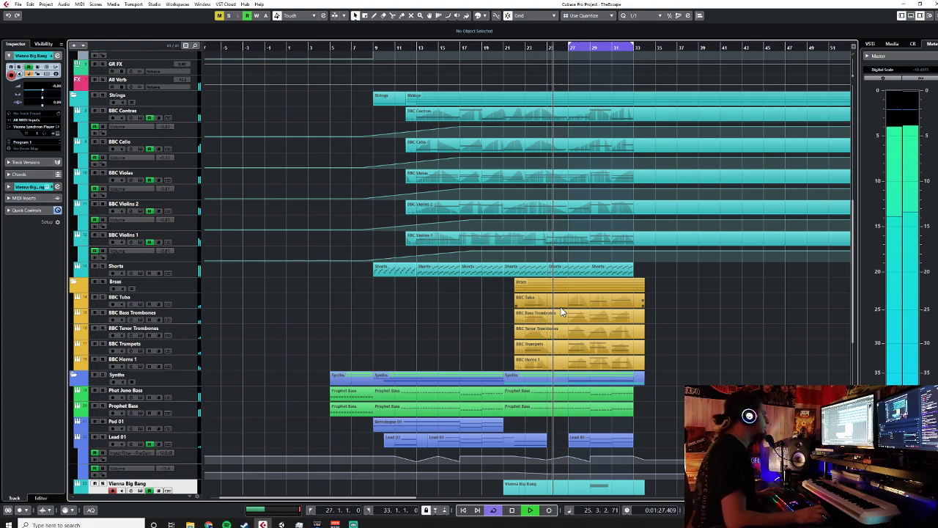
scroll(561, 311, up, 10)
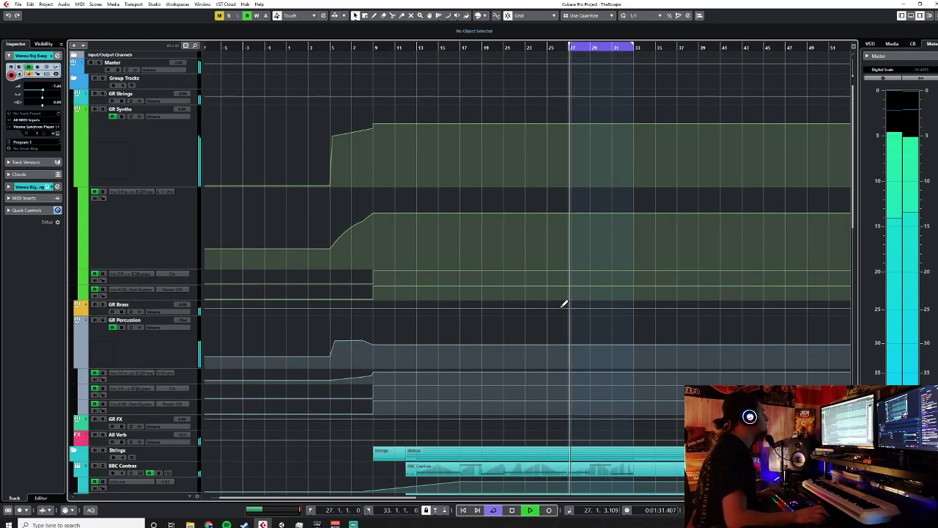
scroll(565, 304, down, 8)
scroll(563, 306, down, 5)
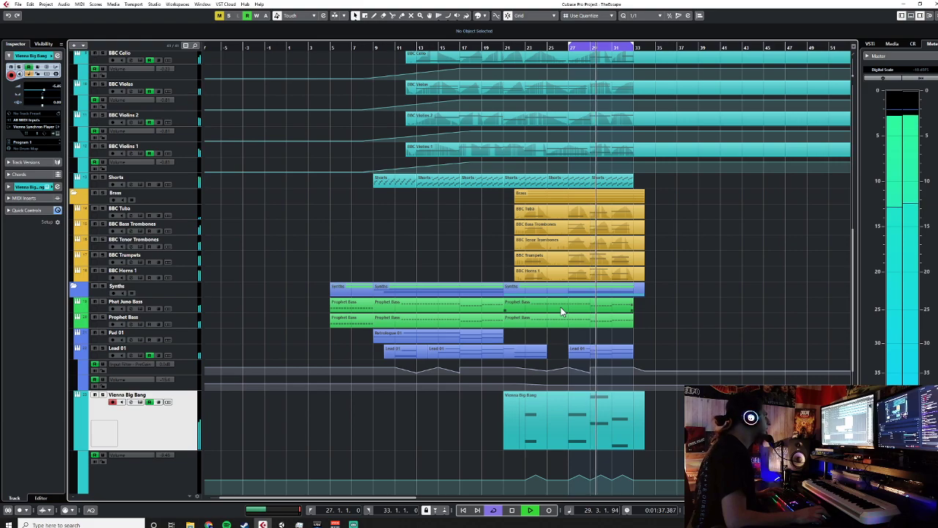
scroll(562, 311, up, 3)
scroll(561, 311, up, 10)
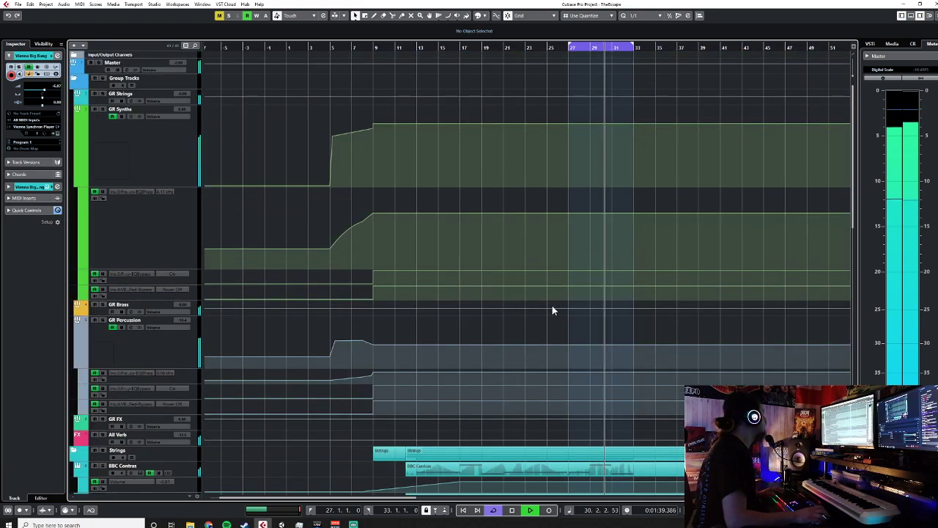
click(193, 313)
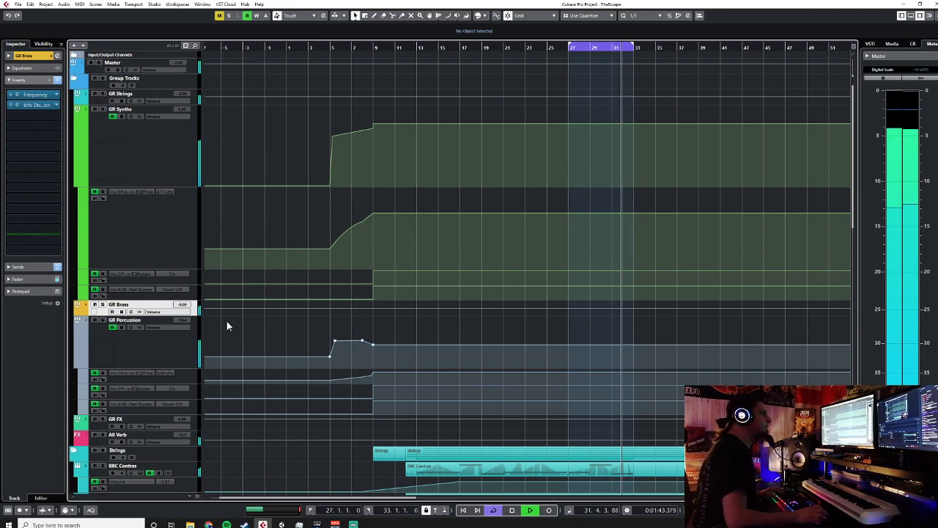
scroll(415, 299, down, 15)
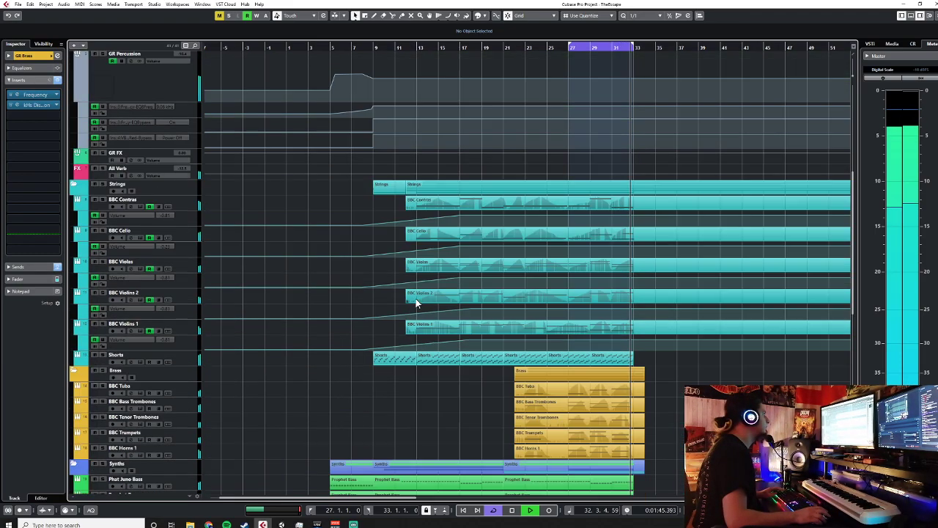
key(space)
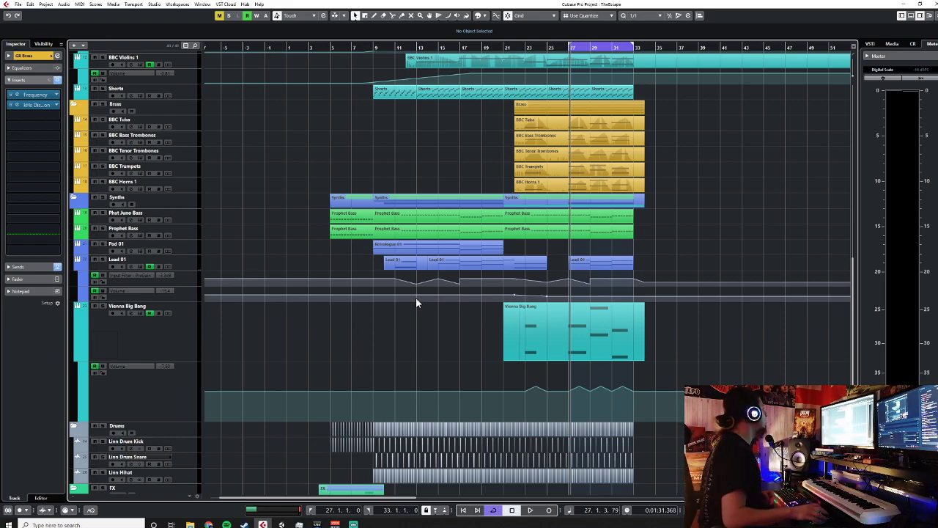
scroll(415, 297, up, 8)
scroll(418, 297, down, 6)
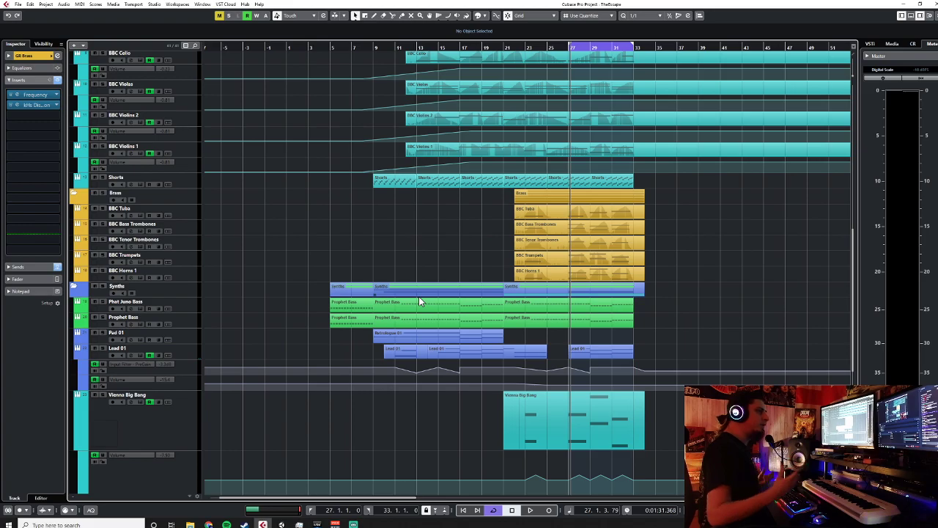
Lower the GR Brass group volume to -11.5 dB with an automation point at bar 27
scroll(410, 286, up, 10)
scroll(401, 283, down, 2)
scroll(402, 283, down, 8)
scroll(399, 283, up, 12)
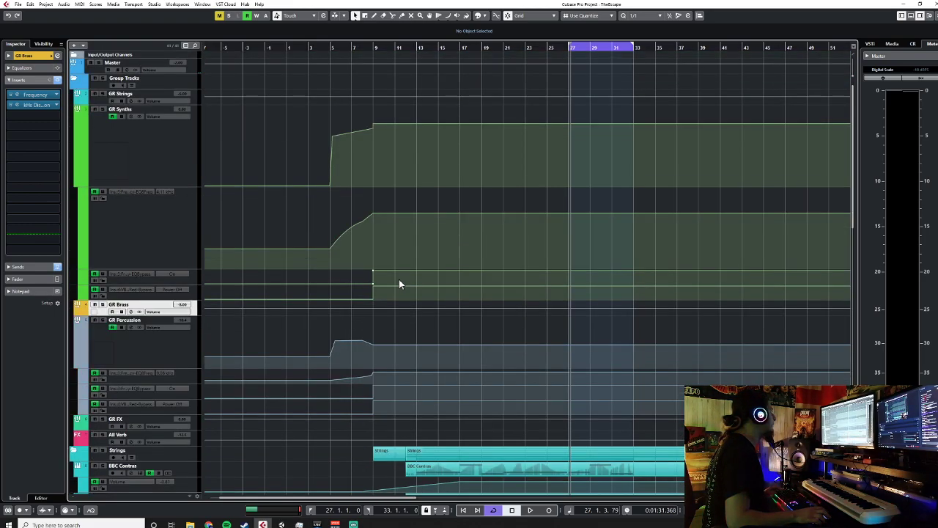
scroll(399, 284, down, 8)
scroll(571, 196, up, 7)
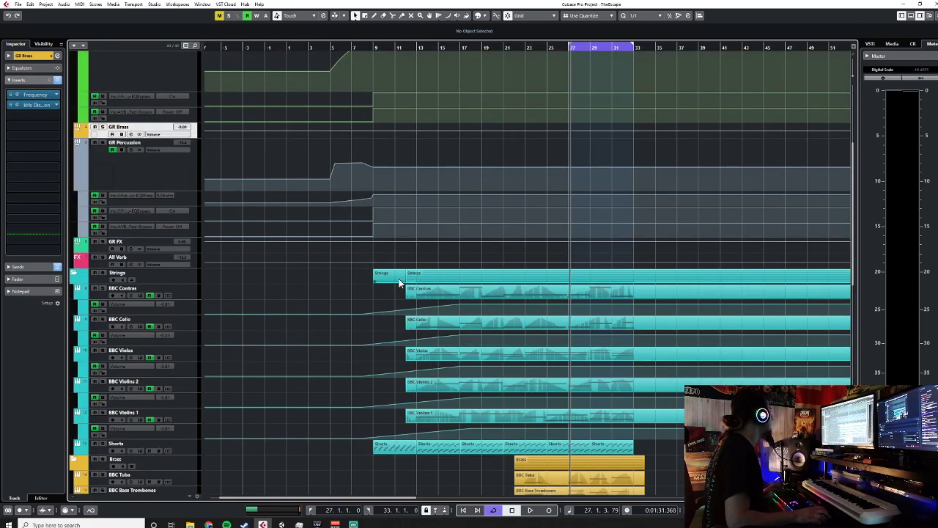
drag(573, 218, 568, 221)
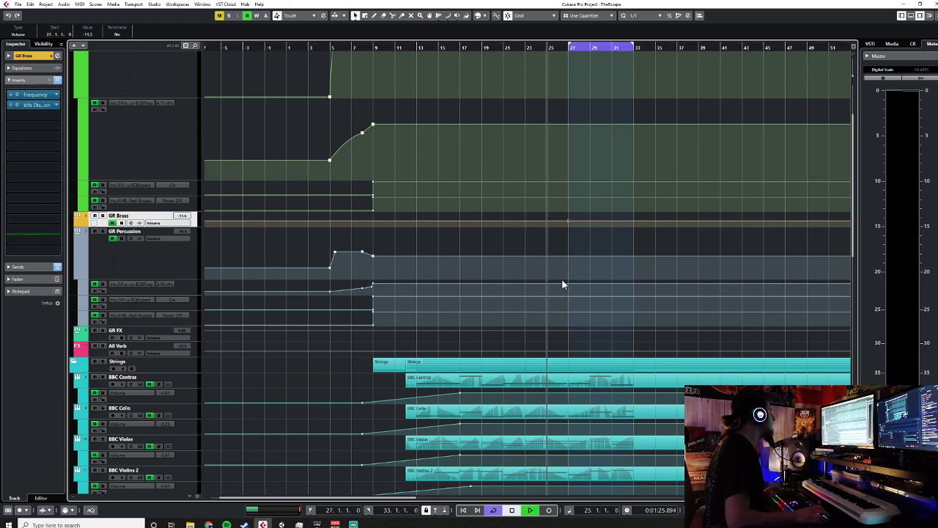
Play from bar 25 through the end of the loop to check the brass level against the other tracks
scroll(562, 280, down, 5)
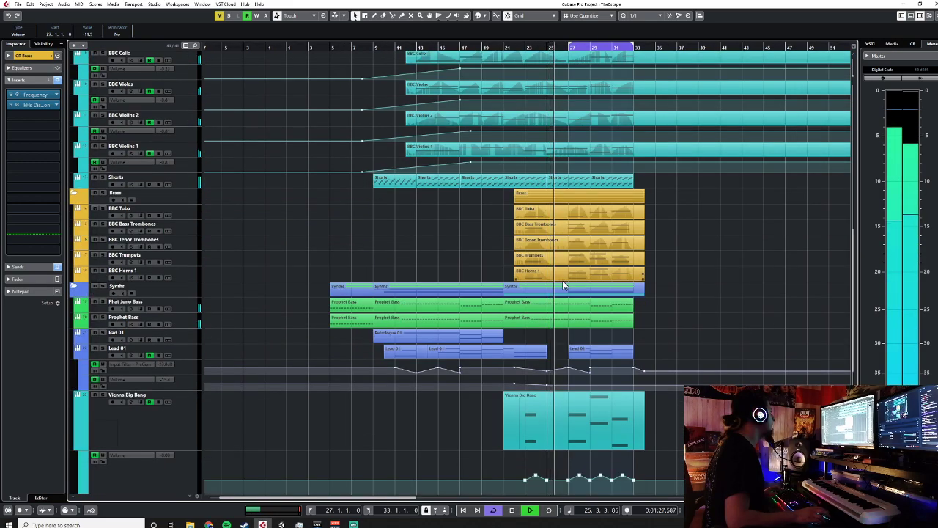
scroll(562, 284, up, 10)
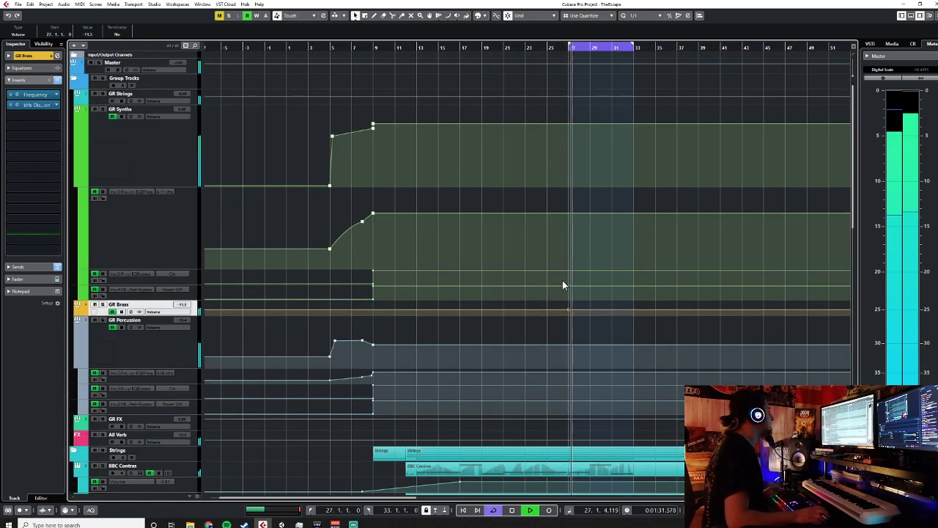
scroll(563, 285, down, 4)
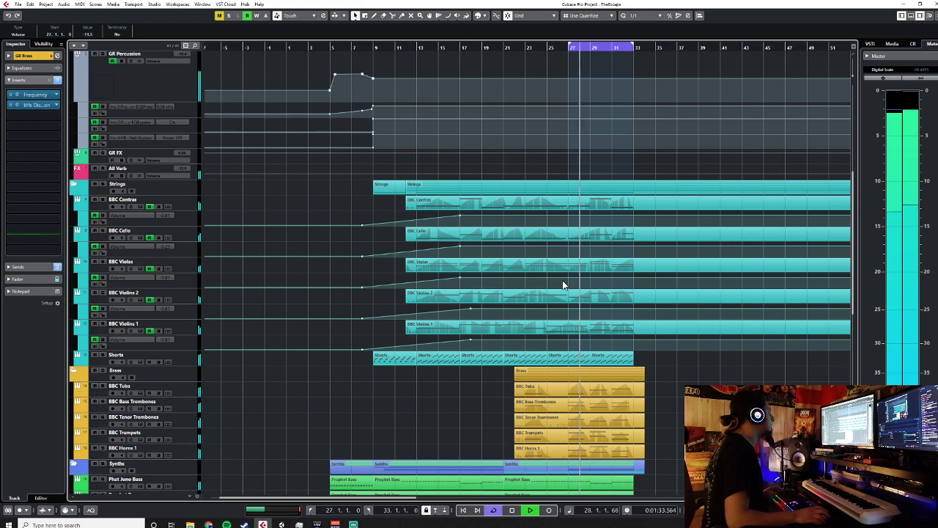
scroll(562, 284, up, 4)
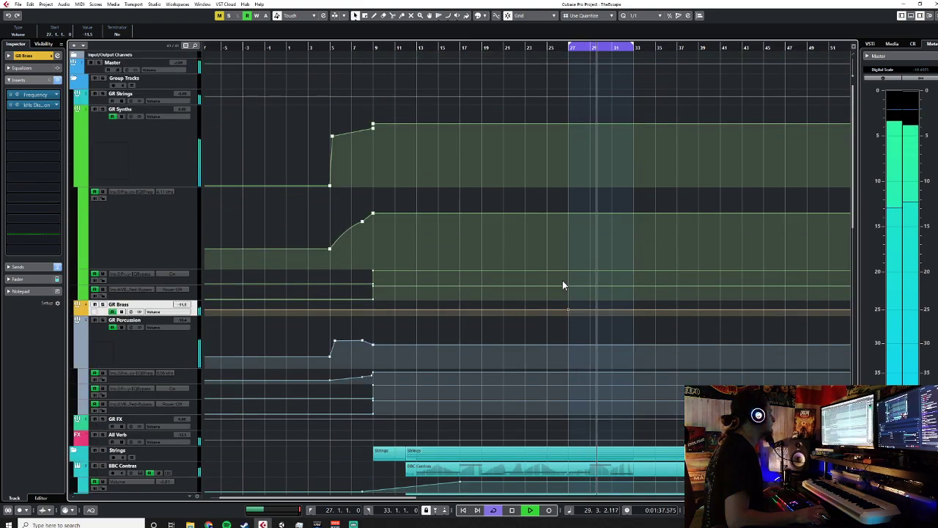
scroll(562, 285, down, 3)
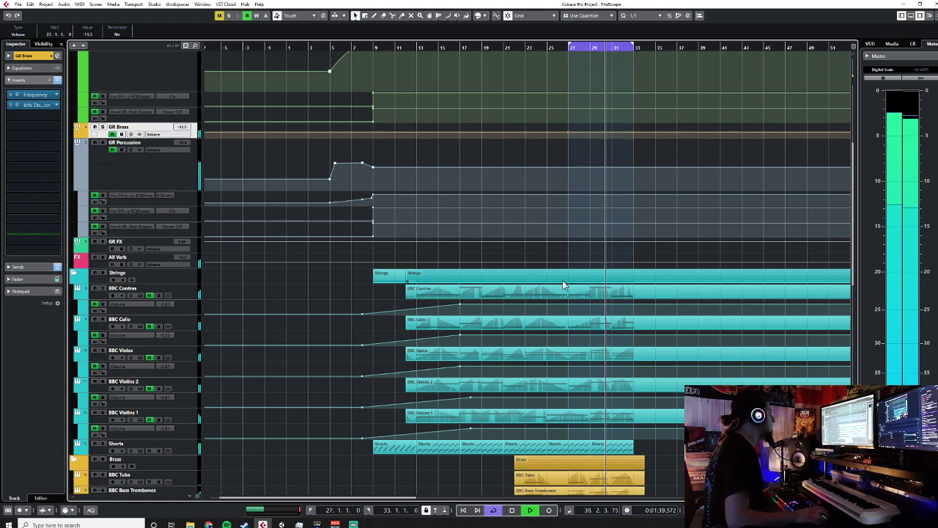
scroll(563, 284, down, 3)
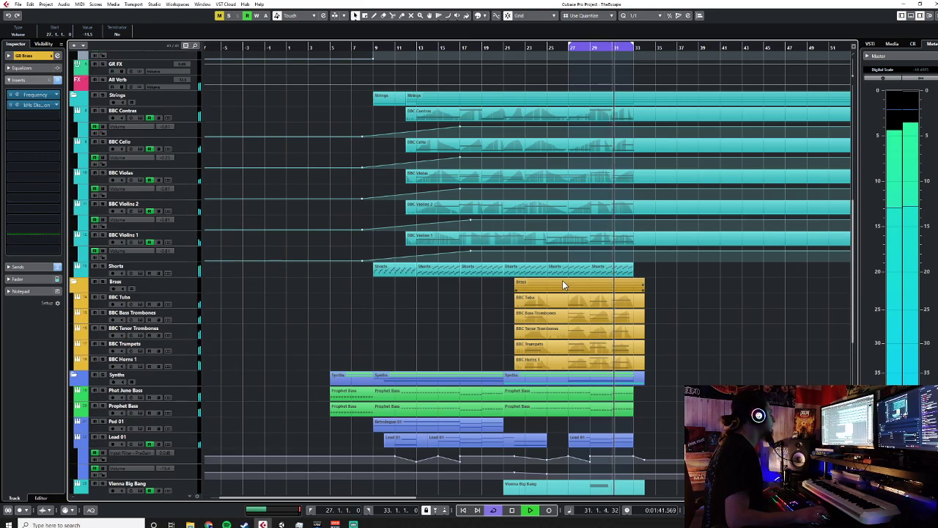
scroll(563, 284, up, 5)
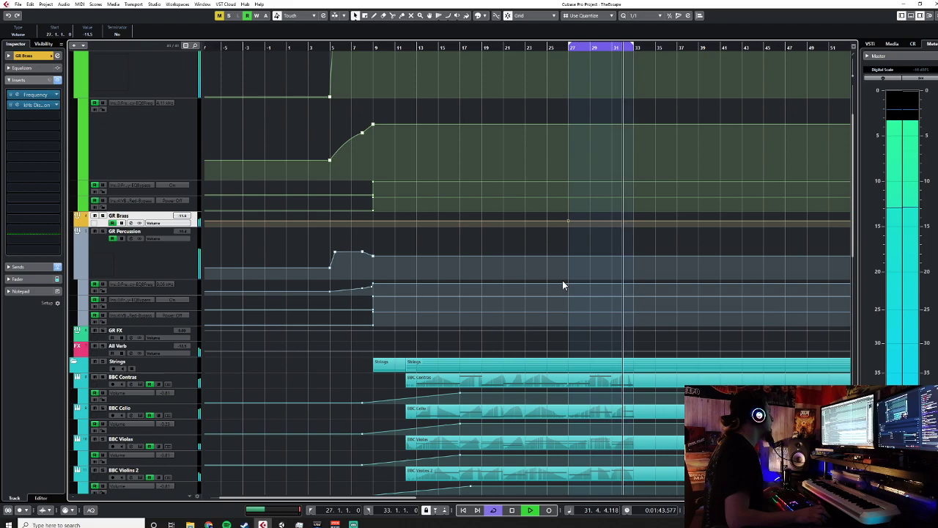
scroll(563, 284, down, 3)
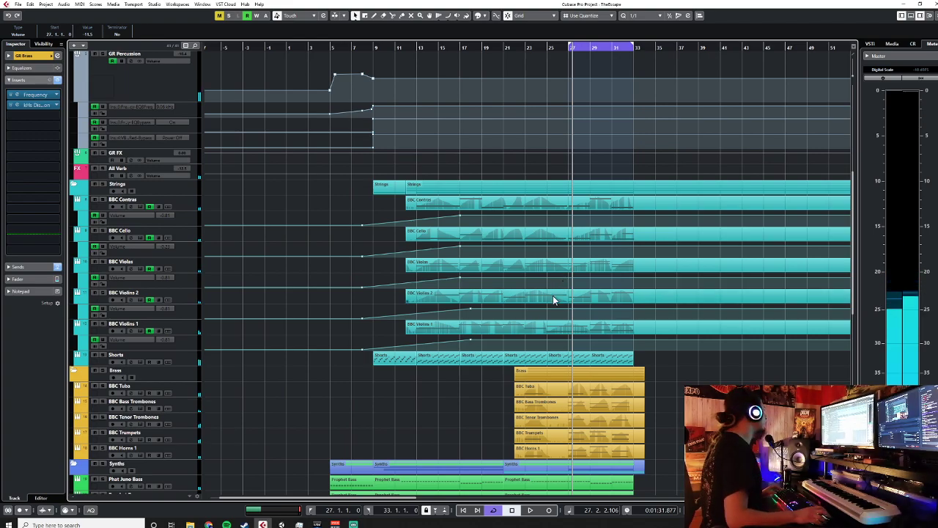
Select the Pad 01 track and place the playhead at bar 9, where its part begins
scroll(552, 296, down, 7)
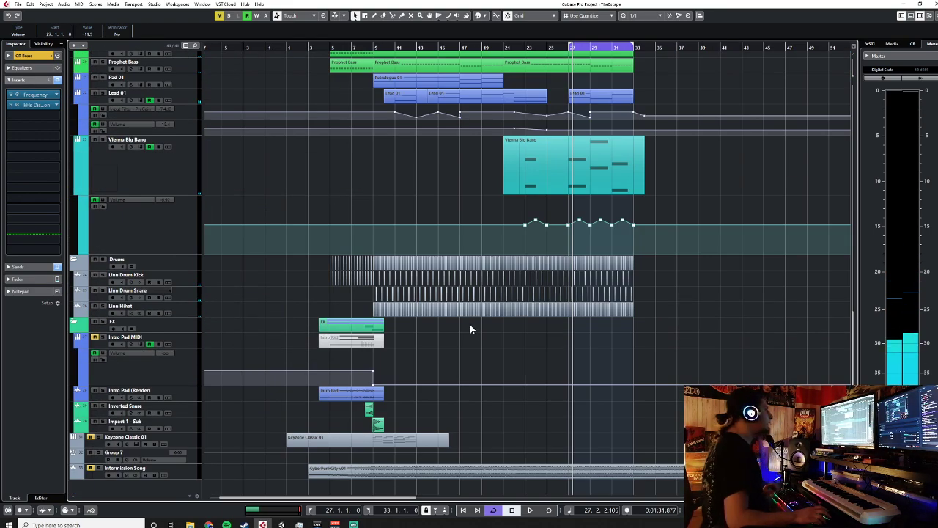
click(169, 278)
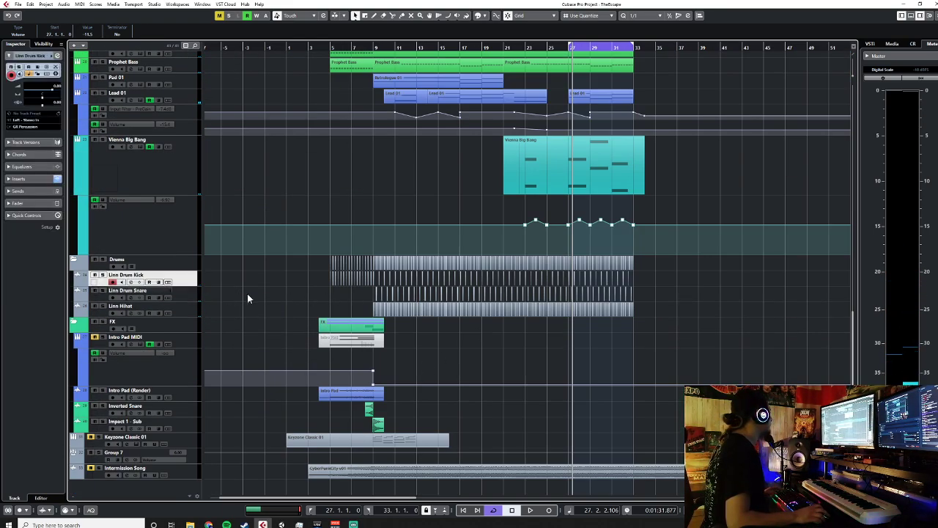
scroll(333, 320, up, 3)
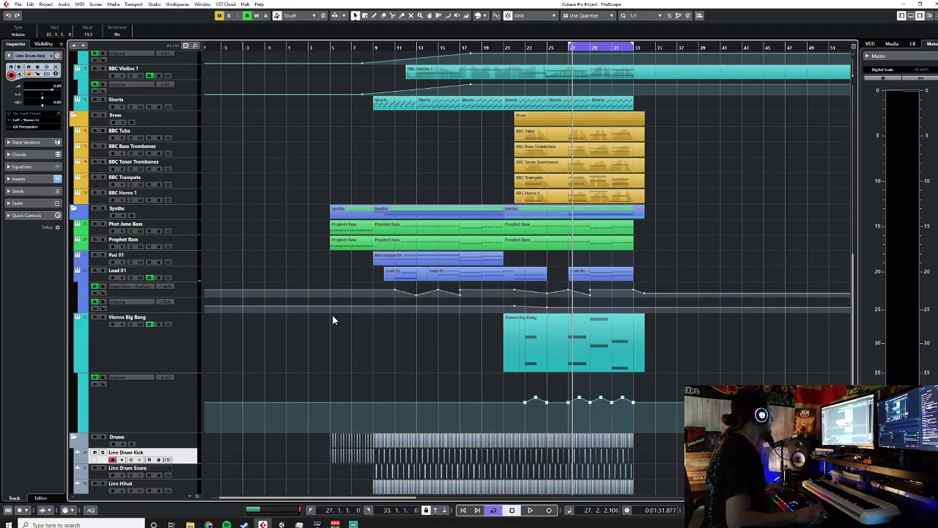
click(188, 261)
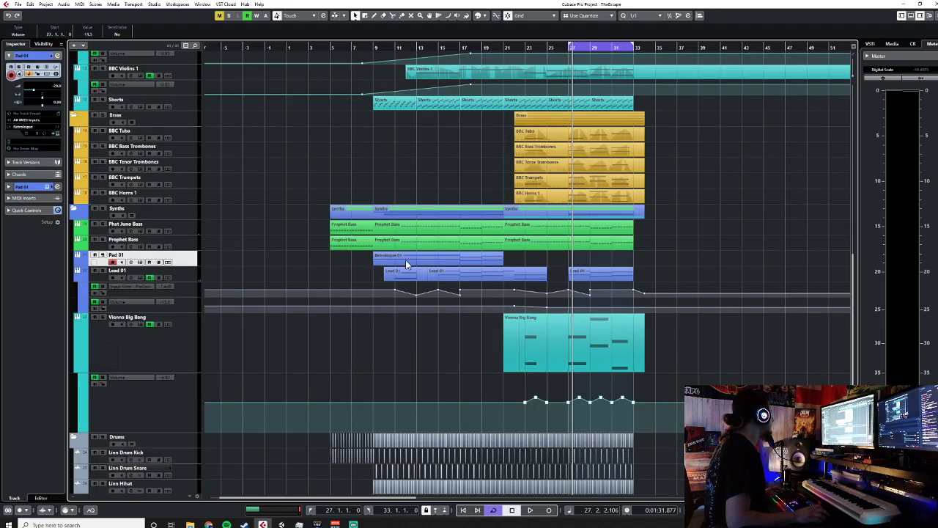
key(space)
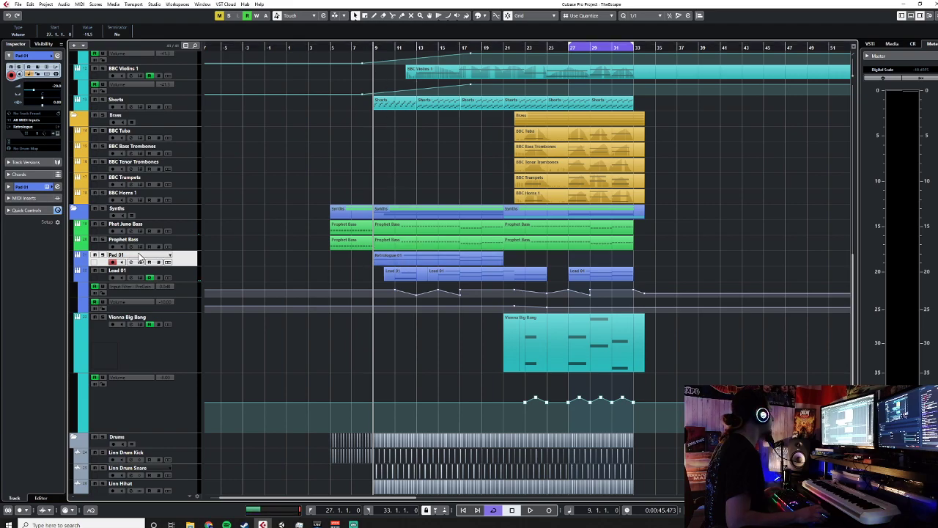
click(45, 5)
click(325, 5)
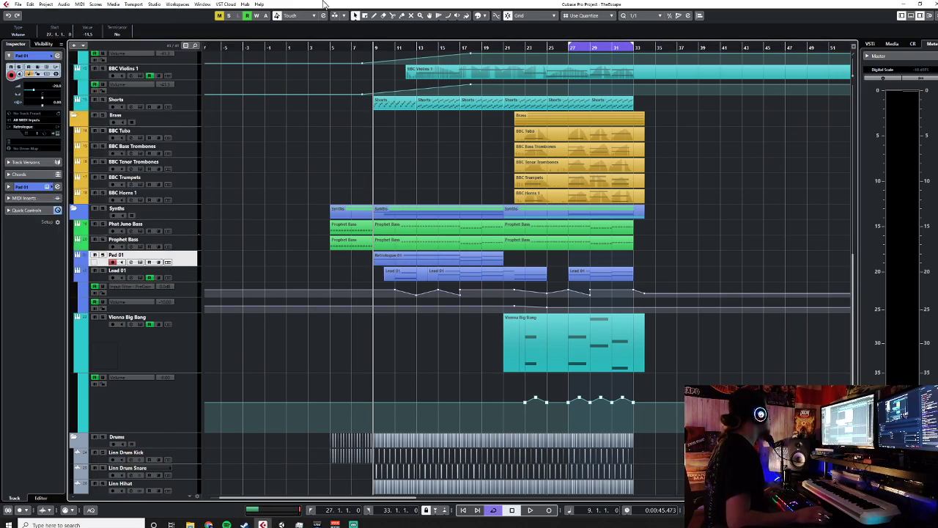
scroll(373, 176, up, 6)
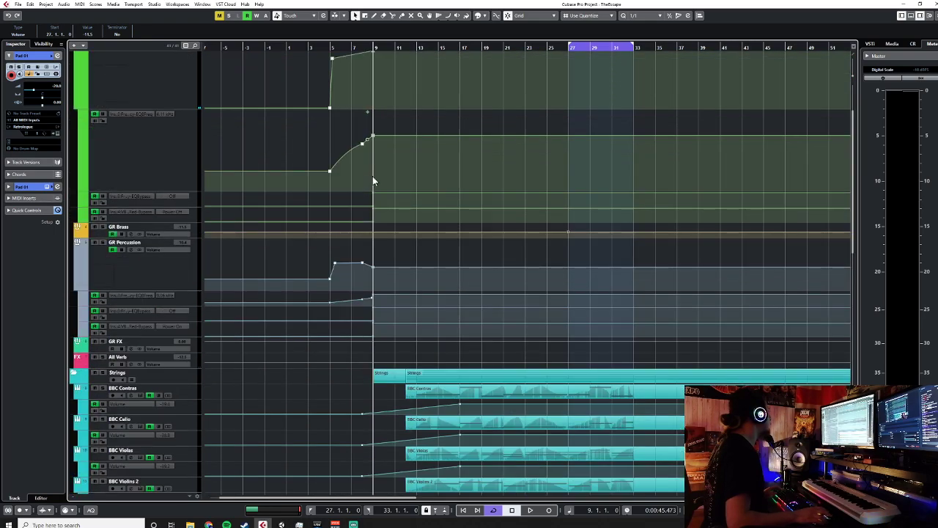
scroll(372, 175, down, 2)
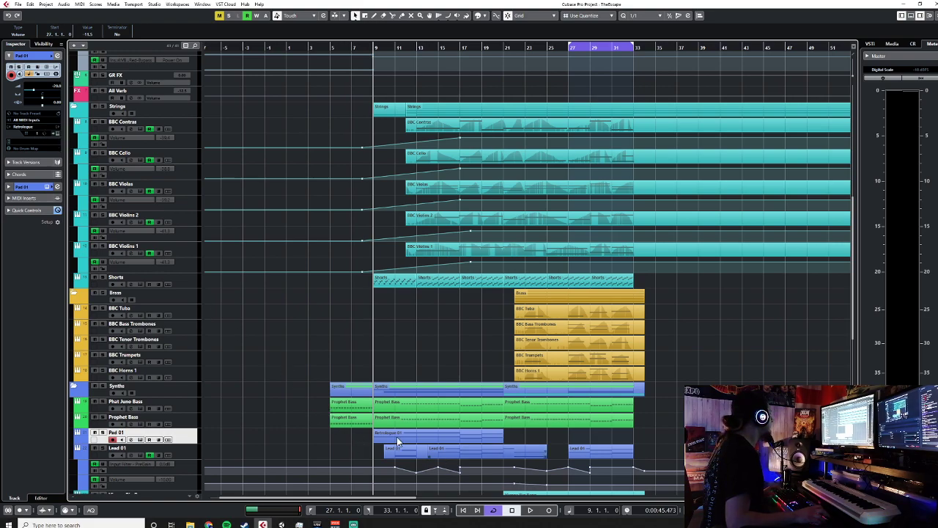
scroll(294, 270, down, 5)
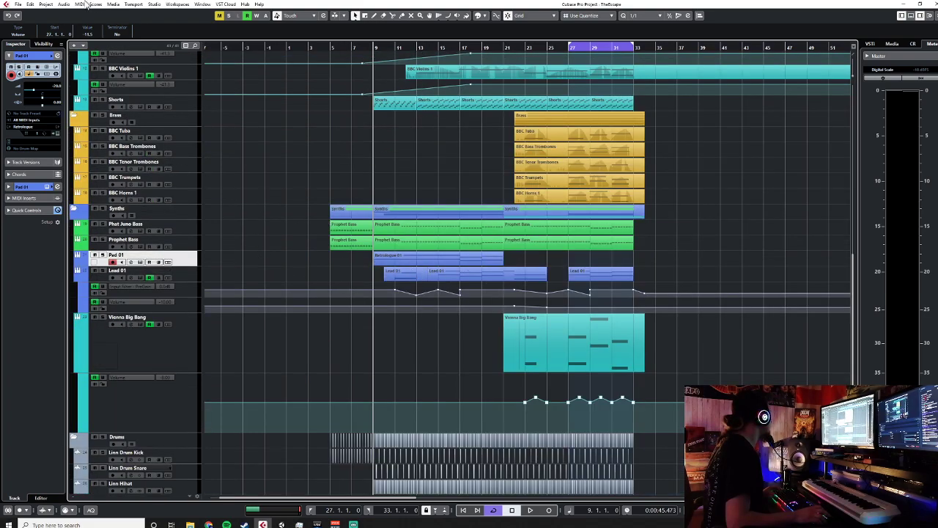
click(30, 4)
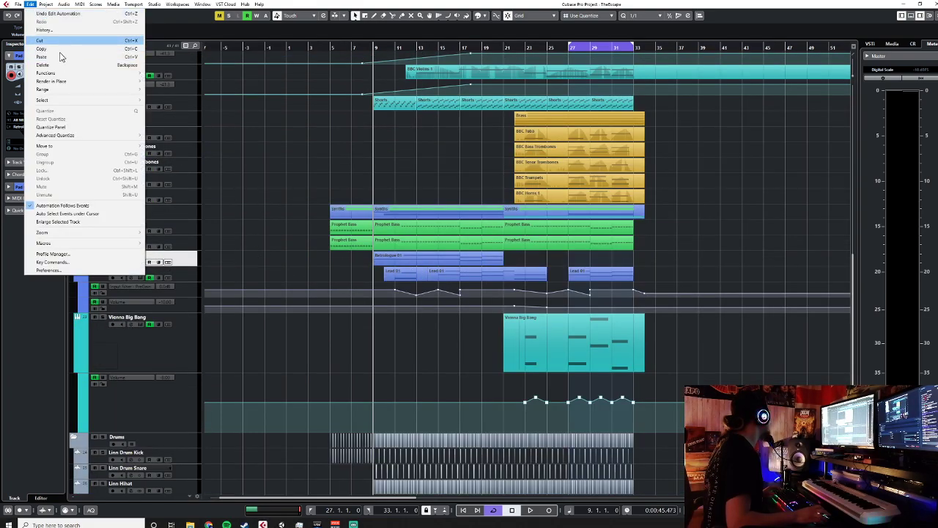
mouse_move(83, 81)
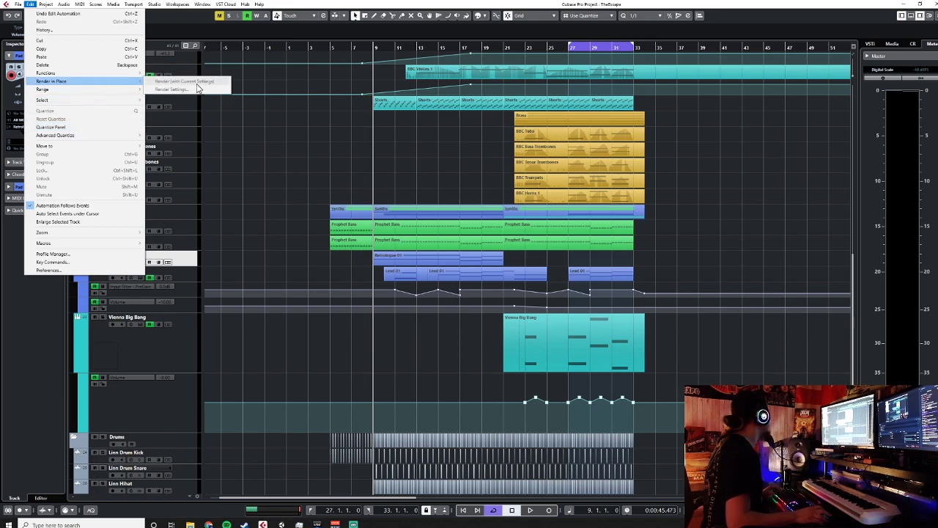
click(375, 77)
Set the locators to span bars 7 to 23 around the pad part and turn off cycle playback
drag(372, 46, 533, 57)
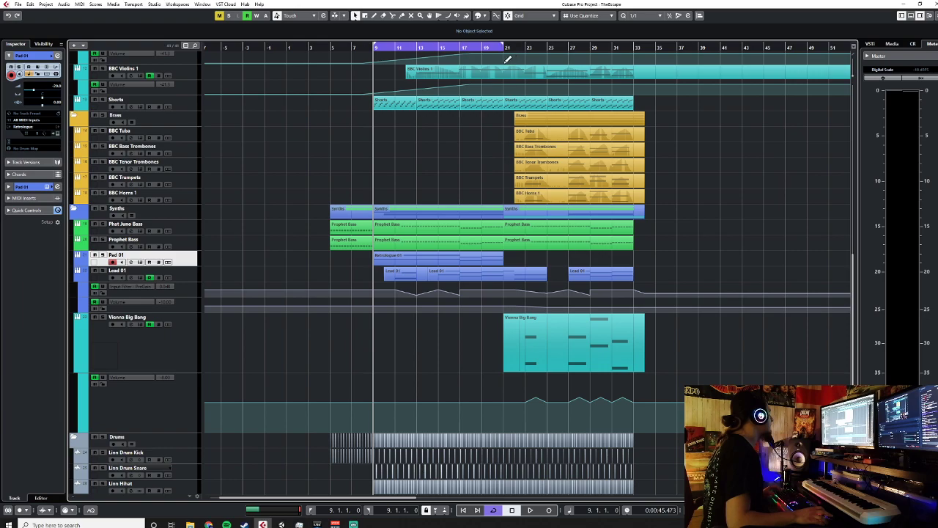
drag(375, 47, 355, 48)
click(493, 510)
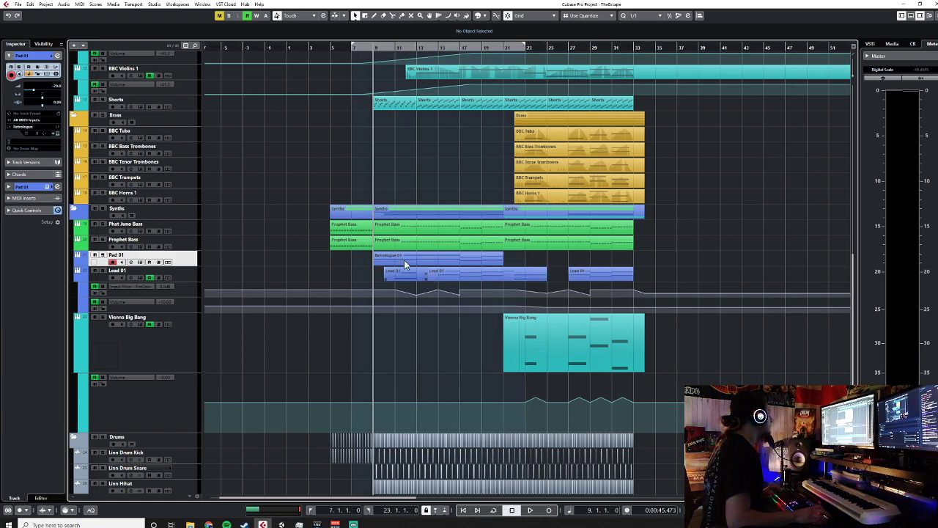
Render the Retrologue 01 event on the Pad 01 track in place with the current settings
click(401, 264)
click(20, 5)
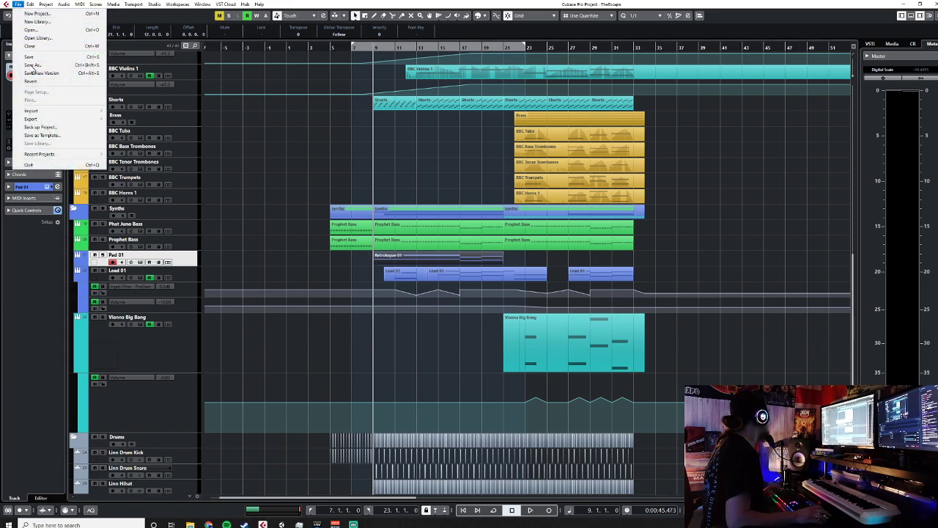
mouse_move(32, 9)
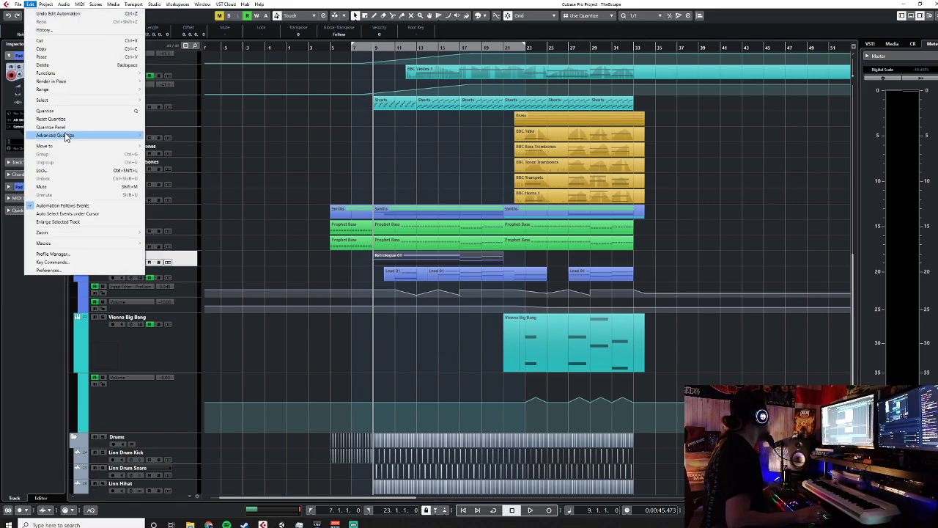
mouse_move(142, 76)
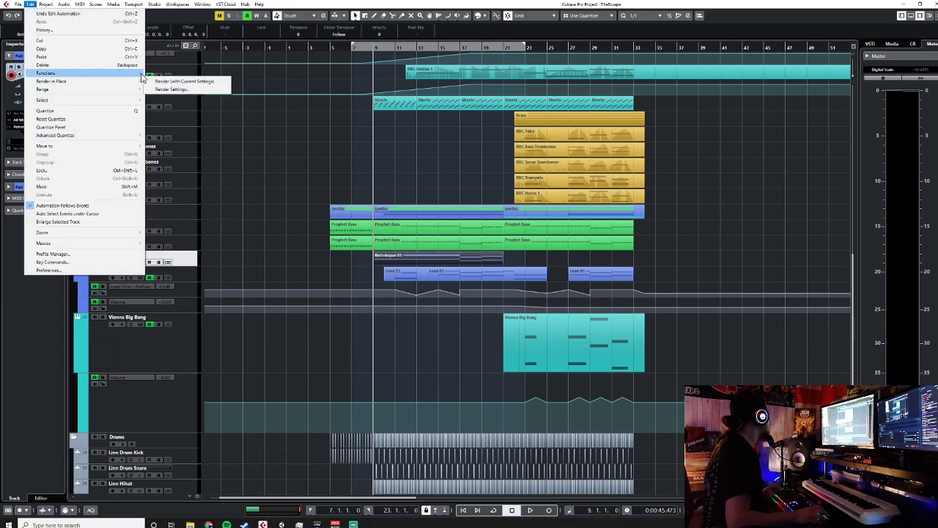
click(184, 81)
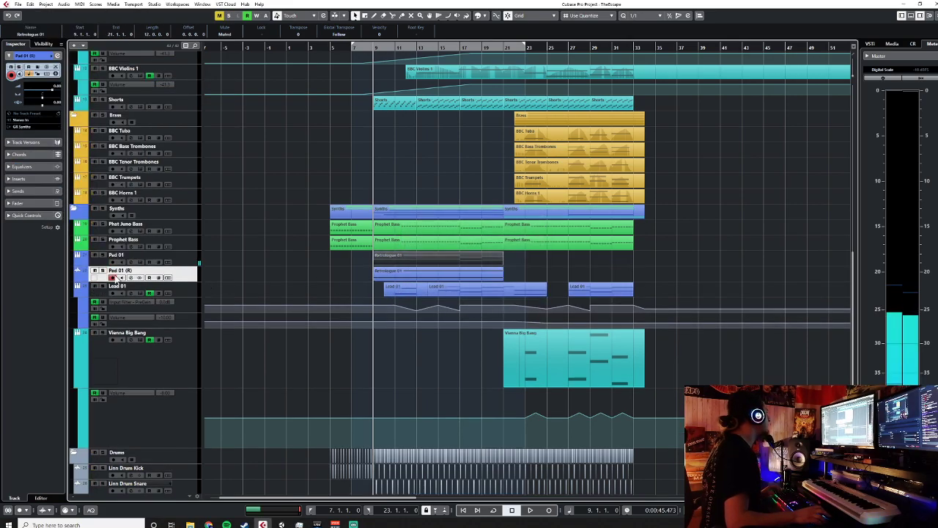
Mute the original Pad 01 track and bypass all its insert effects in the mixer
click(187, 262)
key(F3)
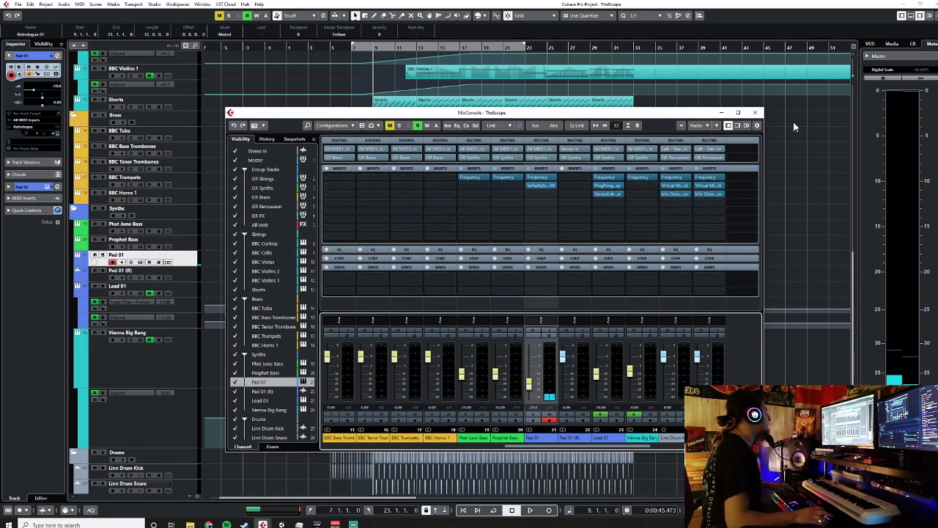
click(755, 113)
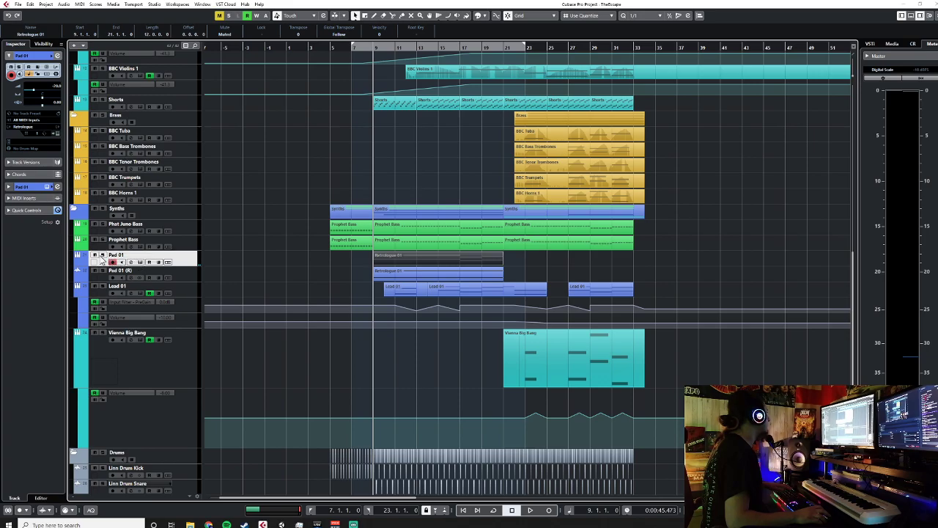
key(F3)
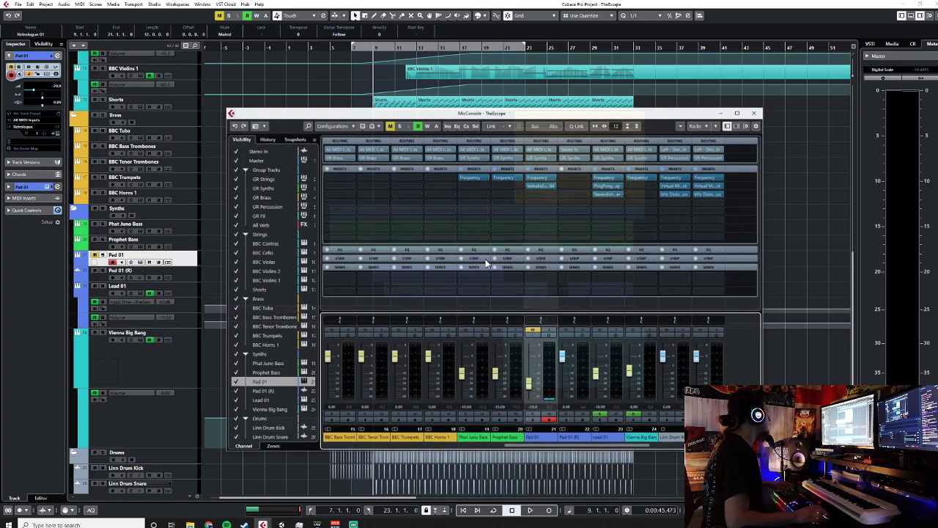
click(529, 169)
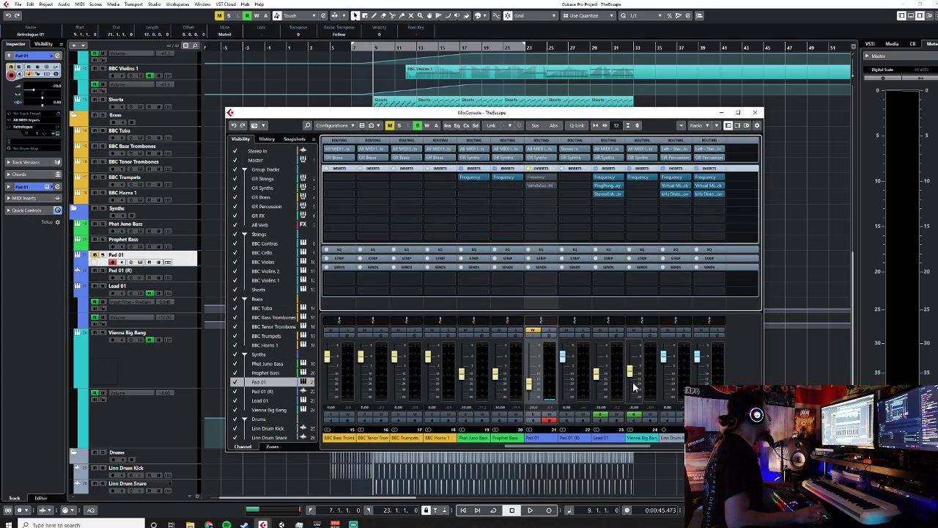
click(723, 113)
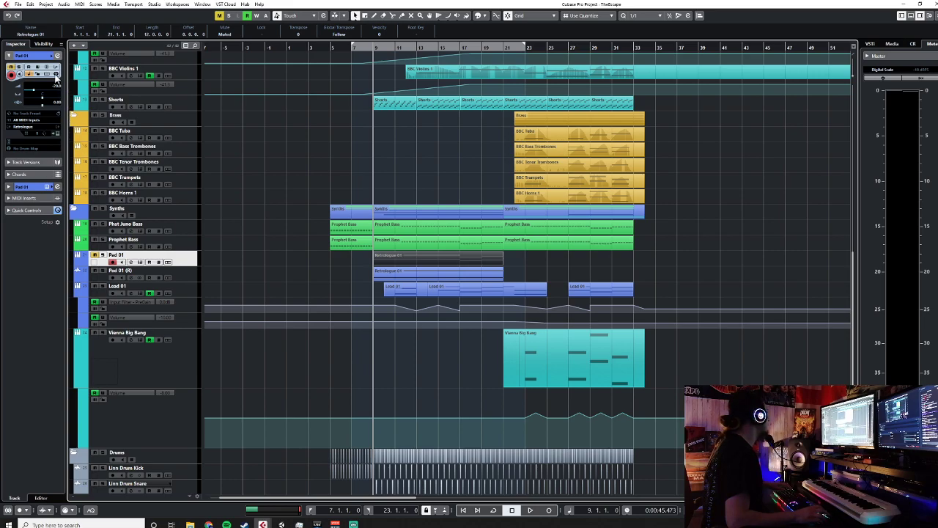
scroll(327, 245, up, 4)
scroll(327, 245, down, 4)
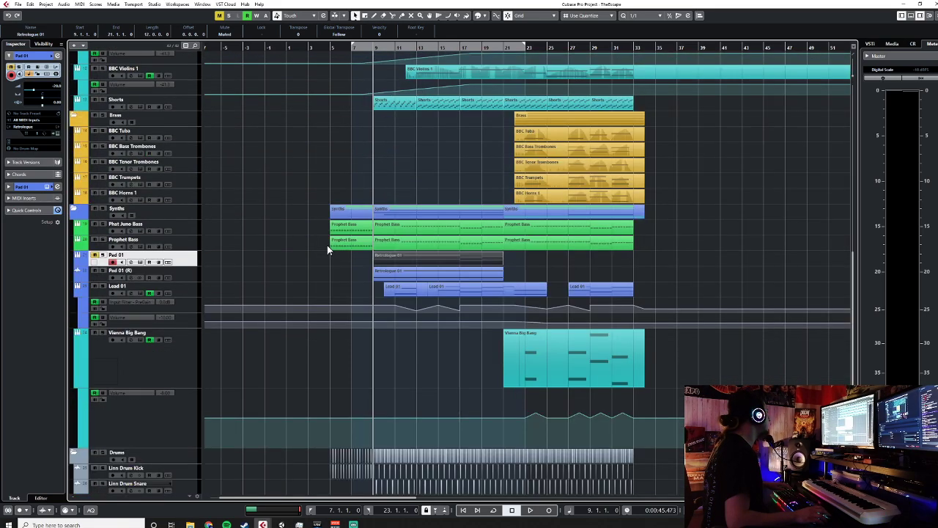
scroll(327, 248, down, 4)
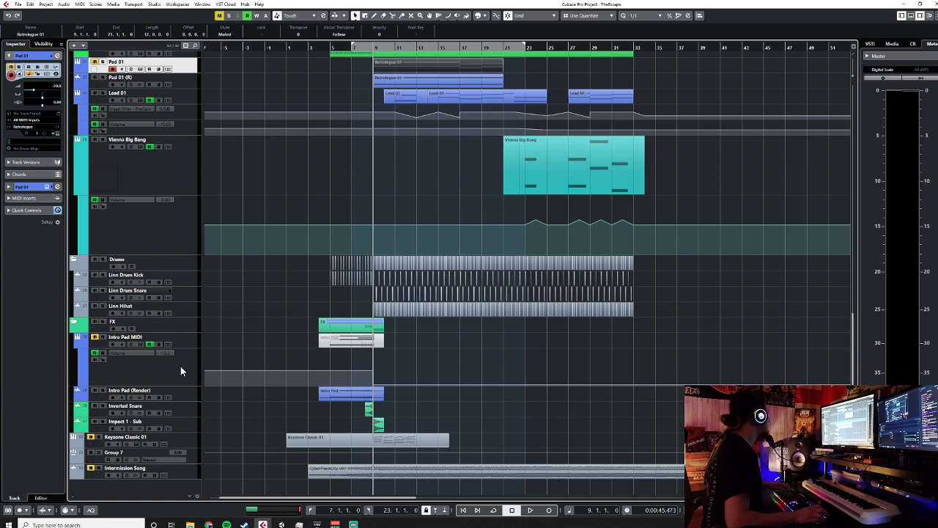
Freeze the Intro Pad MIDI track with Freeze Instrument Only and the instrument unloaded when frozen
click(190, 343)
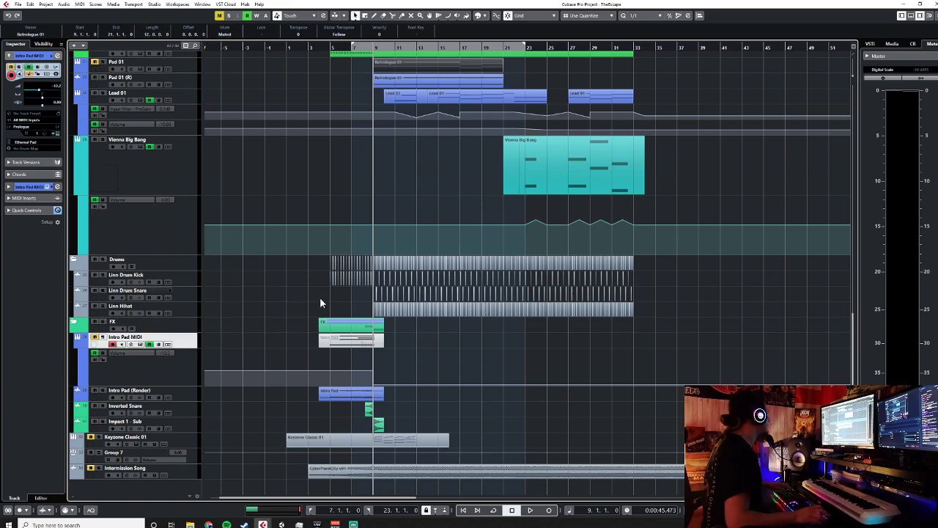
scroll(320, 298, up, 7)
scroll(383, 394, down, 2)
scroll(383, 393, down, 5)
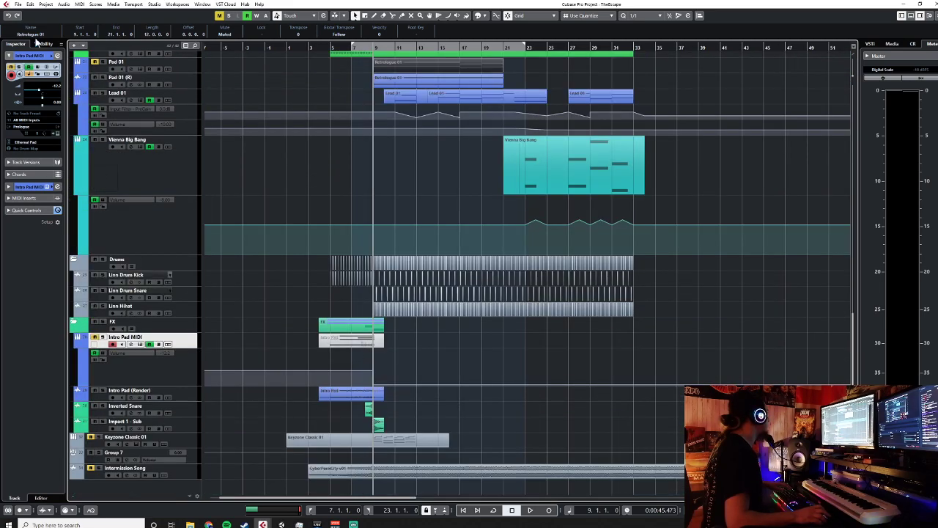
click(56, 76)
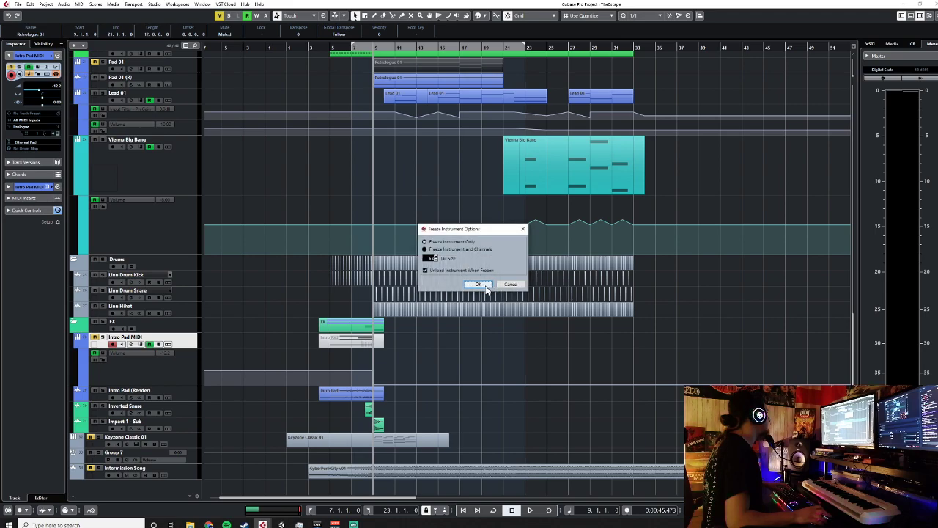
click(485, 286)
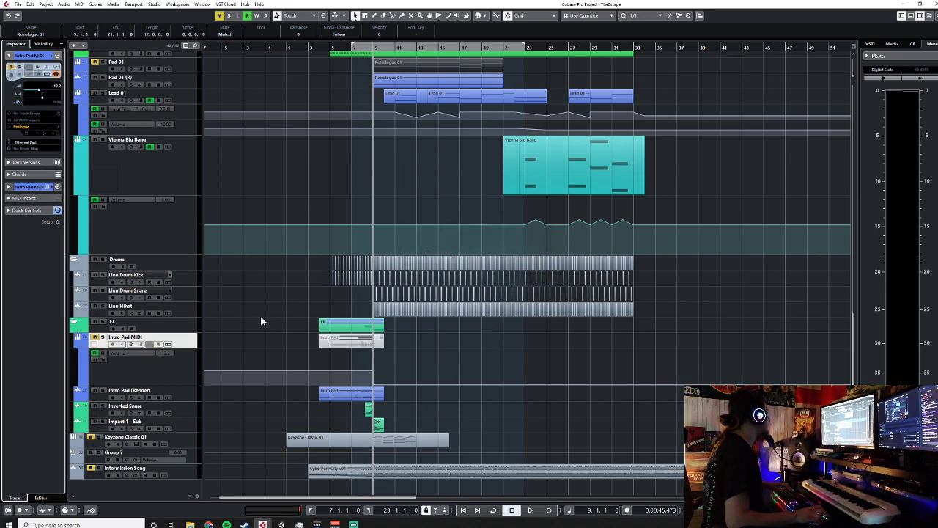
Rename the original Pad 01 track to Pad 01 MIDI and the rendered Pad 01 (R) track to Pad 01
scroll(260, 318, up, 8)
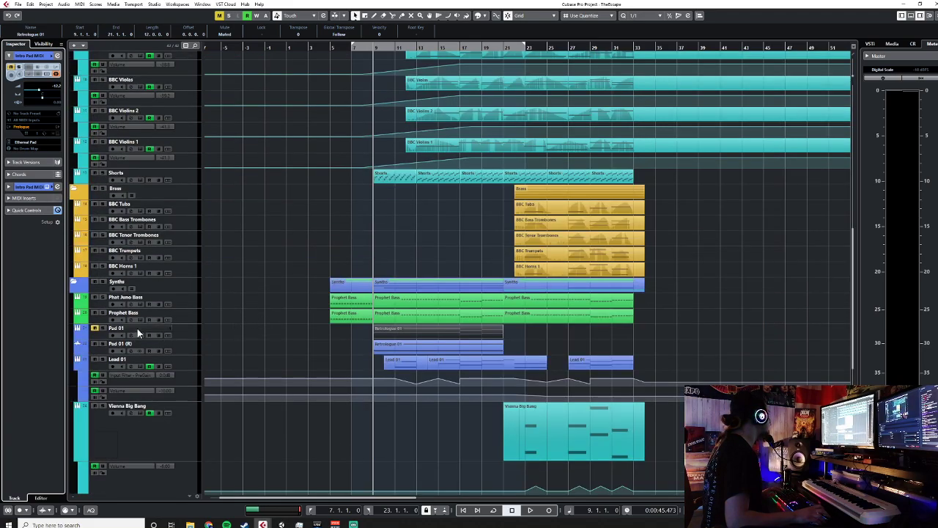
double_click(137, 329)
key(Right)
text(MIDI)
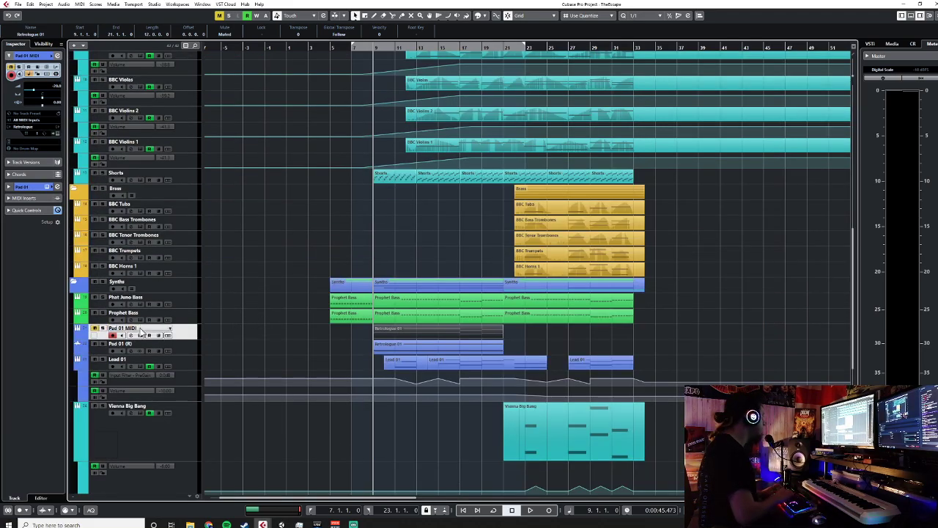
key(Tab)
key(Right)
key(BackSpace)
key(BackSpace)
key(BackSpace)
key(BackSpace)
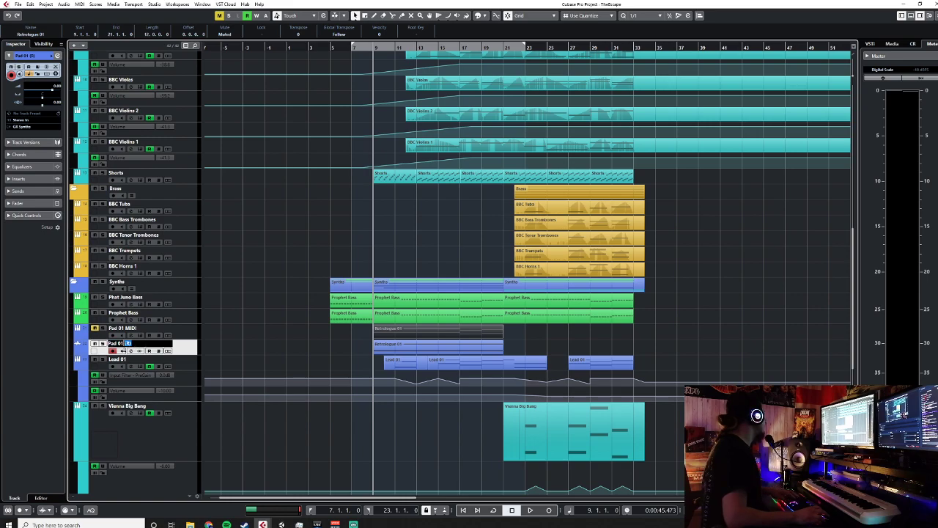
Freeze the Pad 01 MIDI track's instrument and check the frozen pad channels and their inserts in the mixer
click(190, 329)
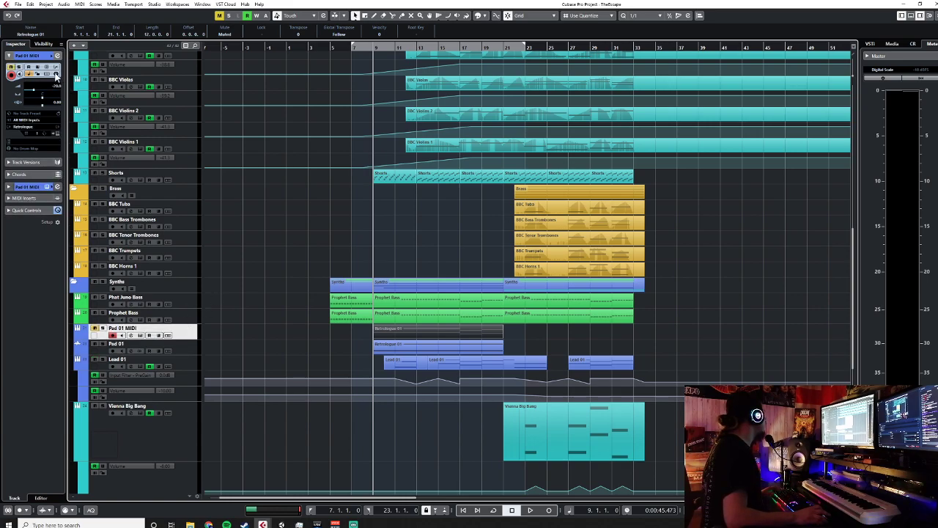
click(56, 75)
click(478, 284)
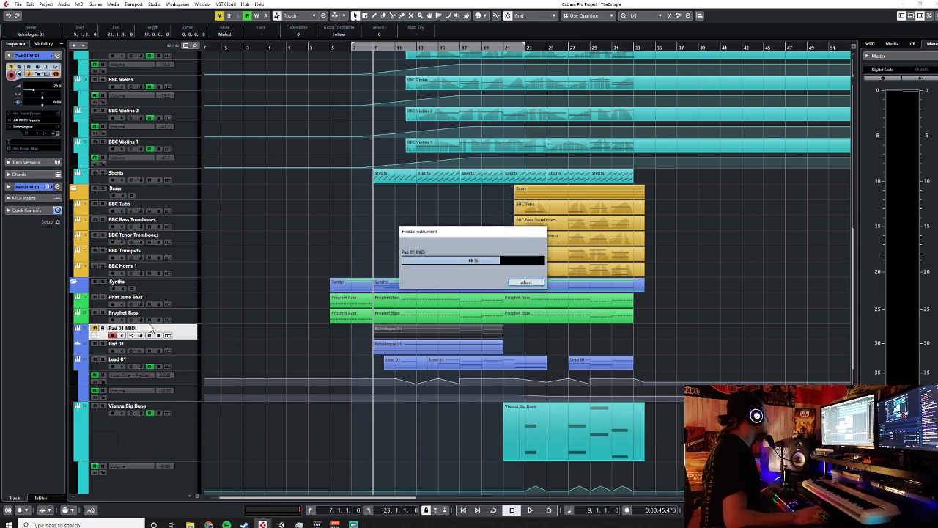
key(F3)
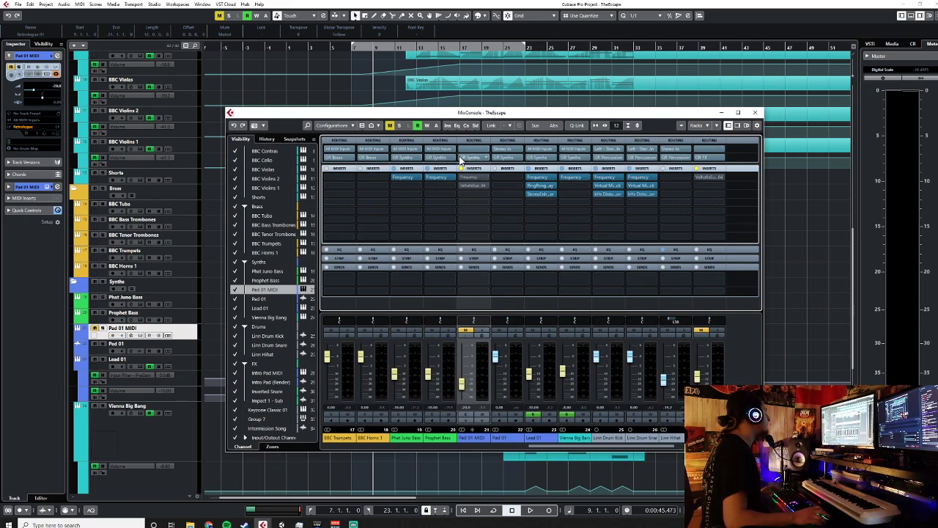
drag(536, 446, 585, 445)
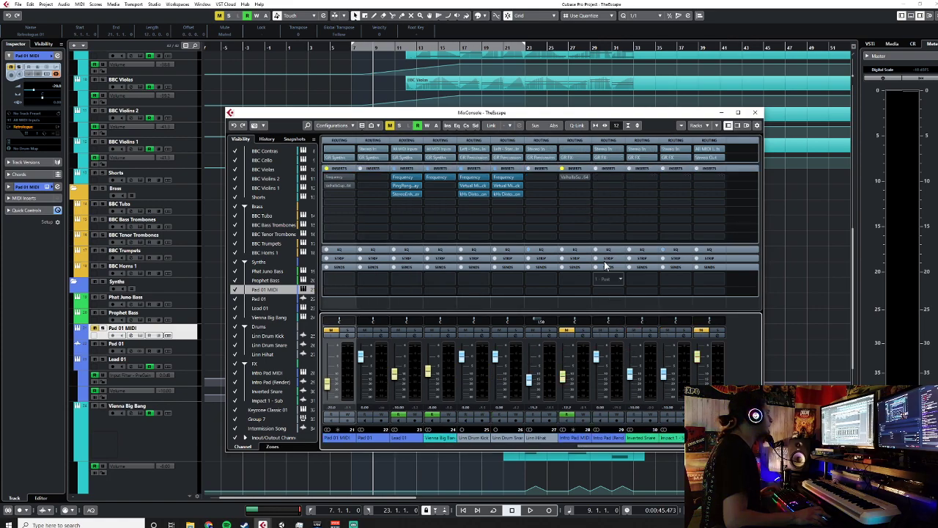
click(755, 114)
Fade in the rendered Pad 01 event over about its first bar and play back its entry at bar 9
scroll(539, 355, down, 3)
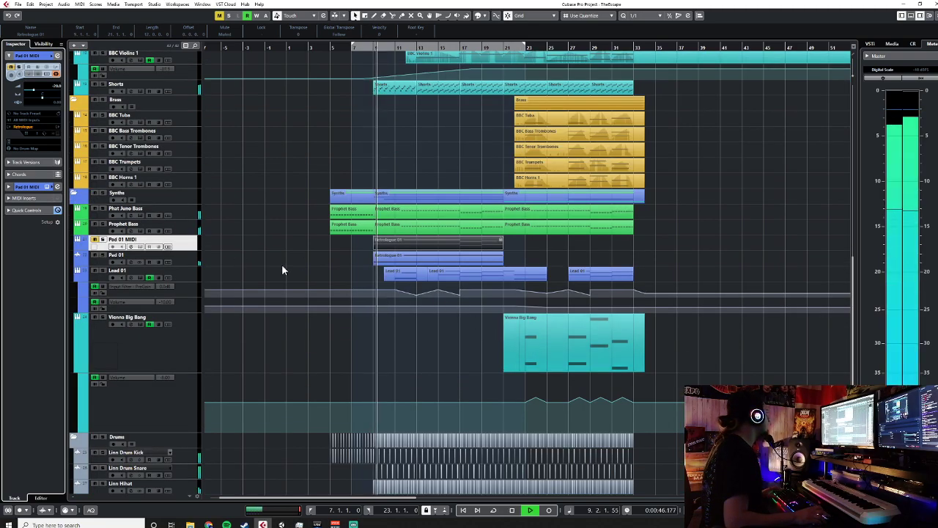
click(186, 260)
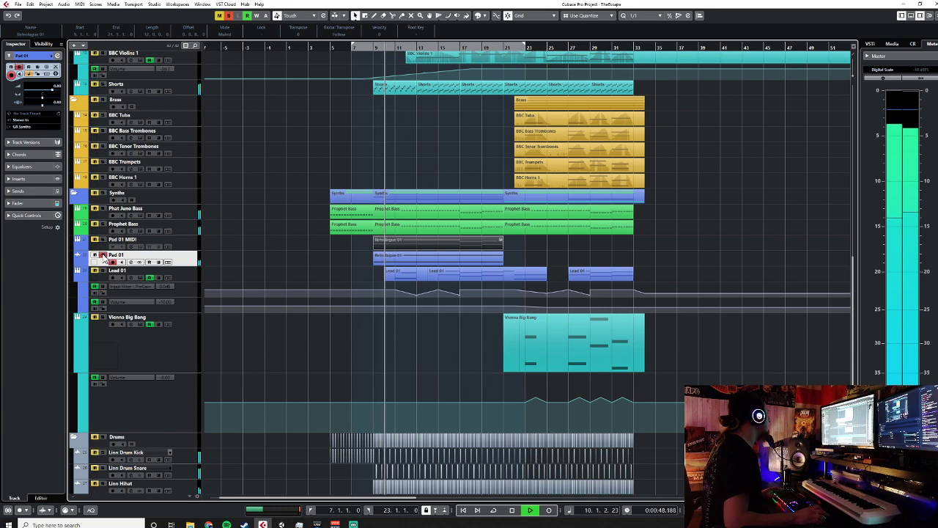
ctrl+scroll(301, 269, up, 5)
click(597, 256)
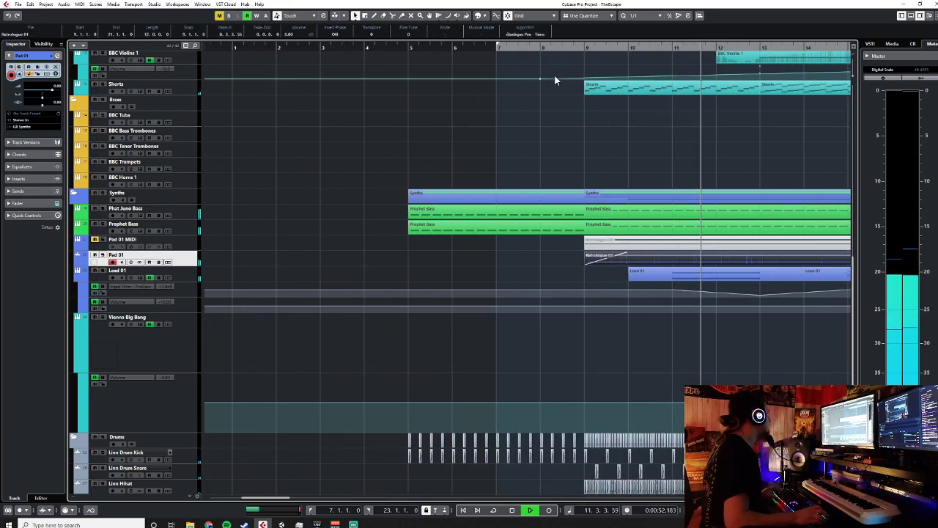
click(535, 49)
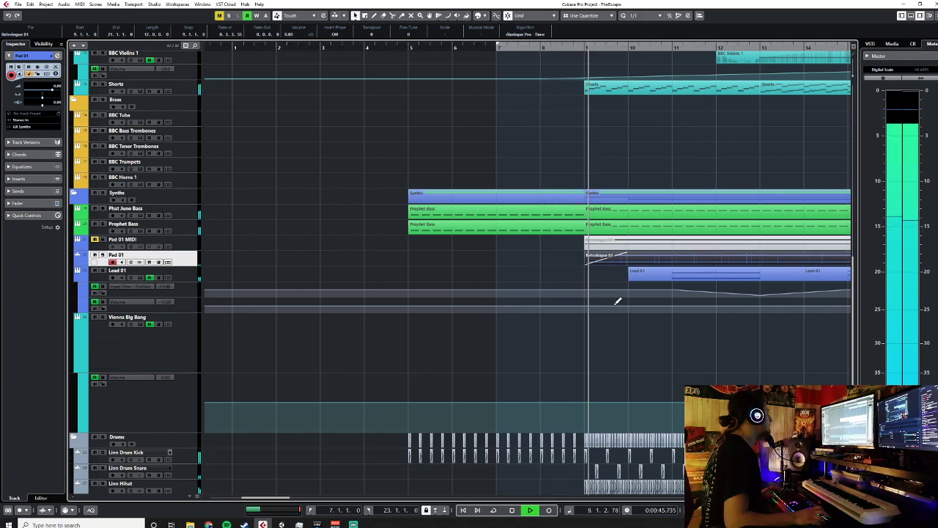
scroll(616, 307, down, 5)
key(space)
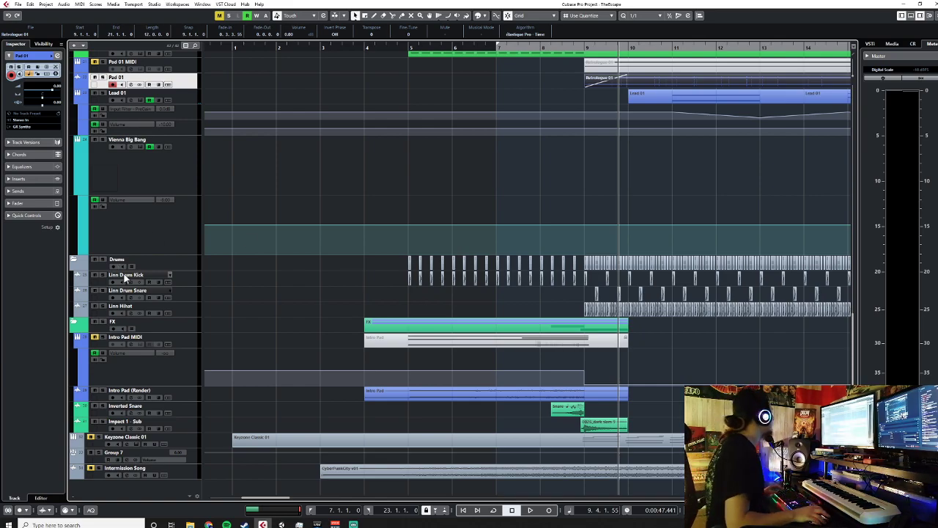
Add one Kontakt instrument track below Linn Hihat, with its audio output routed to GR Percussion
right_click(185, 311)
mouse_move(242, 313)
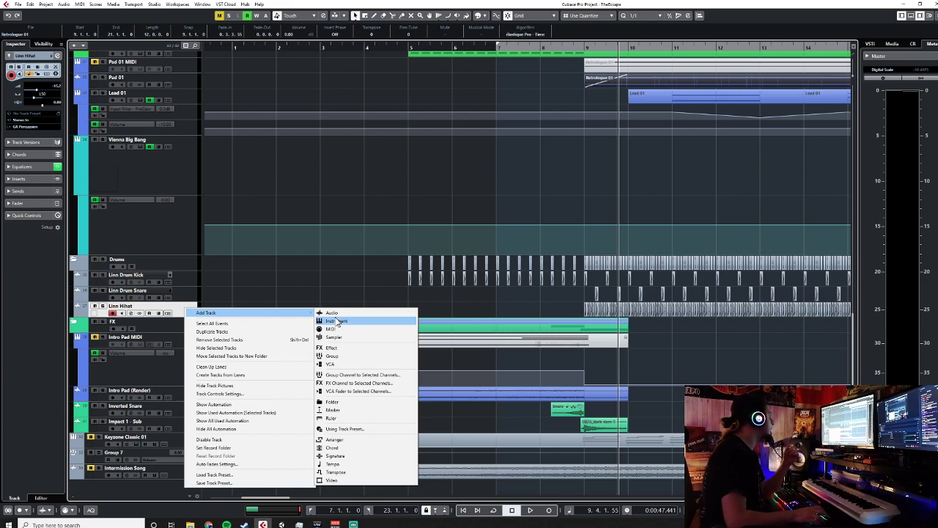
click(335, 322)
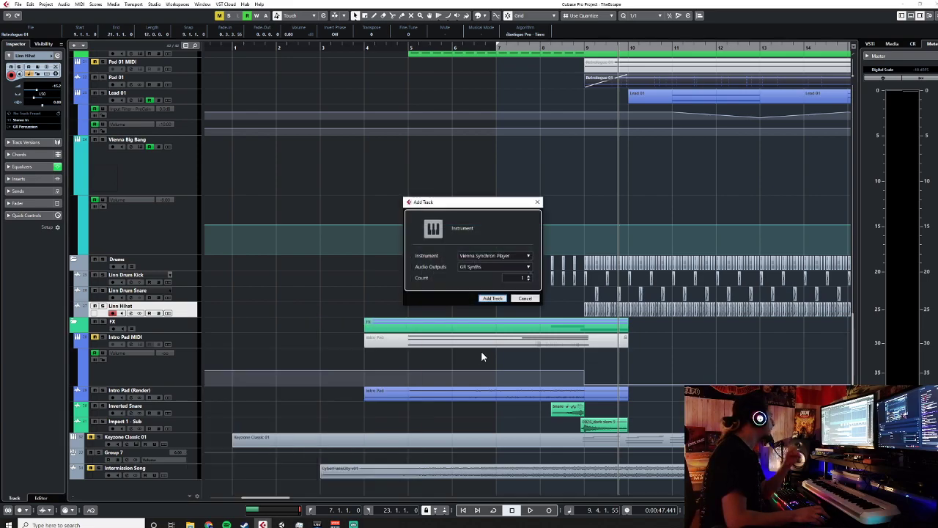
click(481, 257)
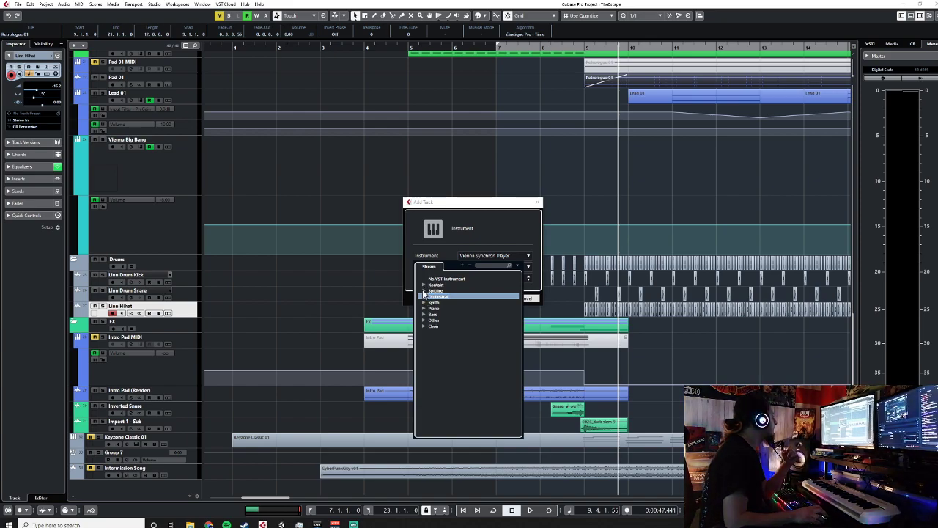
click(424, 285)
click(445, 291)
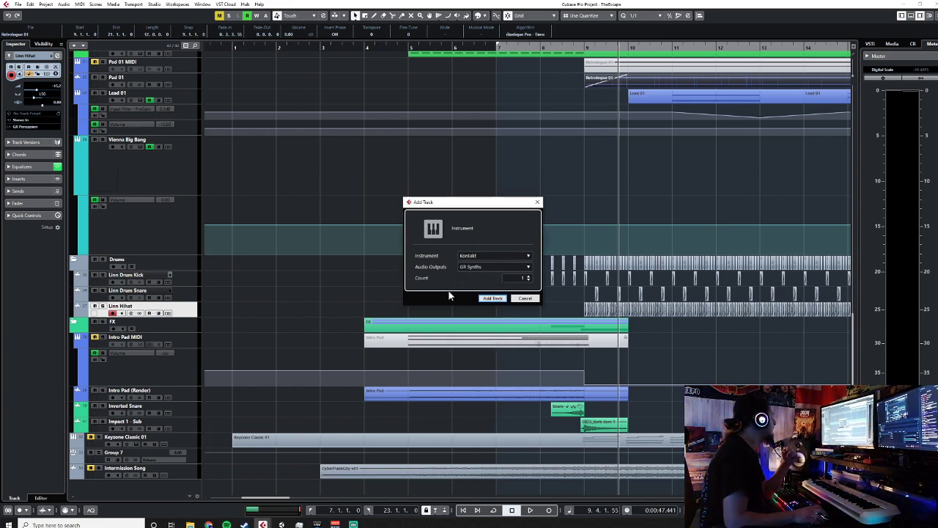
click(493, 267)
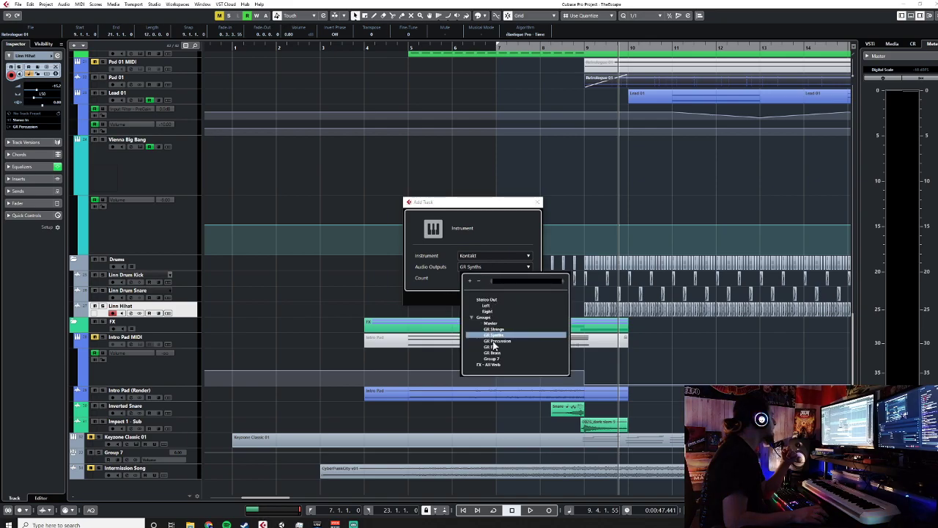
click(494, 345)
click(494, 291)
Rename the new Kontakt track GGD Crashes
double_click(121, 322)
text(GG)
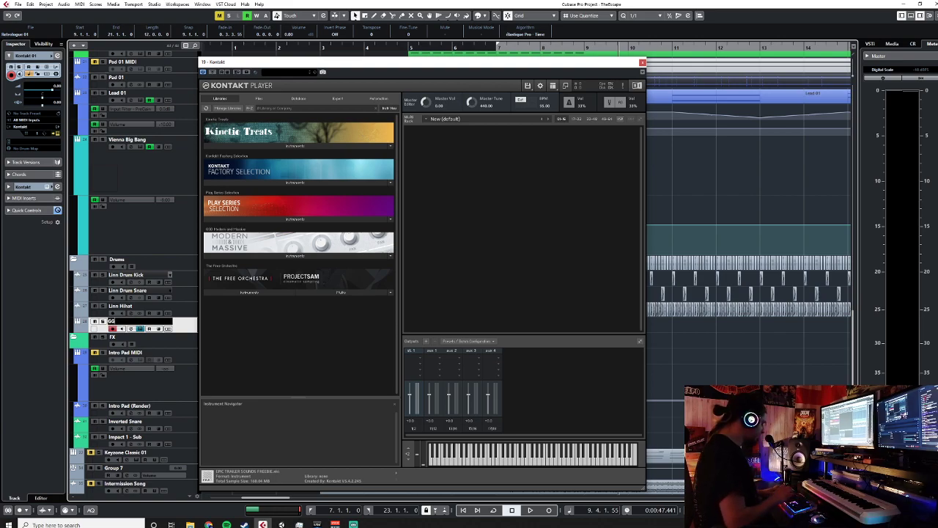
text(D Crashes)
key(Return)
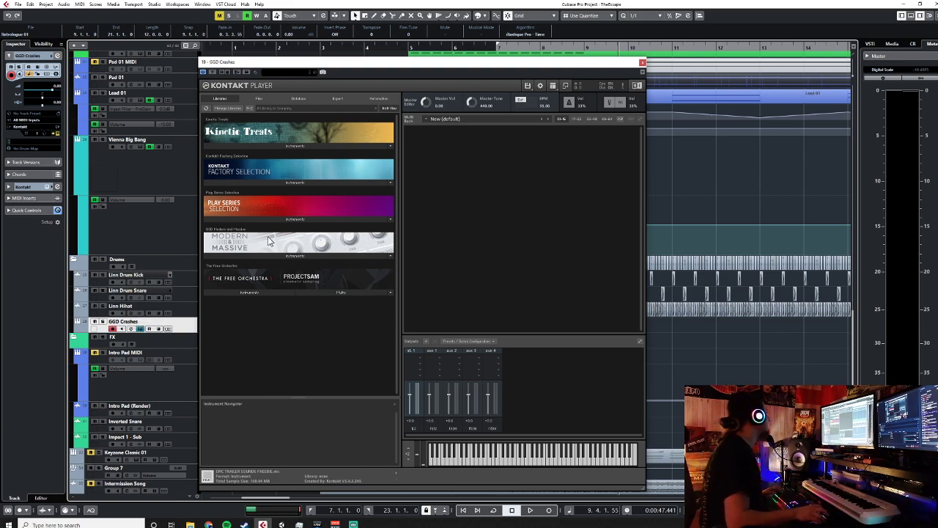
Load Modern & Massive Drums into Kontakt, choose the In Yer Face! preset, and close the instrument window
click(247, 255)
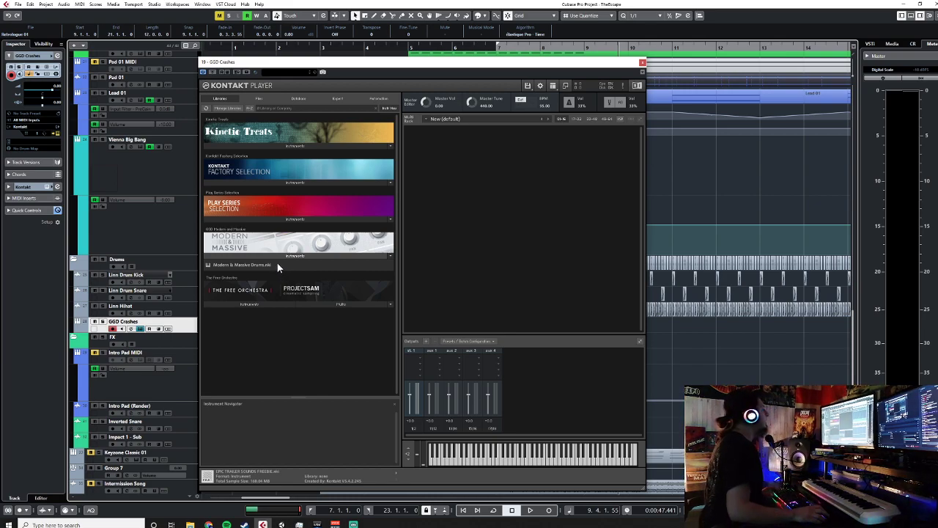
drag(262, 266, 529, 227)
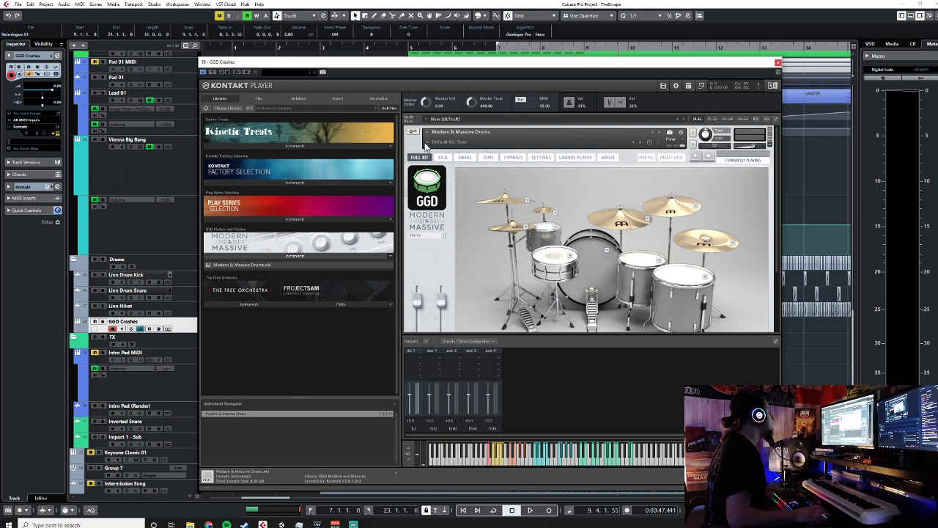
click(454, 142)
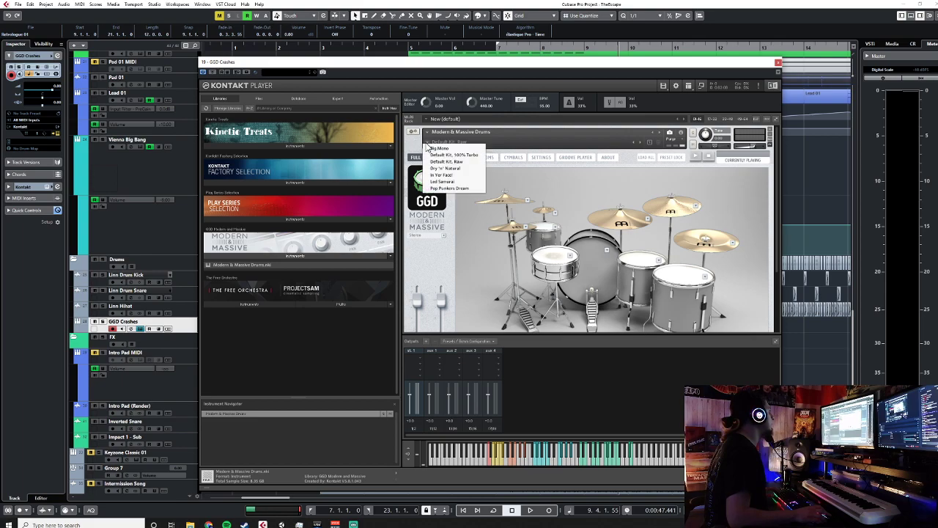
click(461, 175)
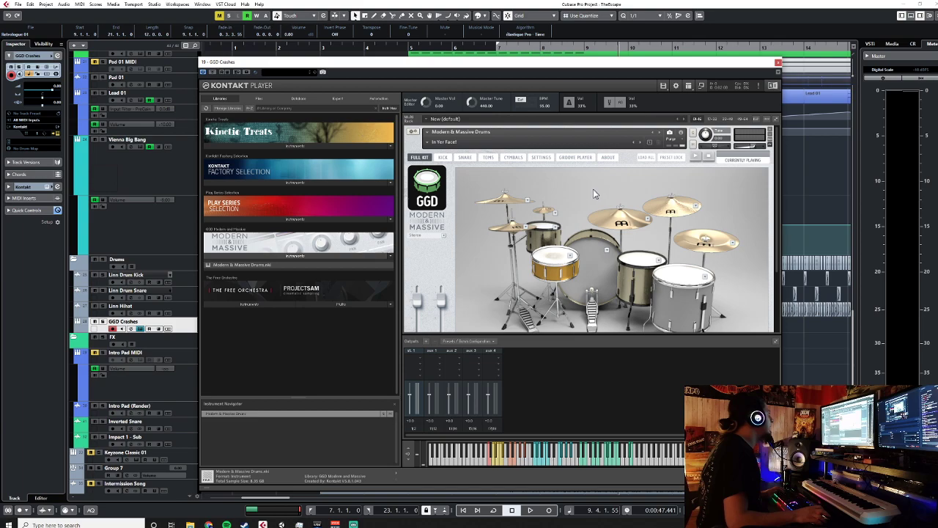
click(777, 62)
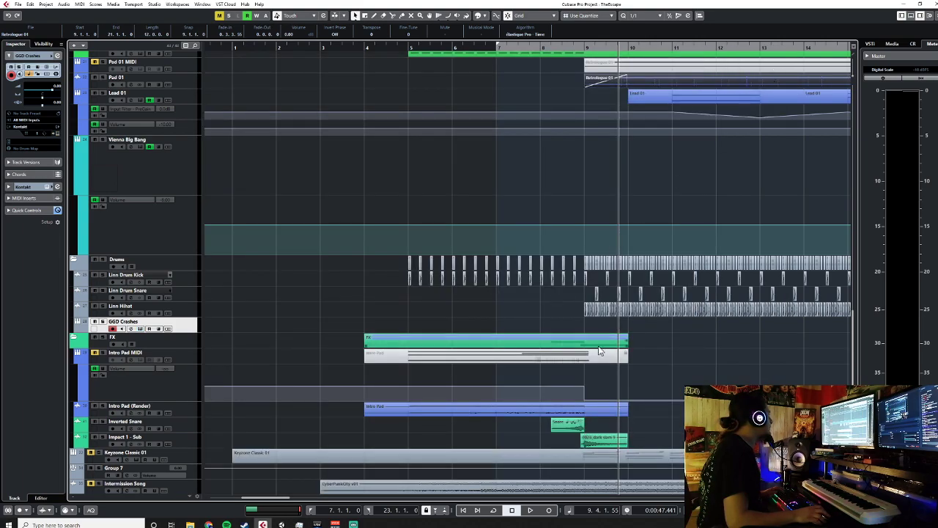
Draw an empty MIDI part on the GGD Crashes track from bar 9 to bar 23
scroll(625, 353, down, 2)
scroll(666, 347, right, 3)
right_click(489, 331)
click(506, 332)
mouse_move(409, 319)
mouse_down()
mouse_move(630, 318)
mouse_move(742, 333)
mouse_up()
scroll(741, 342, right, 5)
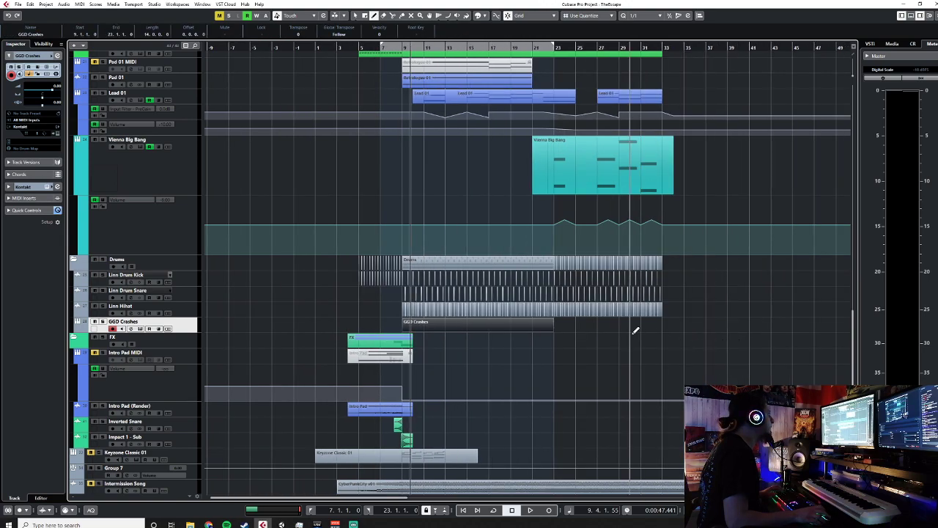
key(1)
Check the GGD Crashes part in the Key Editor, close it, and set the track's volume to -5.00
double_click(448, 327)
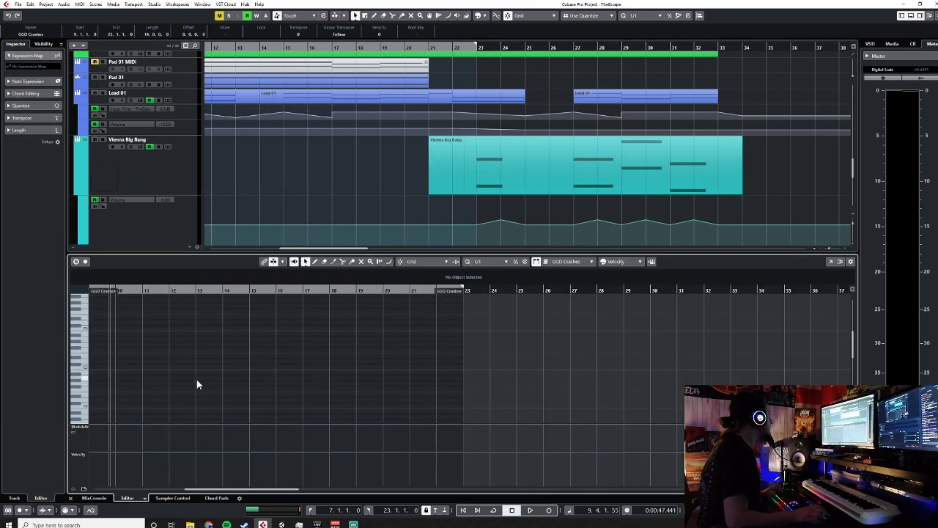
scroll(98, 342, left, 1)
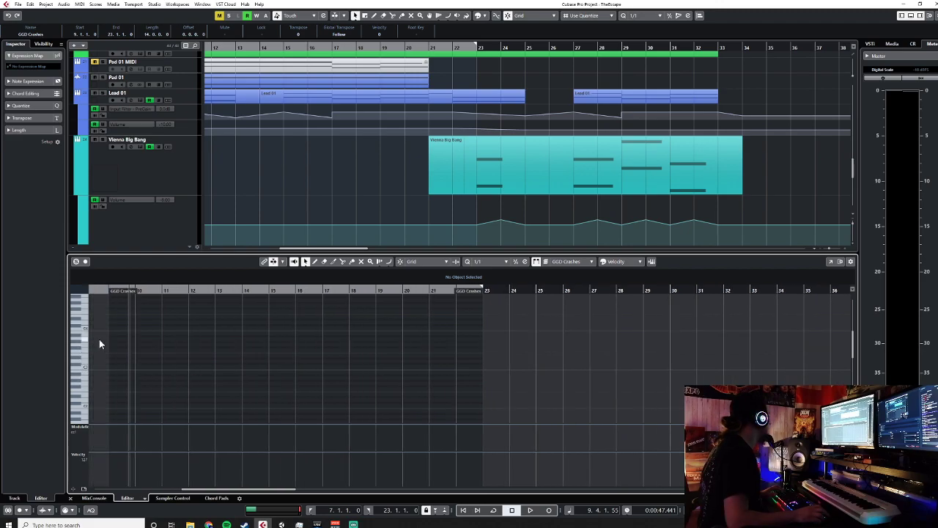
key(ctrl+e)
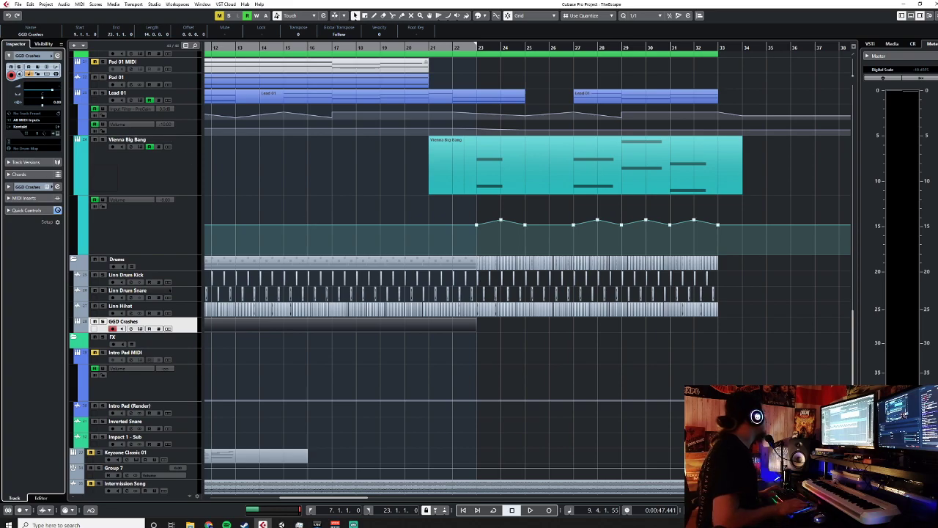
scroll(288, 372, left, 5)
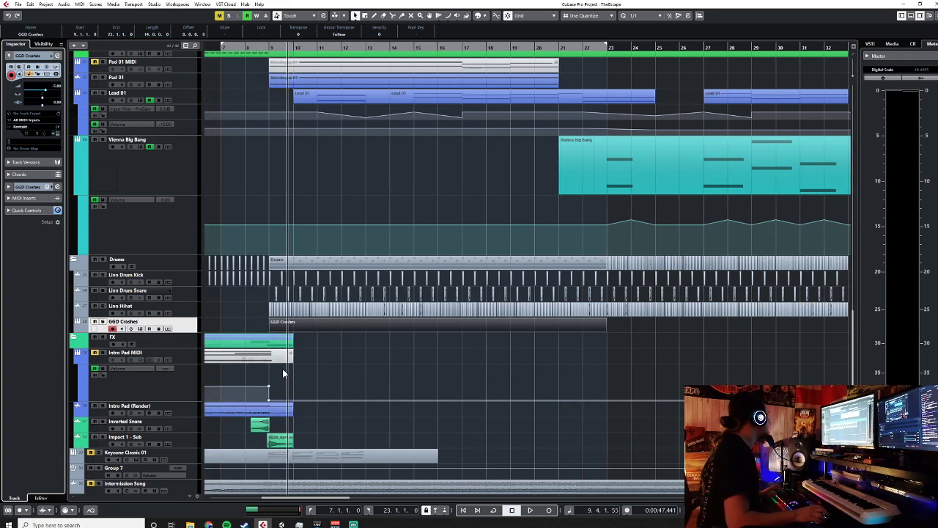
Open the GGD Crashes part in the Key Editor and audition crash sounds on the piano keyboard
double_click(331, 326)
scroll(103, 346, left, 3)
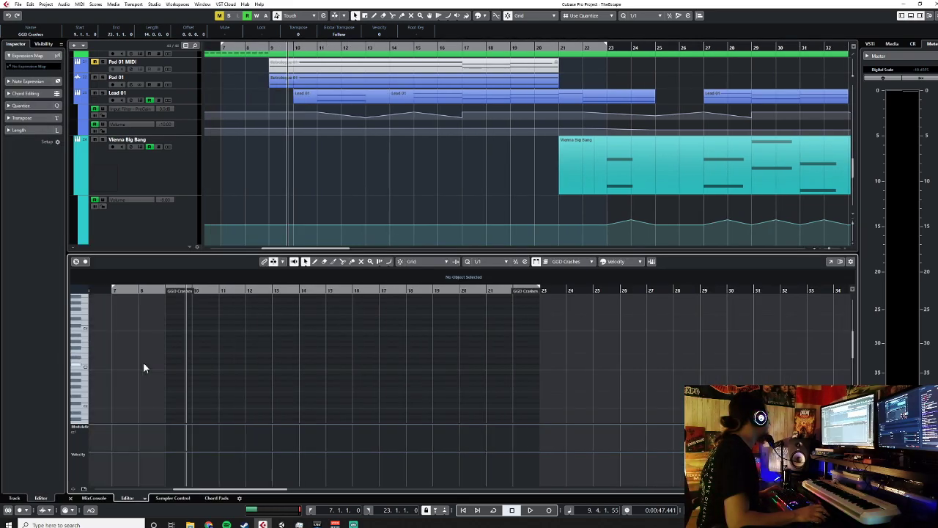
click(85, 324)
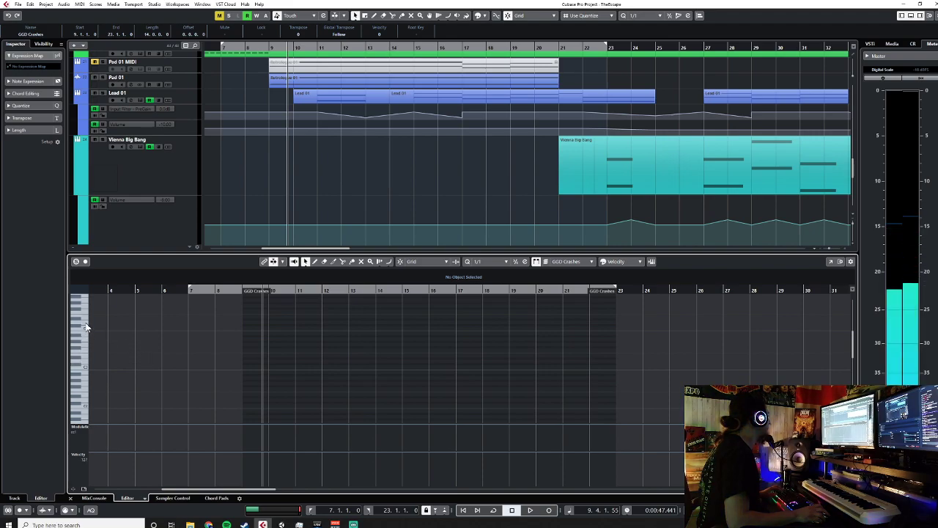
click(84, 327)
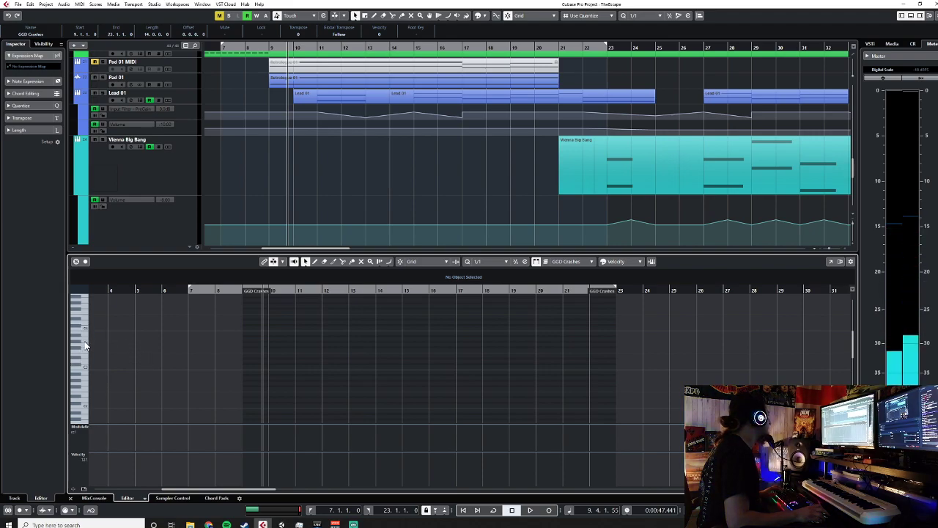
click(84, 363)
click(85, 364)
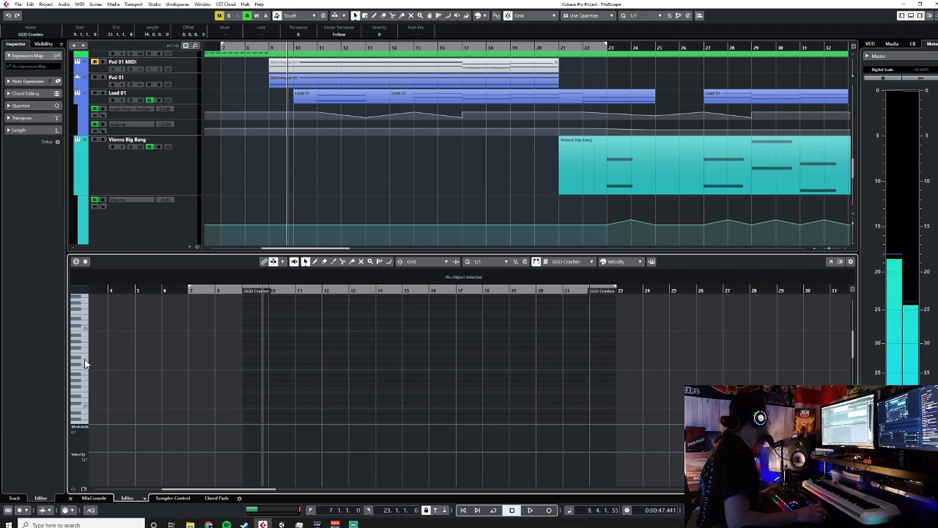
Draw two-bar crash notes on D2 and G2 at bar 9 and set both velocities to 127
key(8)
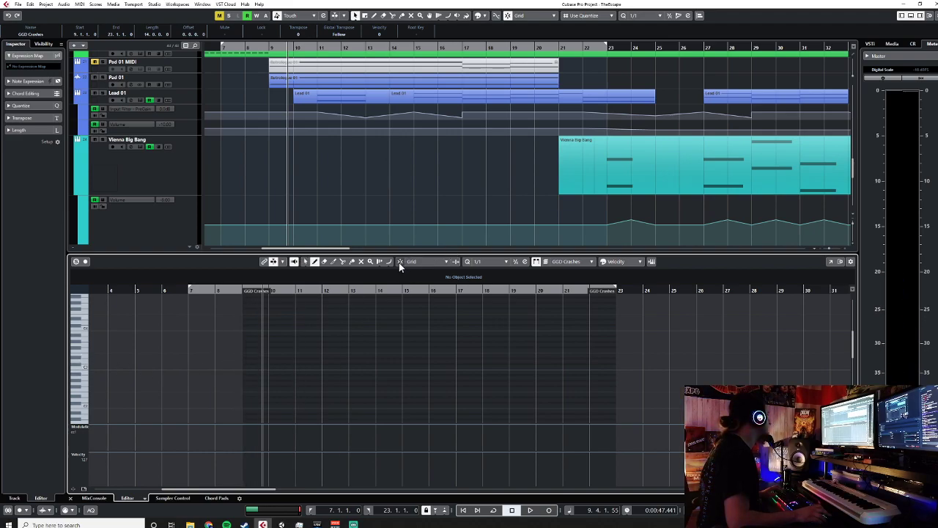
mouse_move(254, 360)
mouse_down()
mouse_move(357, 357)
mouse_move(297, 356)
mouse_up()
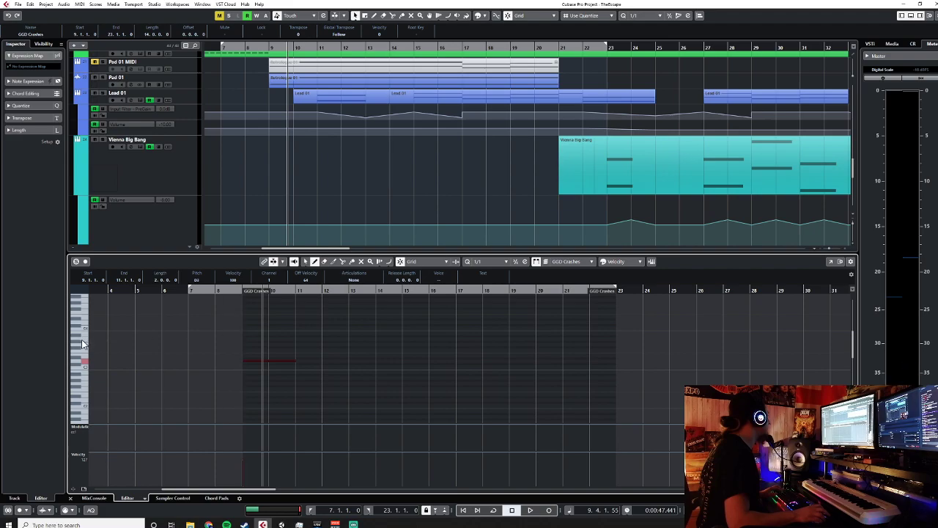
click(84, 343)
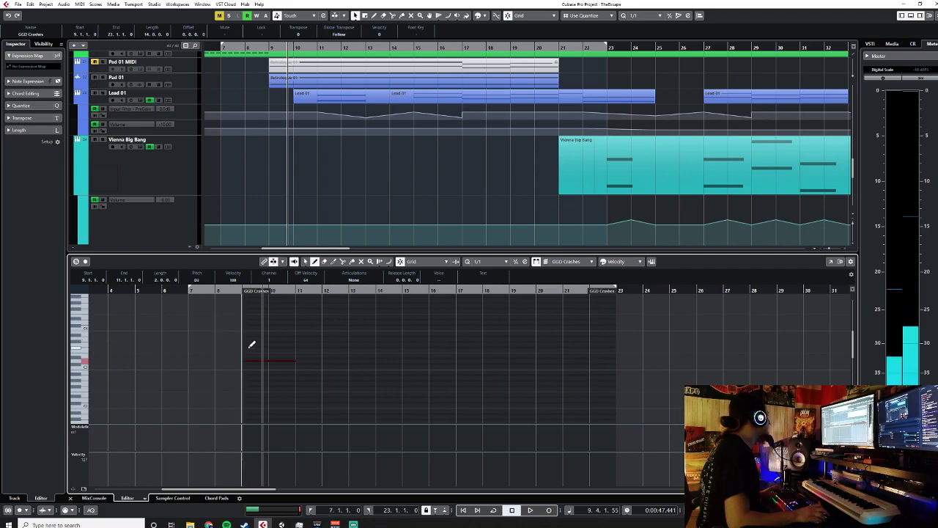
drag(251, 345, 283, 344)
right_click(283, 341)
click(294, 342)
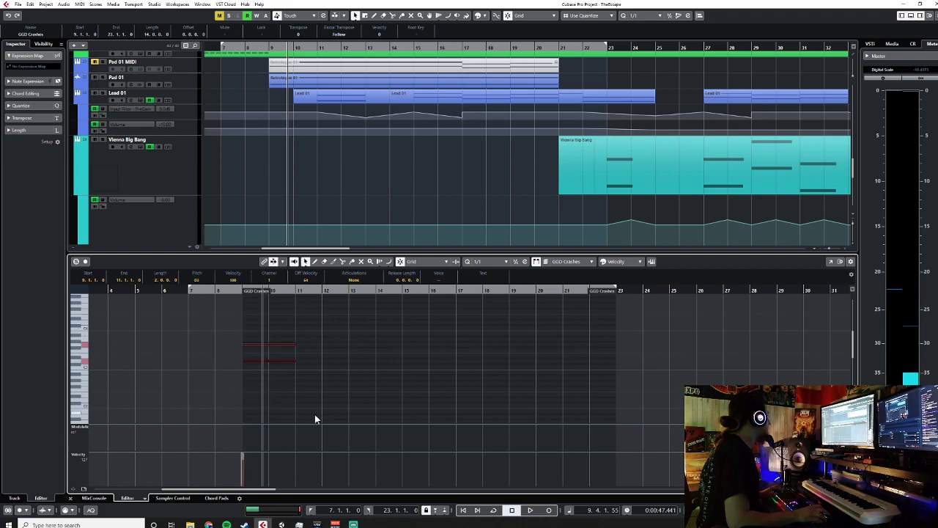
click(265, 361)
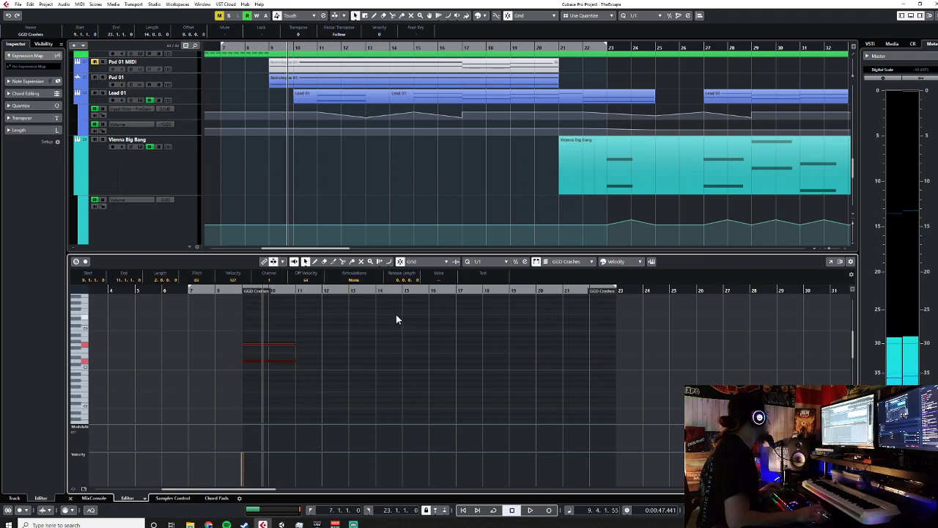
Copy the pair of crash notes to bar 15 and delete the G2 note of the copy
click(402, 290)
key(ctrl+v)
click(459, 347)
drag(423, 339, 461, 390)
key(Delete)
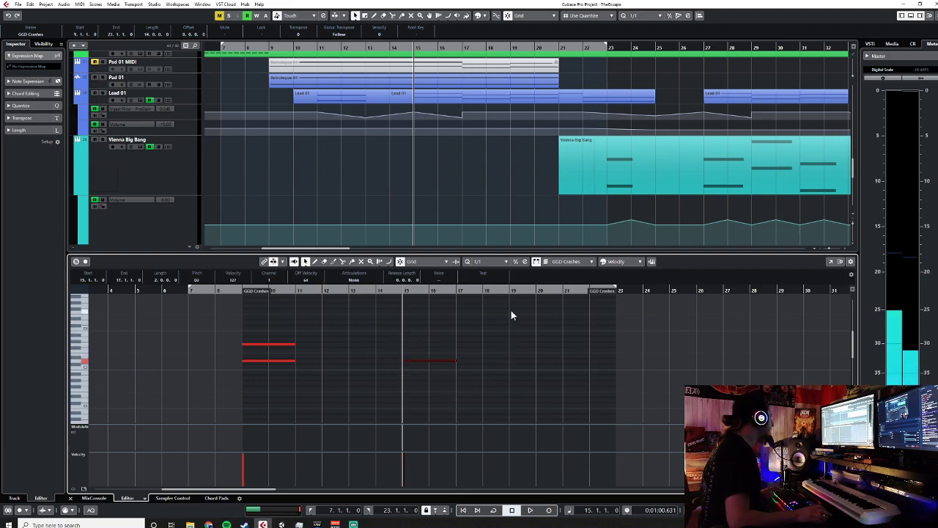
Copy the bar 9 G2 crash to bar 22, extend the part to bar 27, and close the Key Editor
click(254, 344)
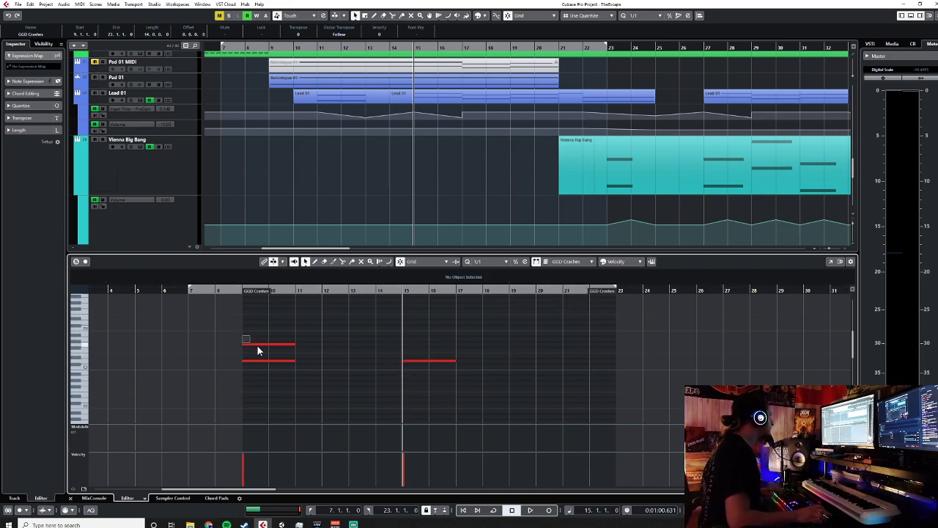
click(590, 290)
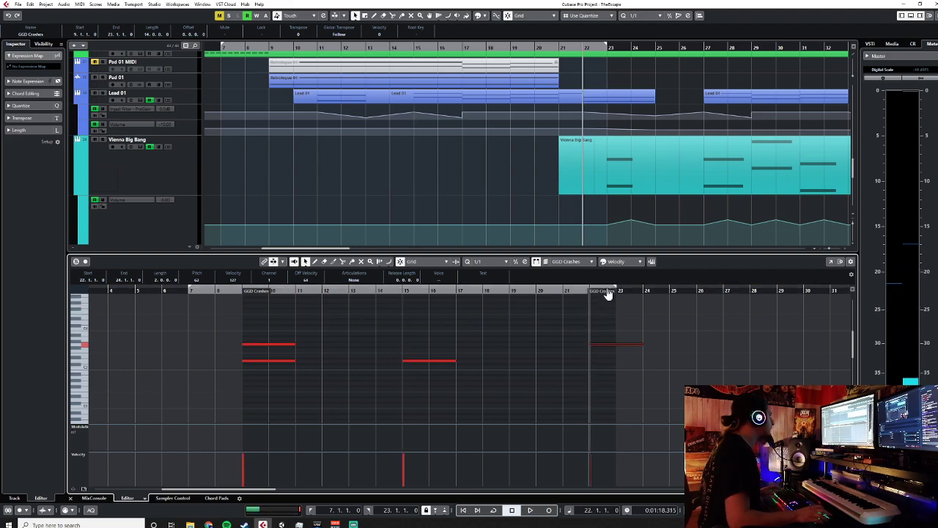
key(ctrl+v)
drag(635, 292, 715, 294)
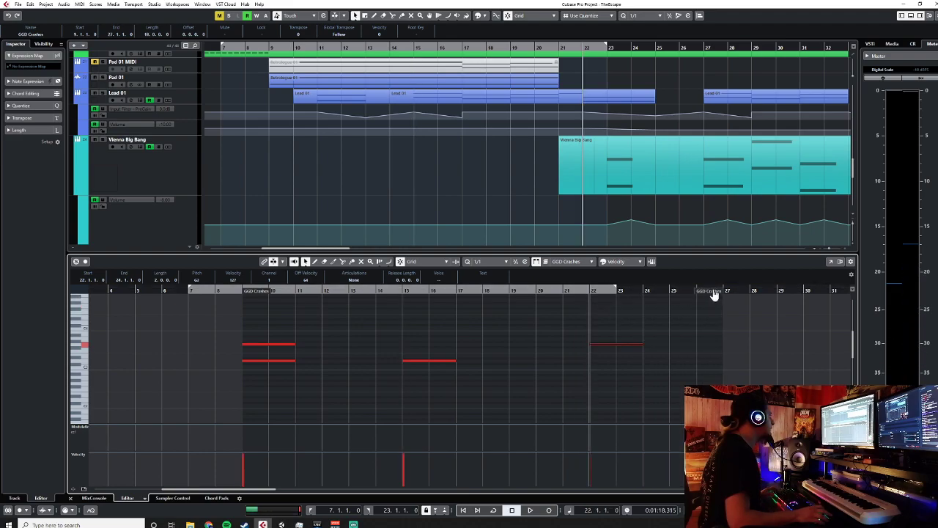
click(71, 498)
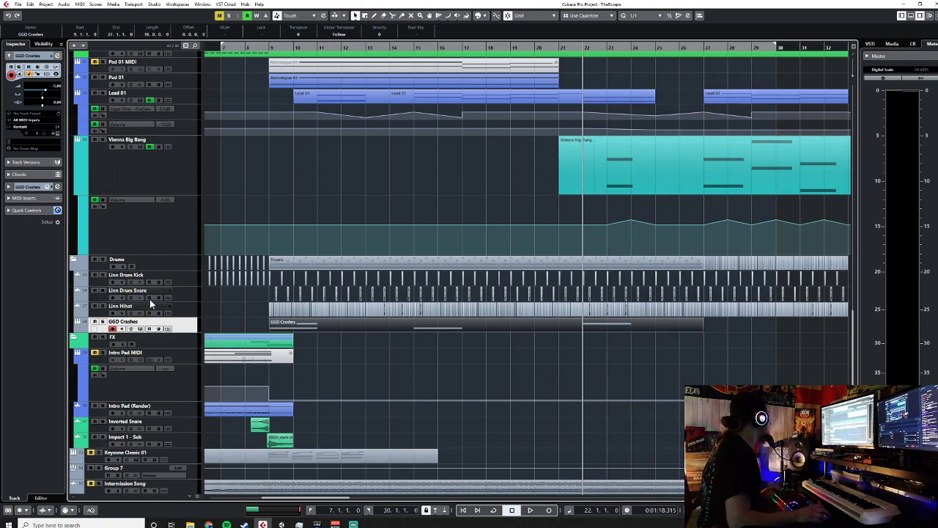
Render the GGD Crashes part in place with current settings and remove the original instrument track
click(30, 6)
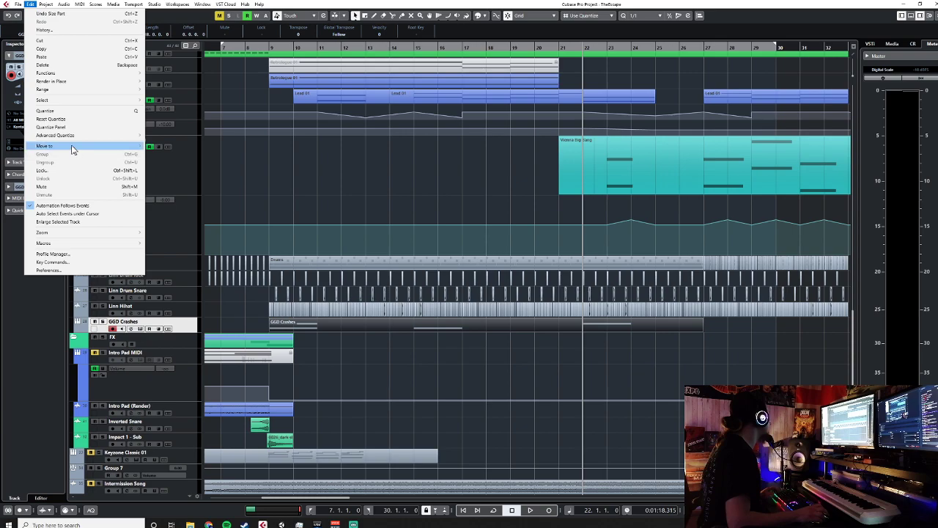
mouse_move(77, 83)
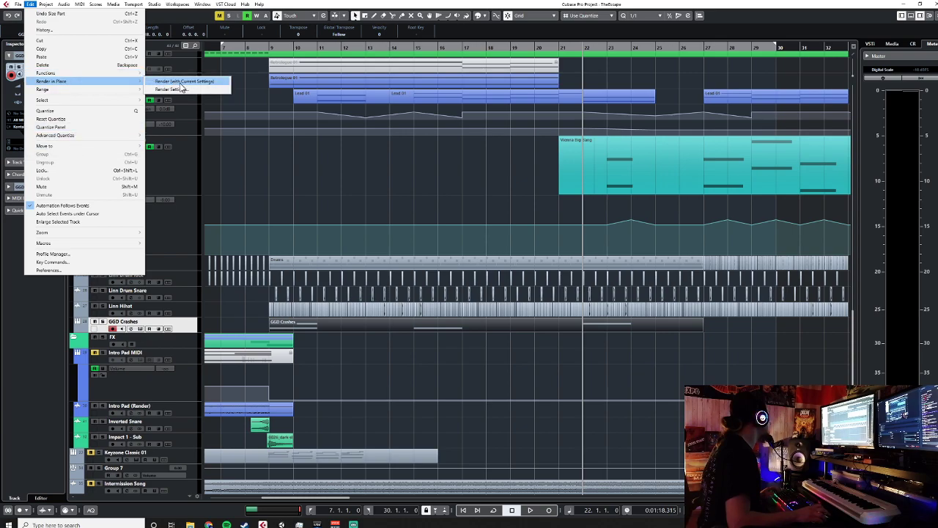
click(183, 82)
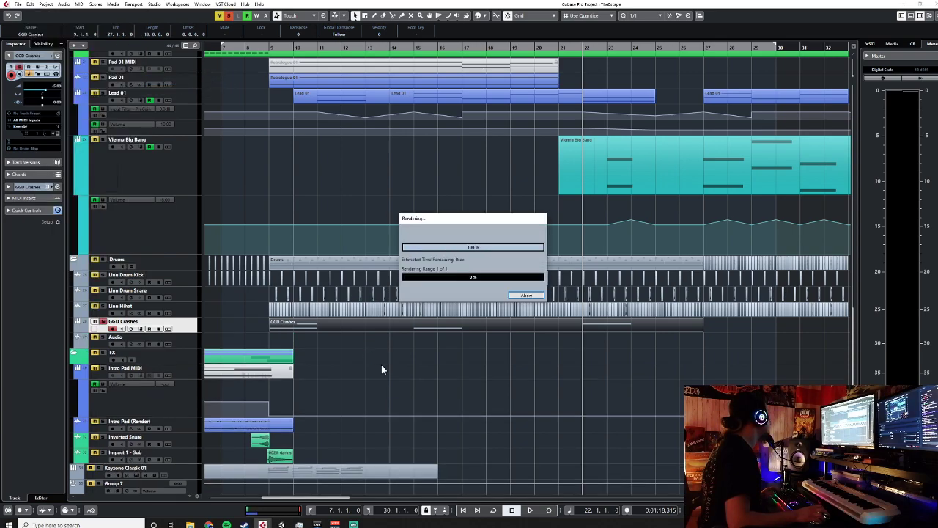
click(182, 324)
right_click(187, 333)
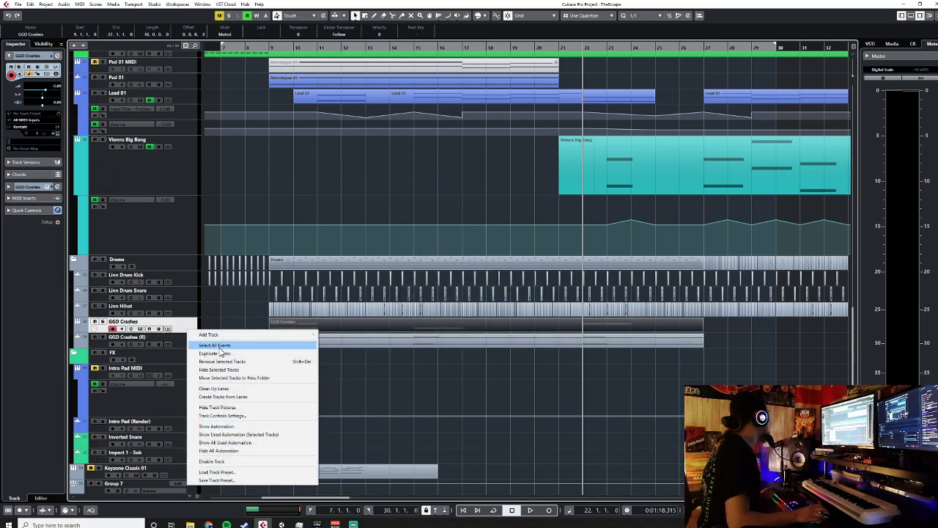
click(237, 363)
click(455, 281)
Split the rendered crash event at bar 14 and move the second piece to bar 20
click(304, 327)
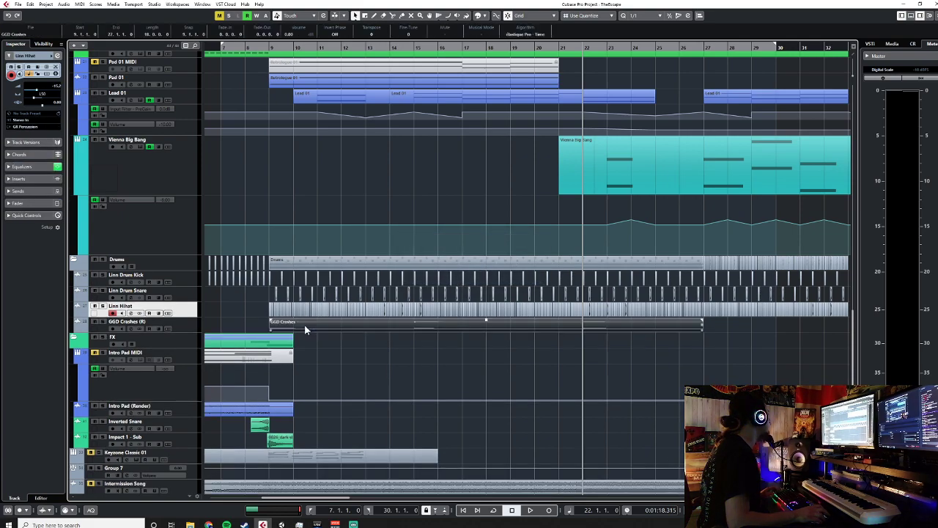
ctrl+scroll(261, 334, up, 5)
ctrl+scroll(262, 334, down, 5)
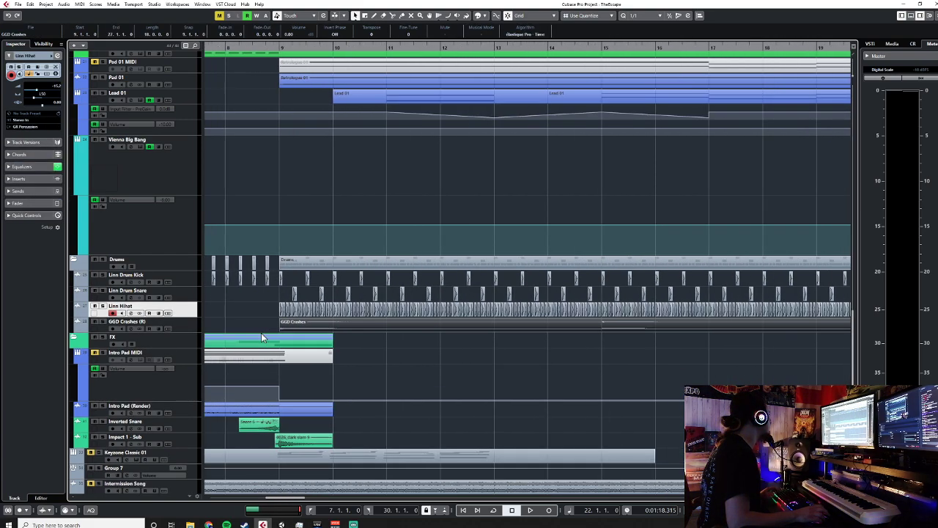
right_click(436, 337)
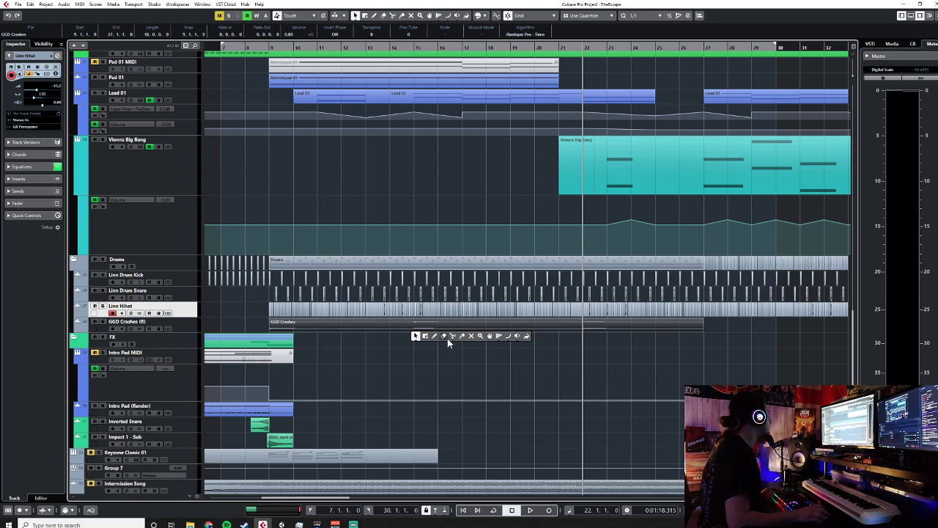
click(445, 336)
click(392, 327)
drag(415, 325, 560, 326)
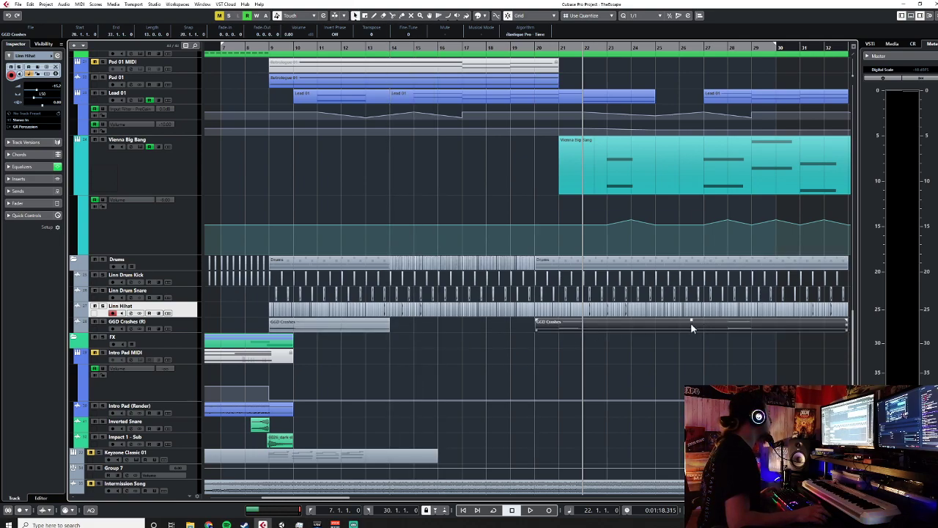
Mute the second crash piece and park it beyond the arrangement at bar 47
key(g)
key(g)
right_click(653, 339)
click(654, 338)
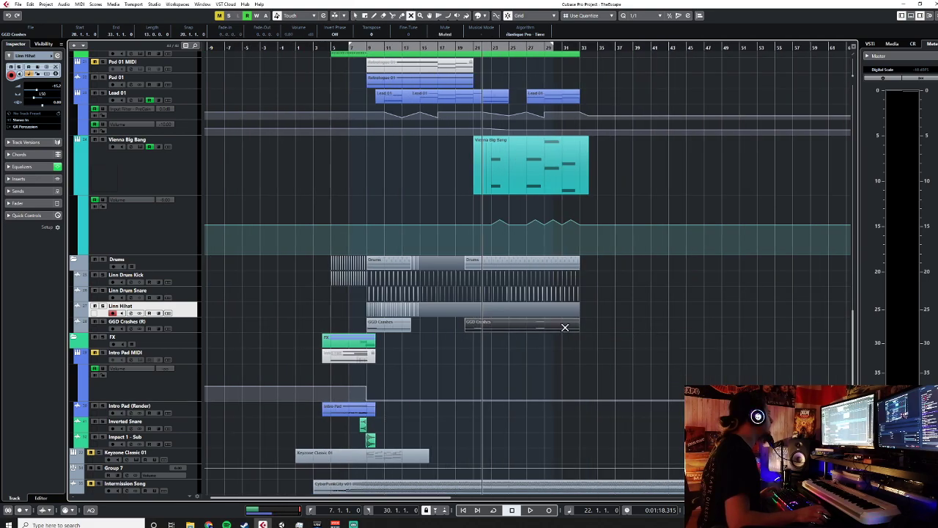
drag(524, 327, 786, 329)
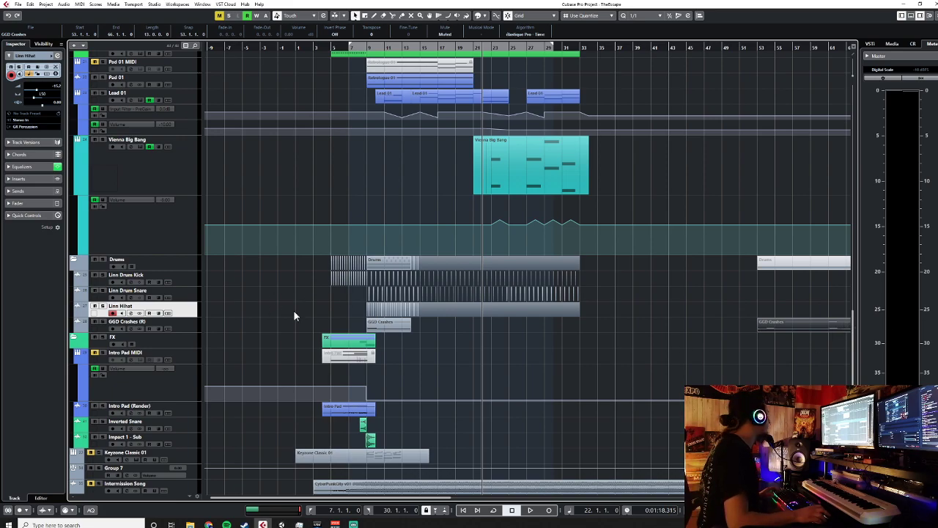
drag(776, 324, 775, 333)
click(183, 332)
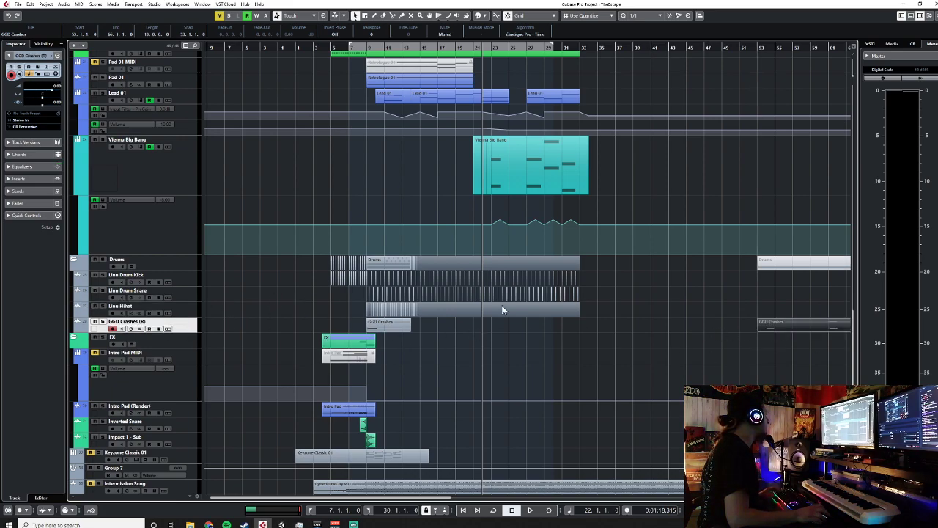
scroll(764, 327, up, 4)
drag(764, 328, 433, 327)
scroll(433, 327, down, 8)
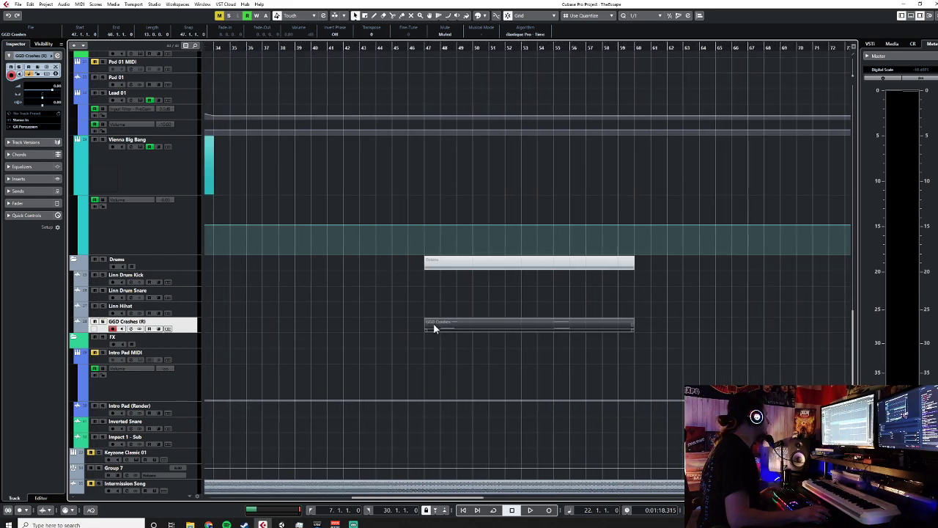
Copy the first crash event from bar 9 to bar 21 on the GGD Crashes (R) track
scroll(434, 326, left, 3)
scroll(342, 340, up, 4)
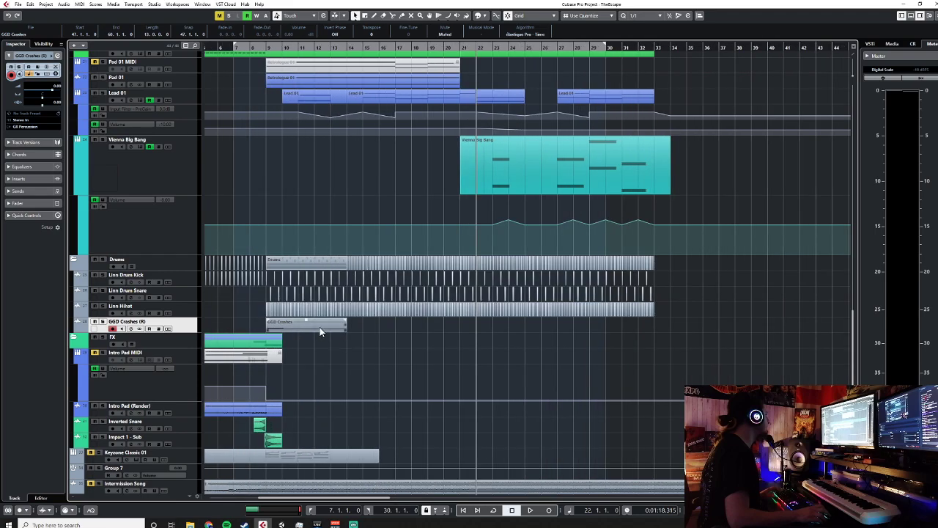
click(460, 49)
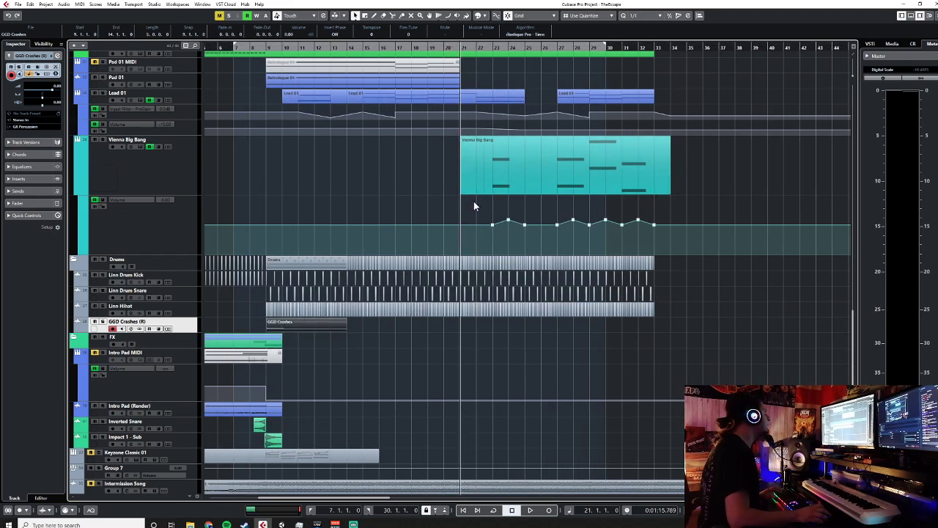
scroll(473, 202, up, 5)
scroll(475, 205, down, 3)
scroll(475, 208, up, 3)
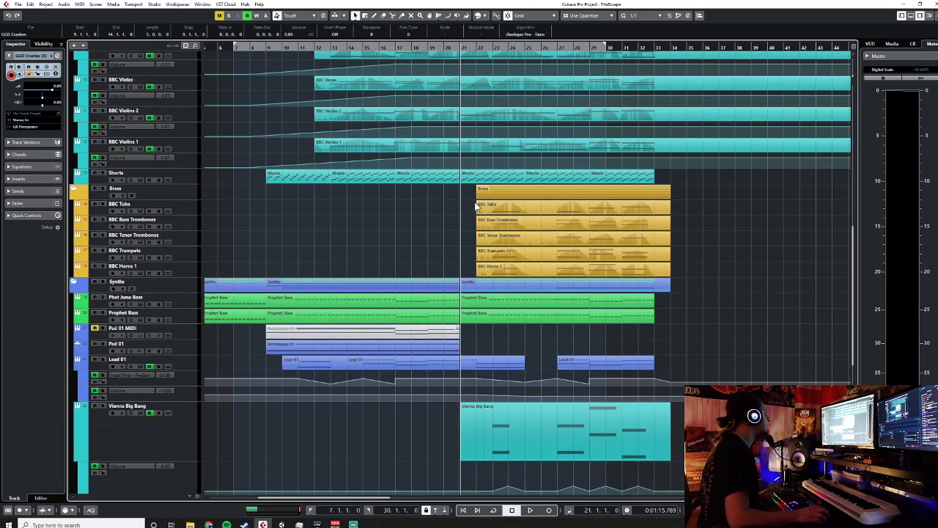
scroll(475, 207, down, 6)
key(ctrl+v)
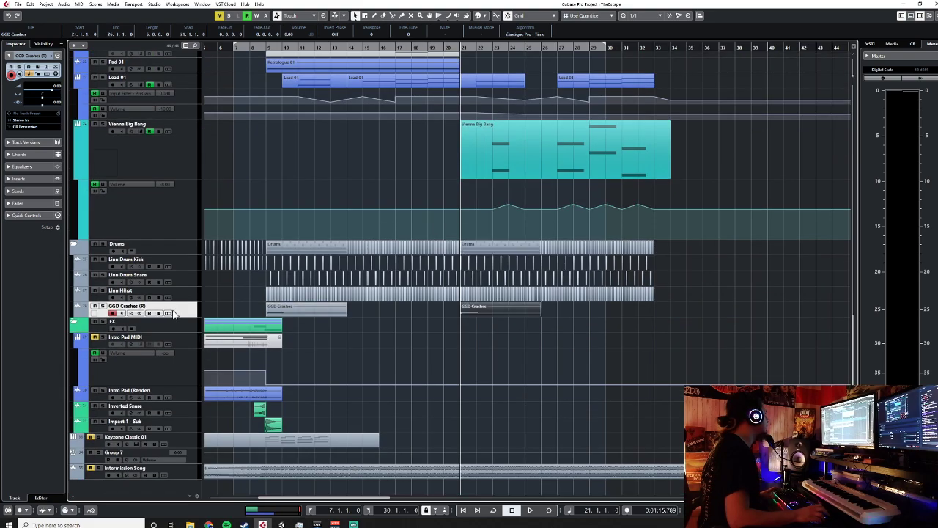
Rename the rendered crash track GGD Crashes and play the arrangement from around bar 9
scroll(328, 319, down, 2)
click(263, 46)
drag(146, 306, 137, 310)
key(space)
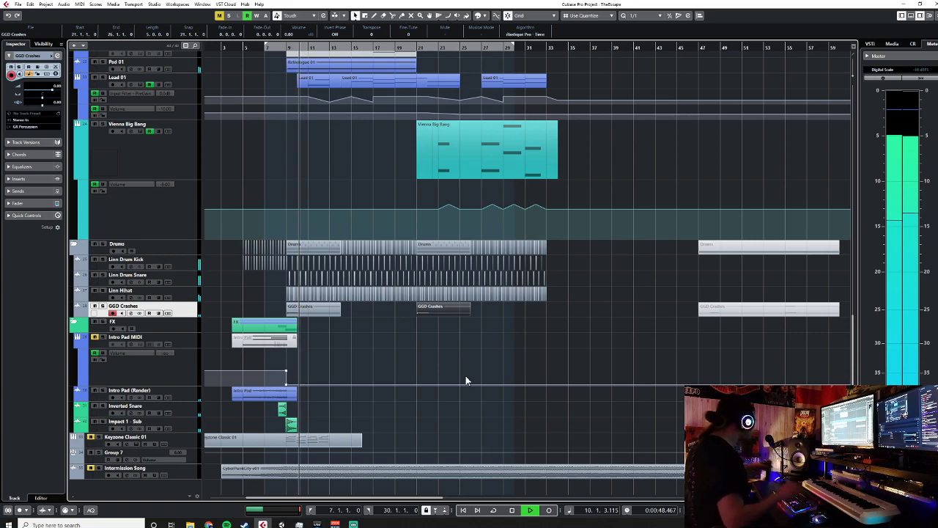
key(space)
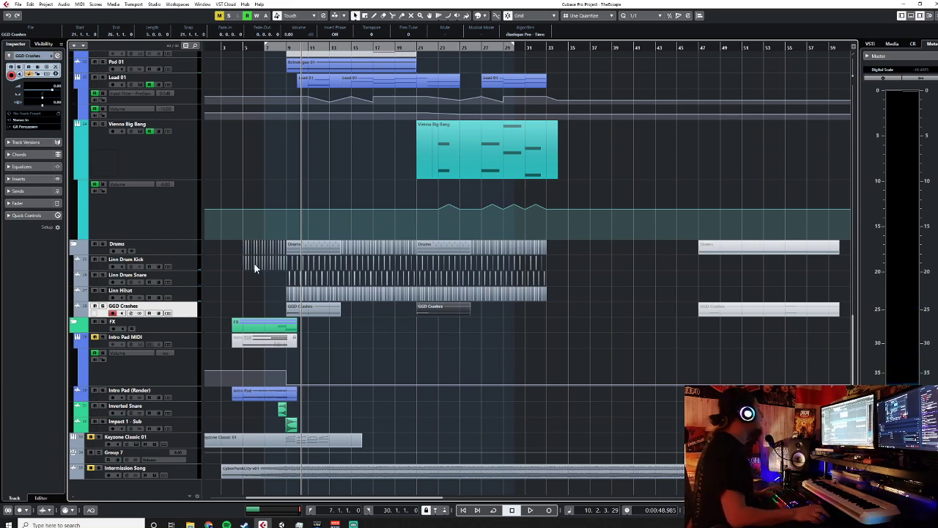
right_click(192, 266)
mouse_move(220, 268)
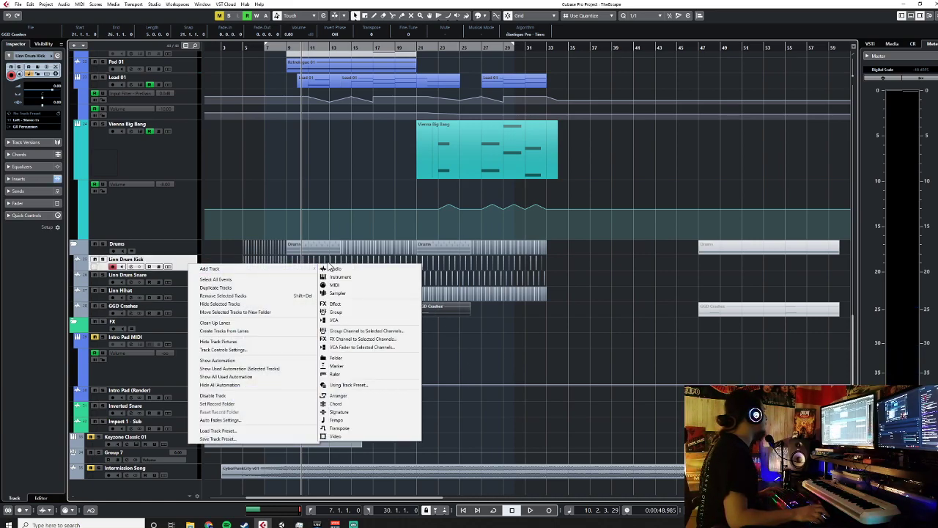
click(183, 262)
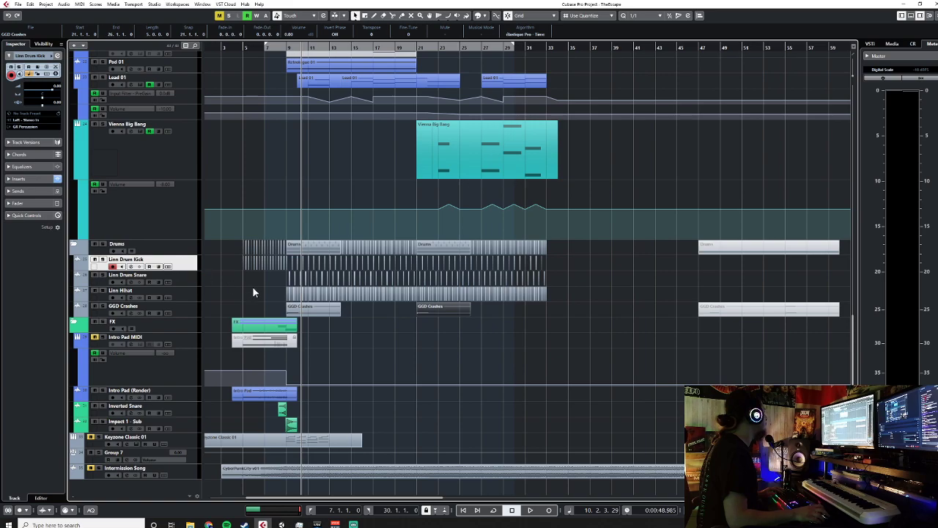
Duplicate the Linn Drum Kick and Linn Drum Snare tracks together with their events
scroll(251, 287, up, 2)
right_click(180, 267)
click(193, 288)
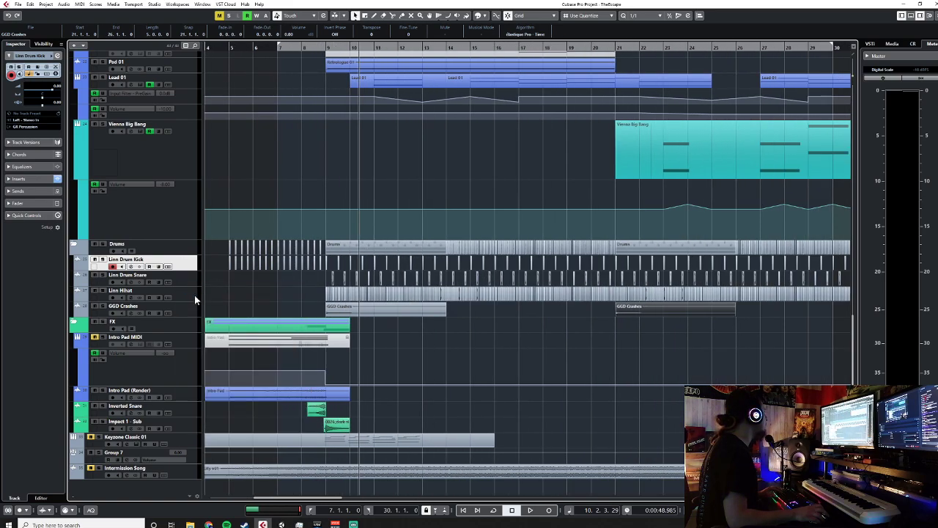
click(192, 299)
right_click(188, 293)
click(209, 318)
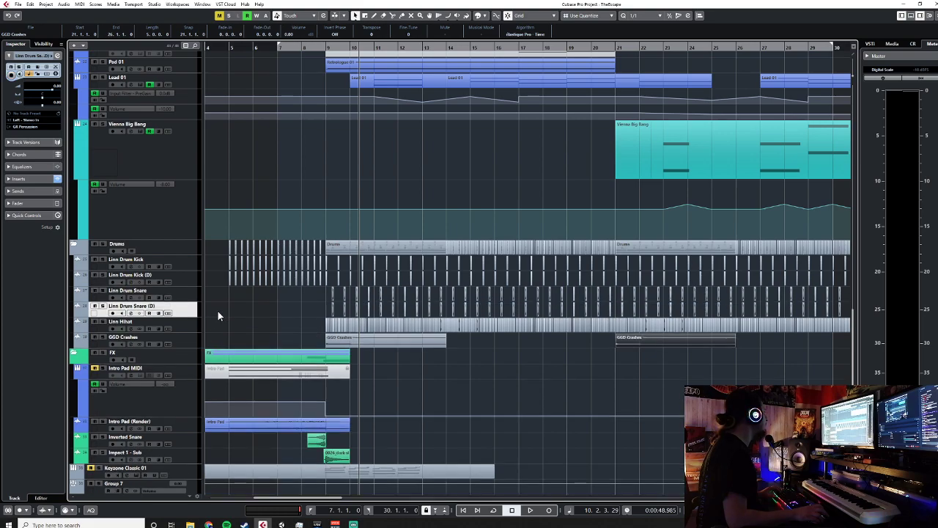
Select the duplicated Linn Drum Kick (D) track
click(189, 279)
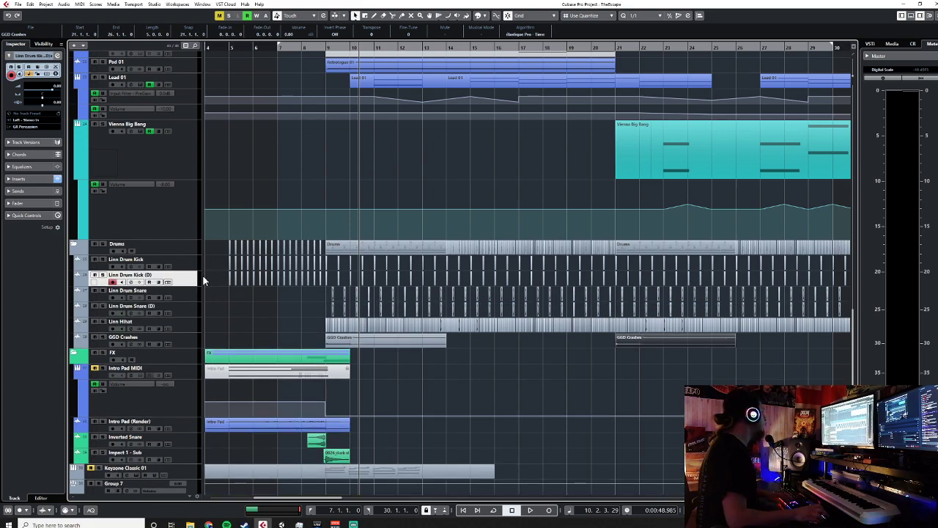
Delete all audio events from the duplicated Linn Drum Kick (D) and Linn Drum Snare (D) tracks
right_click(186, 277)
click(219, 291)
click(187, 310)
right_click(187, 310)
click(220, 323)
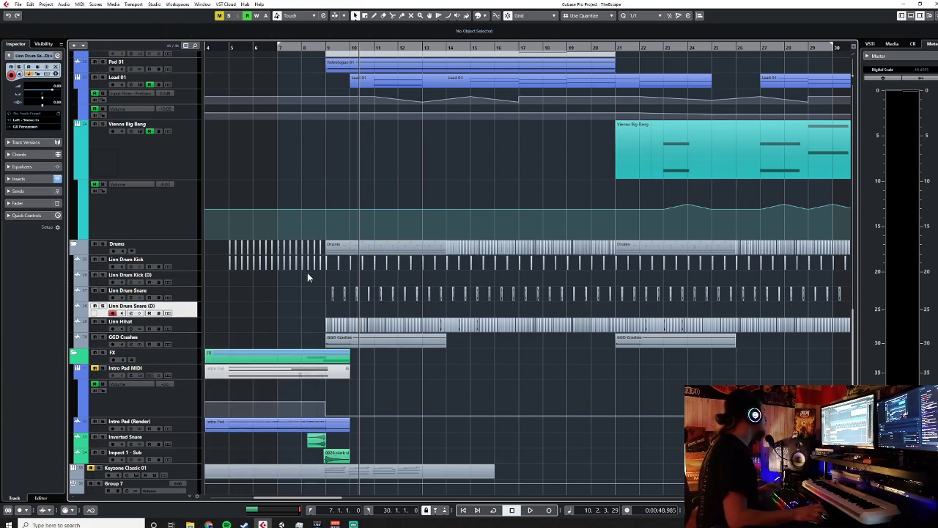
Rename the Linn Drum Kick (D) track as Kick 2
click(150, 282)
double_click(149, 274)
click(167, 305)
double_click(155, 275)
drag(153, 275, 100, 280)
text(Kick 2)
key(Return)
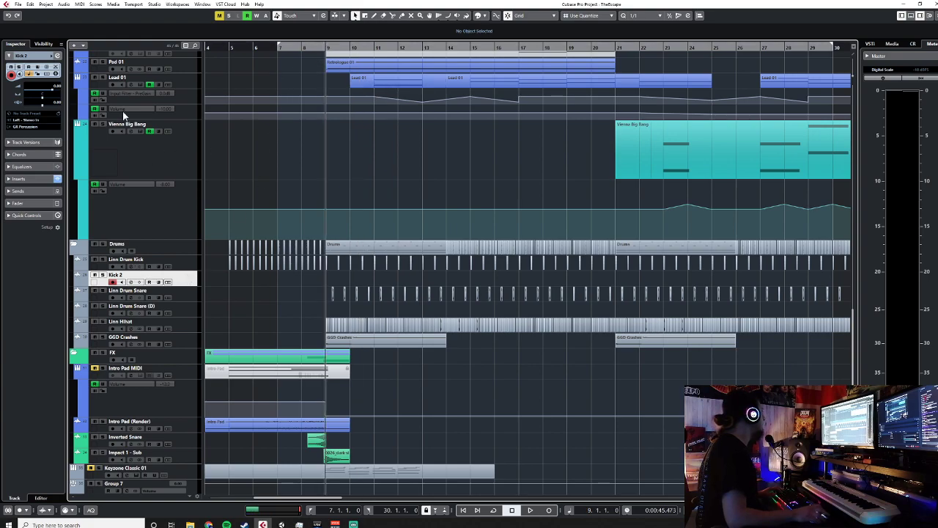
Start an audio file import and open the TR707 sample folder within Raw Vintage Machines
click(18, 5)
mouse_move(46, 112)
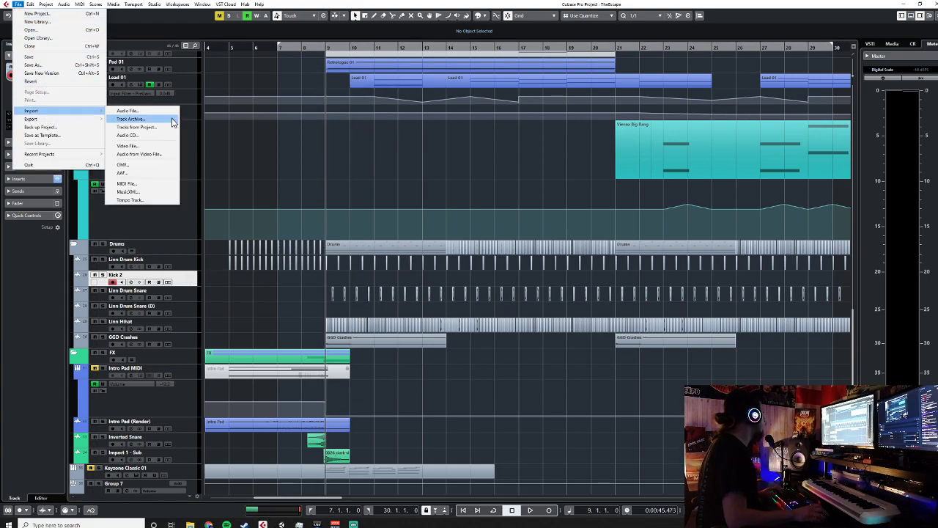
click(129, 112)
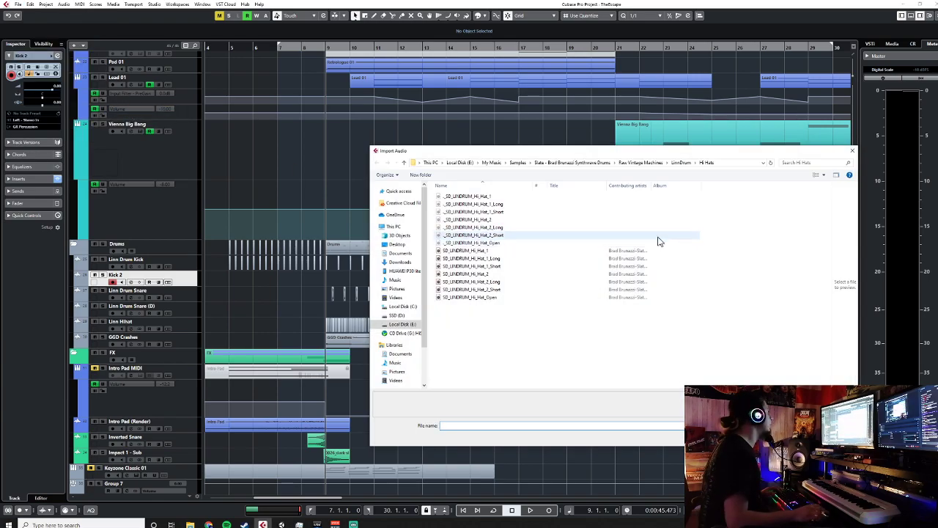
click(679, 163)
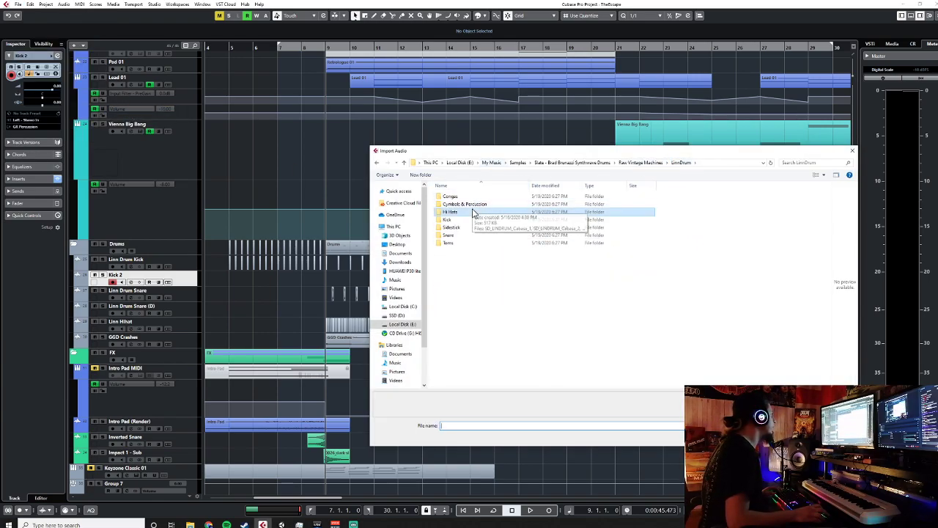
click(645, 163)
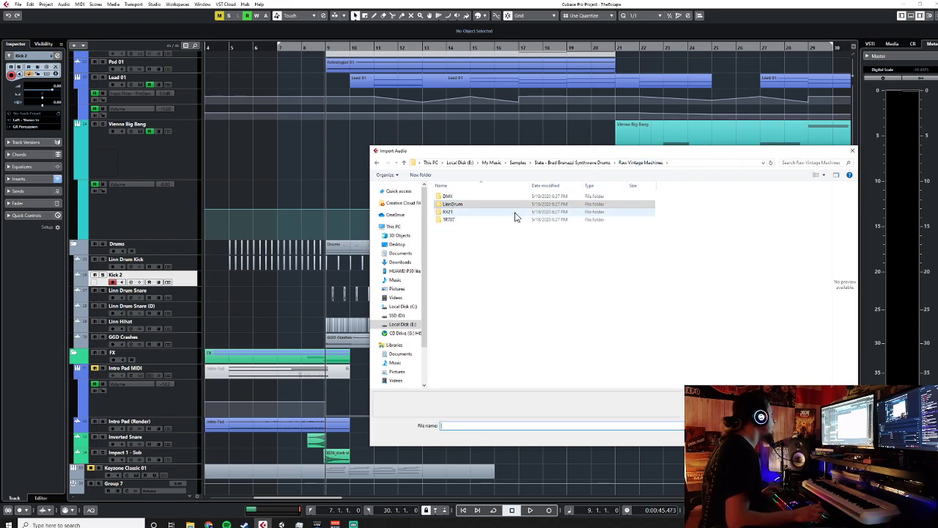
double_click(503, 220)
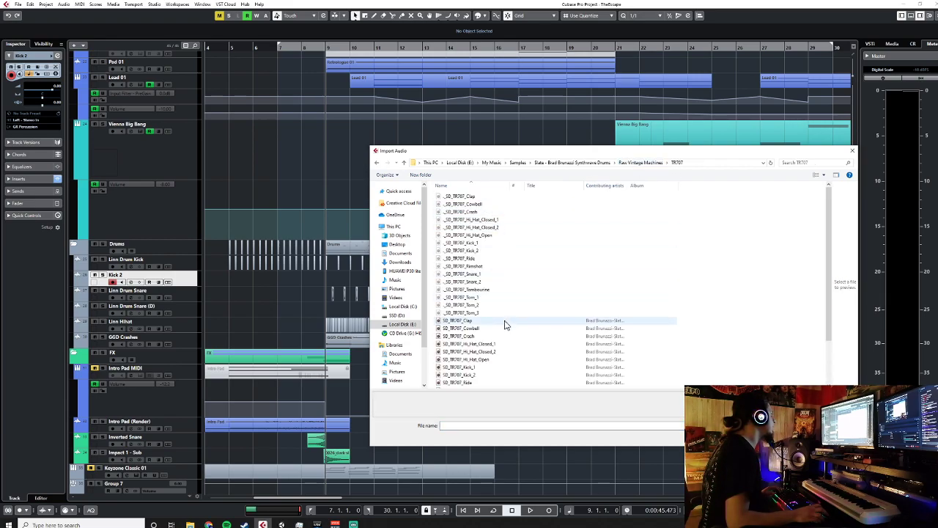
Audition the two TR707 kicks and import SD_TR707_Kick_2 onto the Kick 2 track at bar 9, accepting the import options
click(503, 369)
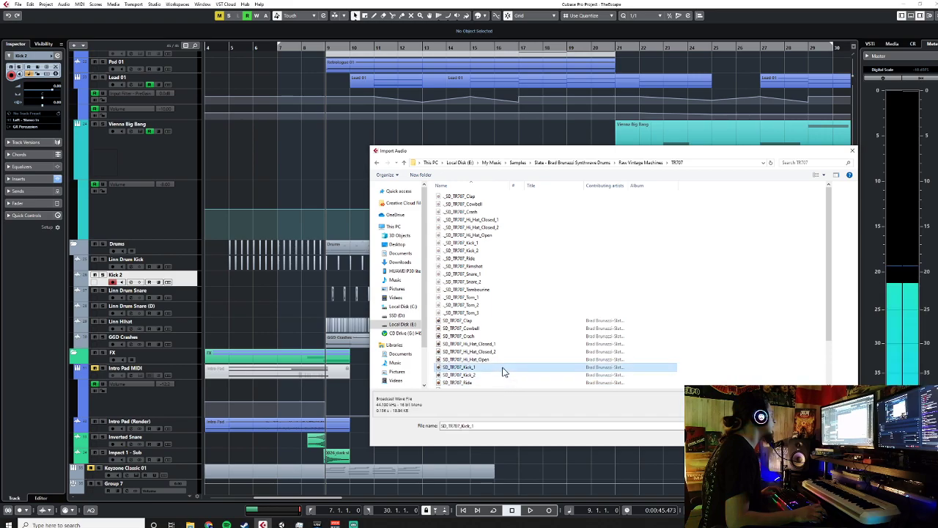
key(Down)
key(Up)
key(Down)
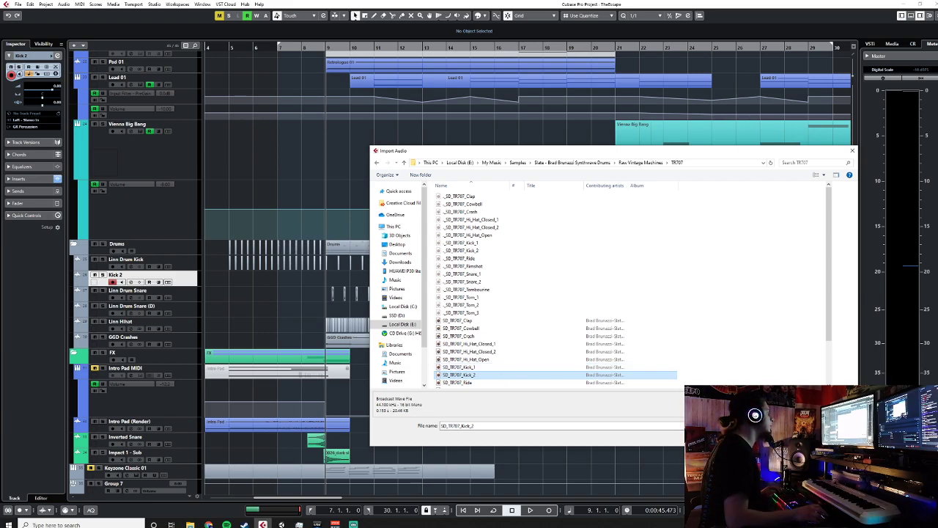
key(Return)
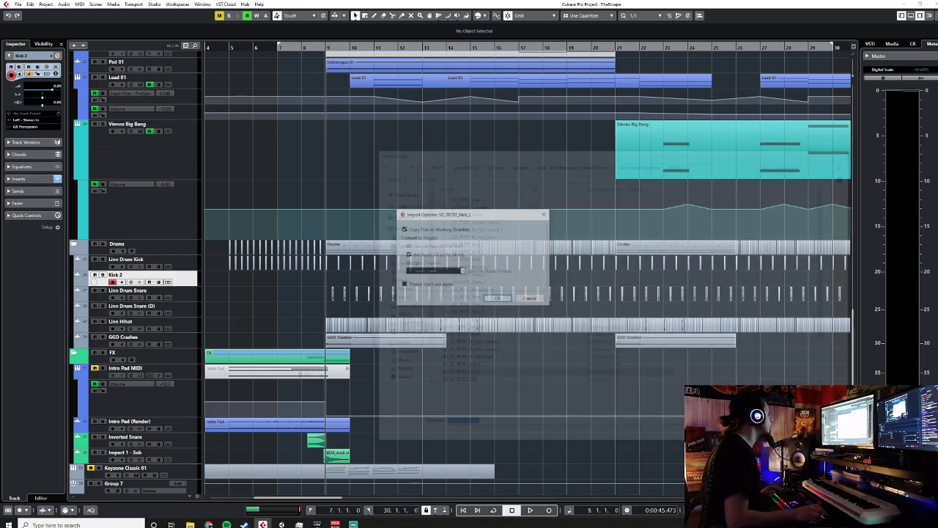
click(499, 299)
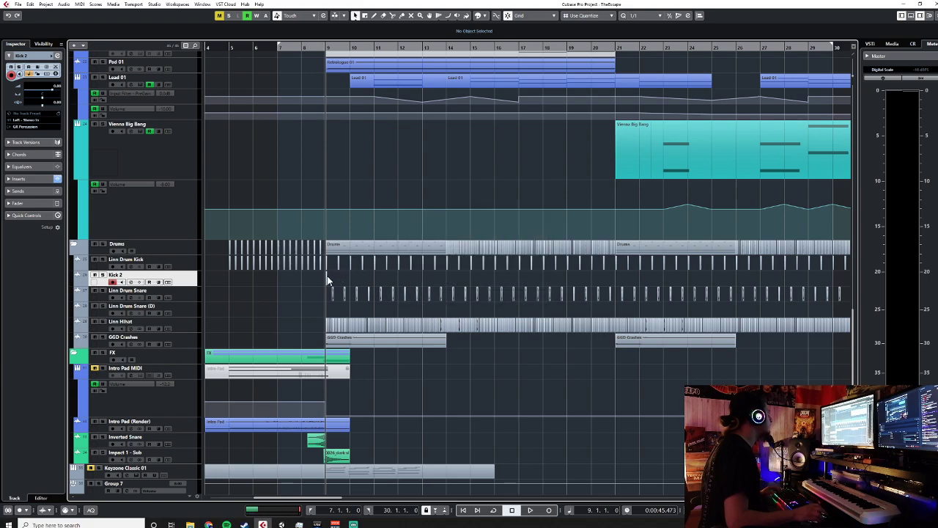
Set the grid quantize value to 1/4 and paste copies of the kick sample at 9.3, 10.1 and 10.3
click(634, 17)
click(645, 49)
scroll(422, 242, up, 4)
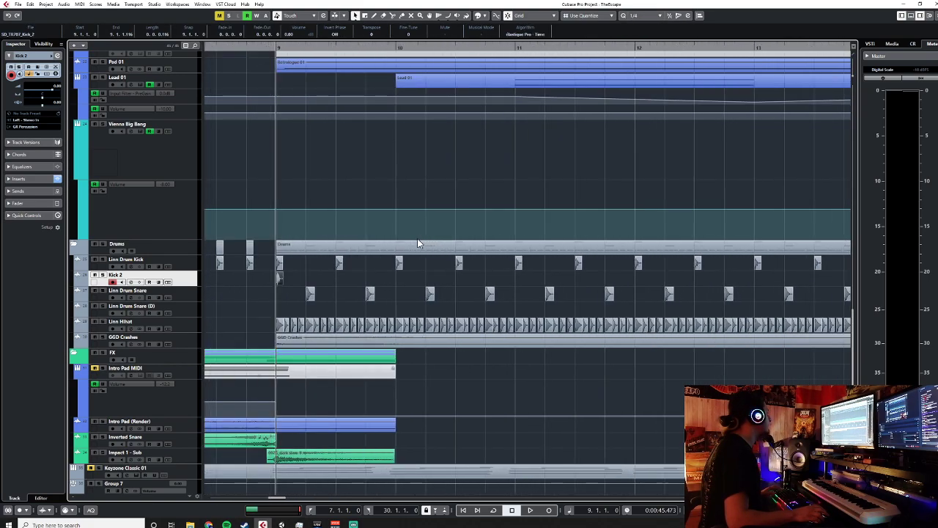
click(337, 52)
click(411, 51)
key(ctrl+v)
click(457, 46)
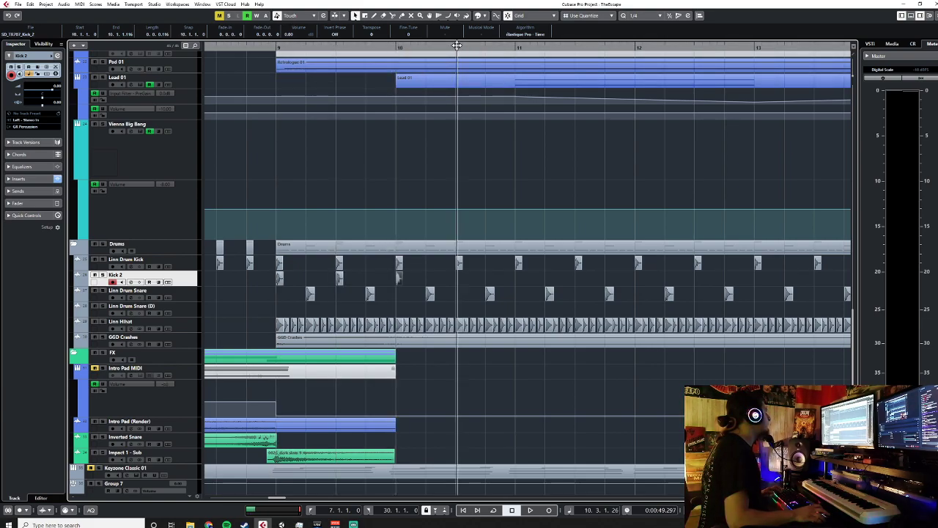
key(ctrl+v)
Repeat the two-bar kick pattern at bar 11, and the four-bar pattern of bars 9 to 12 at bar 13
click(301, 280)
click(519, 49)
drag(265, 278, 748, 282)
click(755, 47)
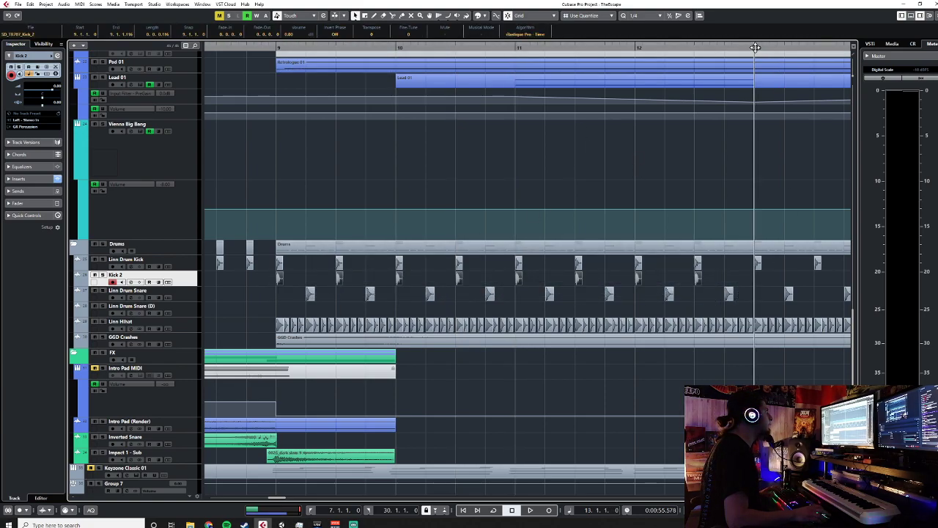
Paste the eight-bar kick pattern at bars 17 and 25 on the Kick 2 track
scroll(450, 275, down, 3)
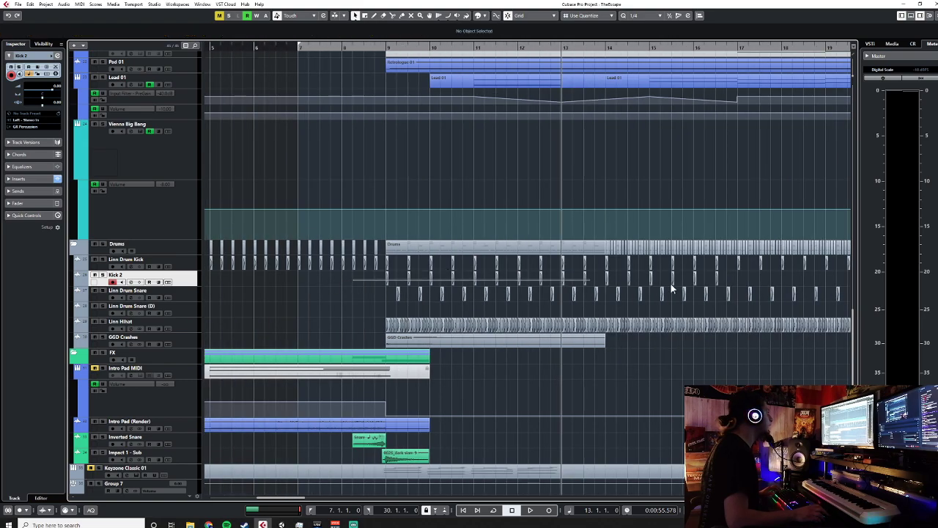
click(737, 49)
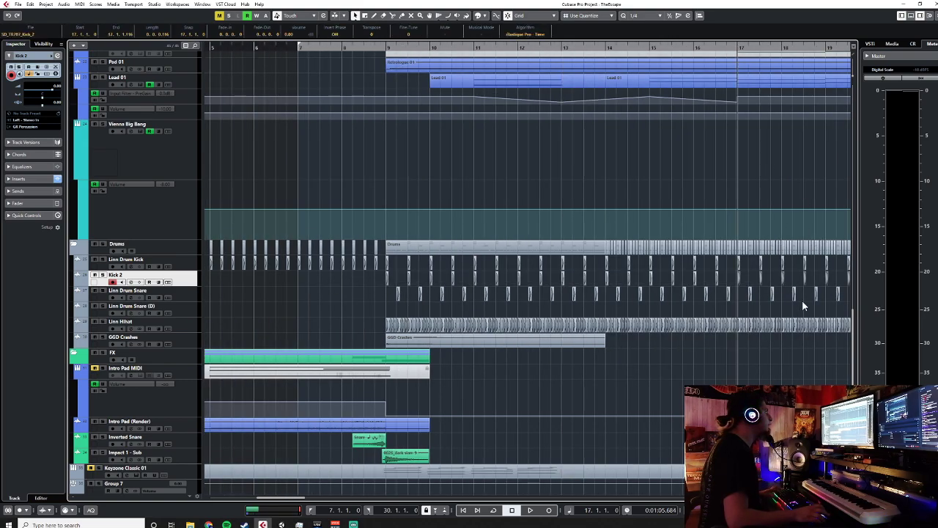
scroll(802, 299, right, 5)
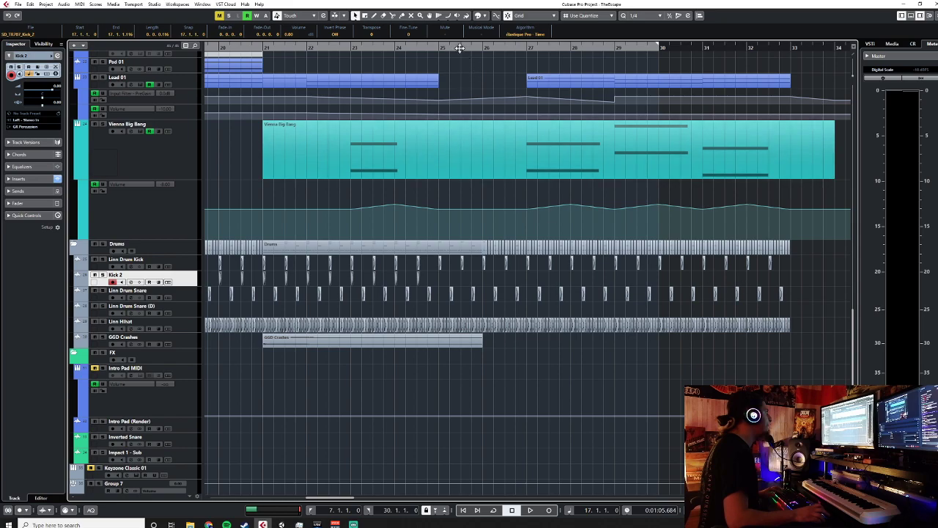
click(439, 48)
click(622, 392)
scroll(617, 389, left, 4)
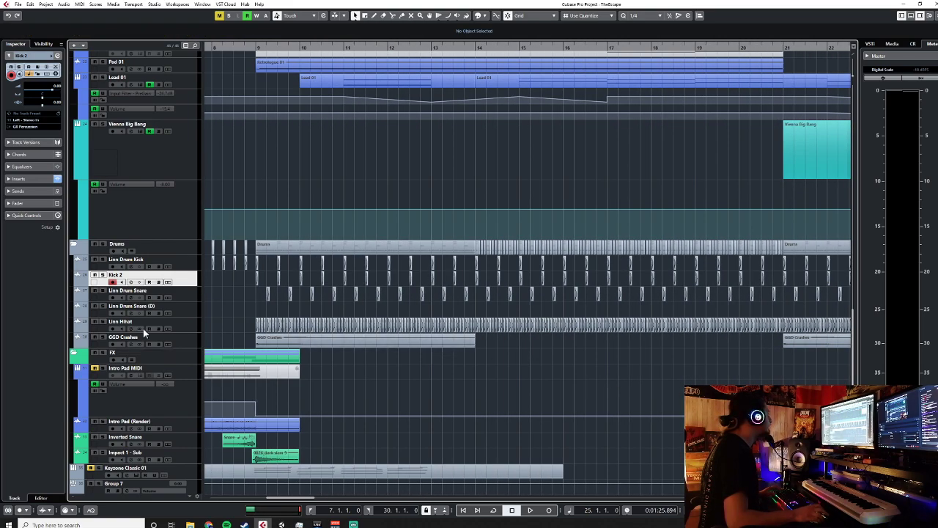
Rename the Kick 2 track as 707 Drum Kick and the Linn Drum Snare (D) track as 707 Drum Snare
click(184, 309)
double_click(119, 276)
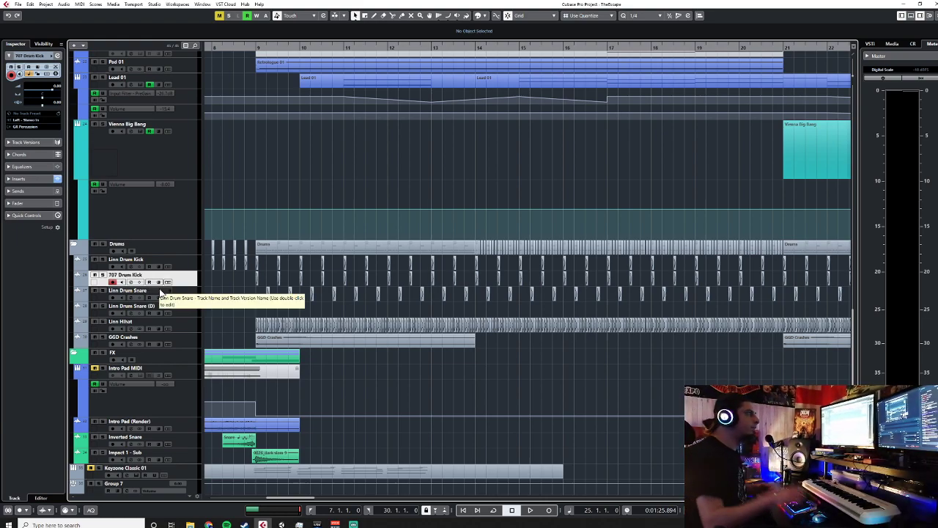
click(156, 309)
double_click(156, 309)
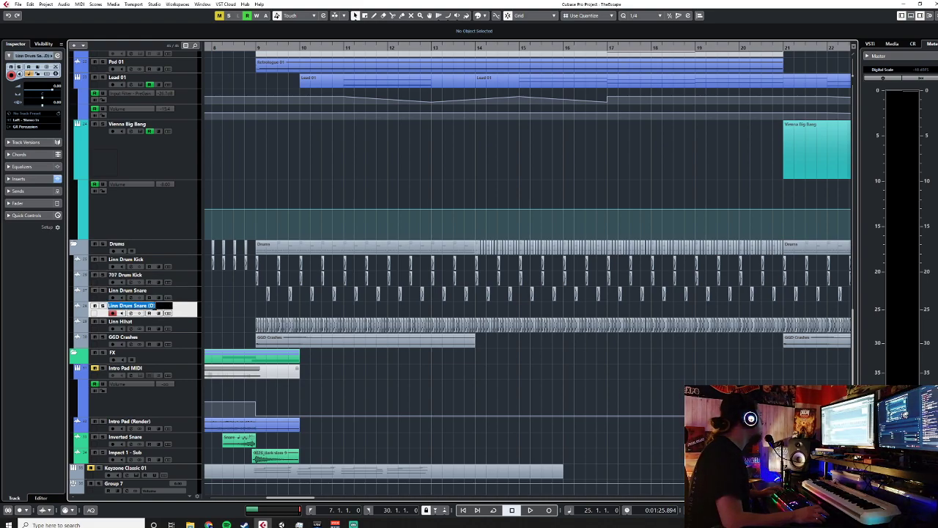
text(707)
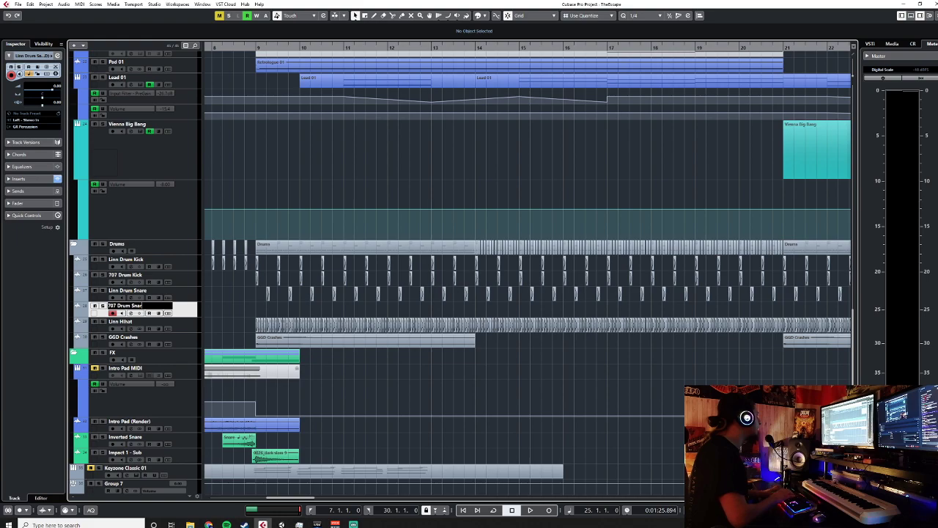
Audition the two TR707 snares and import SD_TR707_Snare_1 onto the 707 Drum Snare track at 9.2, accepting the import options
click(266, 47)
click(17, 5)
mouse_move(74, 111)
click(174, 109)
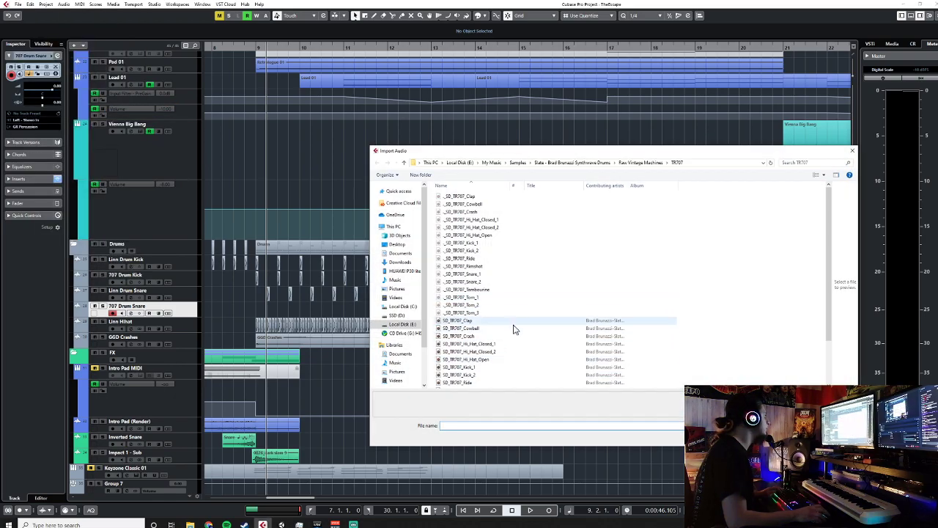
scroll(514, 329, down, 2)
click(493, 346)
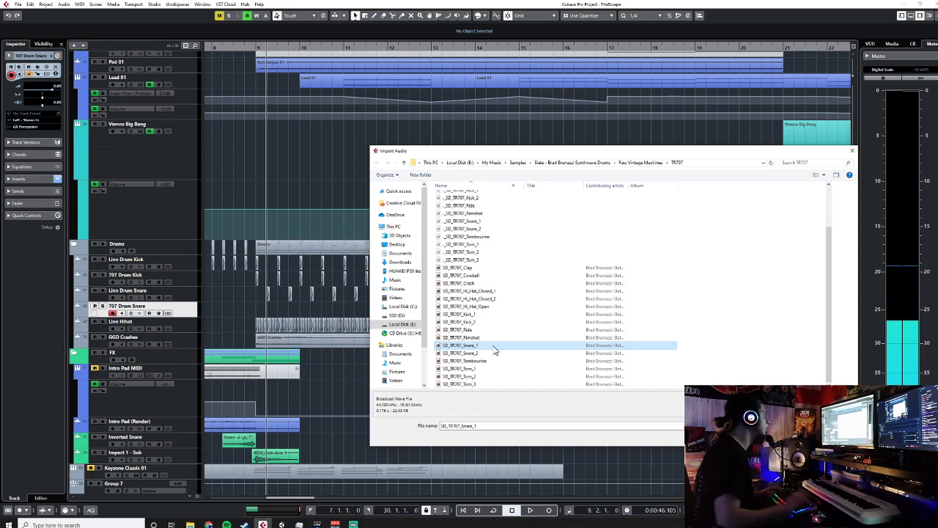
key(Down)
key(Up)
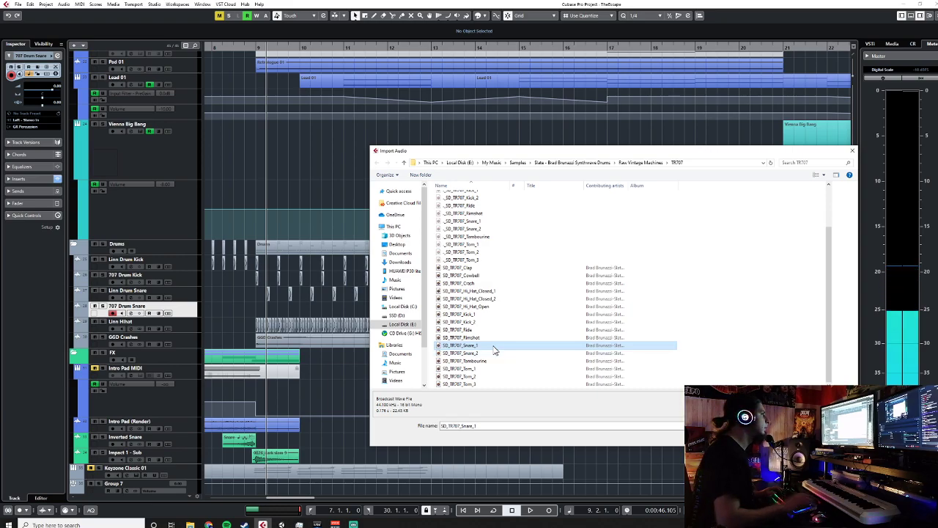
key(Down)
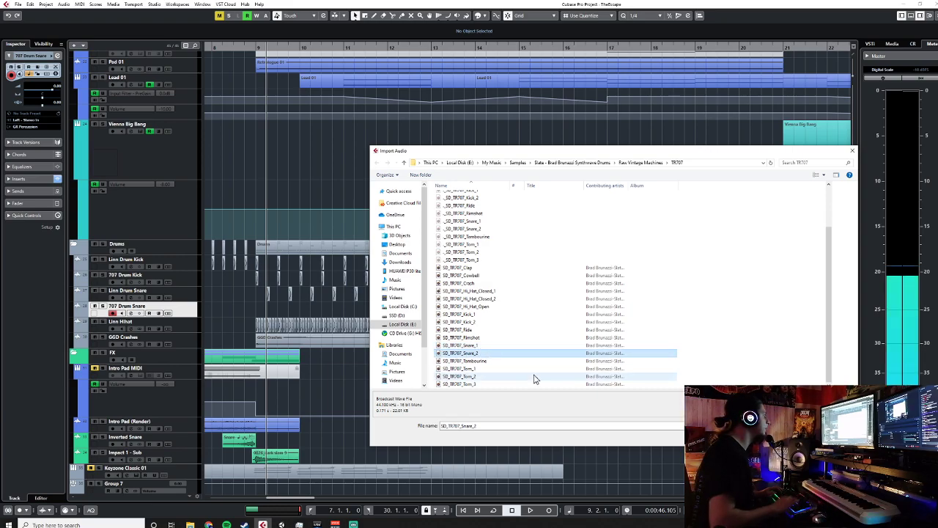
key(Up)
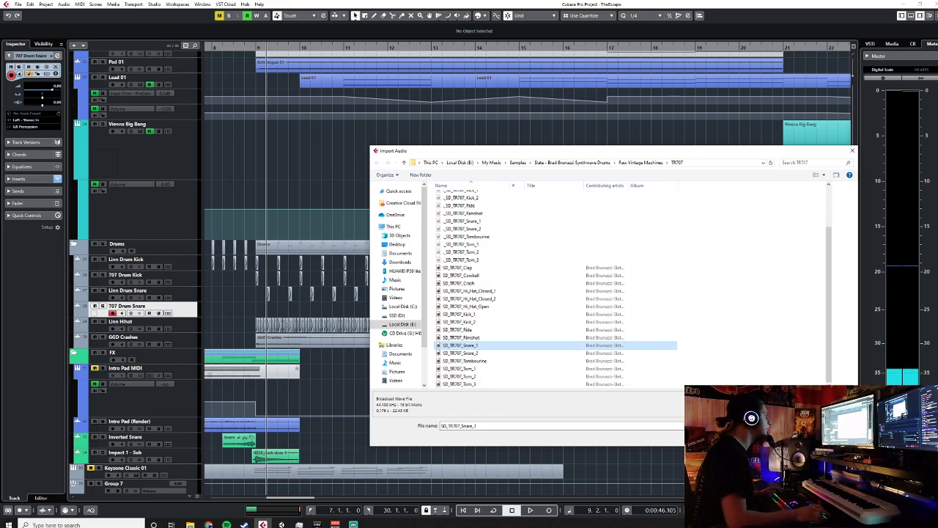
click(799, 437)
click(500, 298)
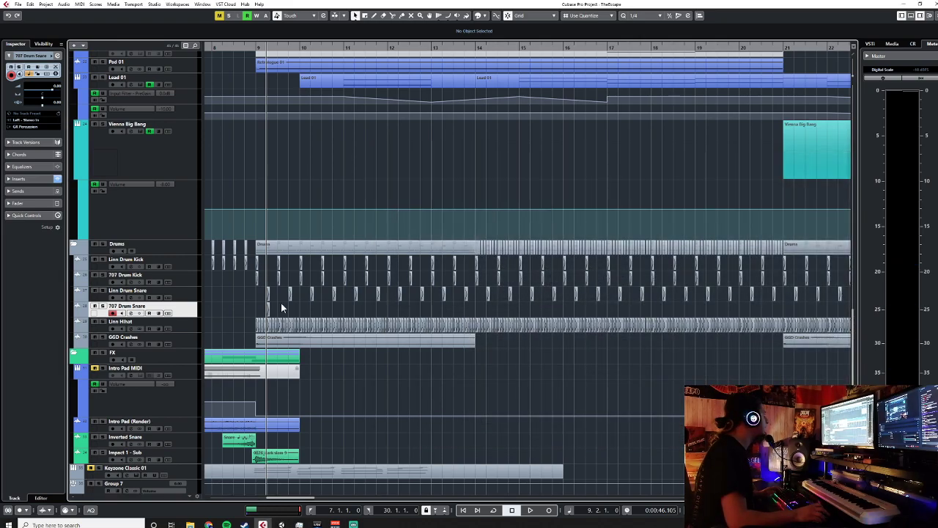
Paste copies of the snare sample at 9.4, 10.2 and 10.4 on the 707 Drum Snare track
click(290, 46)
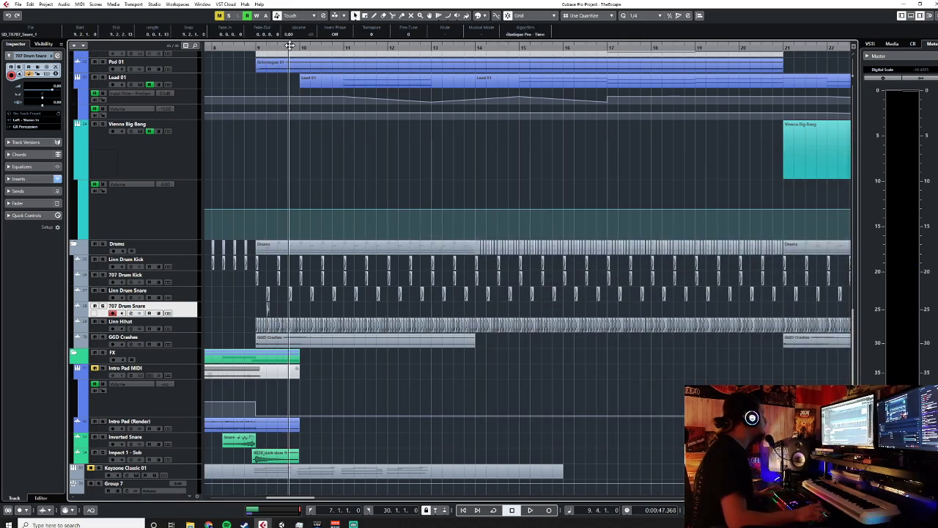
click(312, 48)
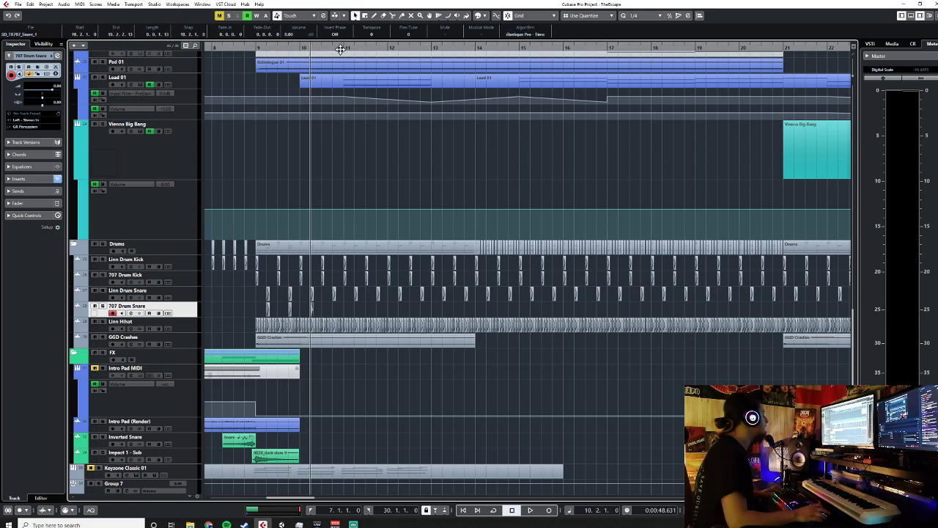
click(333, 49)
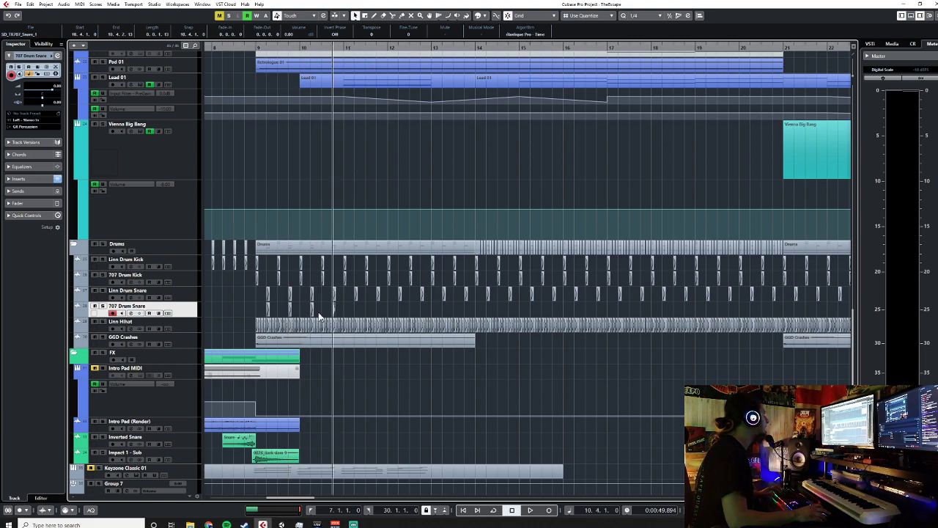
Repeat the two-bar snare pattern at 11.2, and the four-bar pattern of bars 9 to 12 at 13.2
click(355, 47)
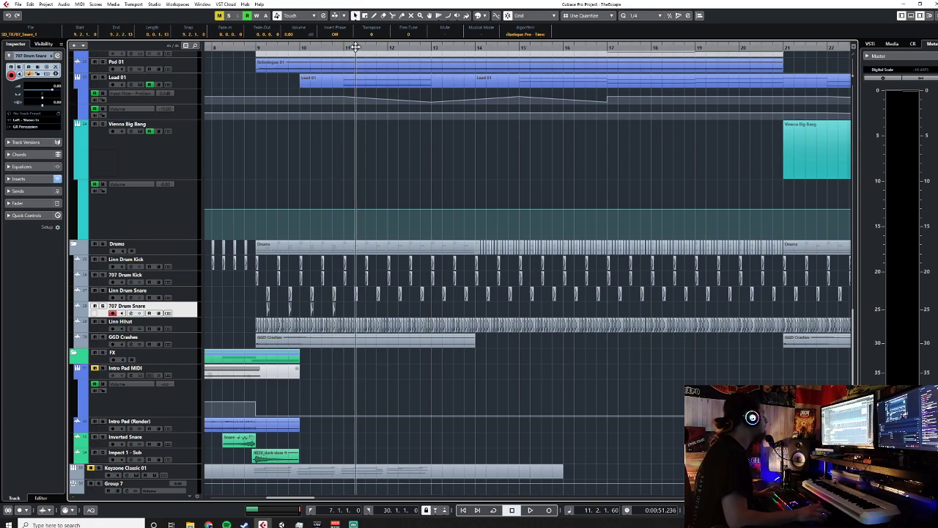
drag(262, 311, 503, 311)
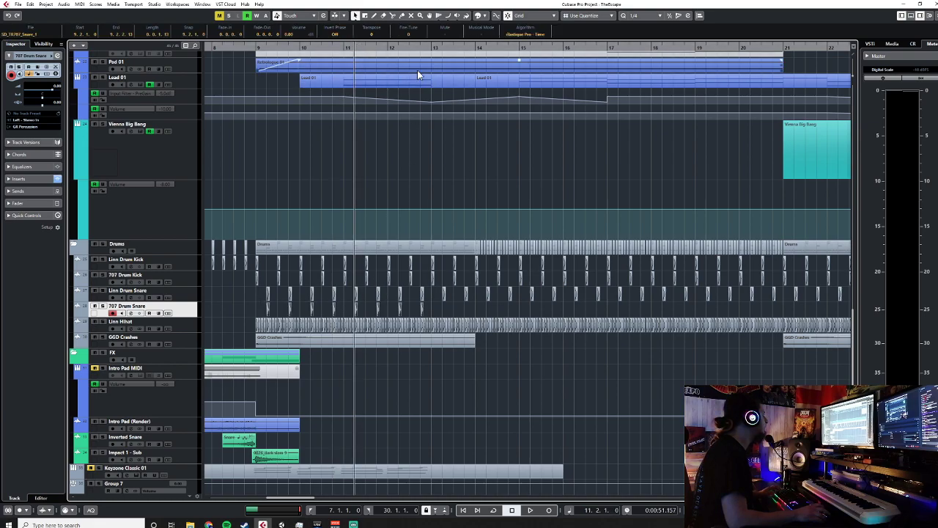
click(441, 48)
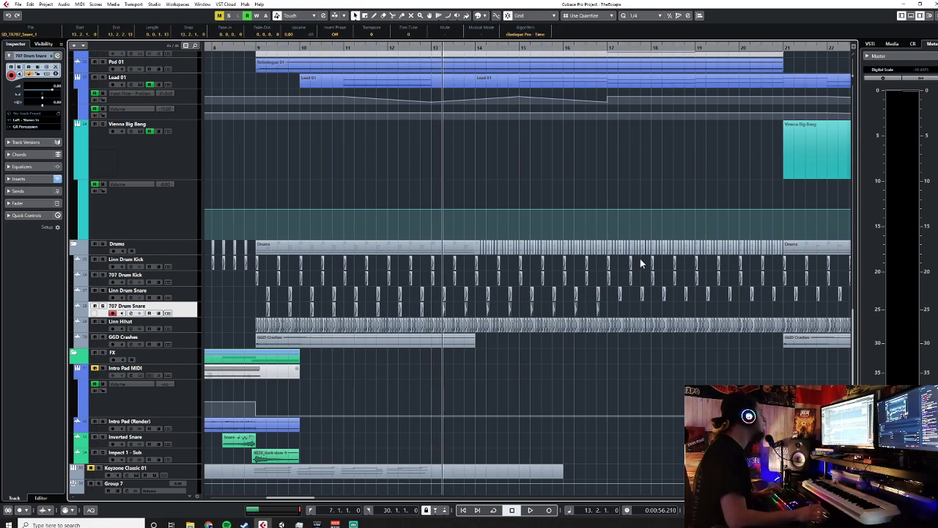
Copy the eight-bar snare pattern starting at 9.2 and paste it at 17.2 and 25.2 on the 707 Drum Snare track
drag(608, 311, 285, 311)
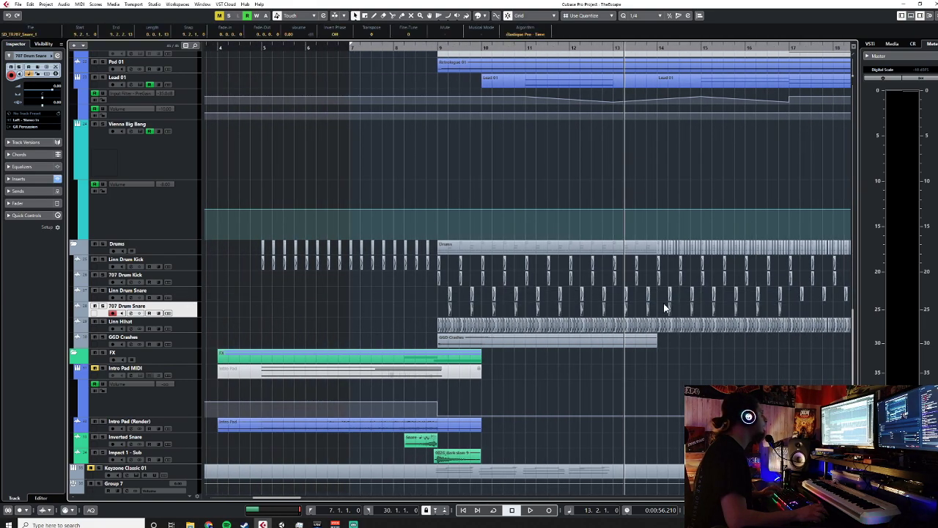
scroll(543, 214, right, 5)
click(530, 48)
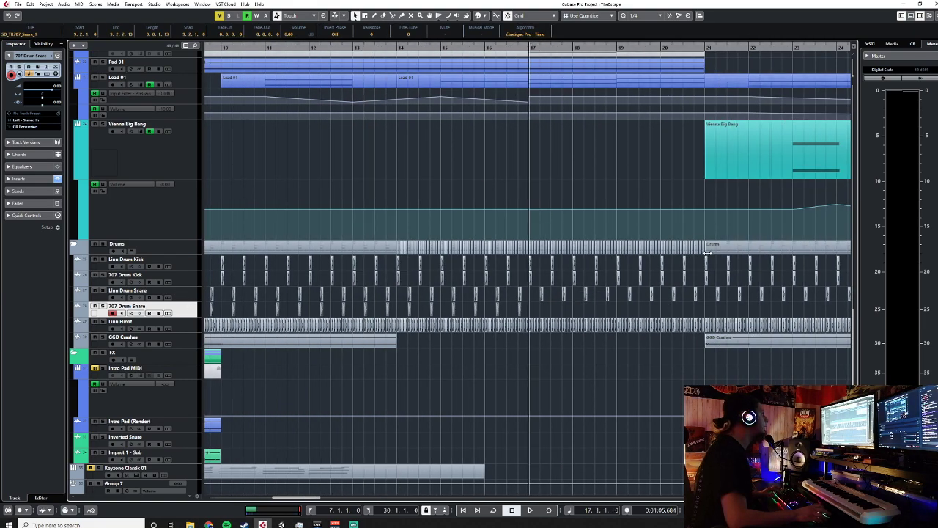
key(ctrl+z)
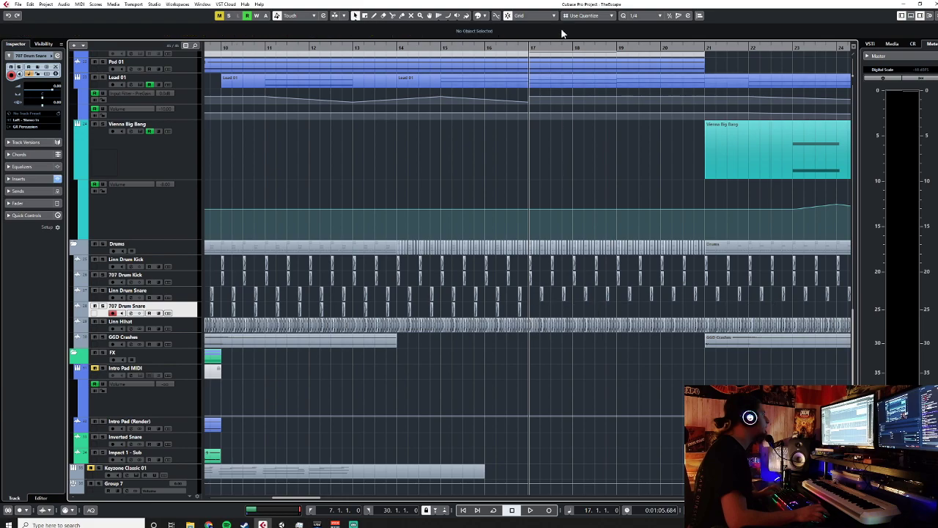
click(537, 46)
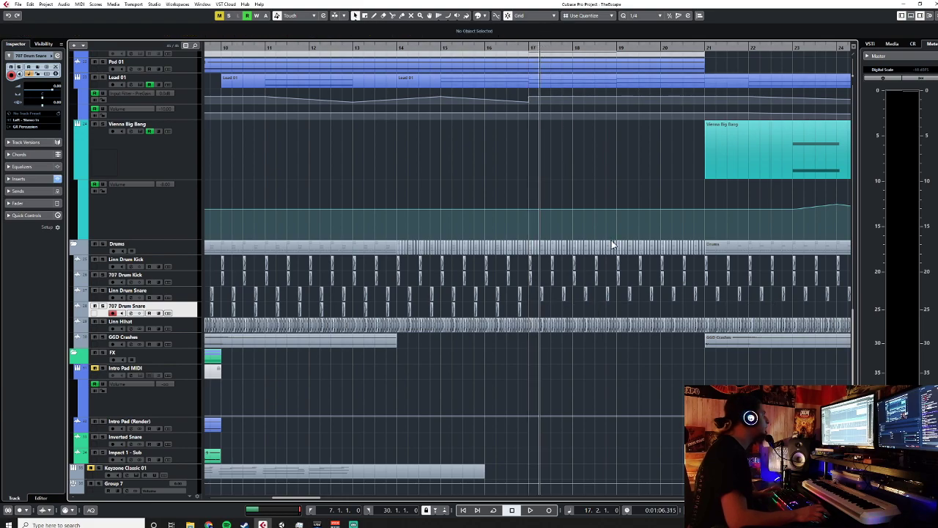
key(ctrl+v)
scroll(613, 244, right, 8)
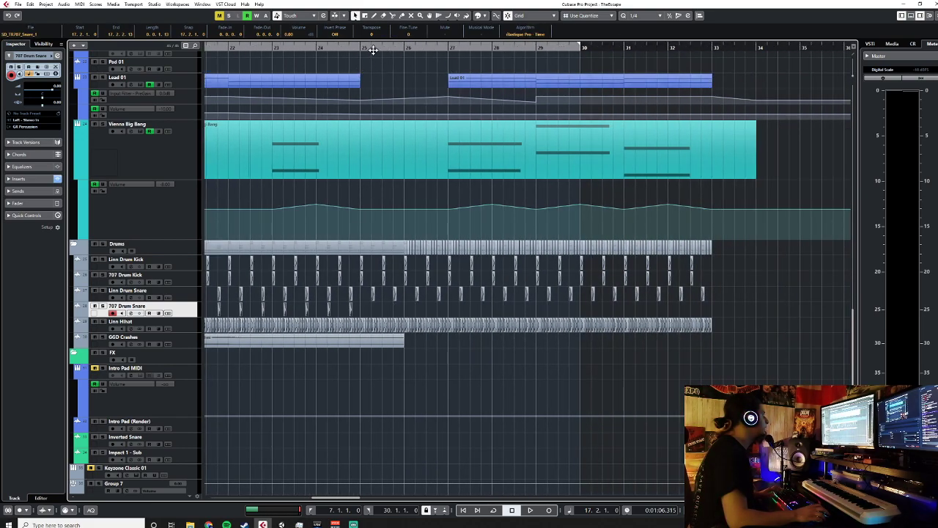
scroll(774, 348, left, 10)
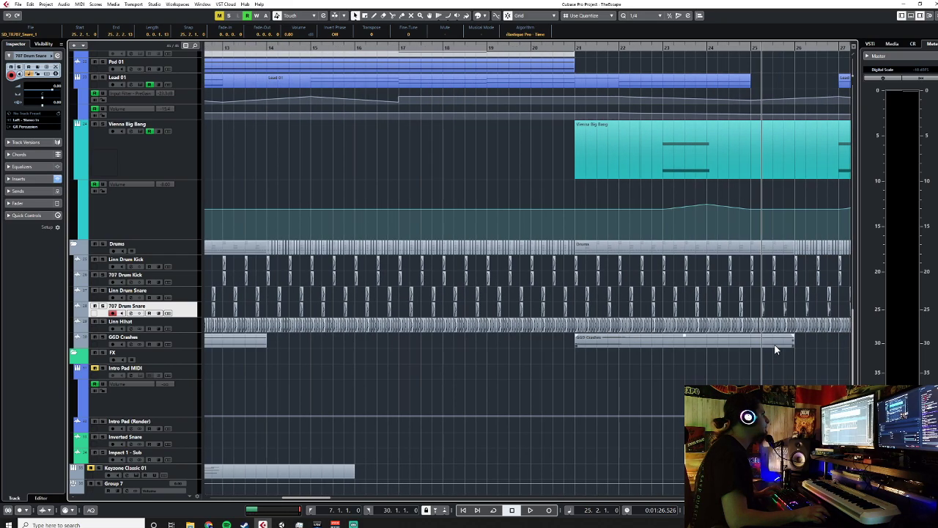
Play the song from bar 7 to check the layered drums, and replay the transition into bar 21
click(349, 46)
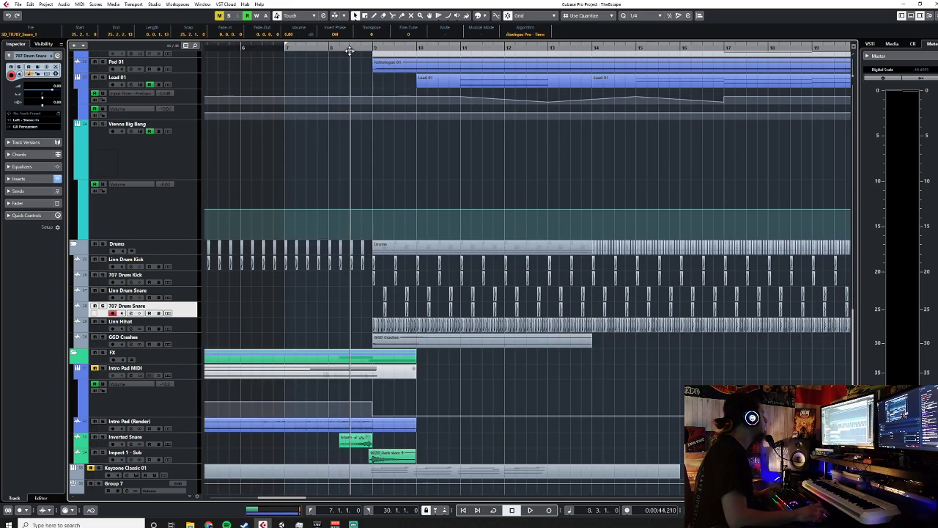
click(286, 48)
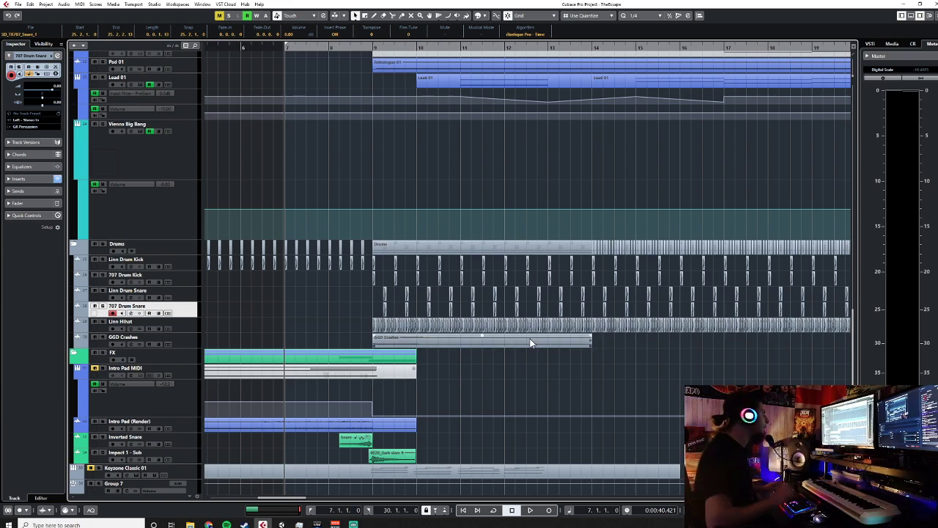
key(space)
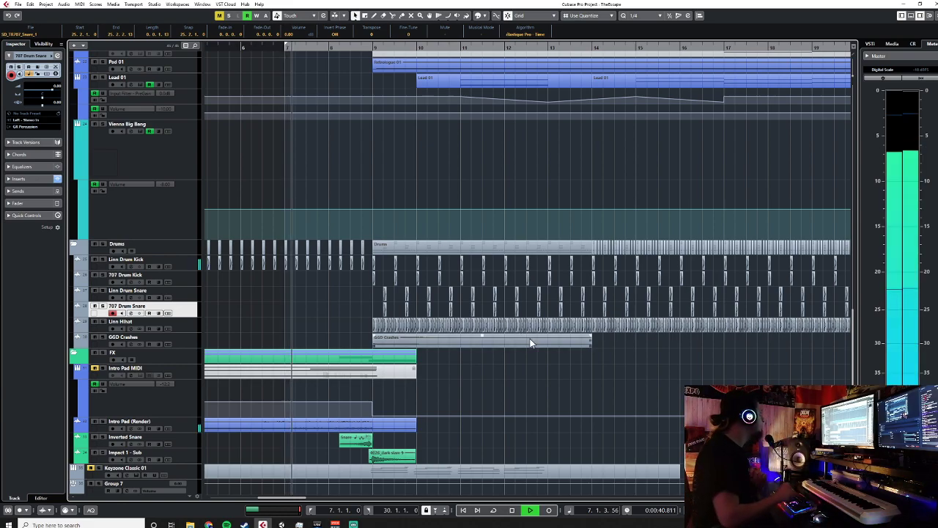
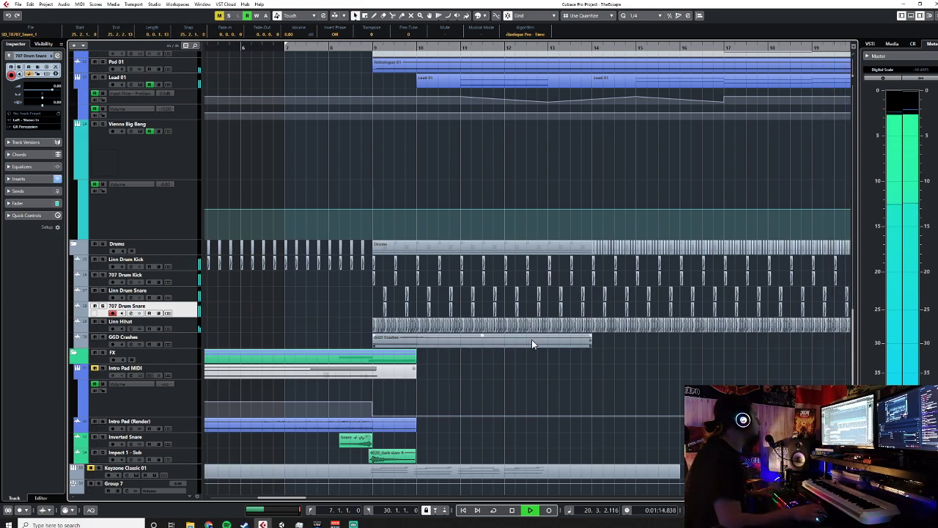
key(g)
key(g)
key(g)
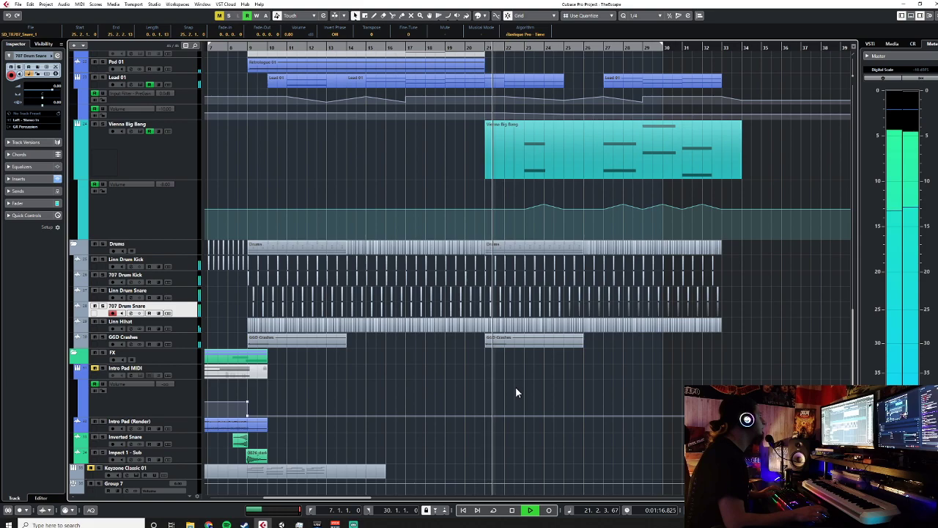
scroll(515, 386, down, 1)
scroll(517, 390, up, 5)
scroll(517, 392, down, 4)
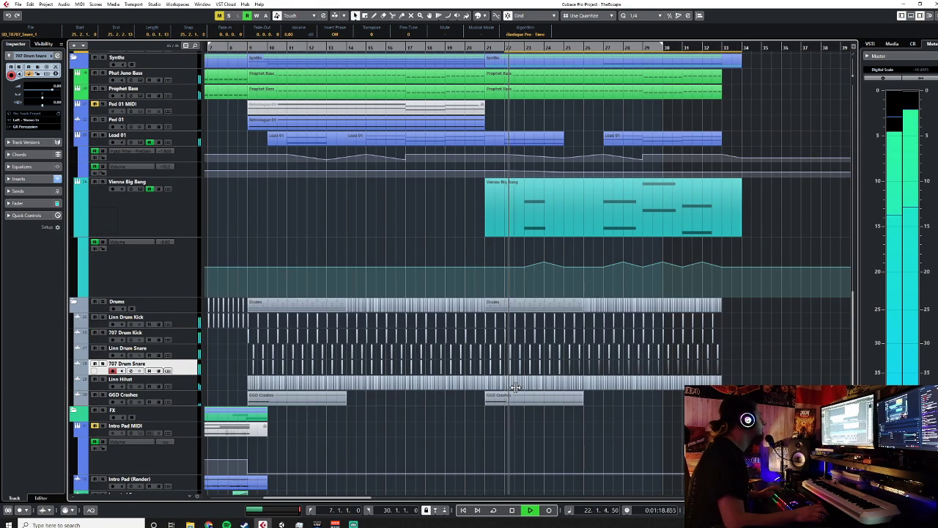
click(465, 46)
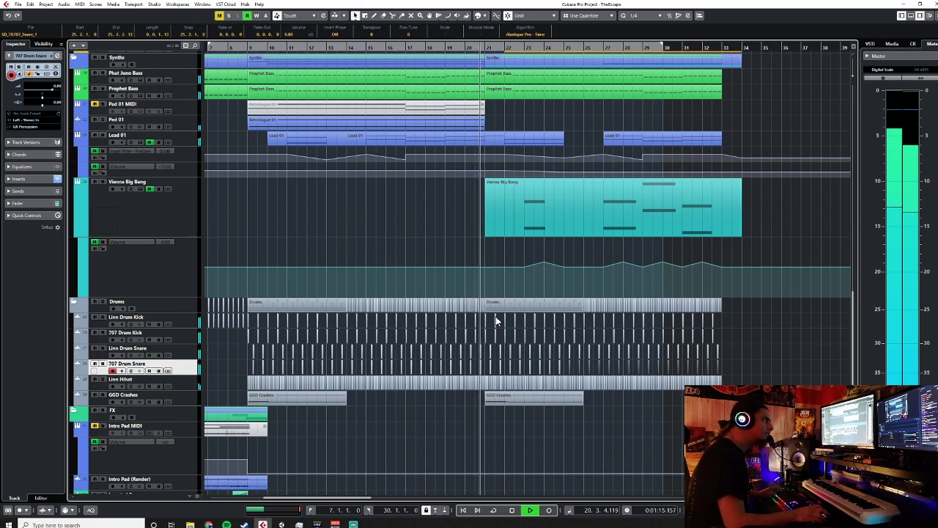
Stop playback, insert a VintageCompressor on the GGD Crashes track and solo that track
click(188, 400)
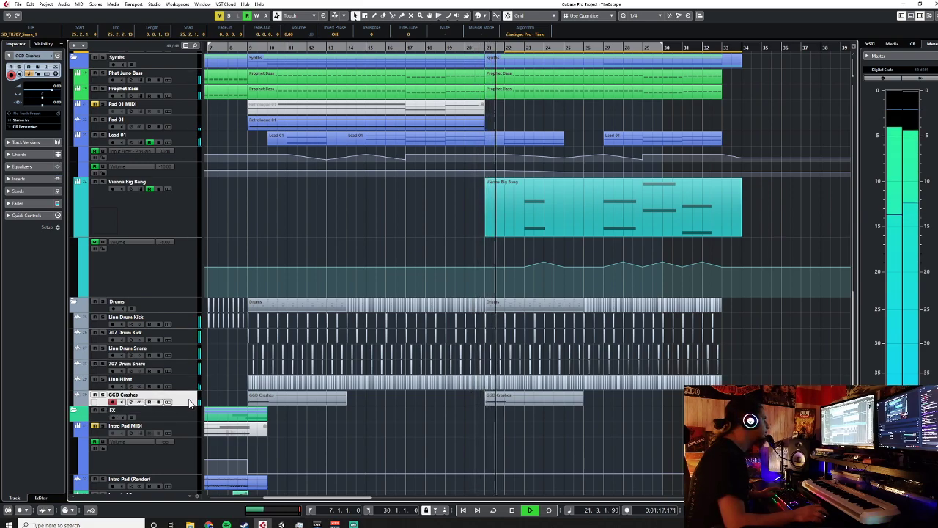
key(space)
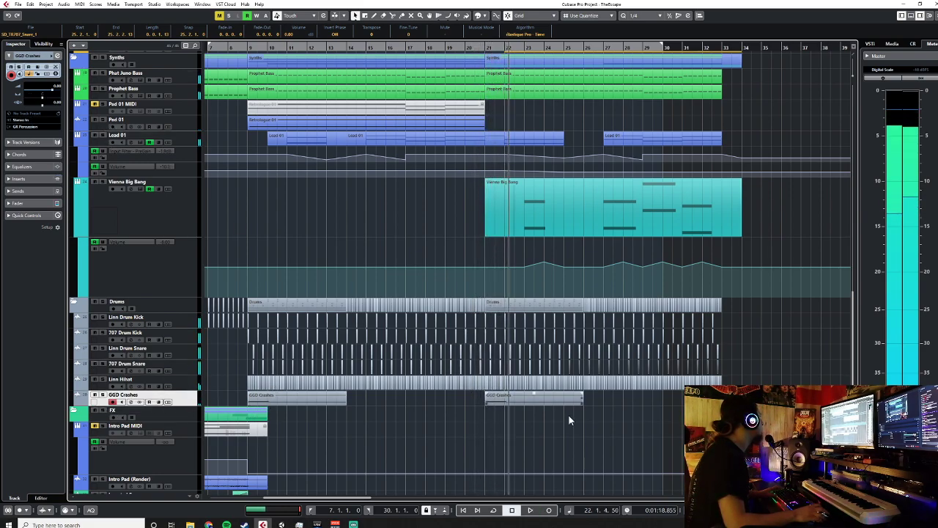
click(31, 177)
click(41, 123)
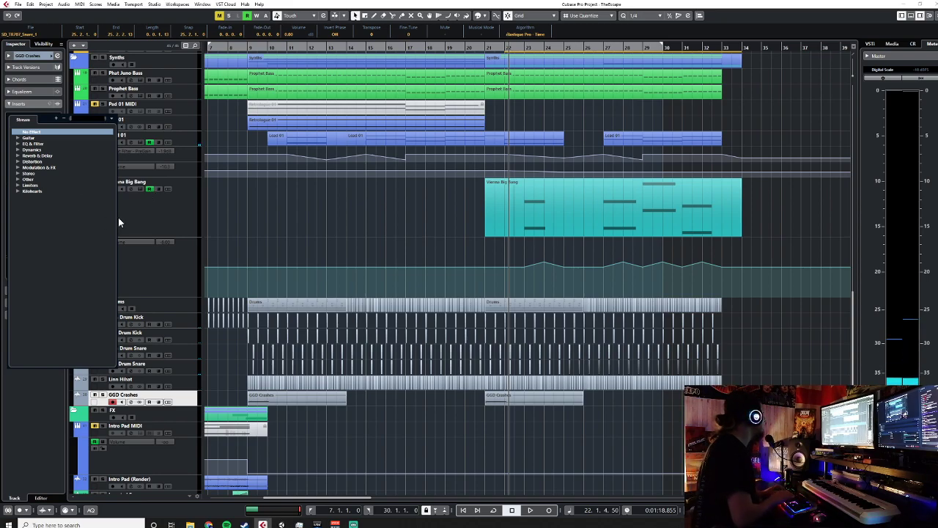
text(comp)
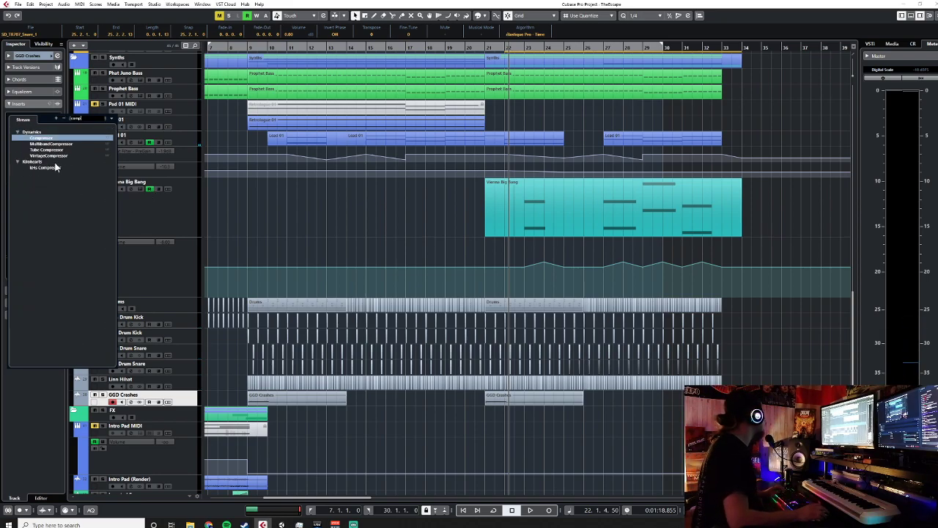
click(48, 155)
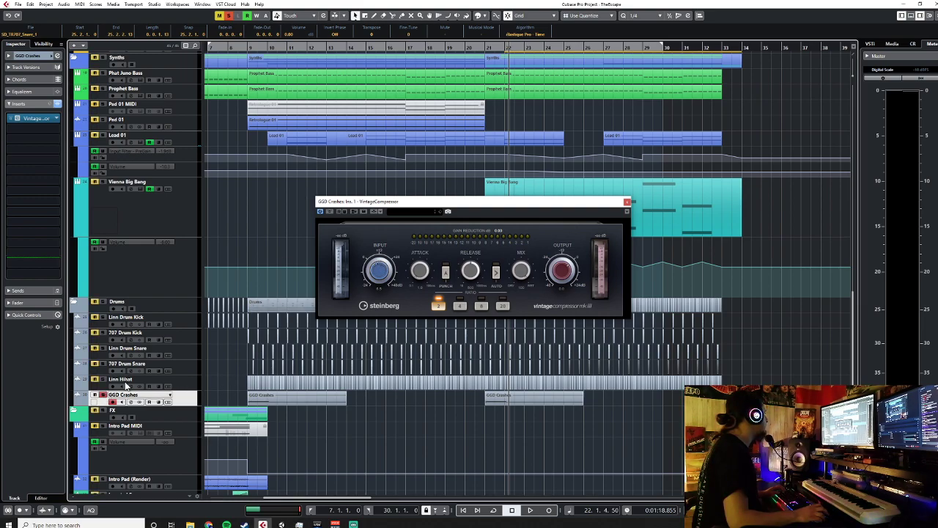
Loop the soloed crashes between bars 9 and 13 and increase the VintageCompressor's attack during playback
drag(210, 46, 379, 54)
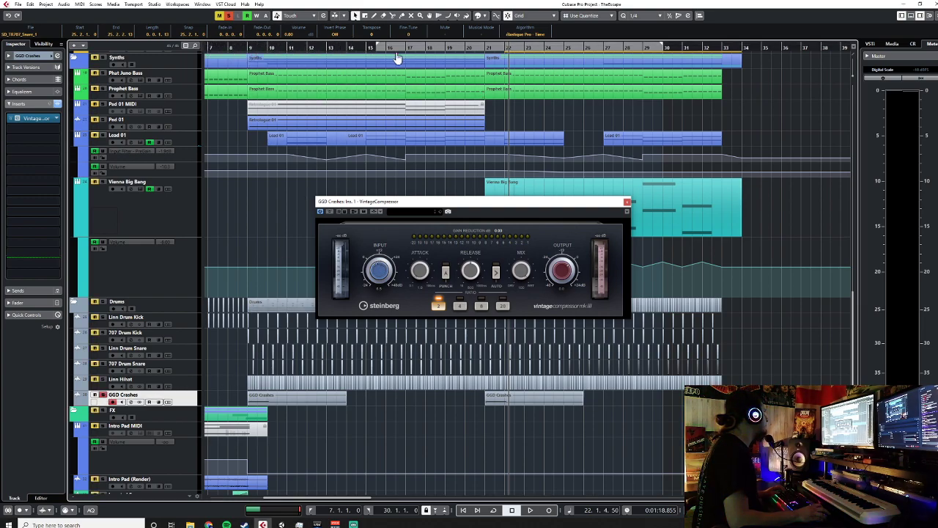
drag(259, 46, 299, 42)
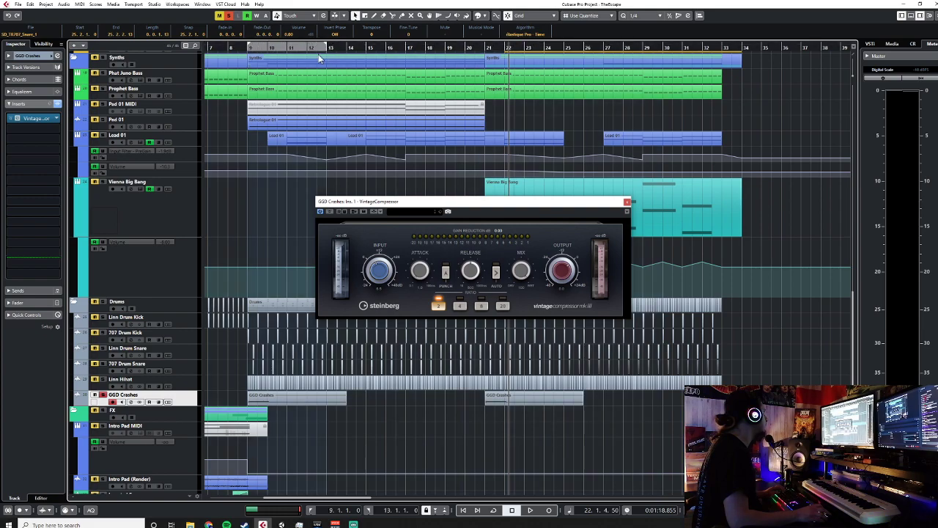
click(251, 46)
click(249, 47)
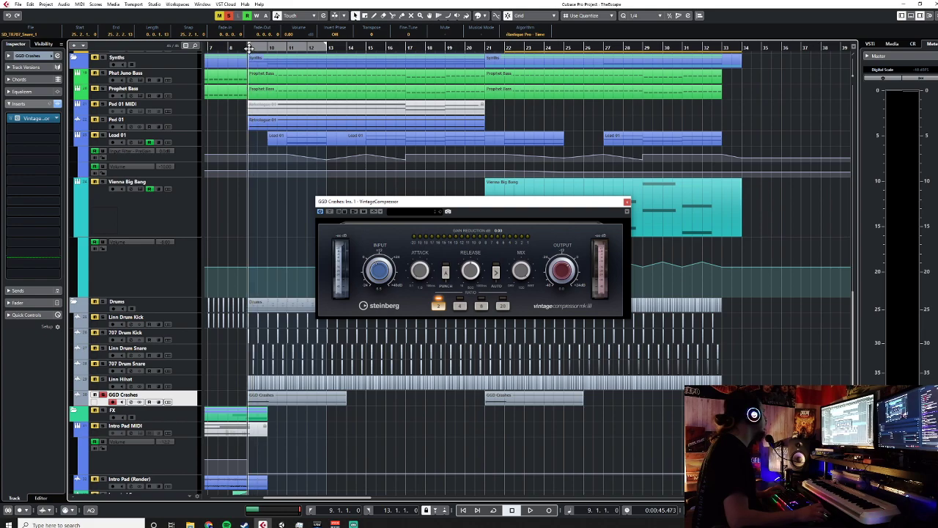
key(KP_Divide)
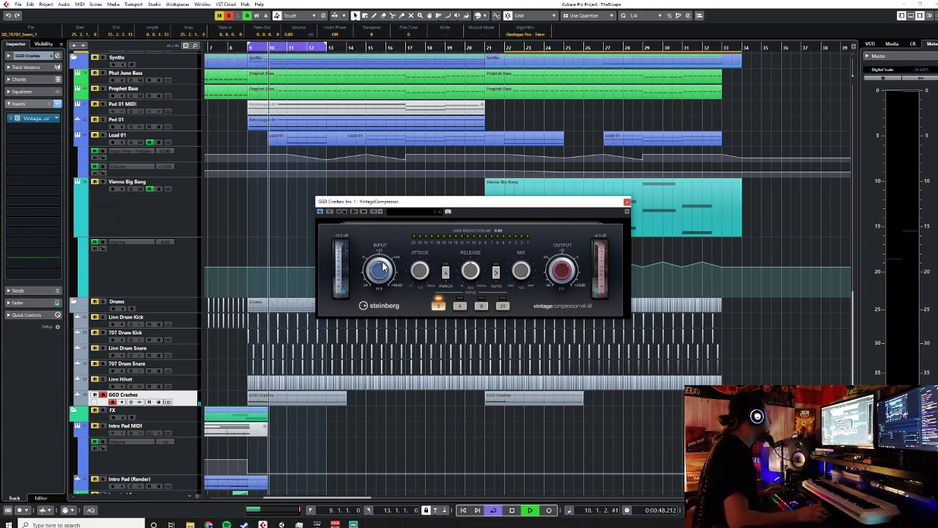
drag(419, 275, 412, 253)
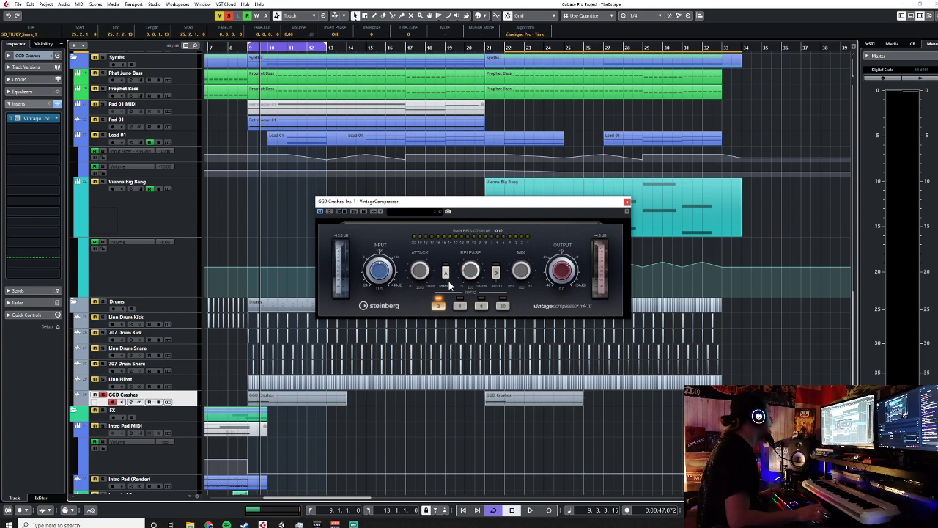
Close the compressor, unsolo GGD Crashes and audition the crashes in the full mix with looping off
click(627, 202)
click(103, 396)
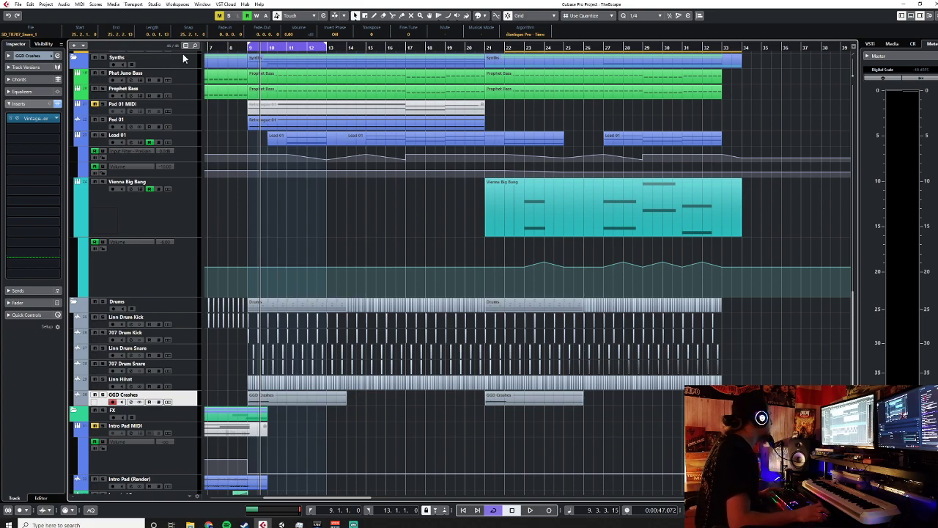
click(210, 51)
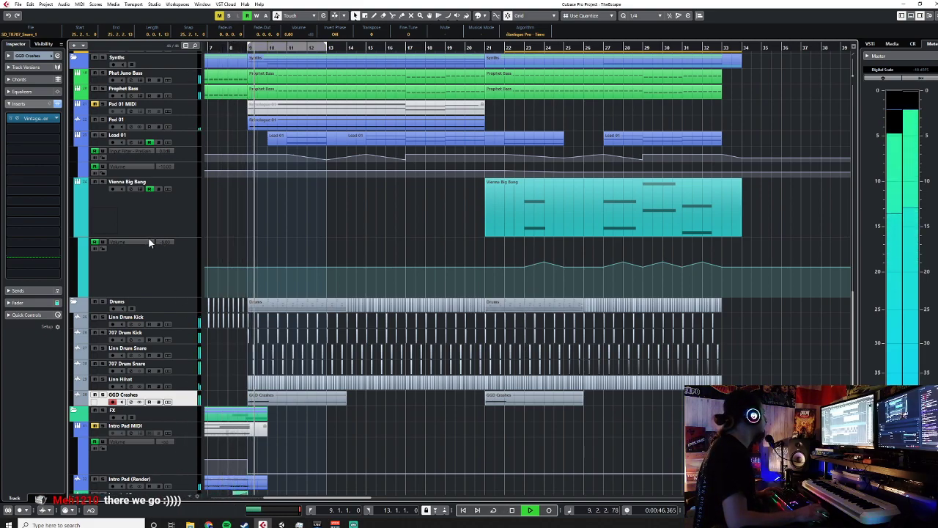
key(space)
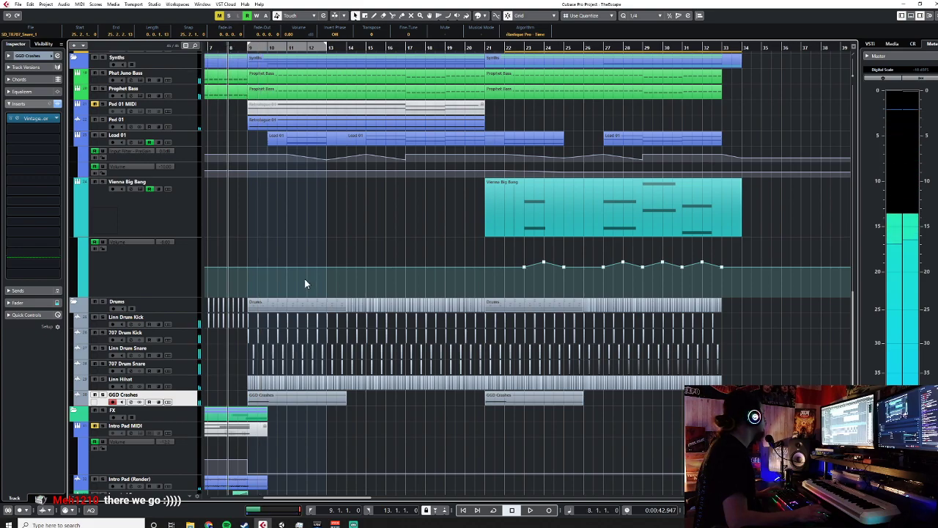
Reopen the VintageCompressor on GGD Crashes, adjust its mix amount and close it
click(35, 119)
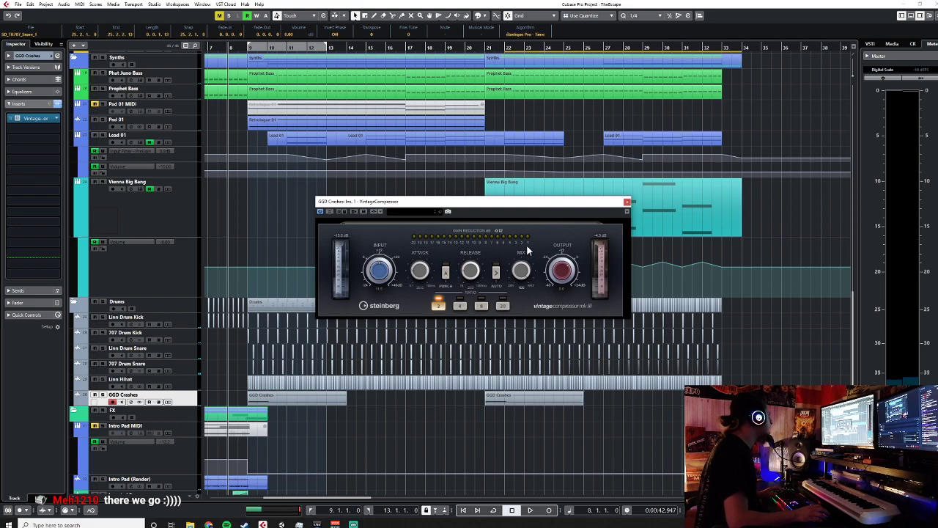
click(626, 201)
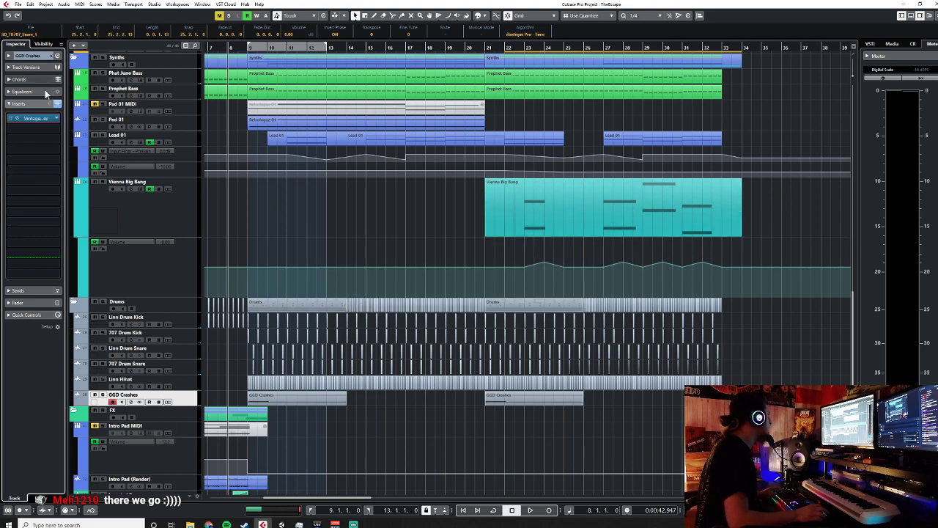
click(22, 119)
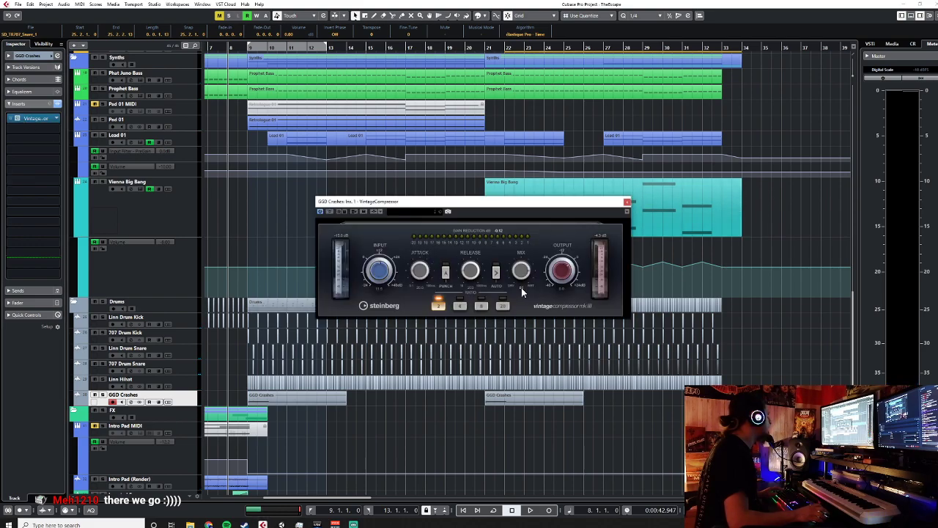
click(627, 201)
Play the full mix around bar 9 to check the compressed crashes
key(space)
click(391, 437)
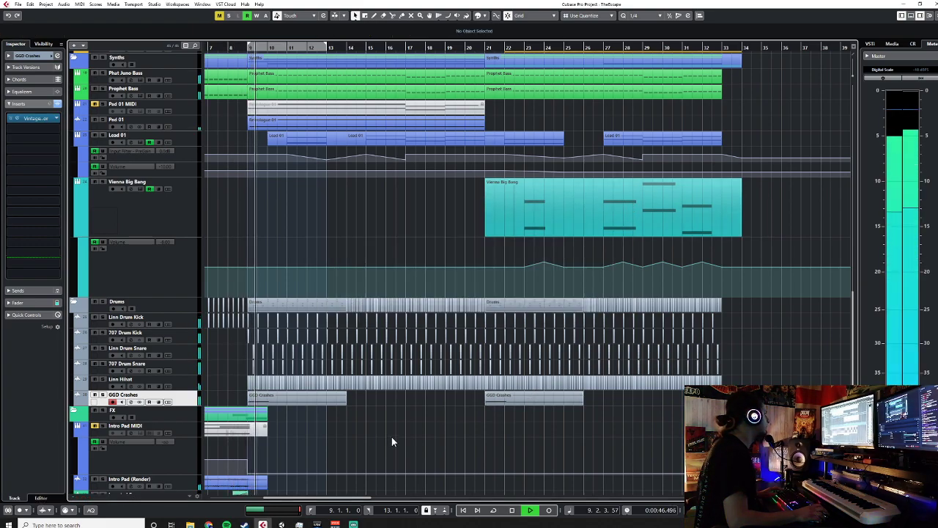
key(space)
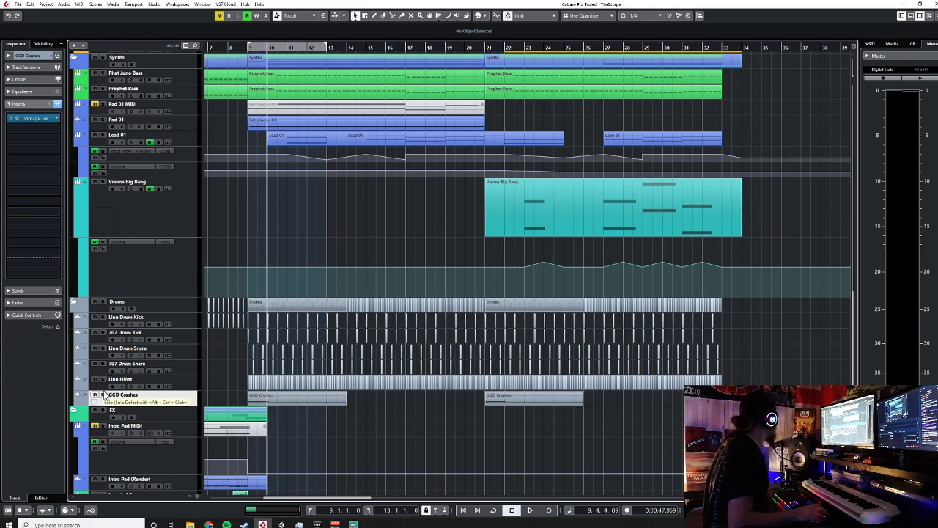
Compare the mix around bar 9 with the GGD Crashes compressor bypassed and with it active again
click(12, 120)
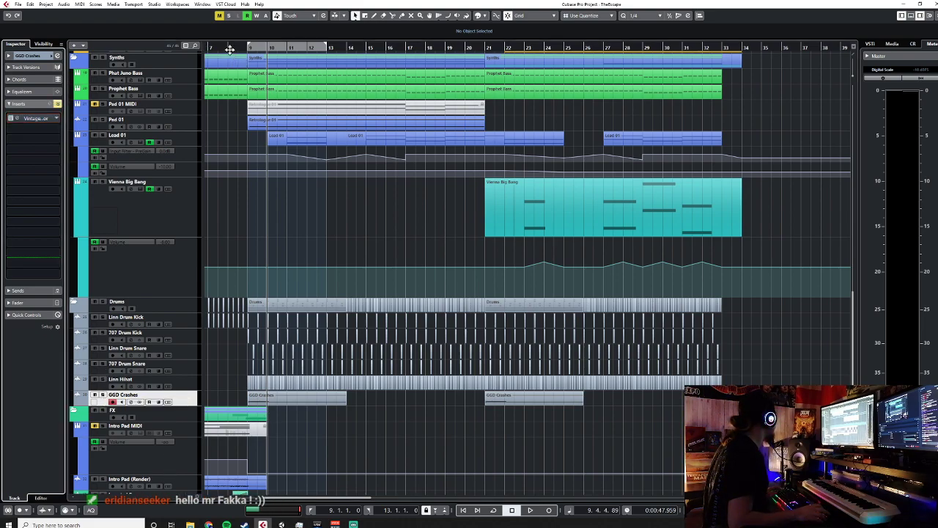
key(space)
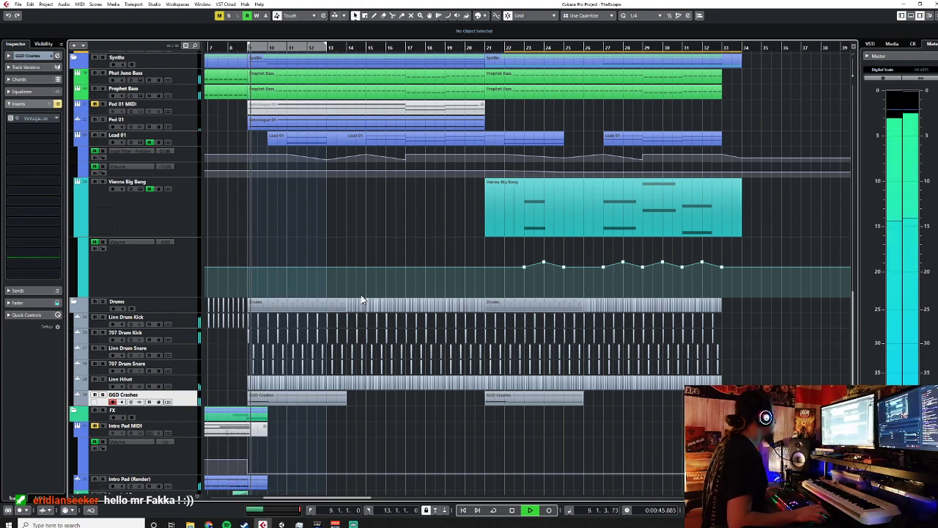
key(space)
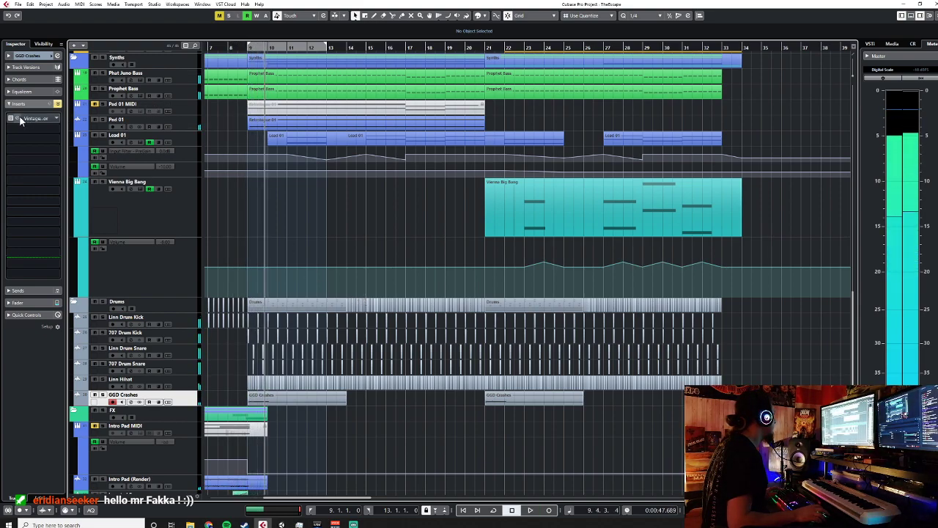
click(11, 119)
click(230, 48)
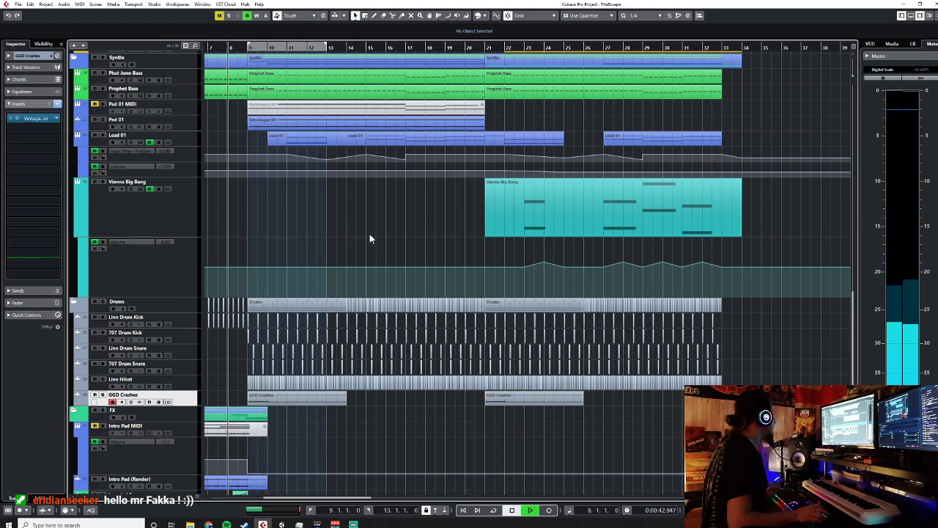
Stop the full-mix playback, solo GGD Crashes and audition the crashes alone around bar 9
key(space)
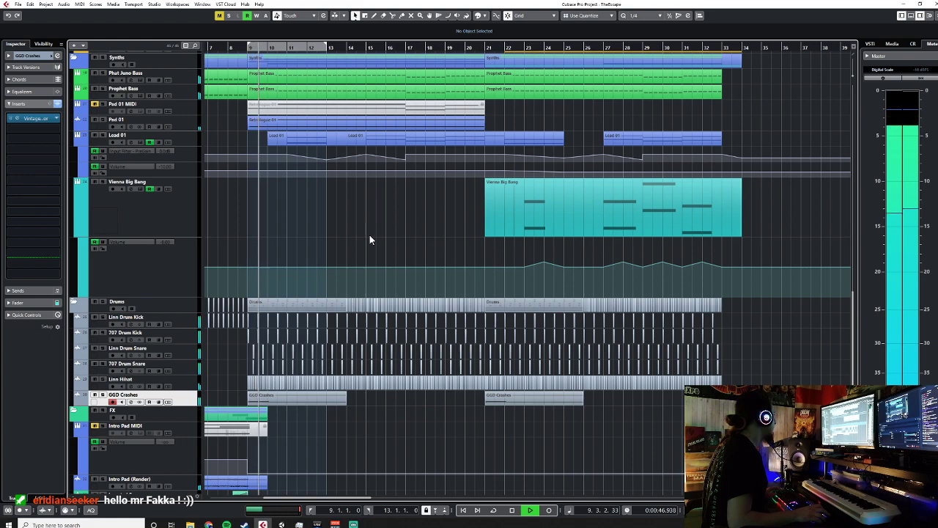
key(space)
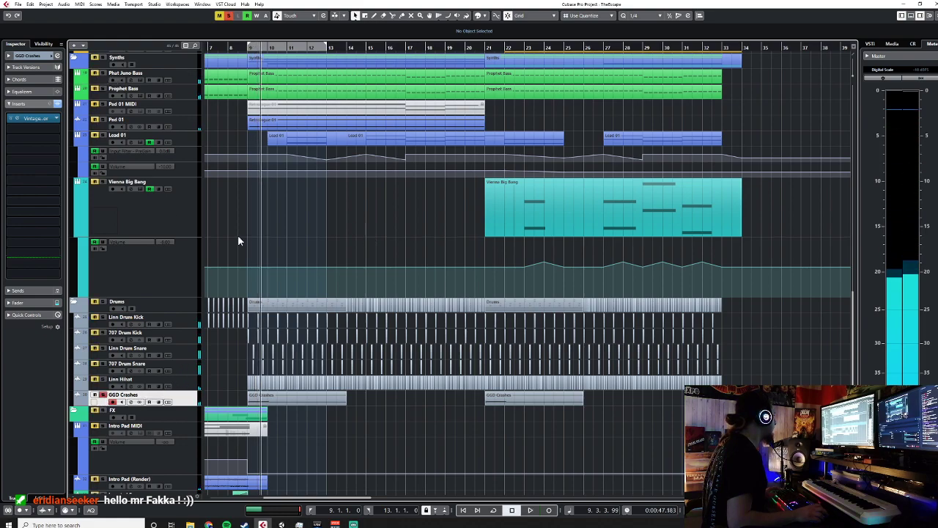
click(239, 58)
key(space)
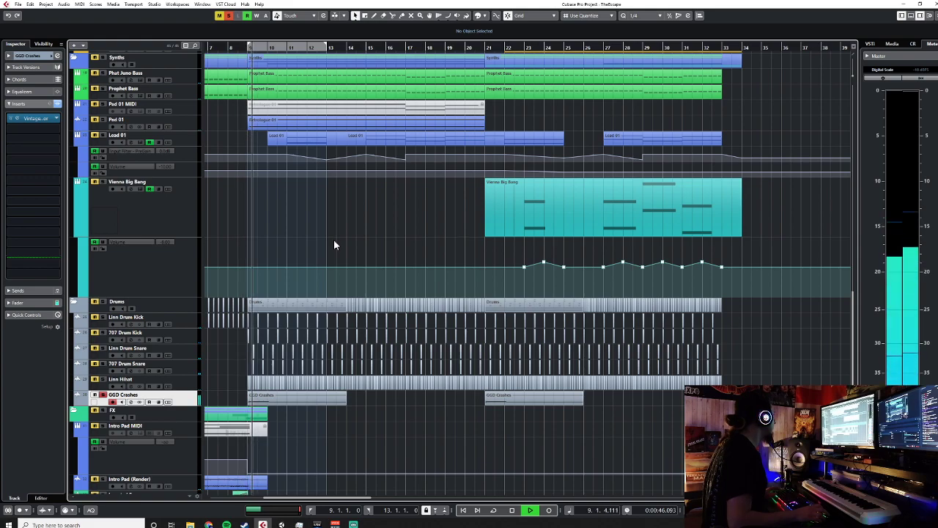
key(space)
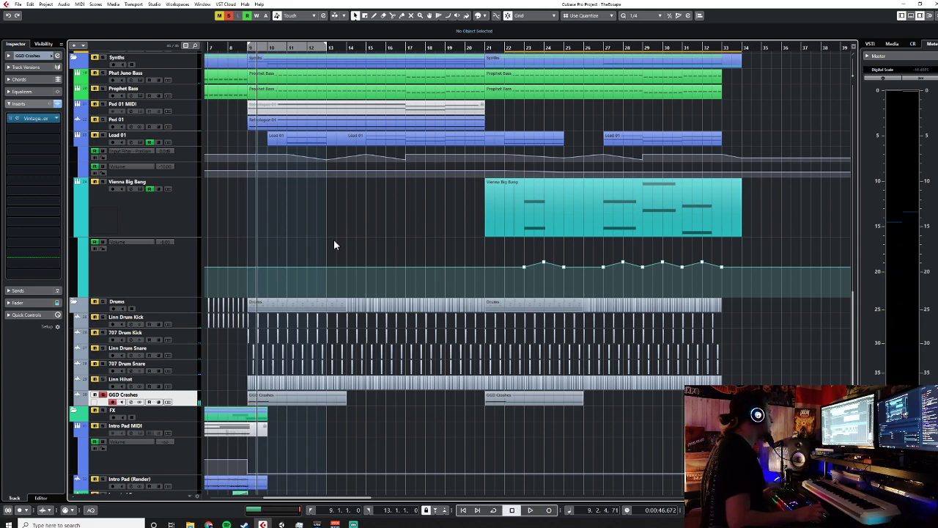
Try the auto release in the VintageCompressor on GGD Crashes, audition the soloed crashes and switch auto release off again
click(20, 120)
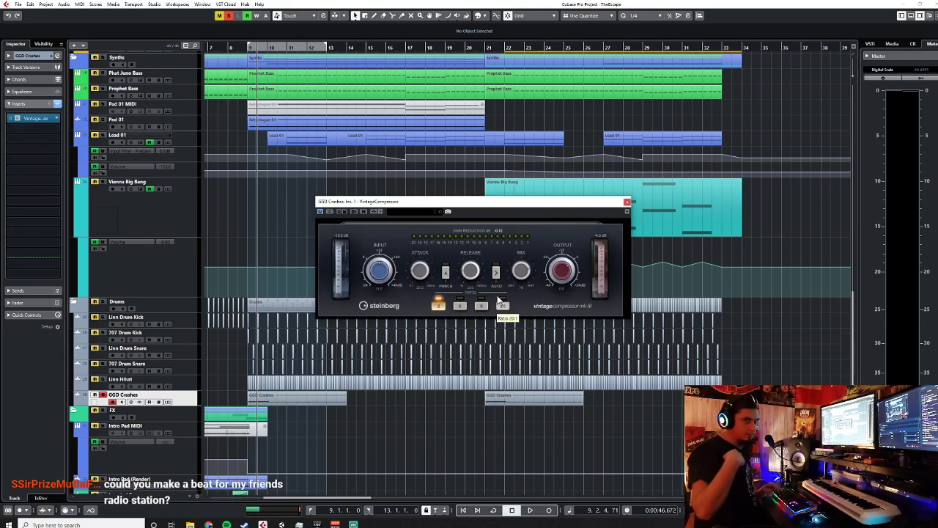
click(496, 272)
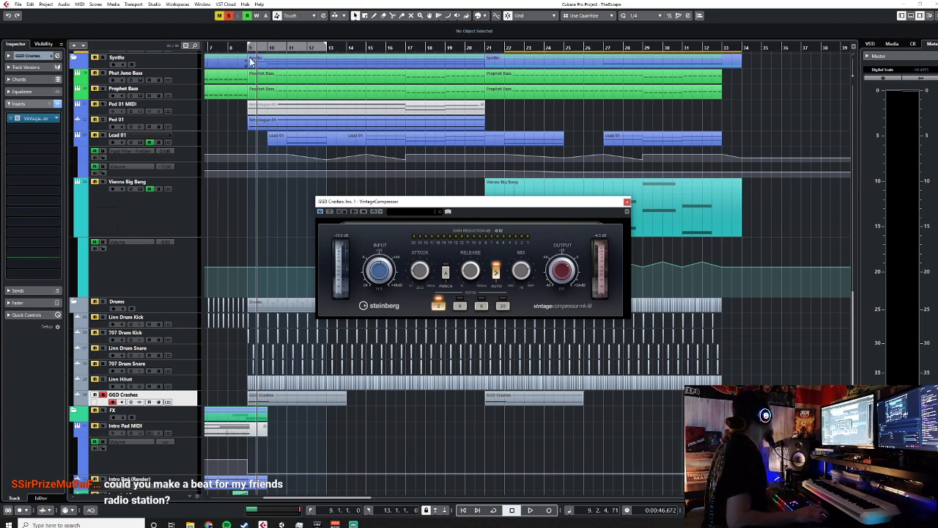
click(101, 394)
key(space)
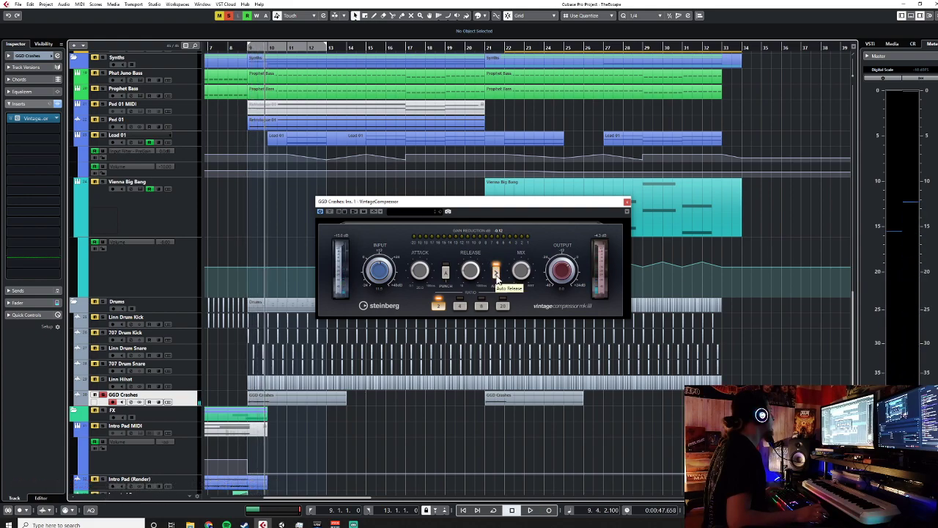
click(496, 274)
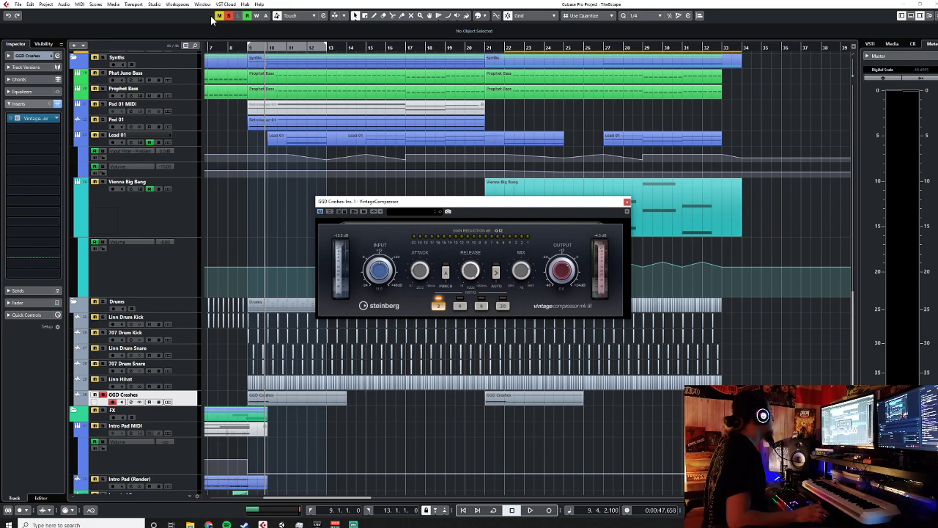
Play the soloed GGD Crashes around bar 9 twice to judge the compression with auto release off
click(235, 48)
key(space)
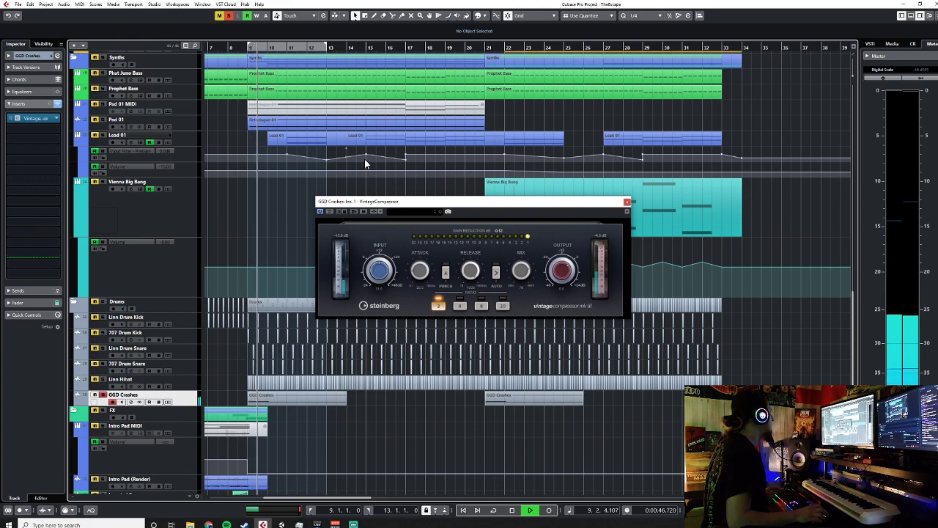
key(space)
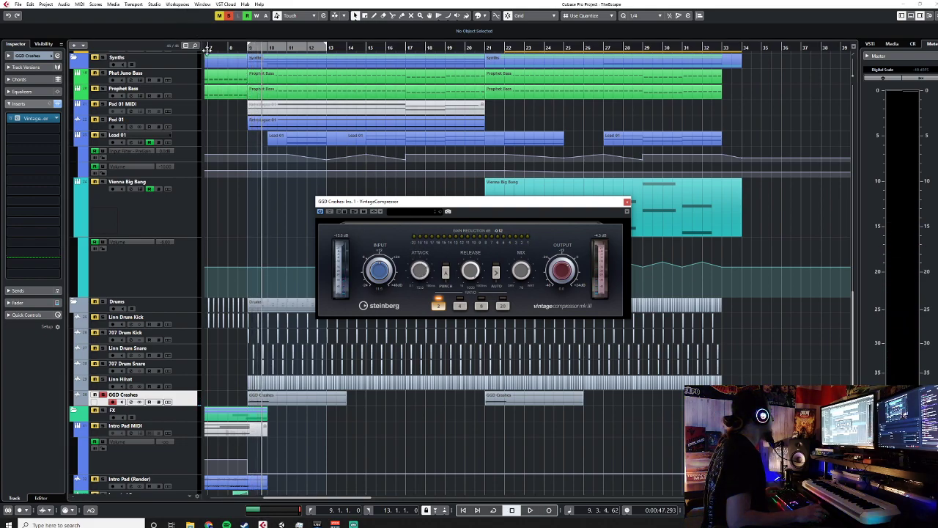
click(237, 48)
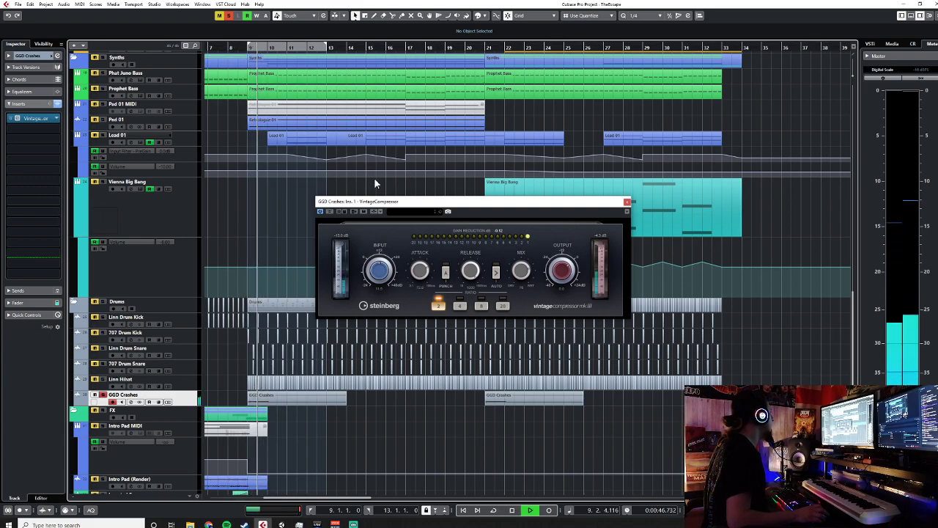
key(space)
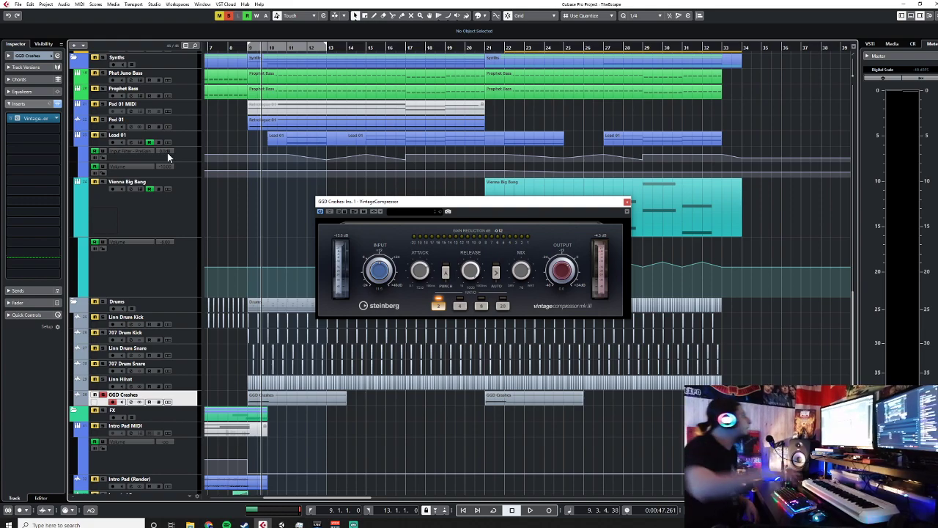
Replace the VintageCompressor insert on GGD Crashes with VBC FG-Grey, discarding the old compressor's changes
click(46, 119)
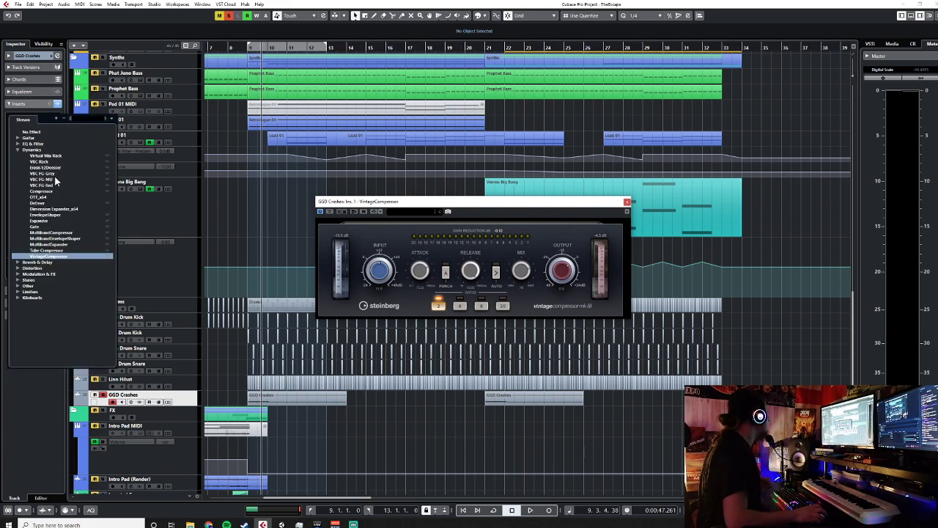
text(gre)
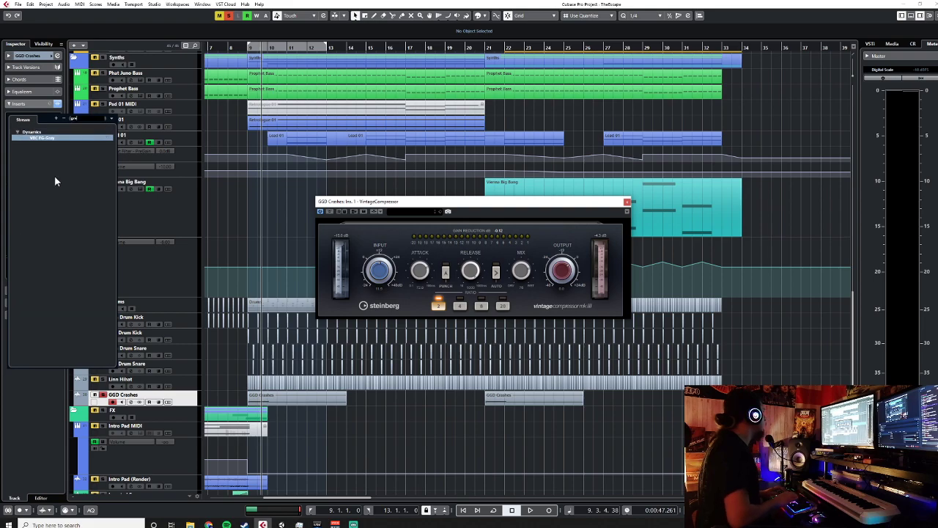
text(y)
key(Return)
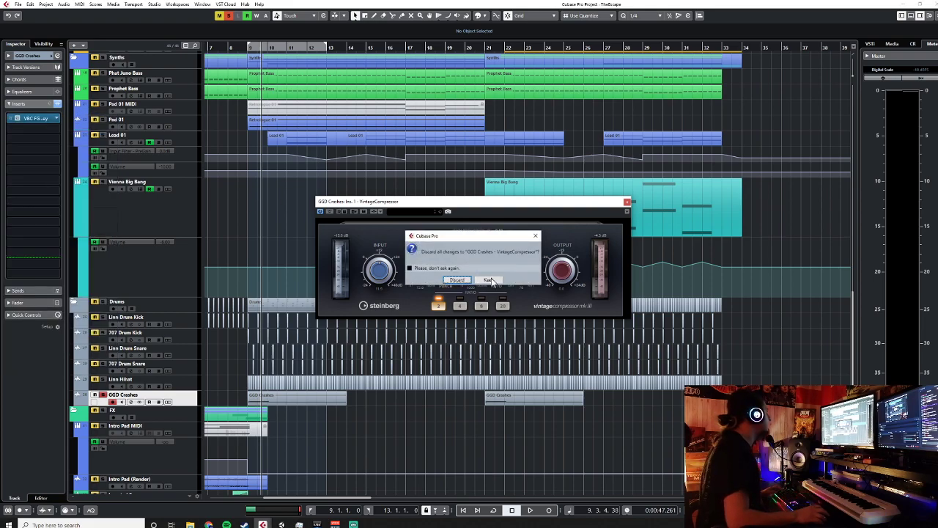
click(465, 286)
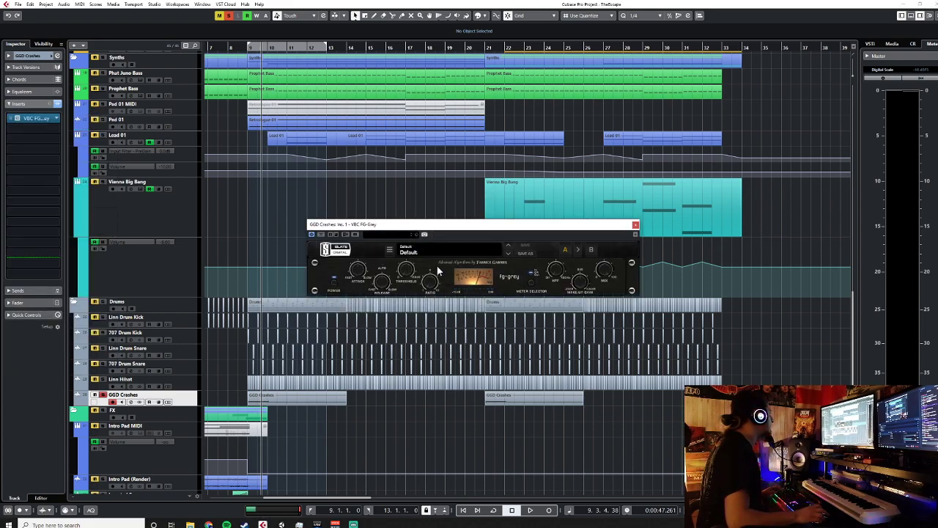
Load the factory preset 11 Crush 1 in the FG-Grey compressor and set its mix to 57%
mouse_move(438, 265)
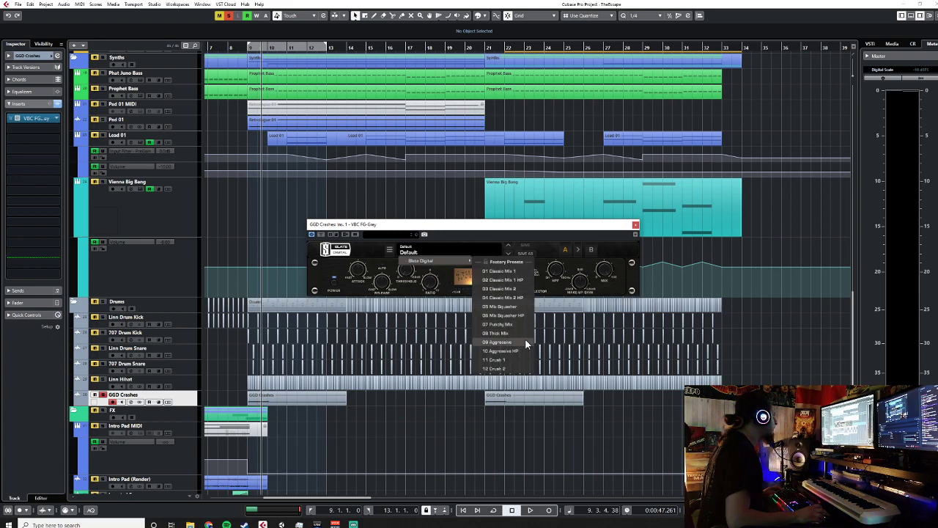
click(518, 359)
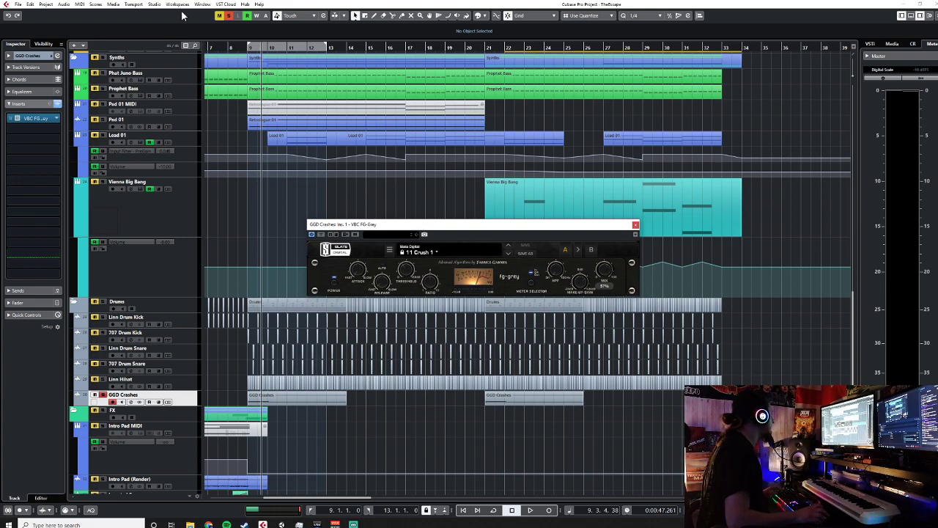
click(223, 47)
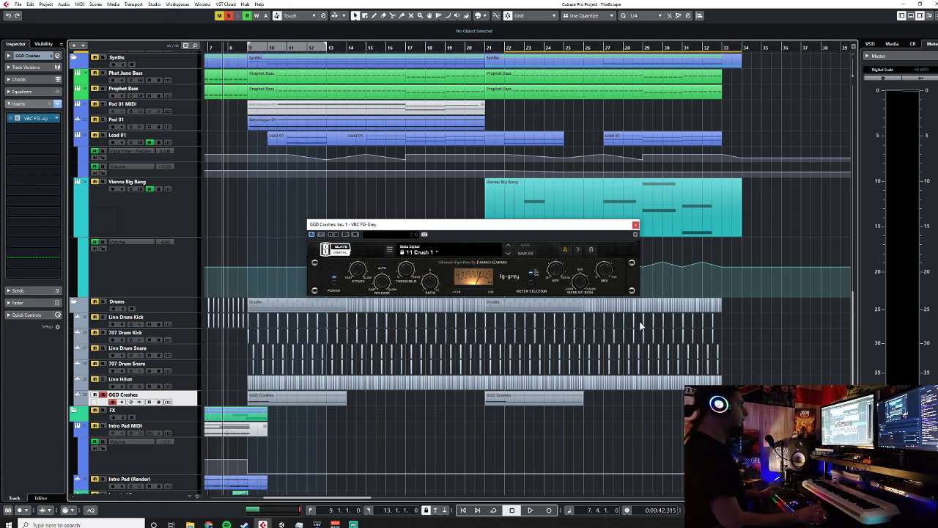
Set the GGD Crashes track volume to -10 and audition the soloed crashes through bar 9
click(21, 58)
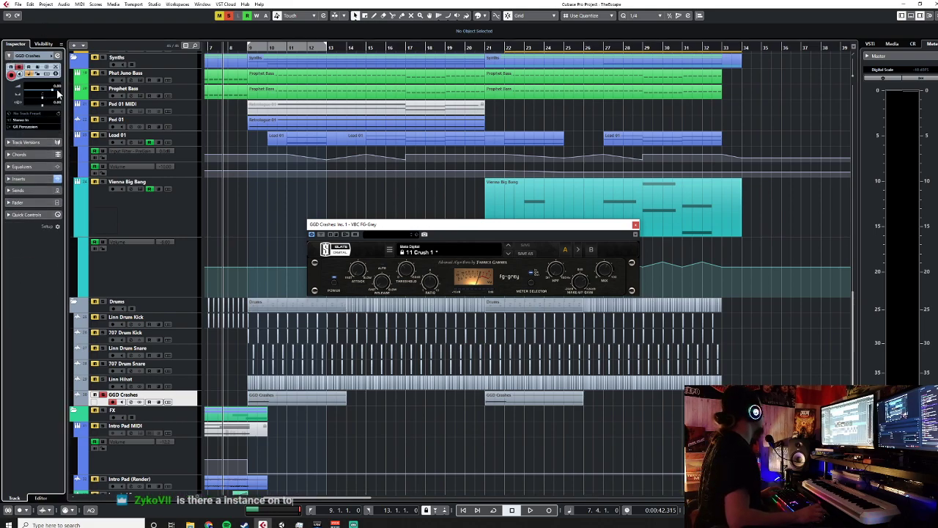
text(-10)
key(Return)
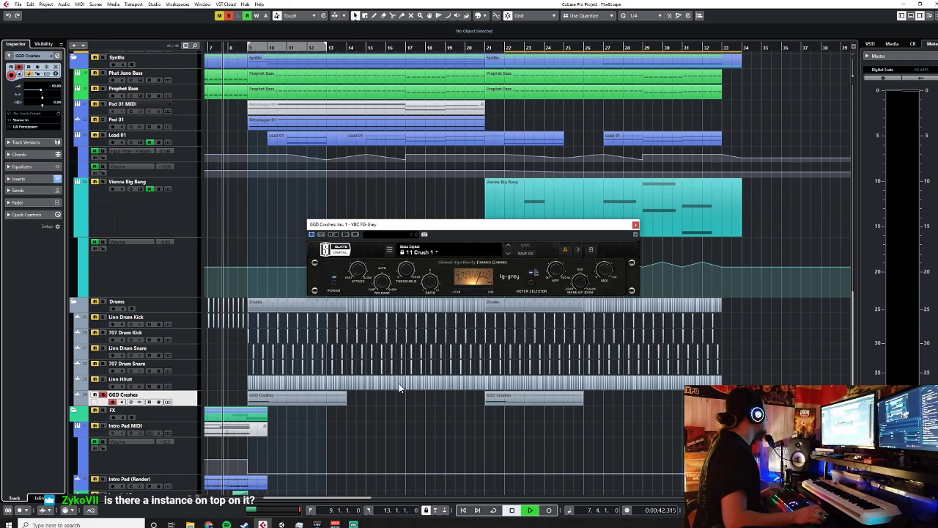
key(space)
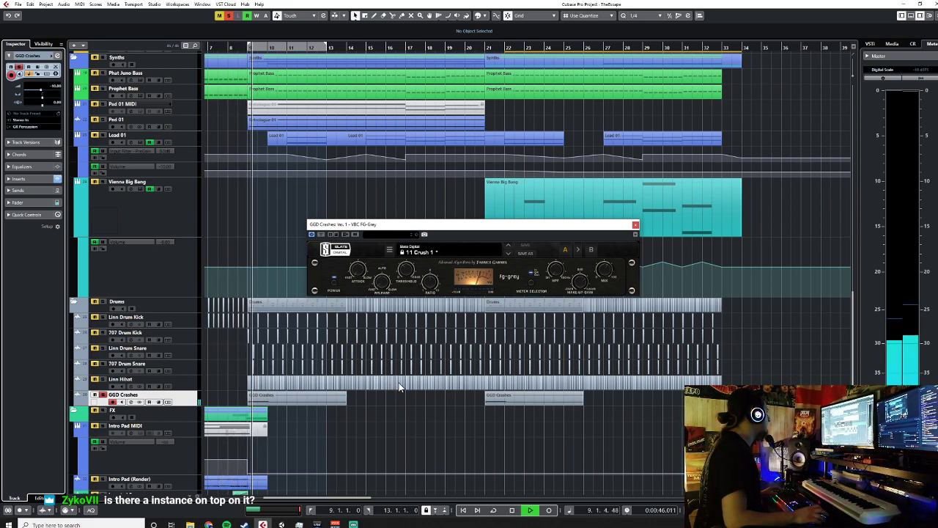
key(space)
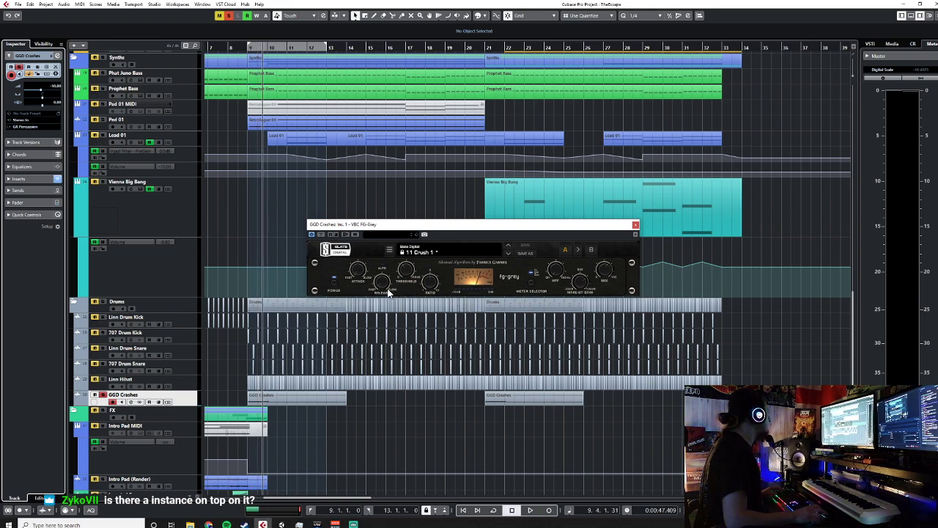
Set the GGD Crashes track volume to -2.00 and audition the unsoloed crashes in the full mix around bar 9
click(241, 47)
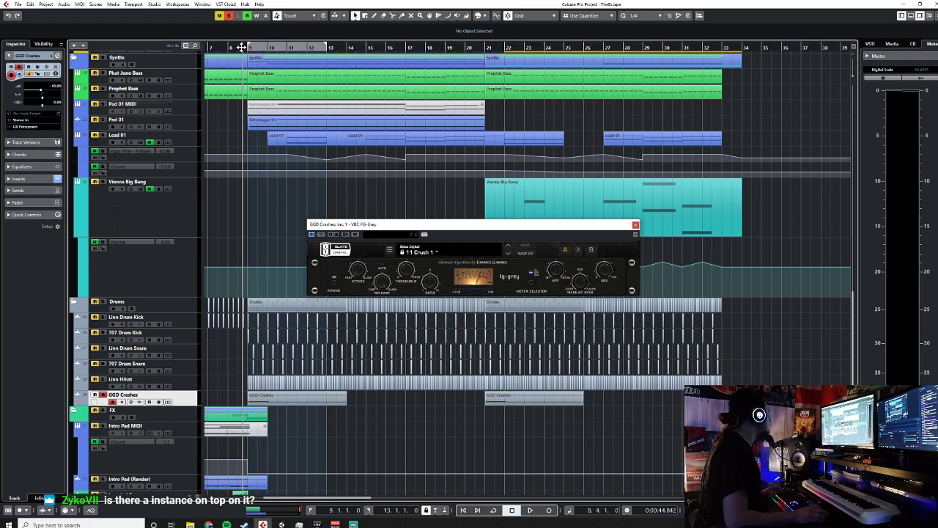
mouse_move(379, 279)
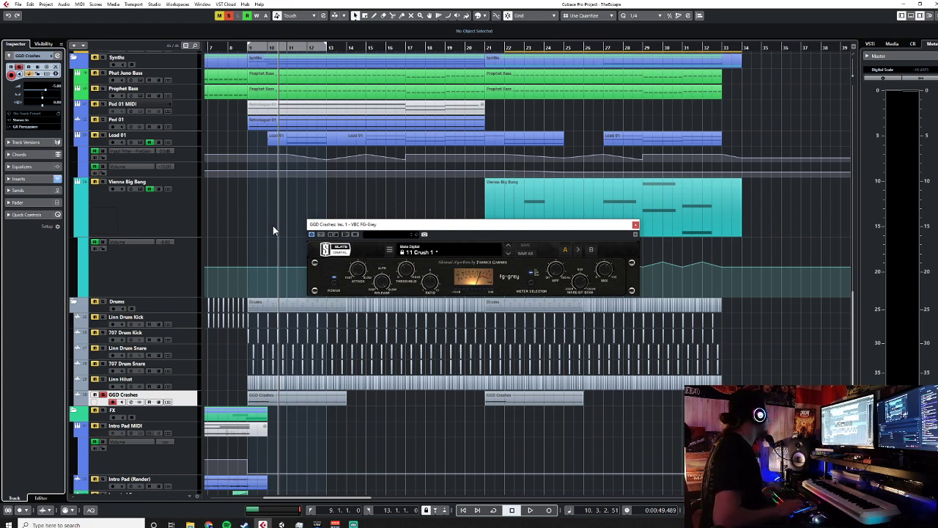
click(226, 50)
key(space)
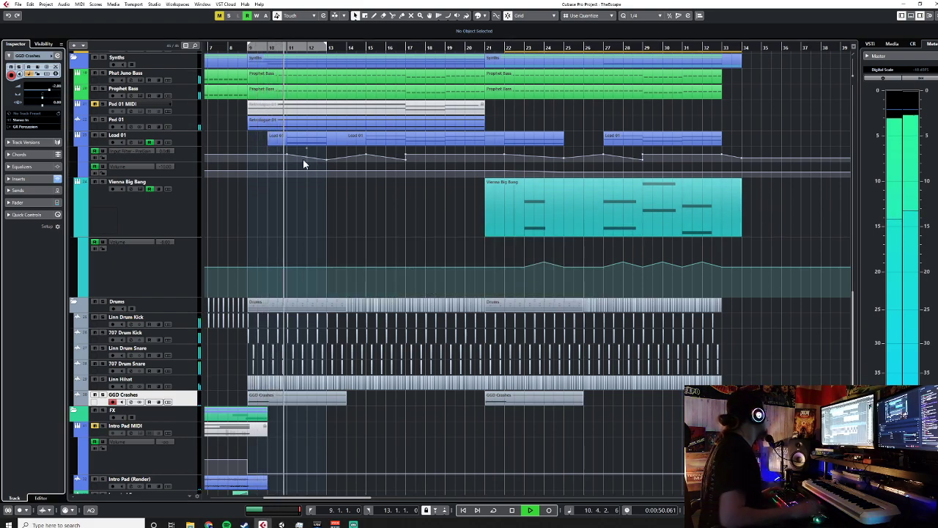
click(232, 50)
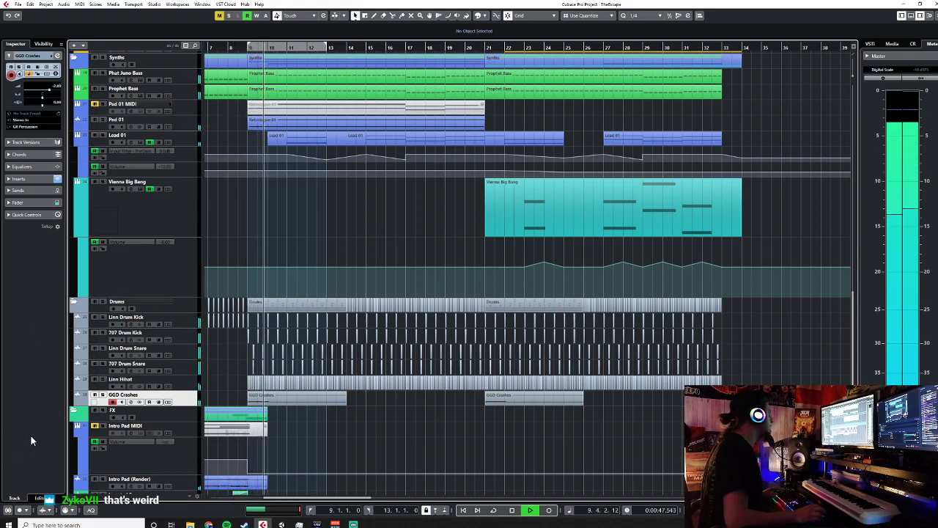
key(space)
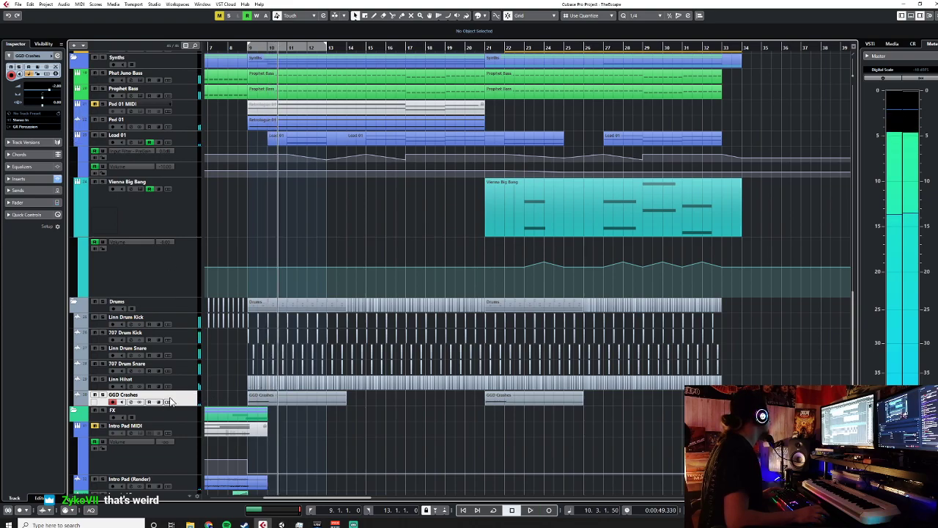
Solo the GR Percussion group among the group tracks and review its automation around bar 9
scroll(274, 296, up, 15)
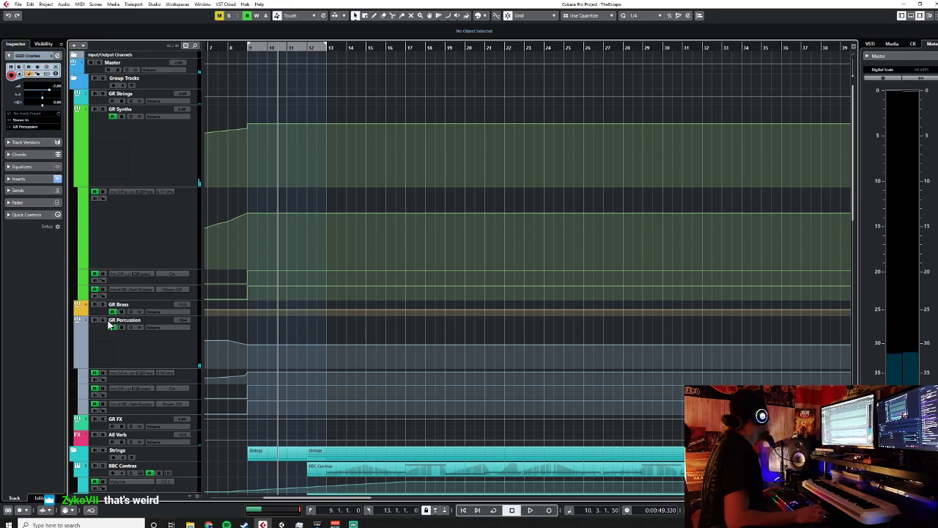
scroll(332, 323, down, 15)
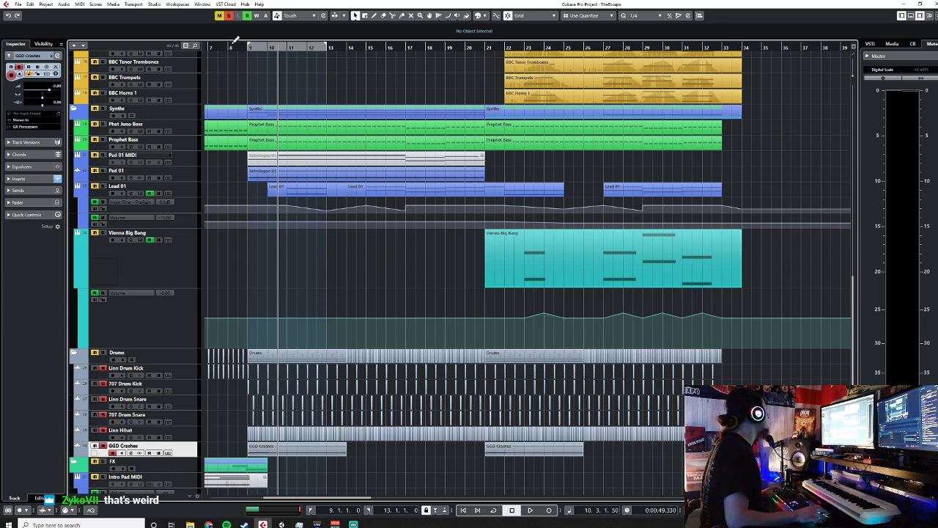
scroll(326, 266, up, 15)
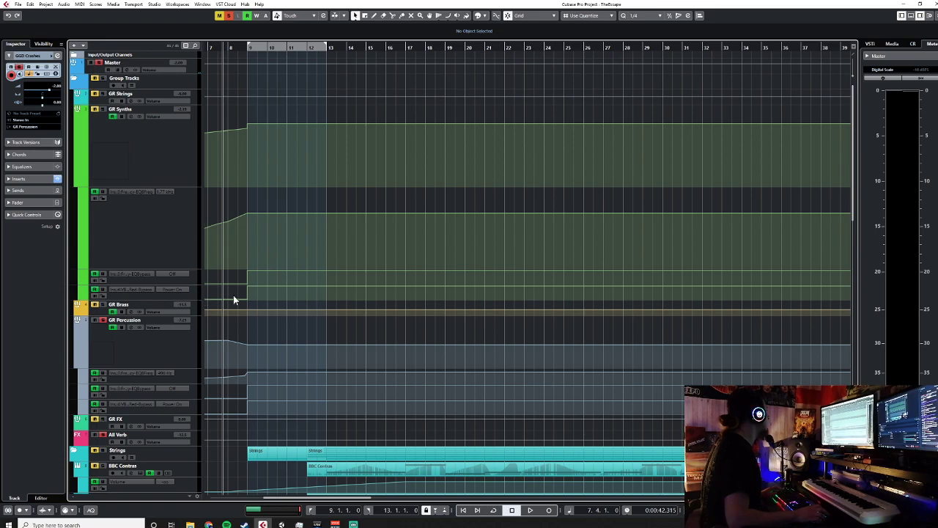
scroll(356, 286, down, 3)
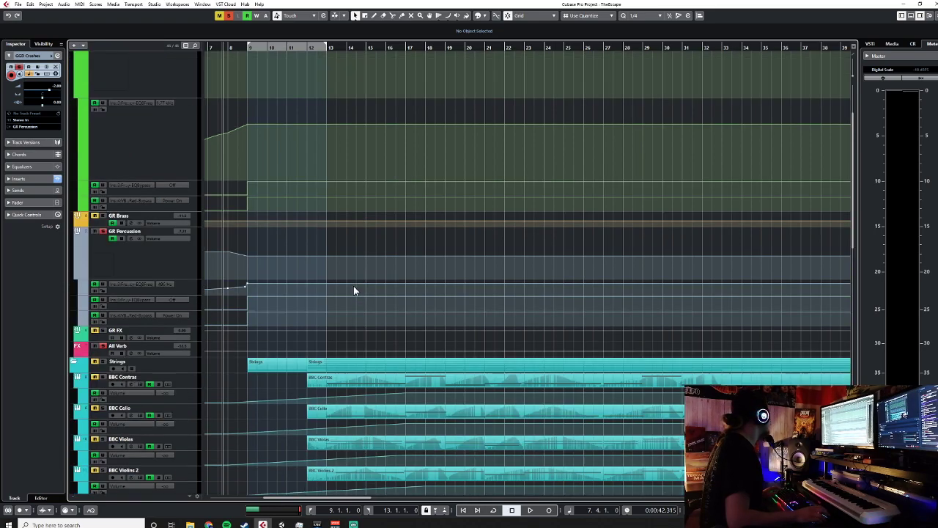
scroll(277, 286, up, 3)
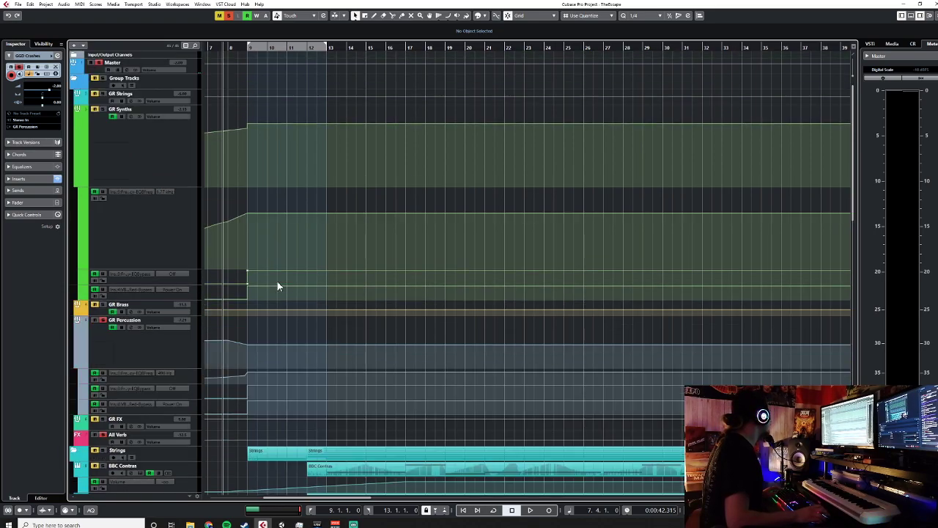
Select the Master channel to view its inserts and play the soloed drums around bar 9
click(184, 71)
scroll(331, 286, down, 15)
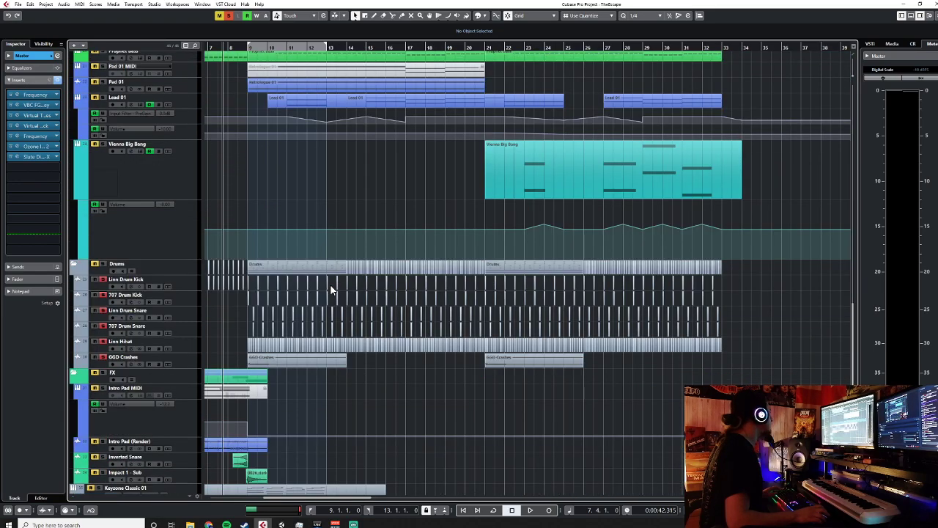
scroll(330, 289, down, 2)
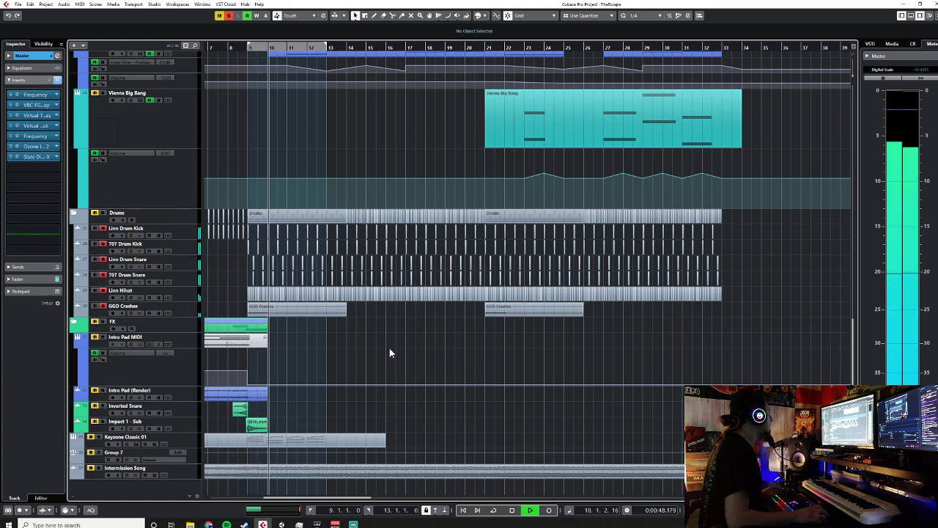
Take the GR Percussion group out of solo and check the inserts of the GGD Crashes track
scroll(343, 330, up, 10)
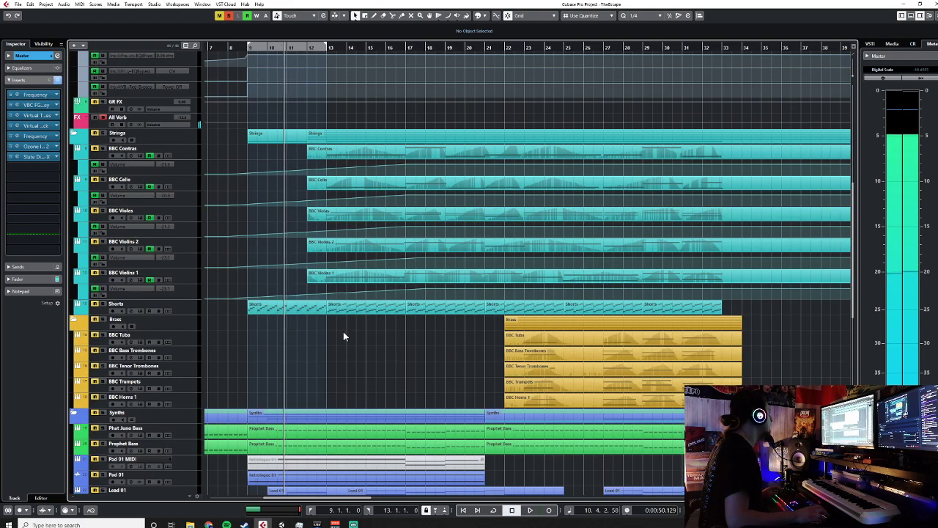
scroll(343, 331, up, 10)
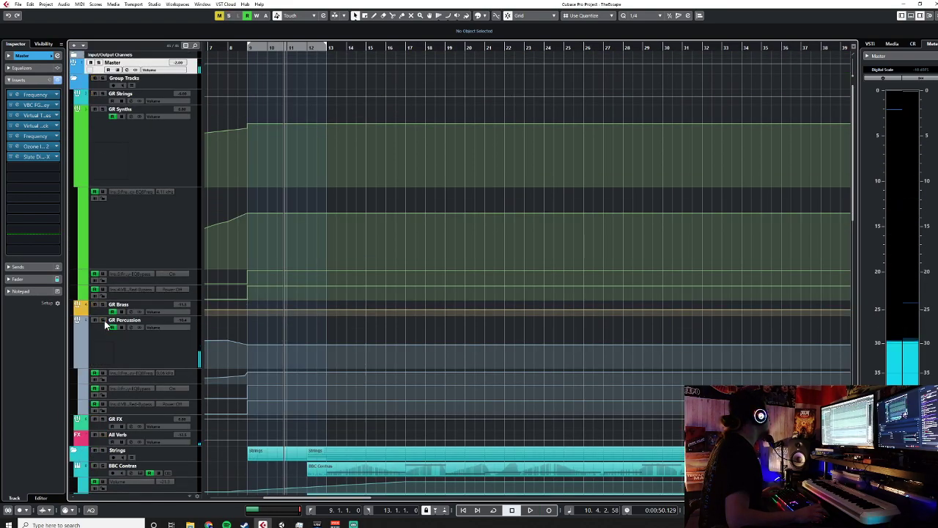
scroll(388, 271, down, 15)
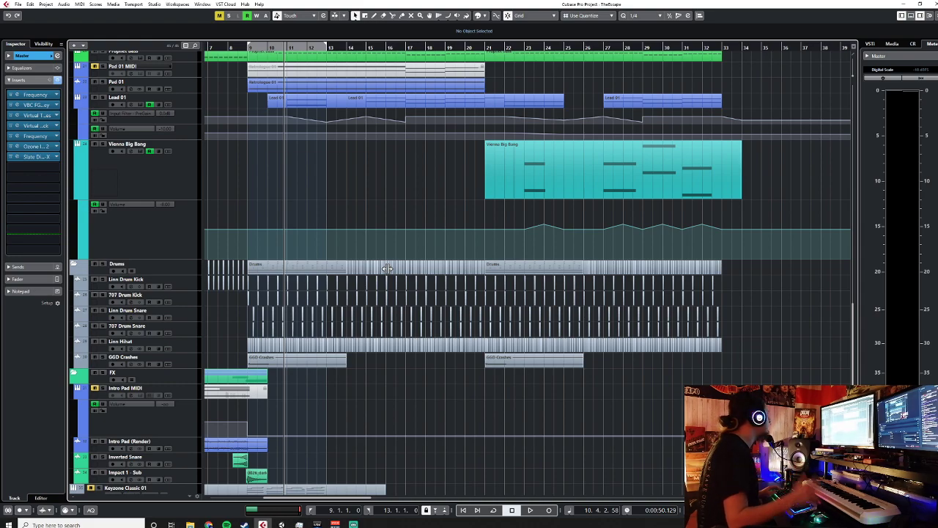
click(140, 360)
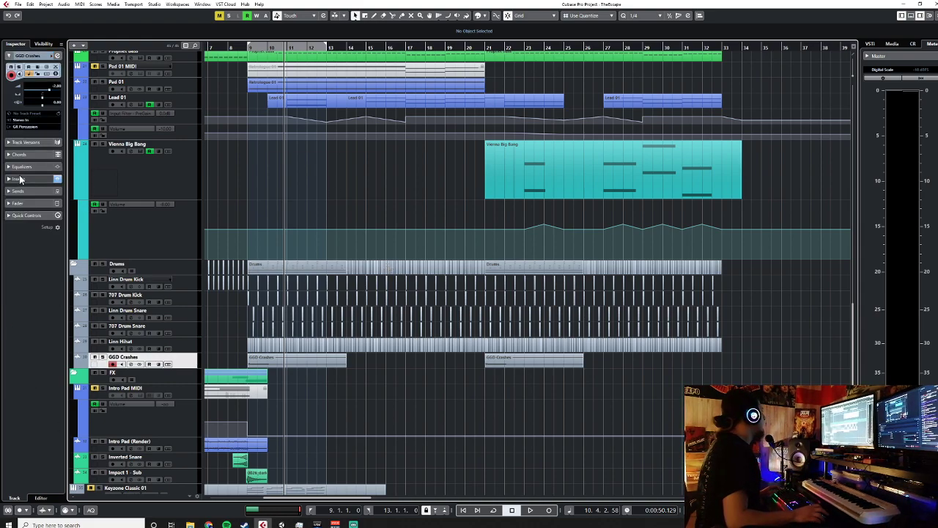
click(20, 179)
click(14, 104)
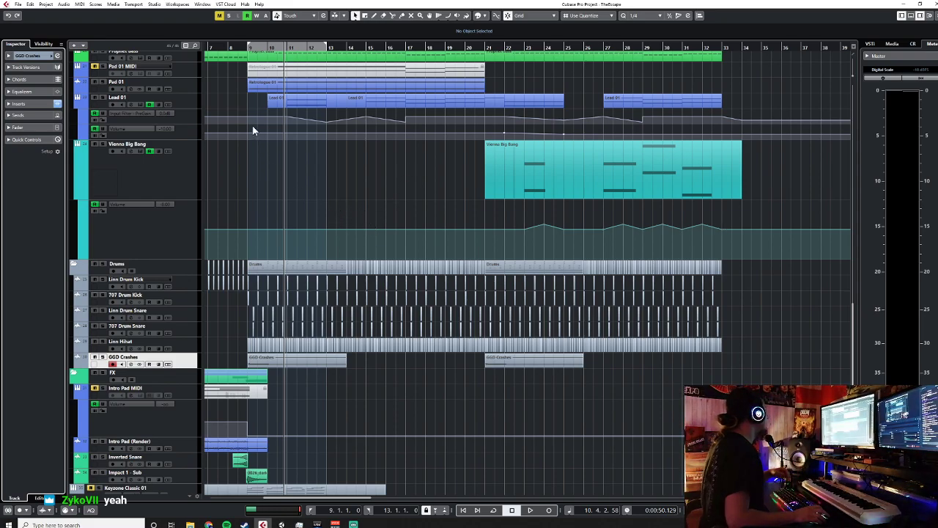
Solo the GR Percussion group and audition the drums from bar 8 into bar 14
click(231, 84)
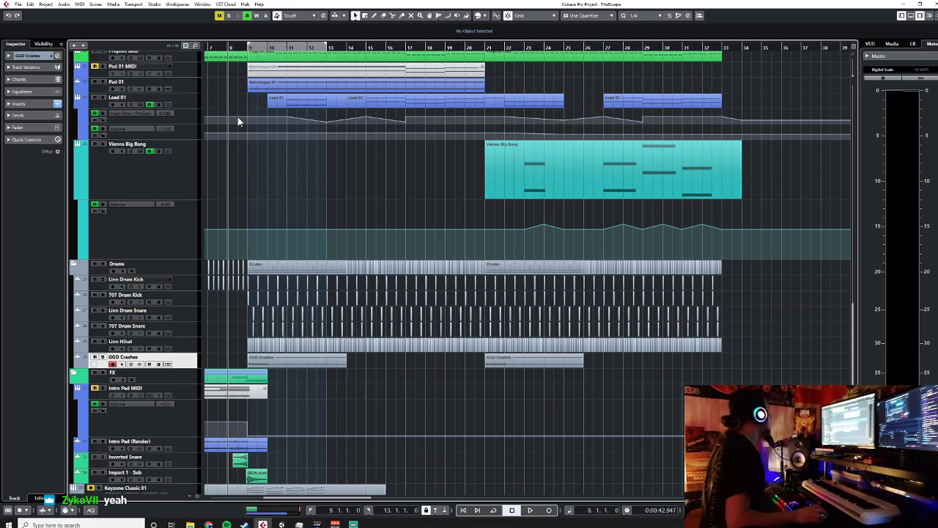
scroll(282, 220, up, 10)
scroll(282, 220, up, 5)
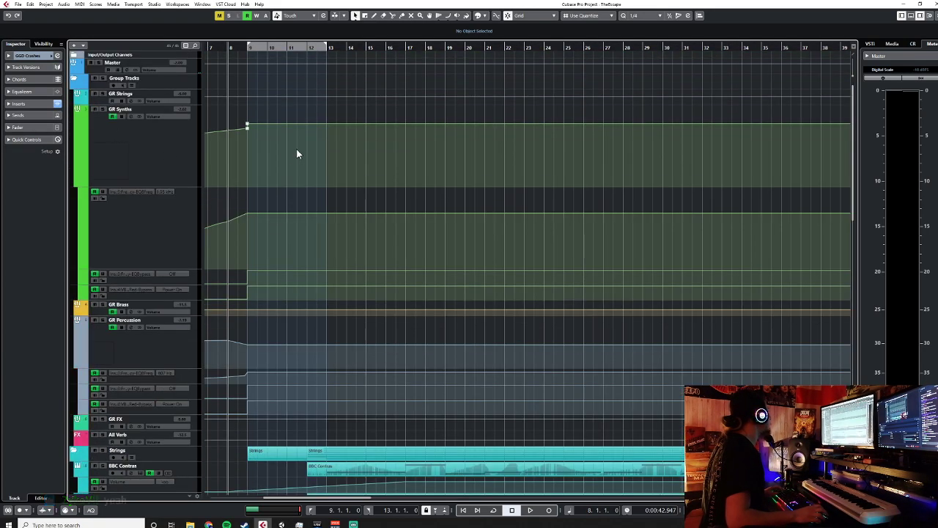
click(104, 321)
scroll(368, 344, down, 15)
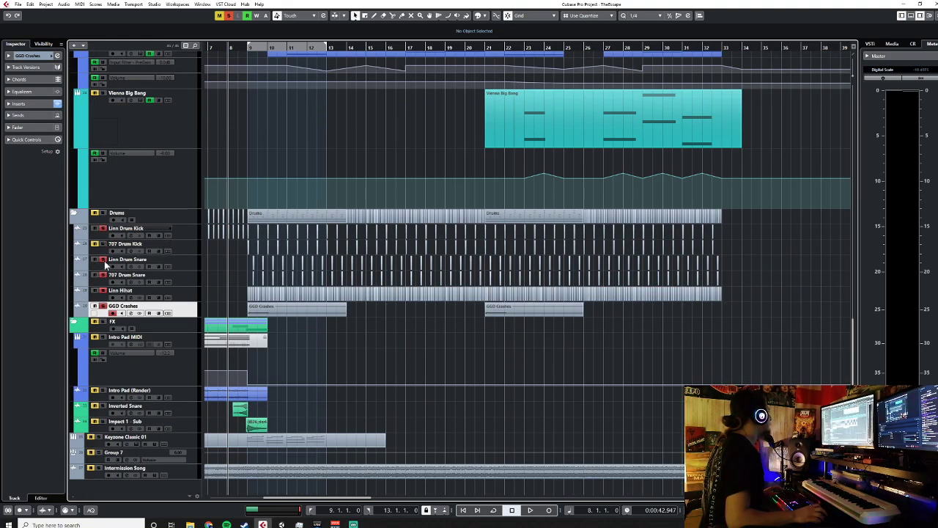
key(space)
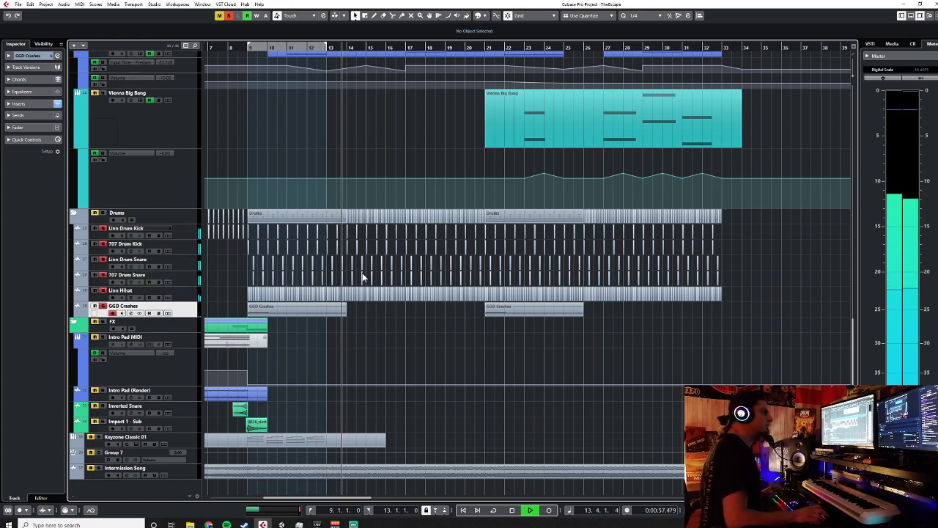
key(space)
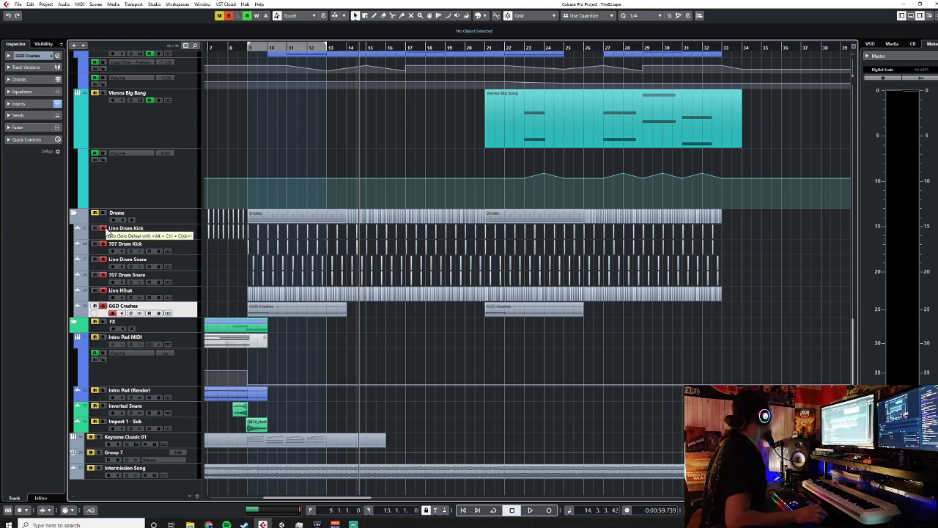
Clear the GR Percussion solo and play the full mix from just before bar 9
scroll(253, 321, up, 10)
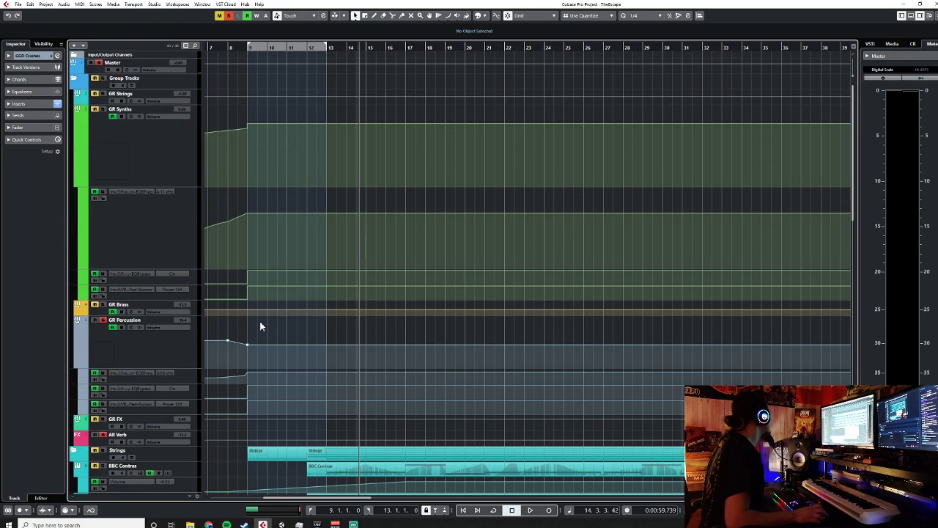
scroll(360, 319, down, 10)
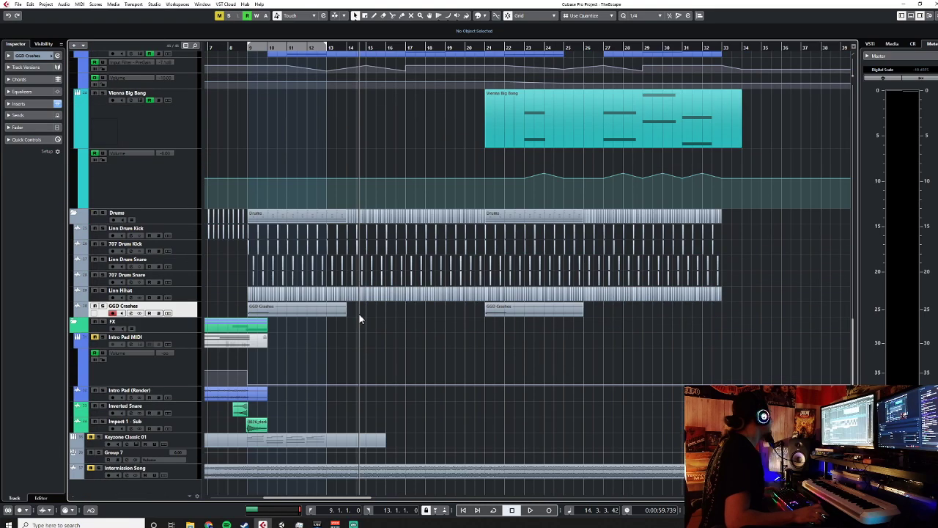
click(236, 47)
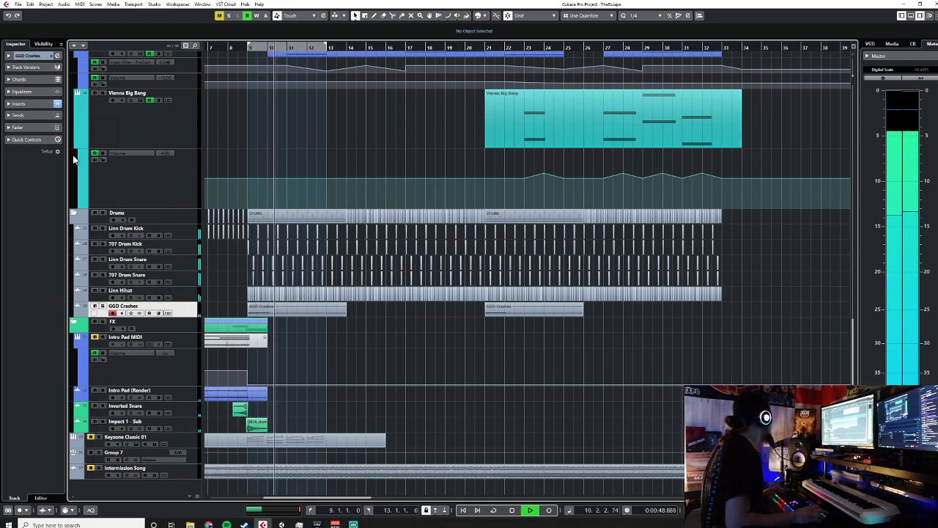
Bypass the FG-Grey compressor on GGD Crashes and audition the soloed crashes around bar 9
click(8, 104)
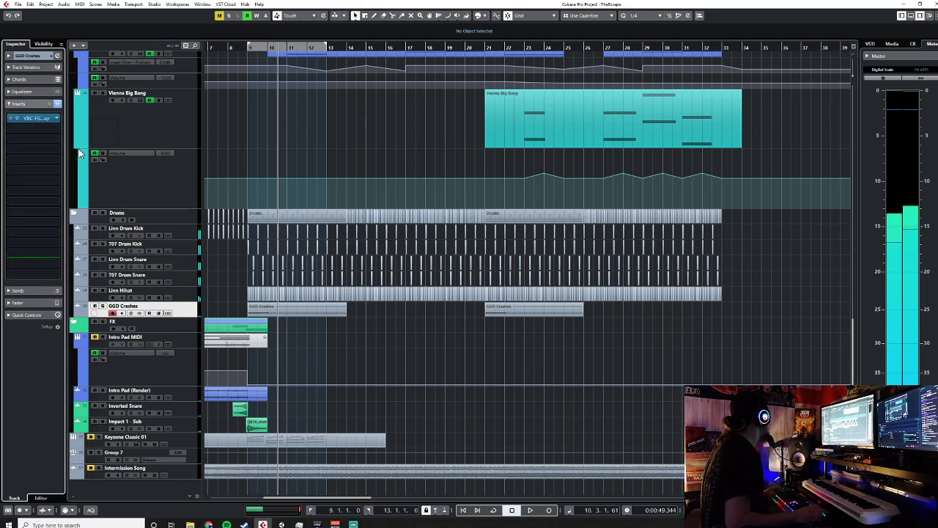
click(11, 119)
click(238, 46)
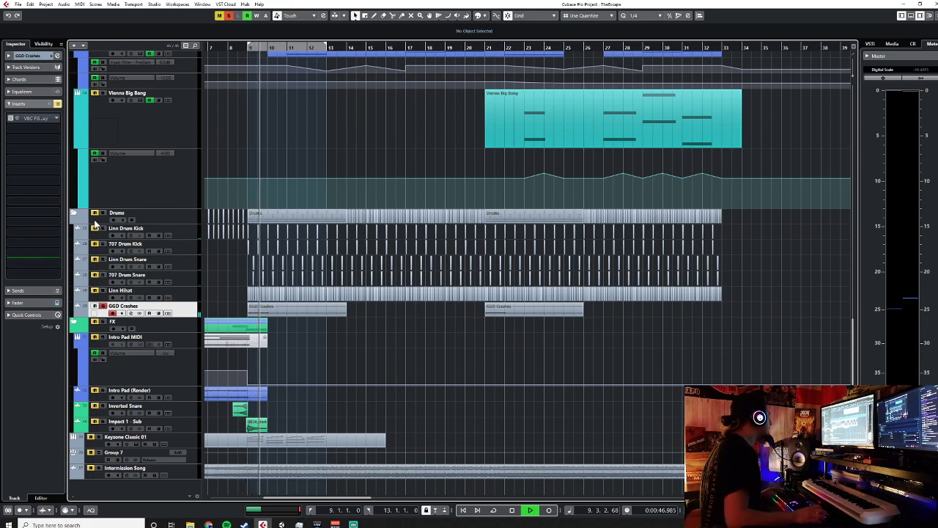
key(space)
Search the effects for "distor" and add kHs Distortion to the second insert slot of GGD Crashes
click(41, 133)
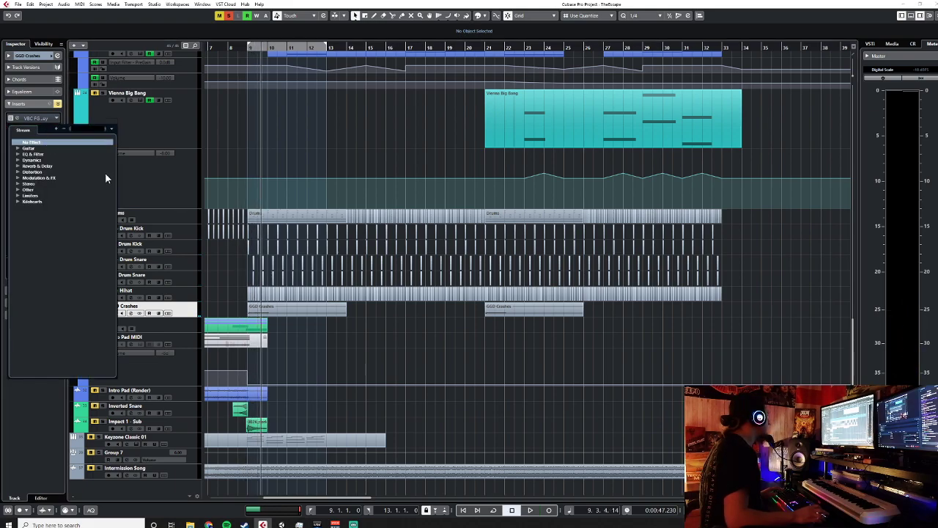
text(k)
key(BackSpace)
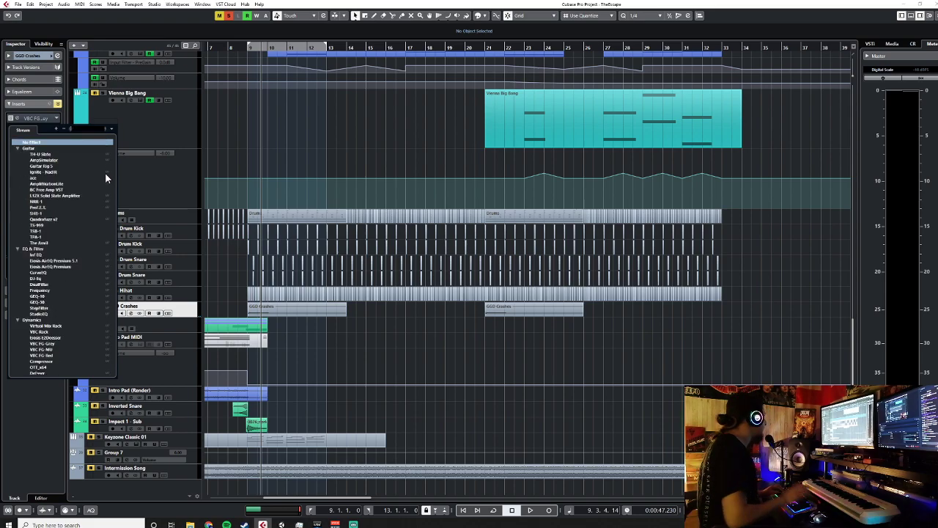
text(distor)
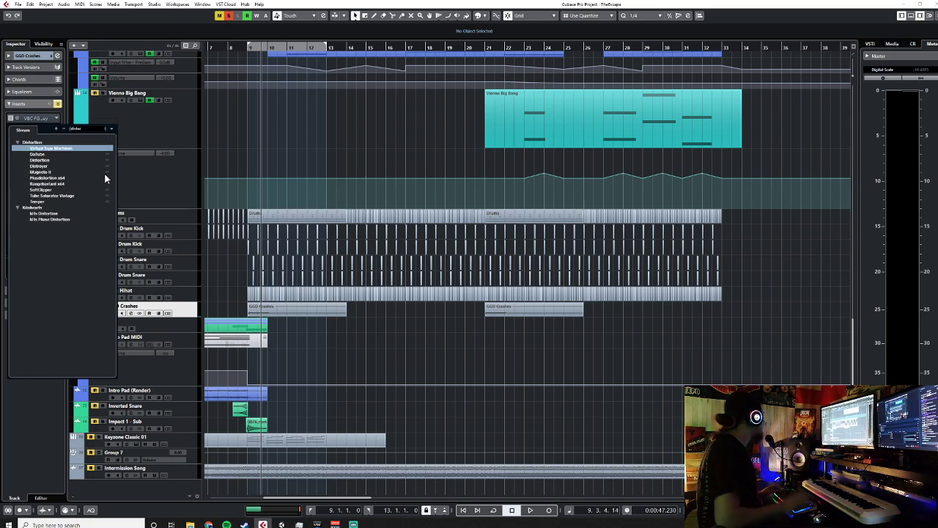
click(58, 213)
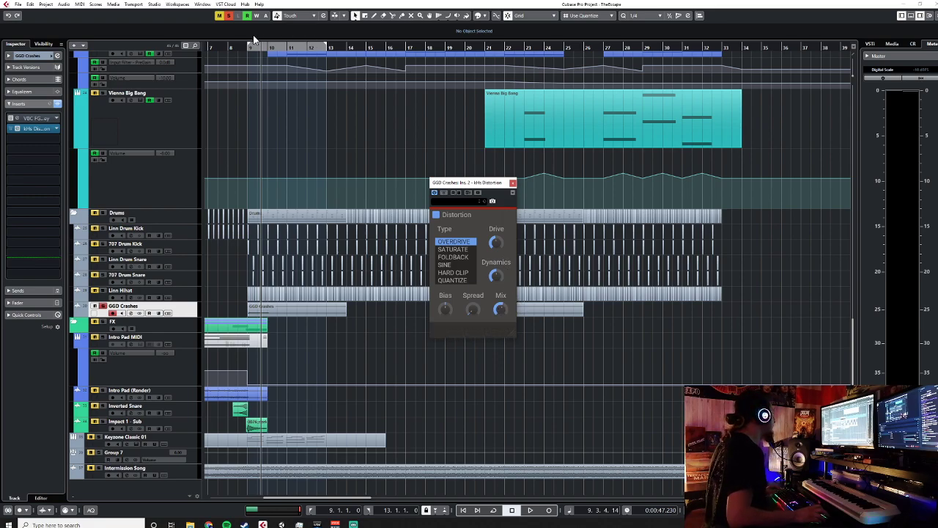
Audition the soloed crashes through kHs Distortion around bar 9 and inspect the waveform of the first GGD Crashes event
click(238, 47)
key(space)
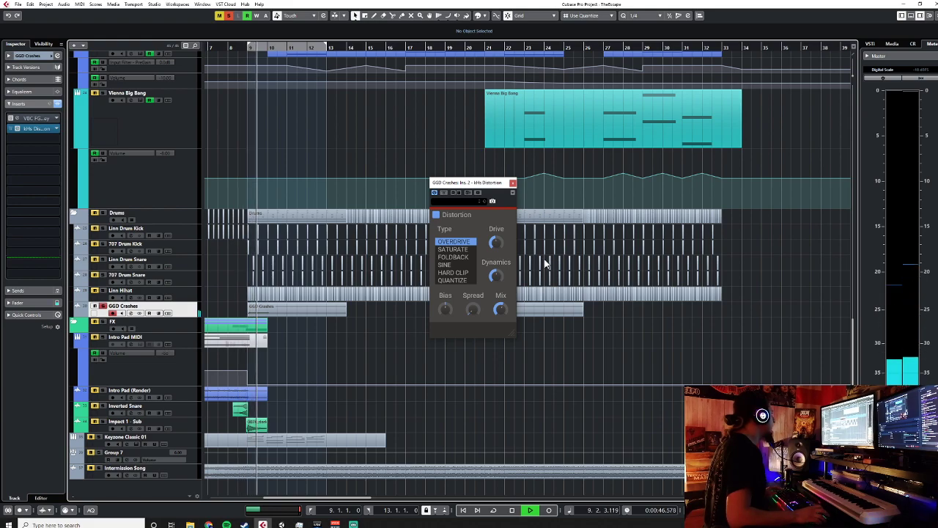
key(space)
scroll(256, 343, up, 6)
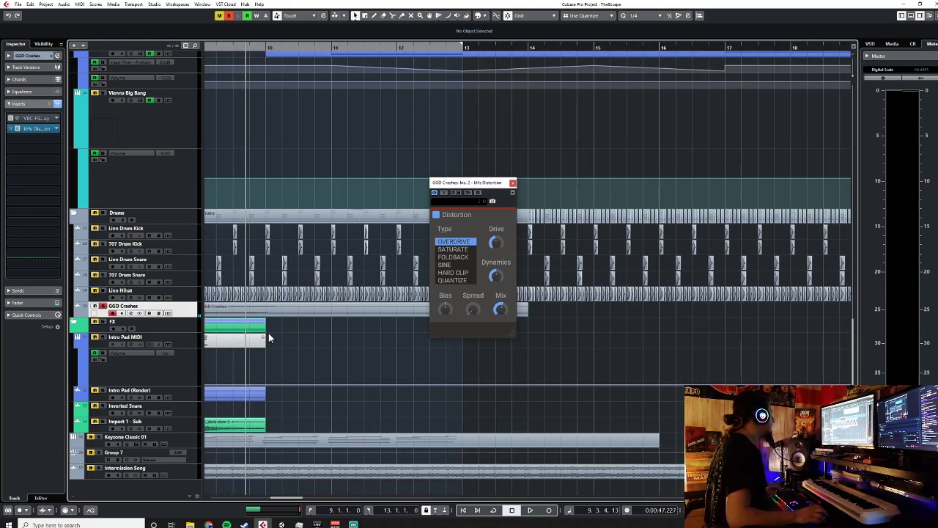
double_click(302, 319)
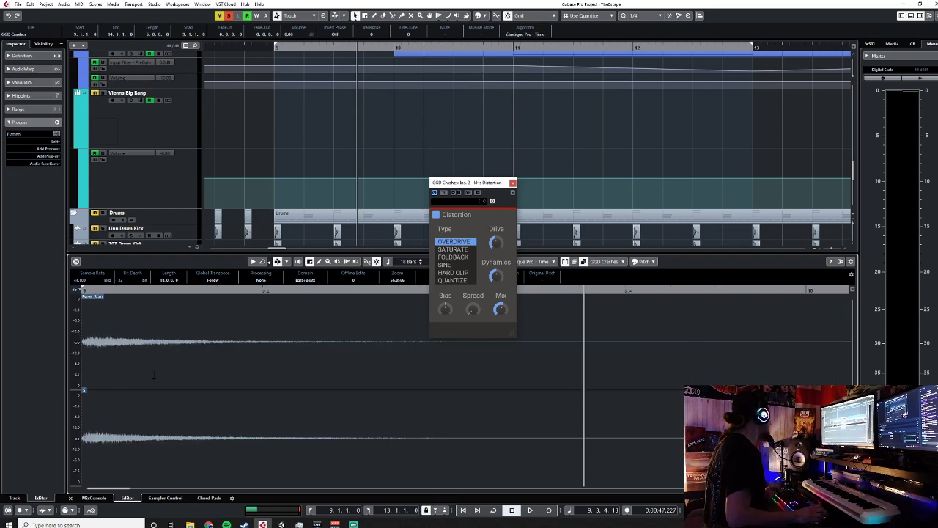
click(68, 499)
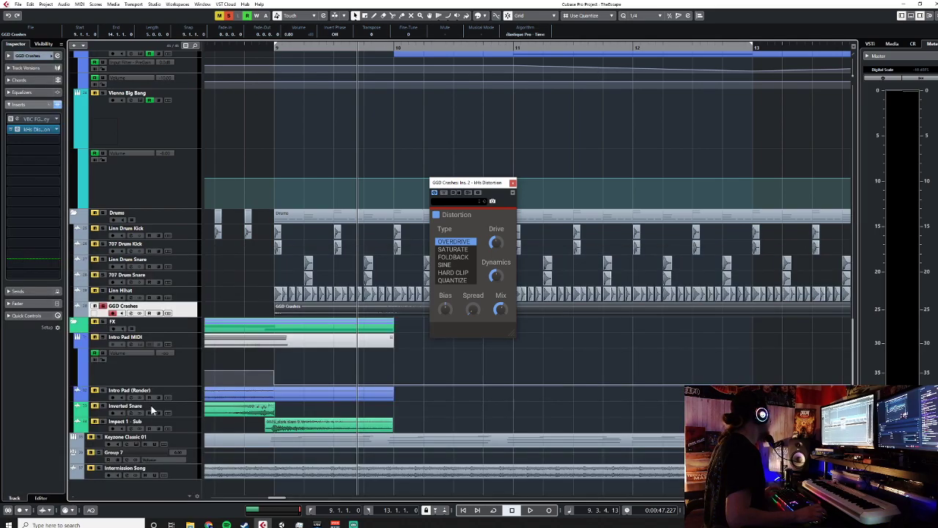
Reactivate the FG-Grey compressor on GGD Crashes and audition the soloed crashes around bar 9
click(274, 54)
key(space)
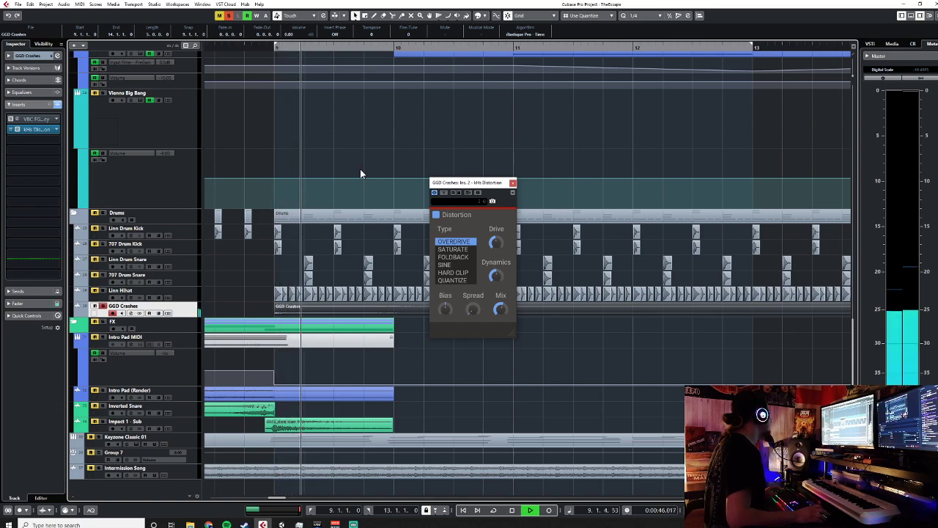
key(space)
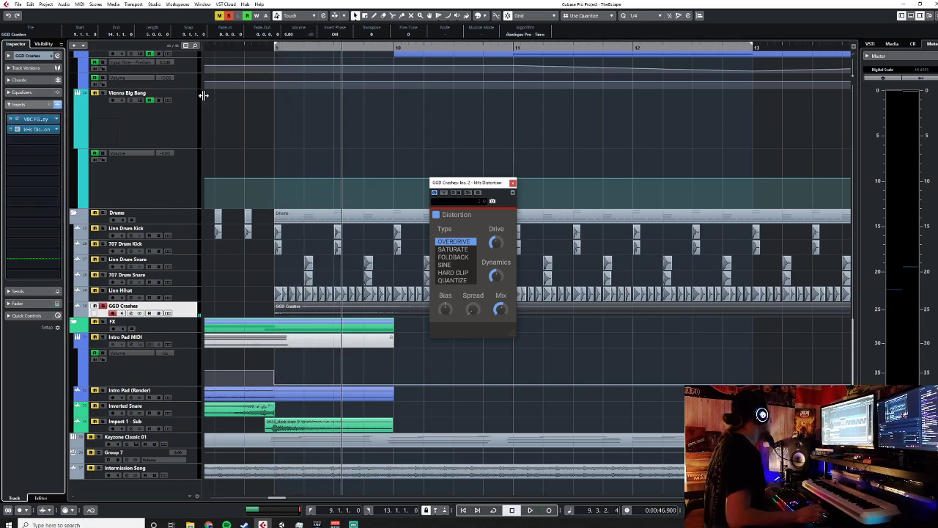
click(243, 47)
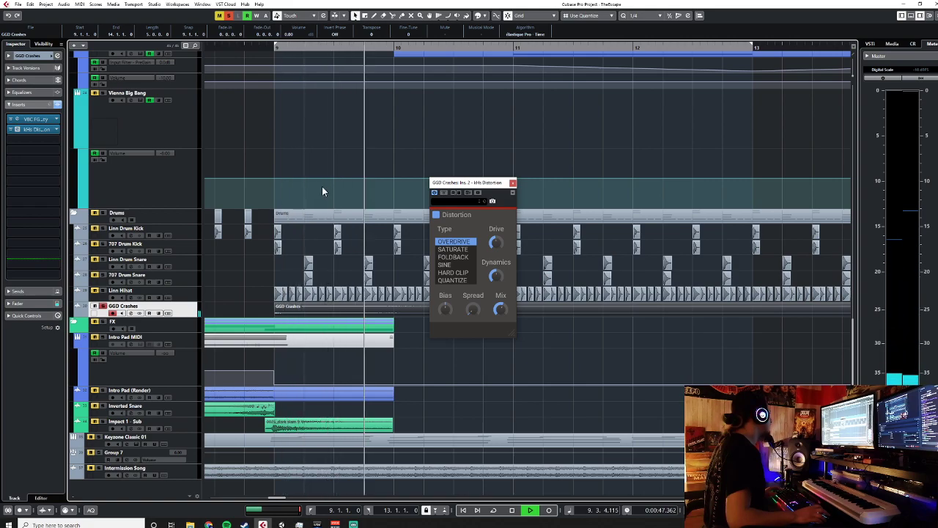
Open the Master channel's FG-Grey compressor, play the soloed GR Percussion group from before bar 9 into bar 12, and close both plug-in windows
scroll(292, 195, down, 5)
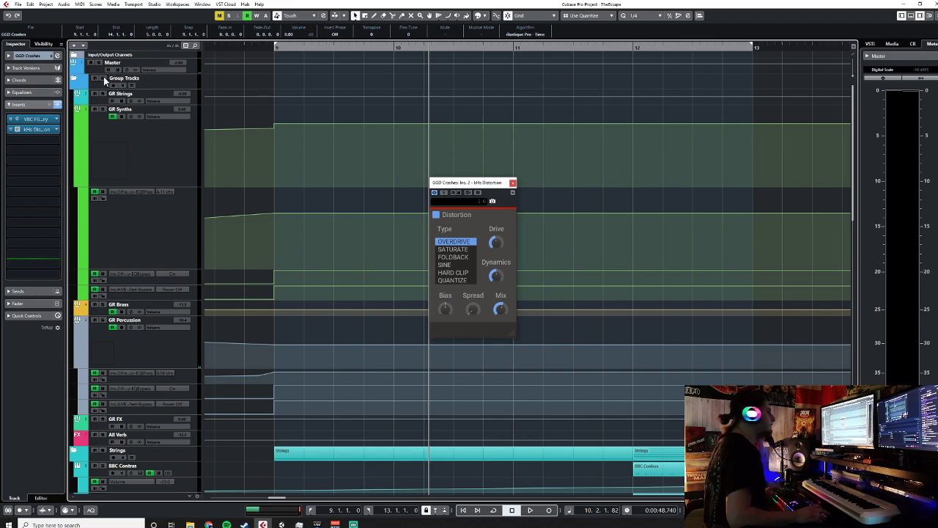
click(196, 73)
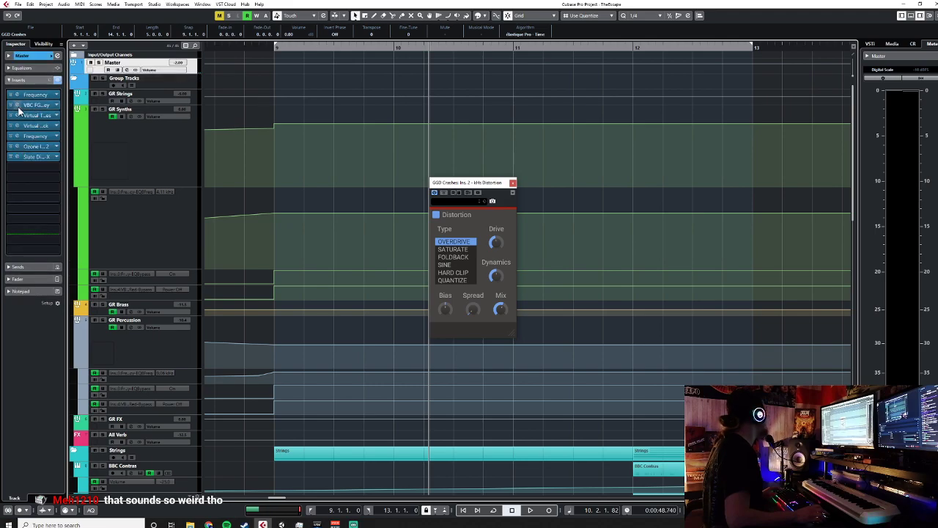
click(22, 107)
click(245, 55)
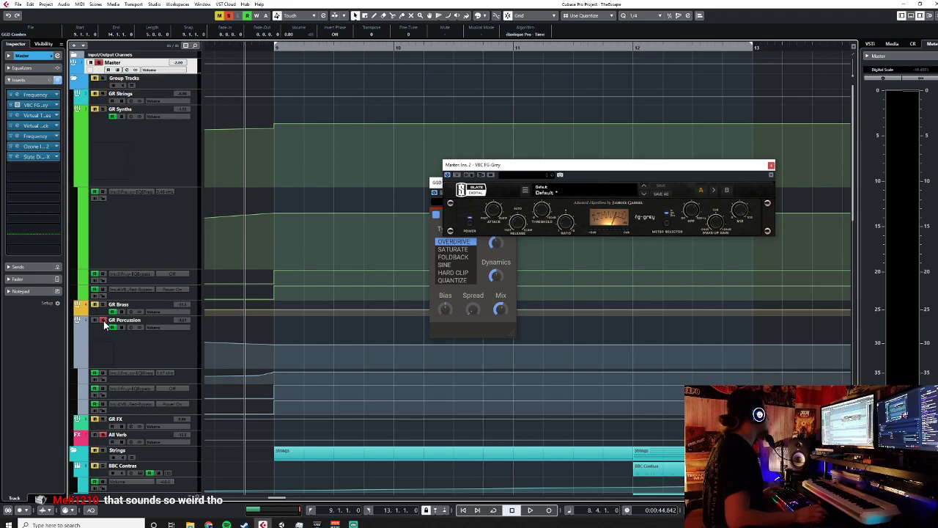
key(space)
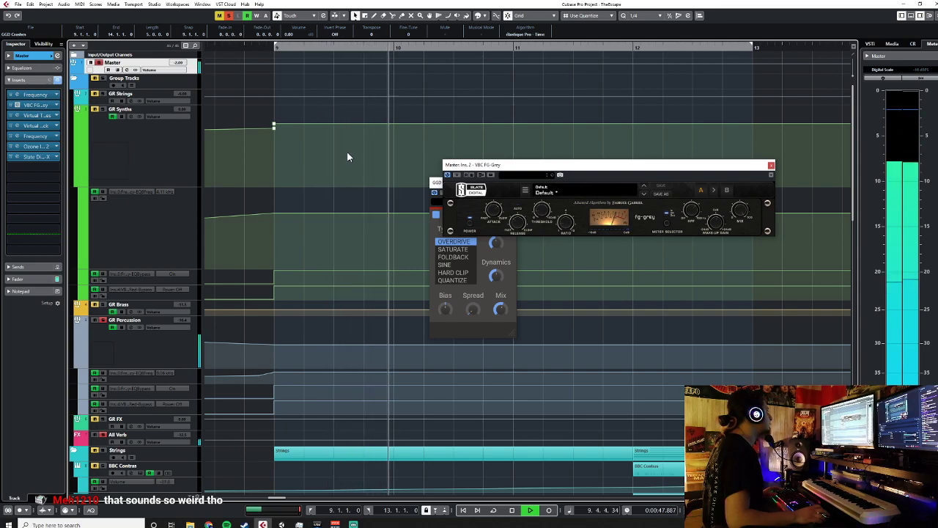
click(770, 165)
click(513, 183)
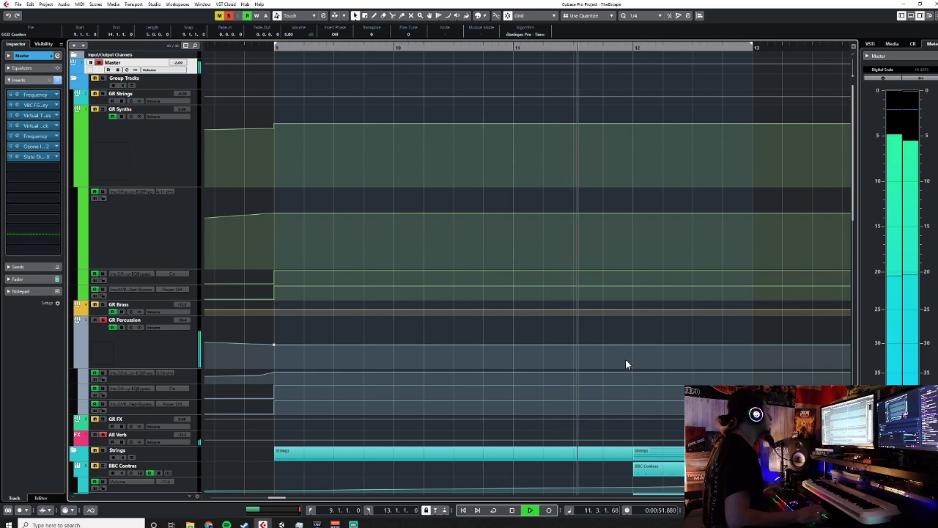
scroll(625, 360, down, 4)
scroll(624, 363, down, 5)
scroll(623, 364, down, 4)
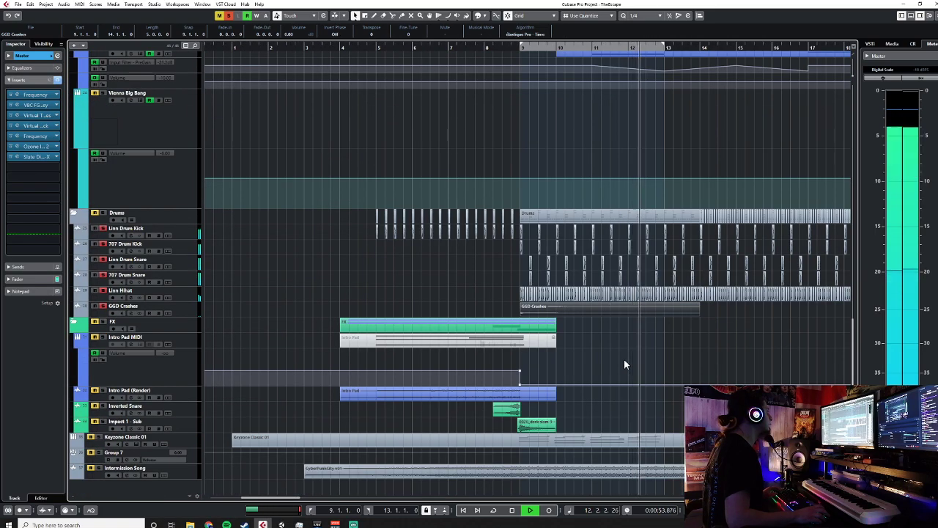
key(space)
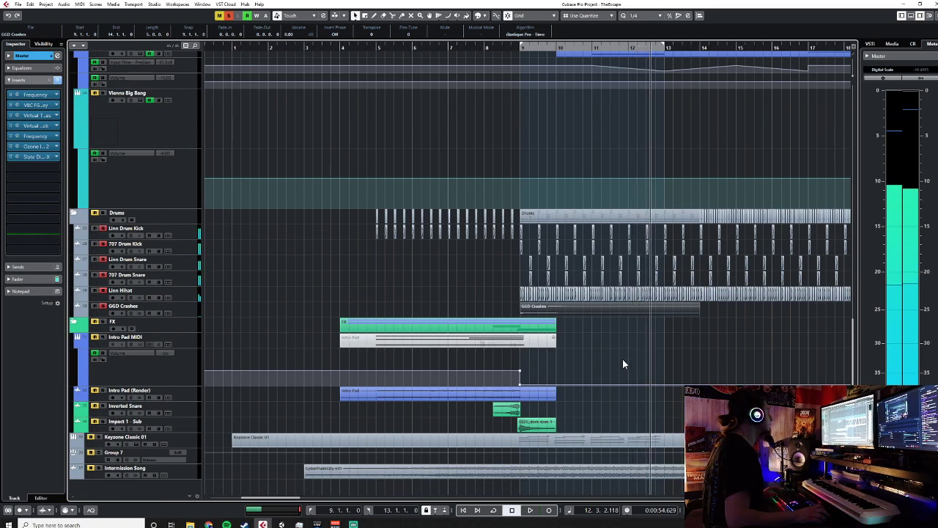
Take the tracks from Linn Drum Kick through Linn Hihat out of solo, and select GGD Crashes with all solos cleared
click(184, 235)
shift+click(186, 296)
scroll(226, 283, up, 3)
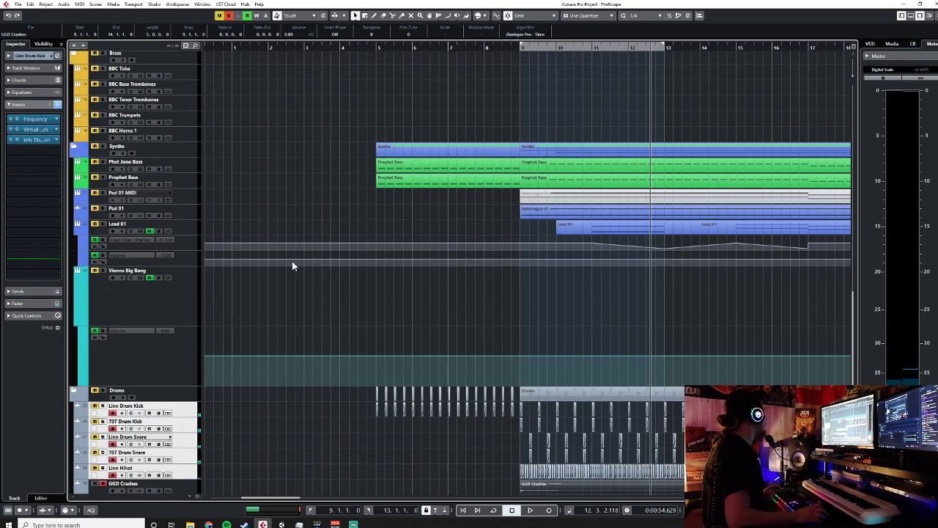
click(179, 401)
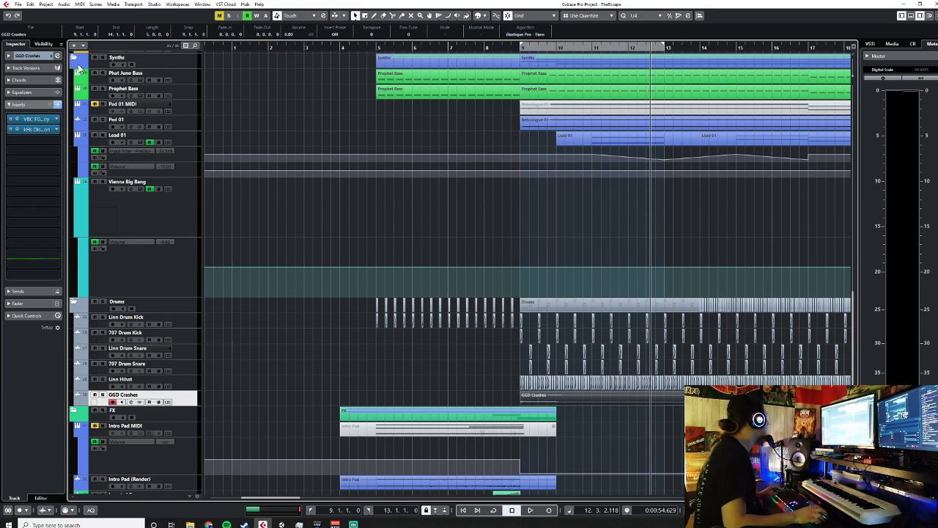
Lower the GGD Crashes track volume and audition the full mix from bar 8 into bar 14
click(10, 55)
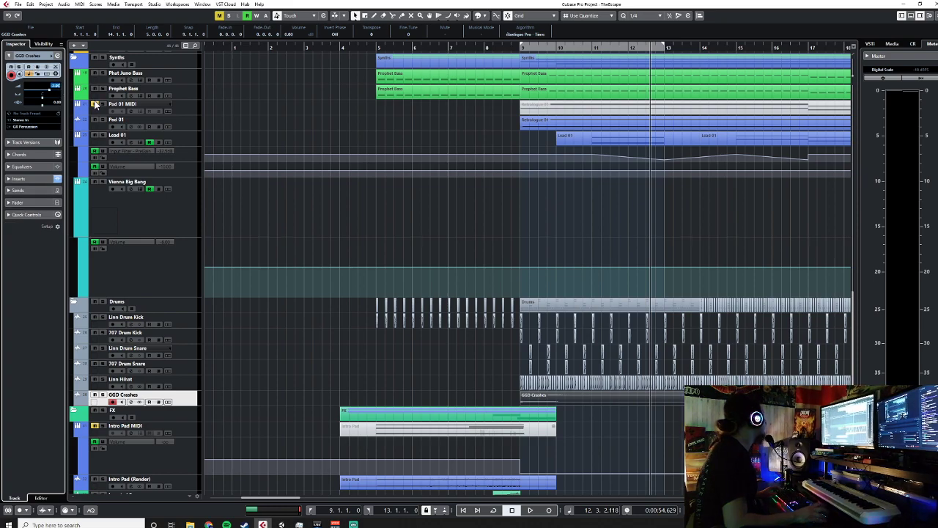
click(484, 49)
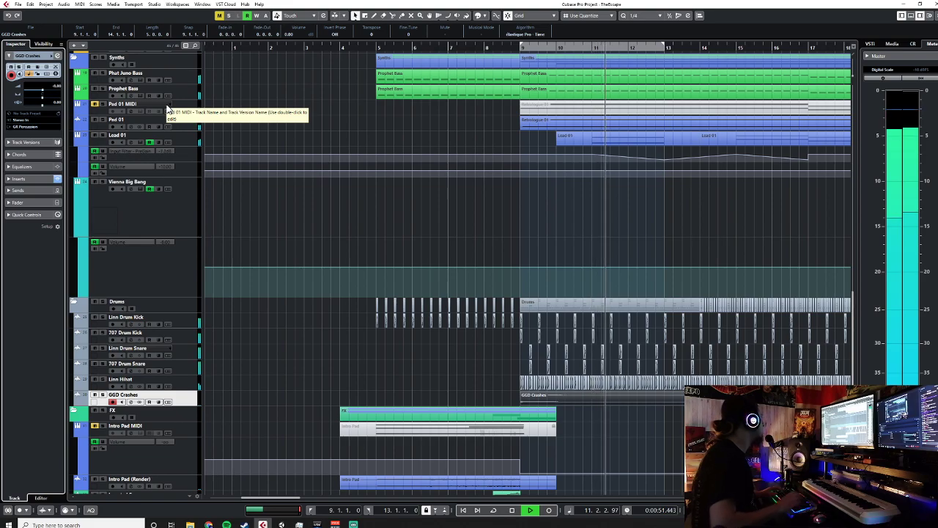
key(g)
key(g)
key(g)
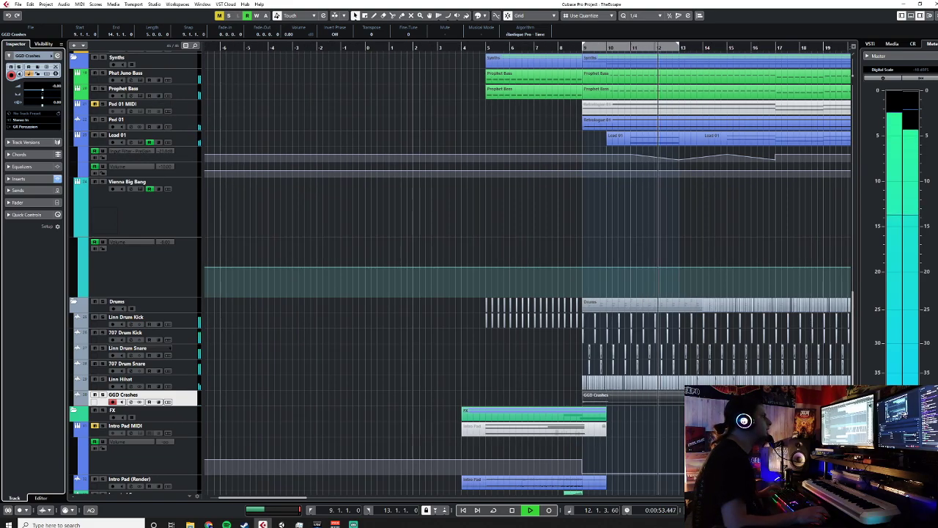
key(g)
scroll(527, 268, up, 10)
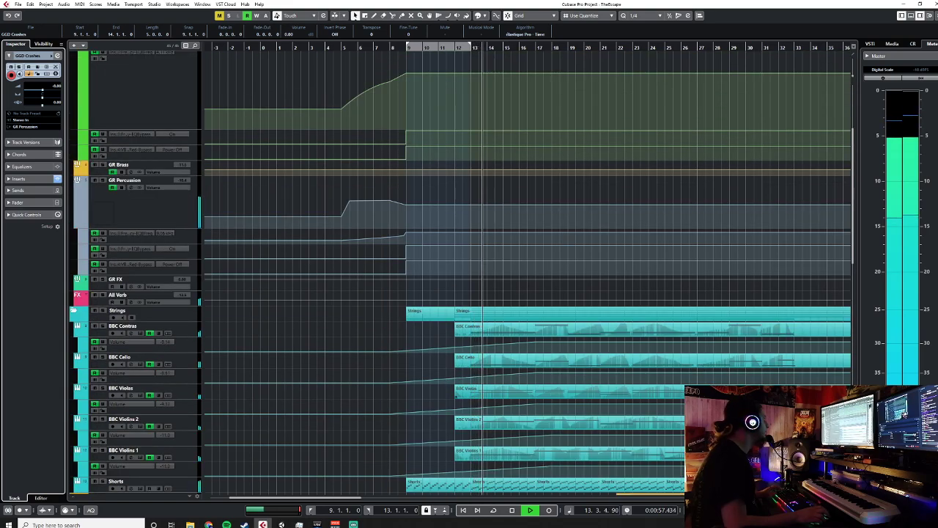
scroll(527, 268, down, 10)
scroll(527, 268, up, 3)
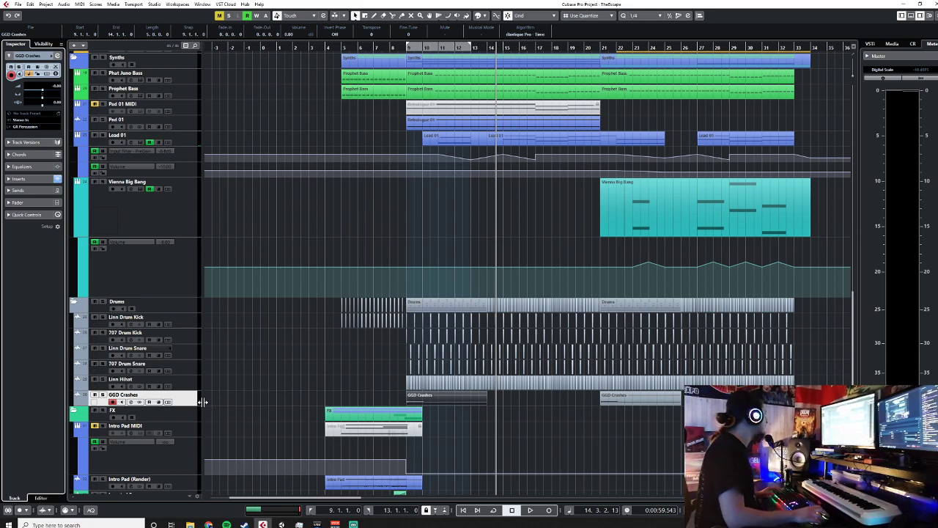
right_click(194, 220)
mouse_move(229, 226)
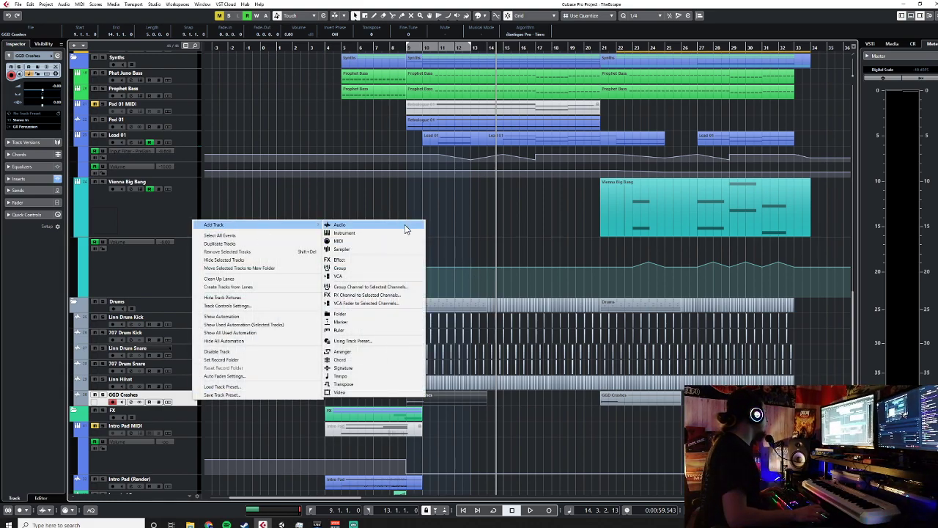
click(474, 224)
Duplicate the 707 Drum Snare and 707 Drum Kick tracks
click(186, 351)
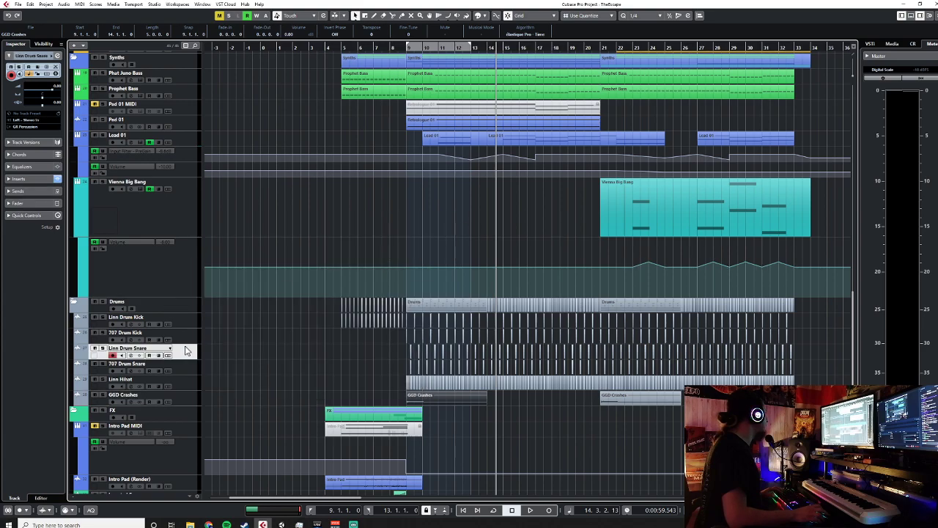
click(185, 370)
right_click(186, 371)
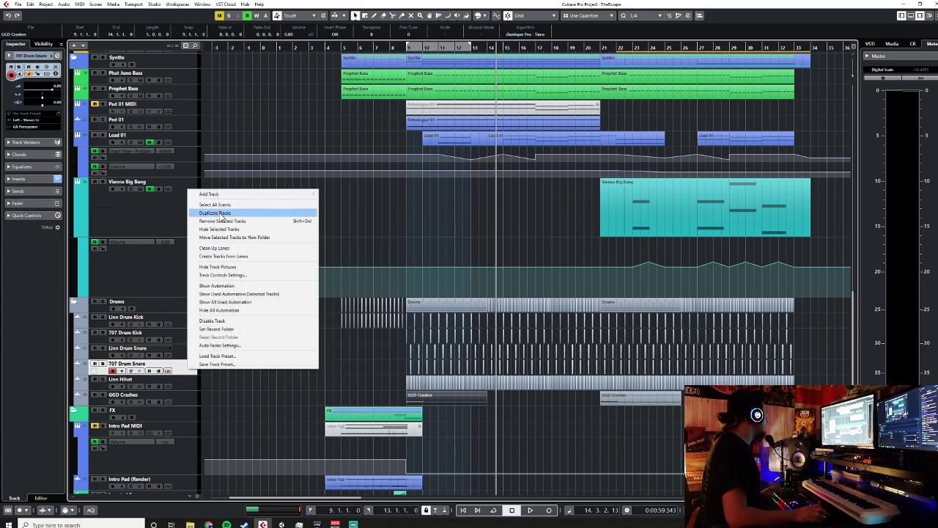
click(222, 213)
click(184, 334)
right_click(189, 335)
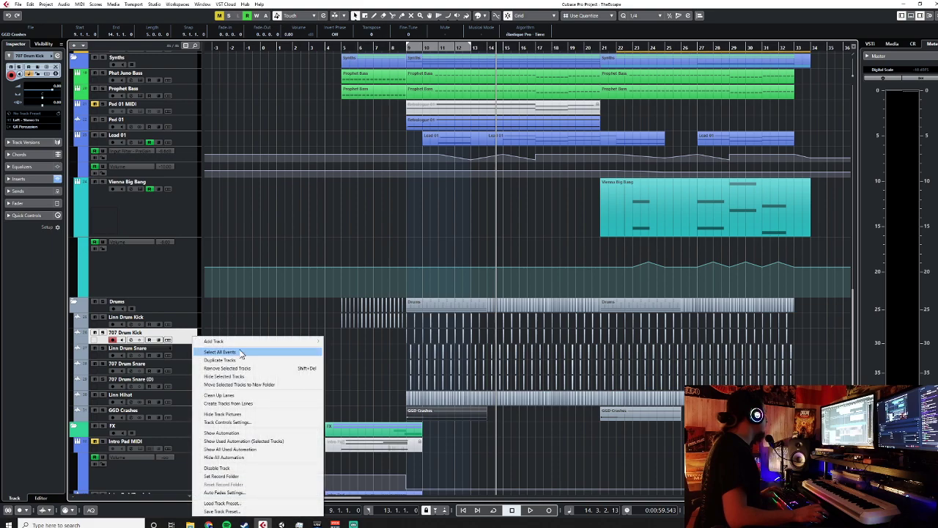
click(234, 360)
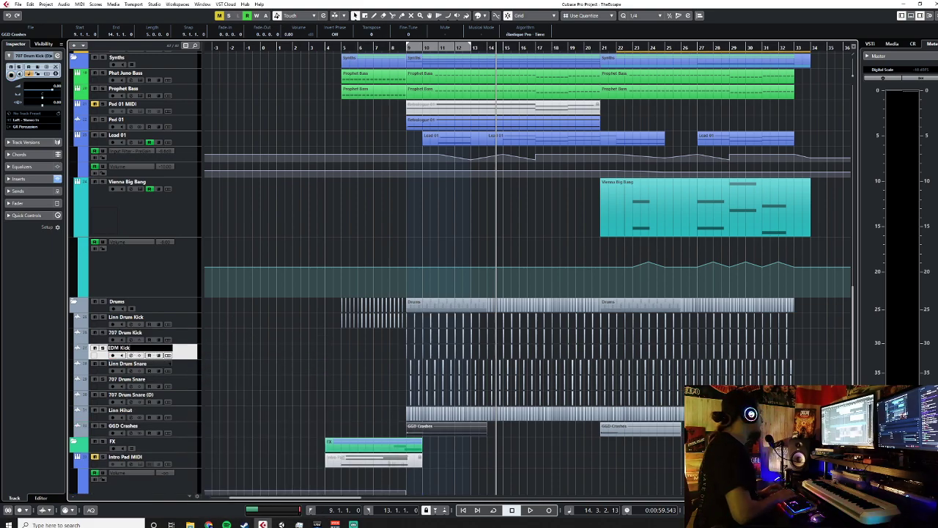
Rename the duplicated 707 kick track EDM Kick and the duplicated 707 snare track EDM Snare
text(EDM Kick)
key(Return)
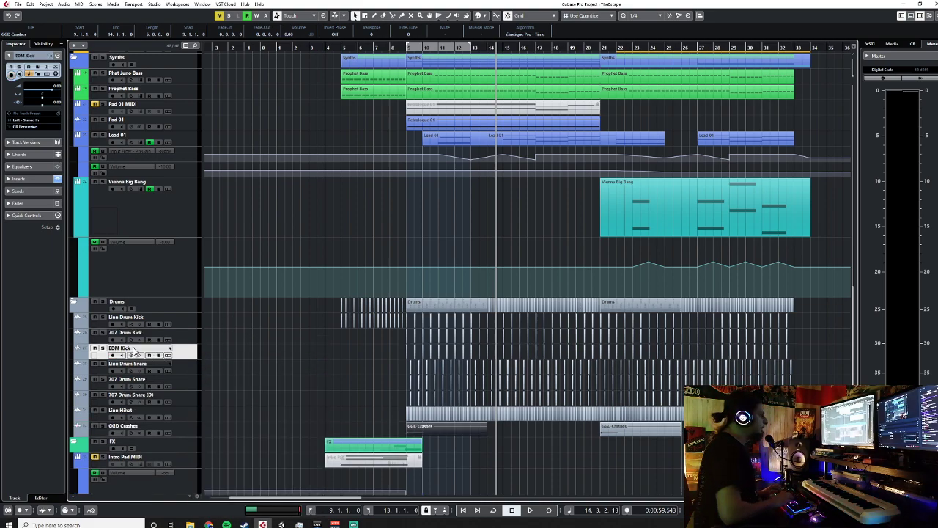
double_click(147, 396)
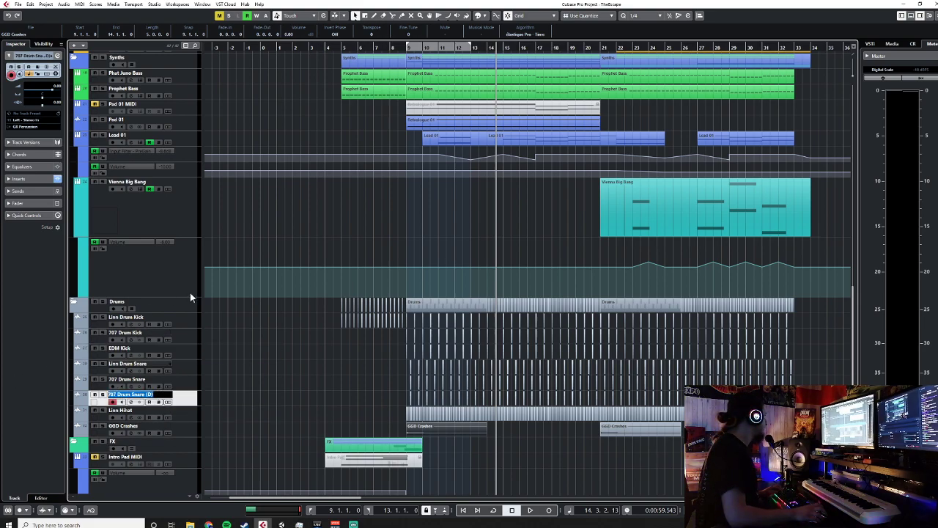
text(EDM S)
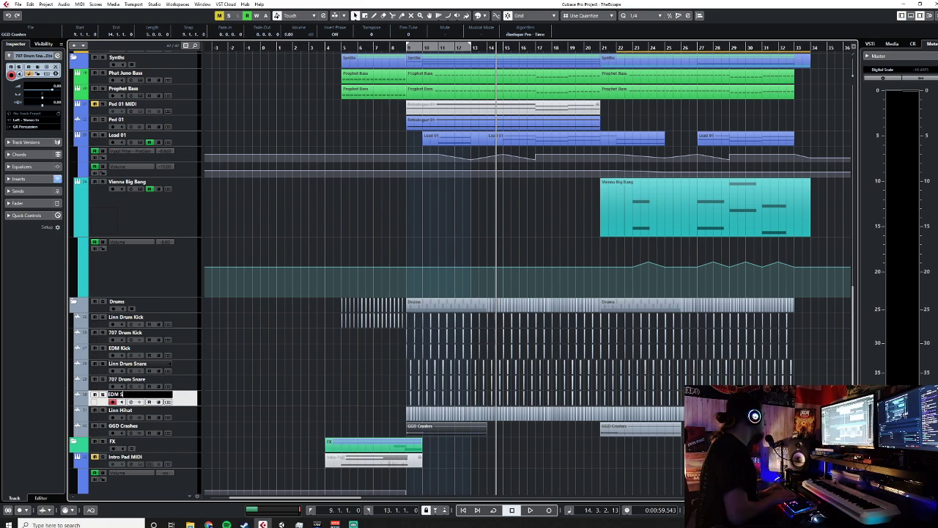
text(nare)
key(Return)
Delete all copied events from the EDM Snare track
scroll(193, 292, up, 3)
scroll(444, 398, down, 6)
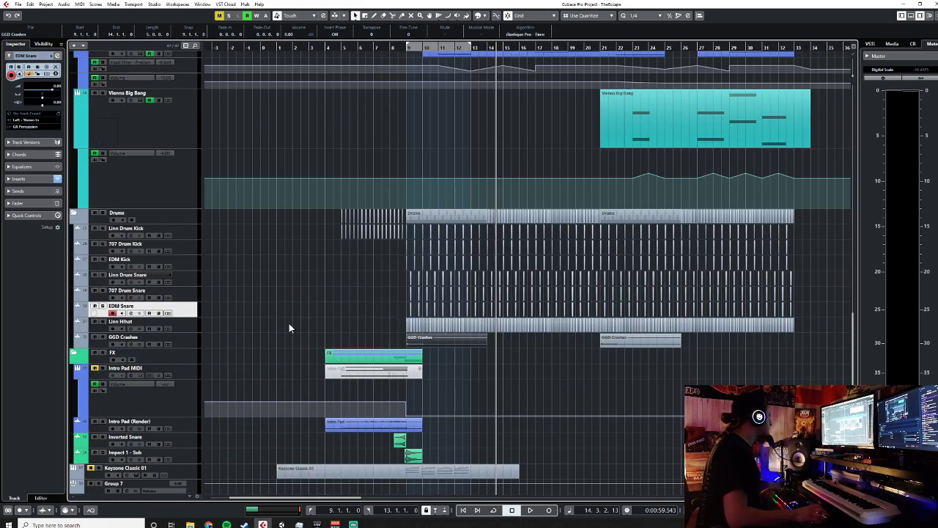
right_click(194, 313)
click(211, 328)
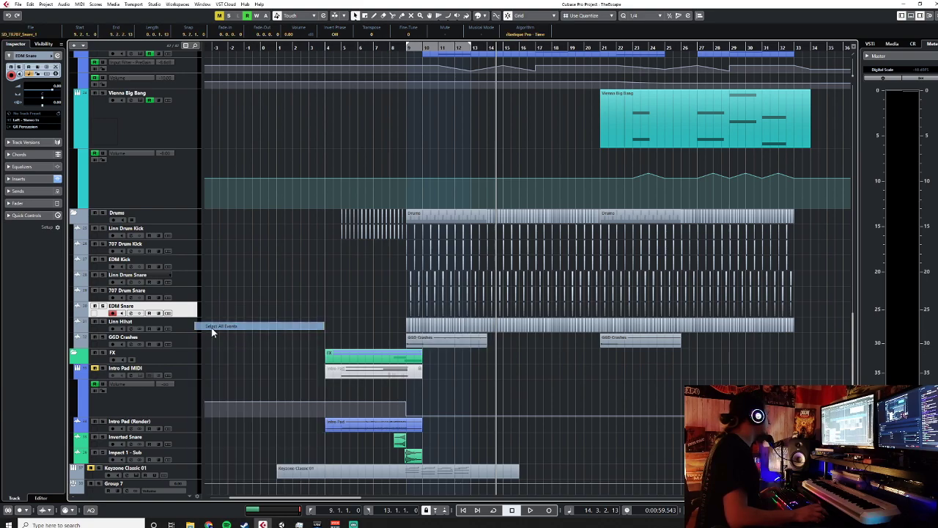
click(431, 321)
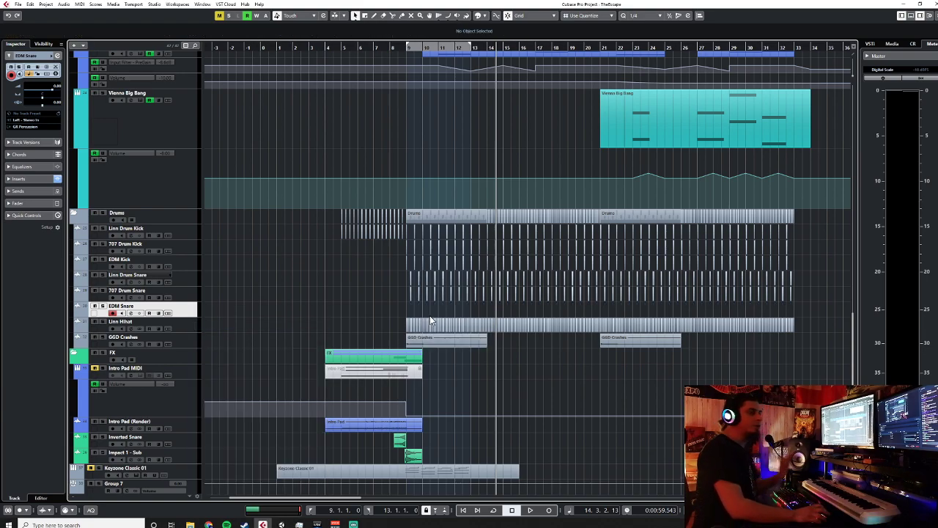
Delete all copied events from the EDM Kick track
key(Up)
key(Up)
key(Up)
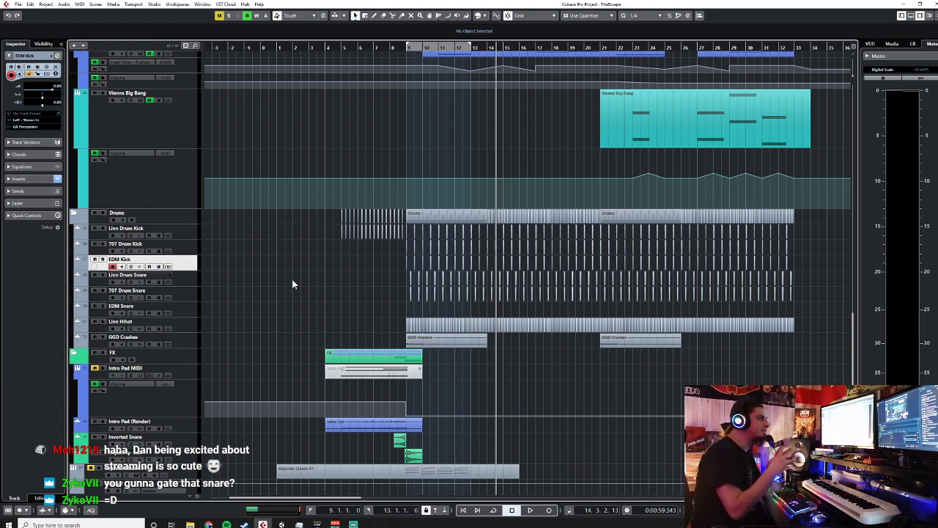
right_click(173, 265)
click(230, 277)
key(Delete)
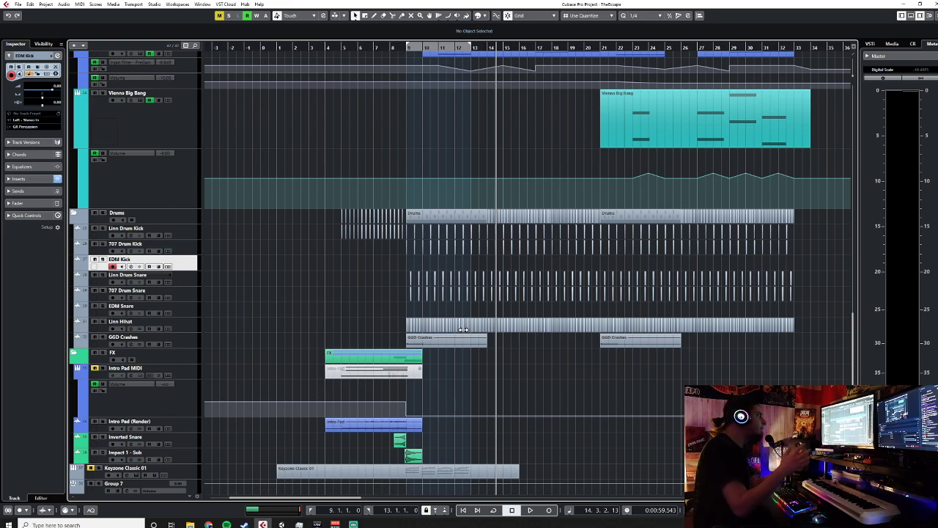
Import the FS_Kick_10_SMPLFD sample onto the EDM Kick track at bar 9, copying the file into the working directory
click(405, 47)
click(406, 47)
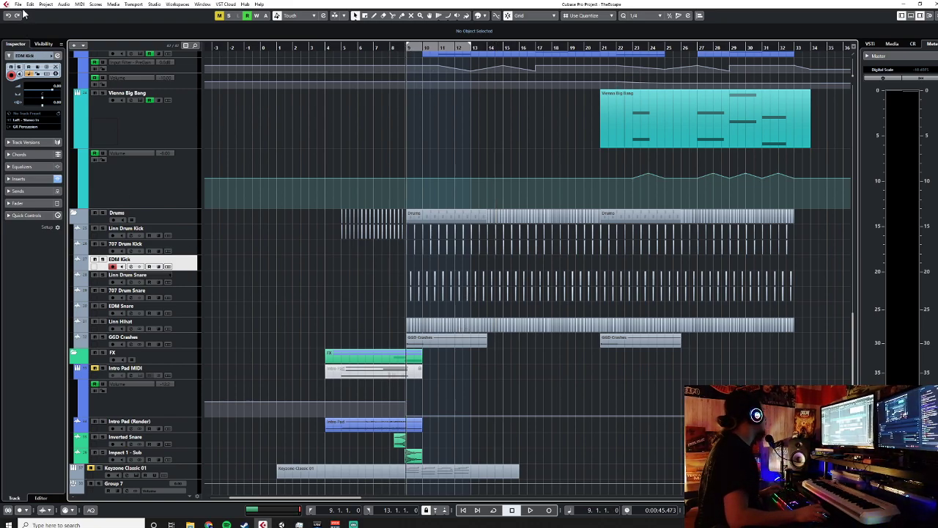
mouse_move(190, 525)
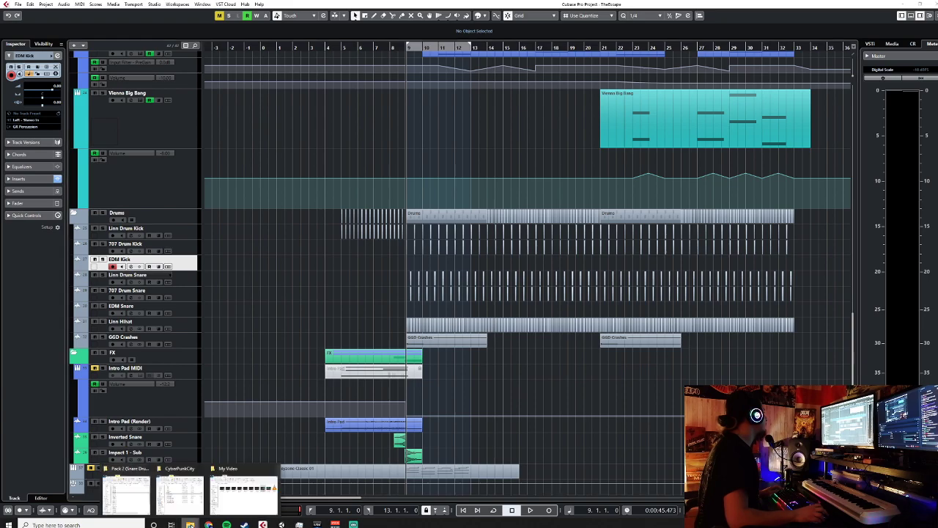
click(18, 4)
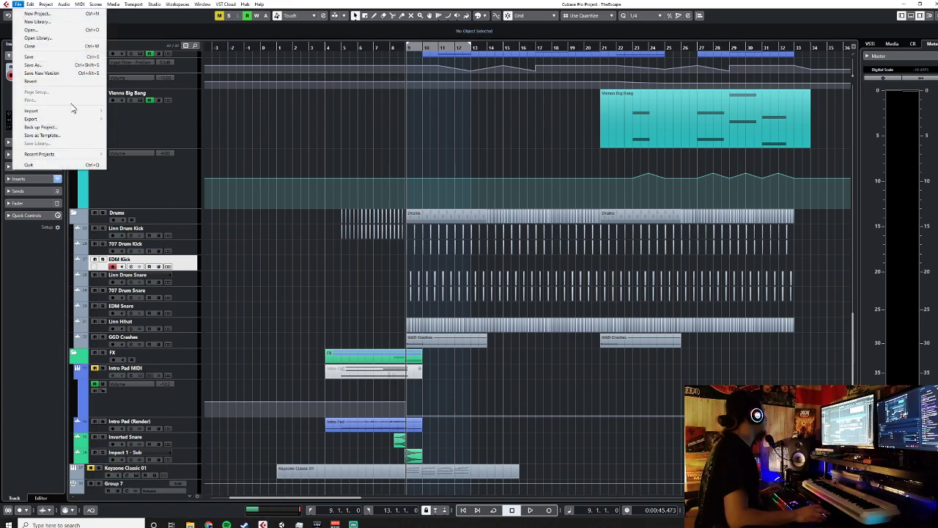
mouse_move(70, 112)
click(139, 112)
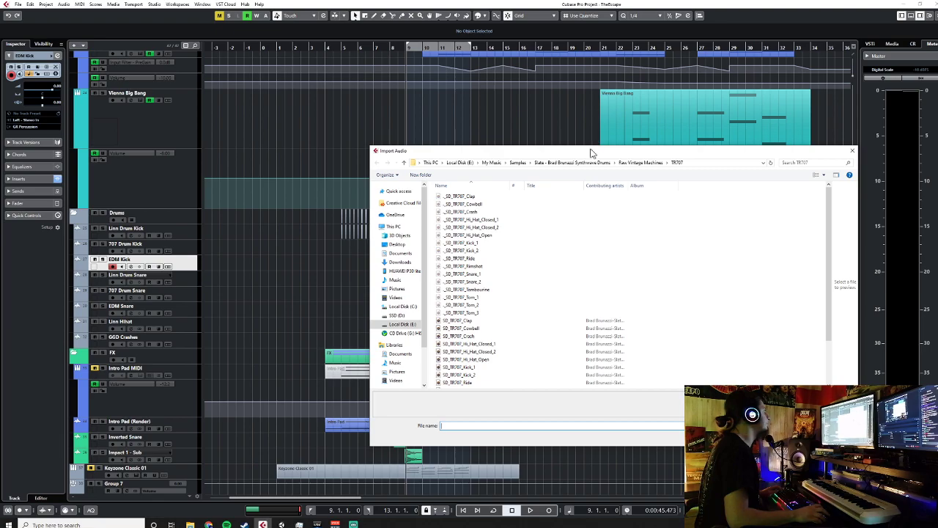
drag(593, 152, 937, 153)
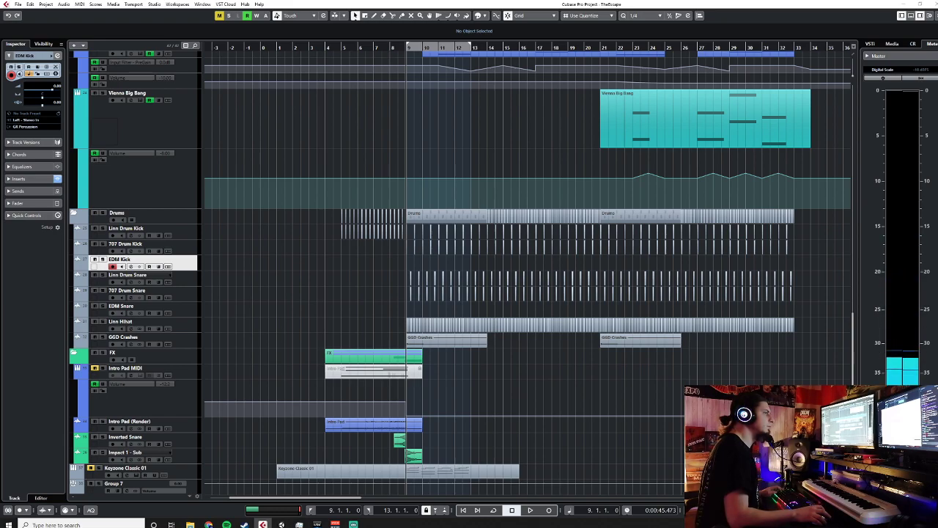
drag(937, 263, 412, 262)
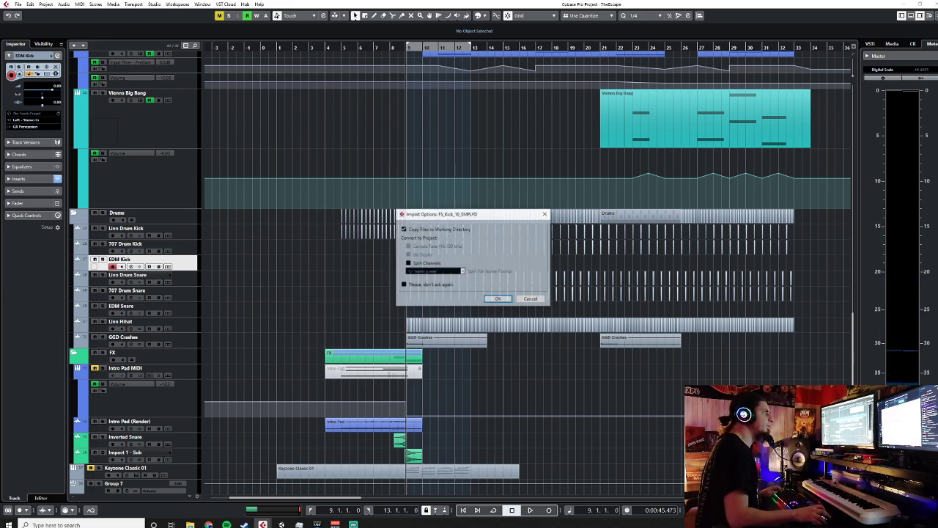
click(497, 300)
Solo the EDM Kick track and audition the imported kick sample at bar 9
key(h)
key(h)
key(h)
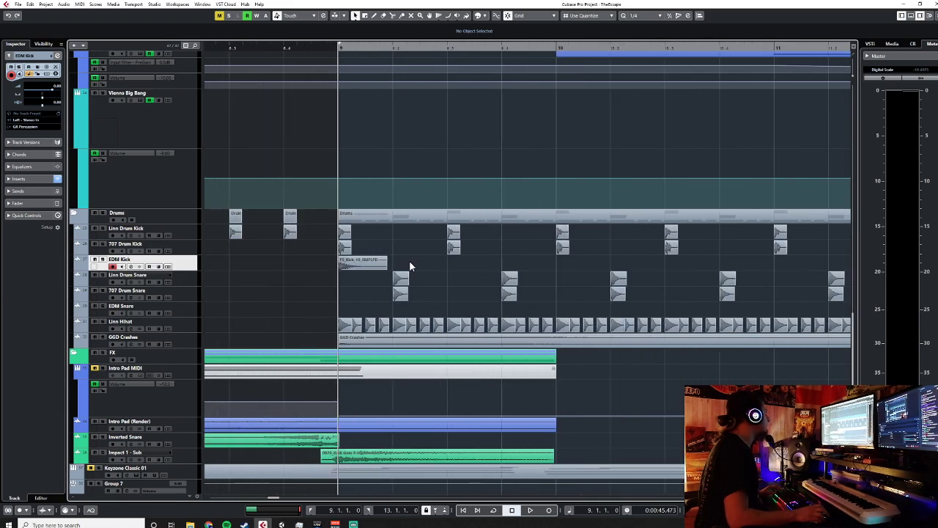
click(104, 260)
key(space)
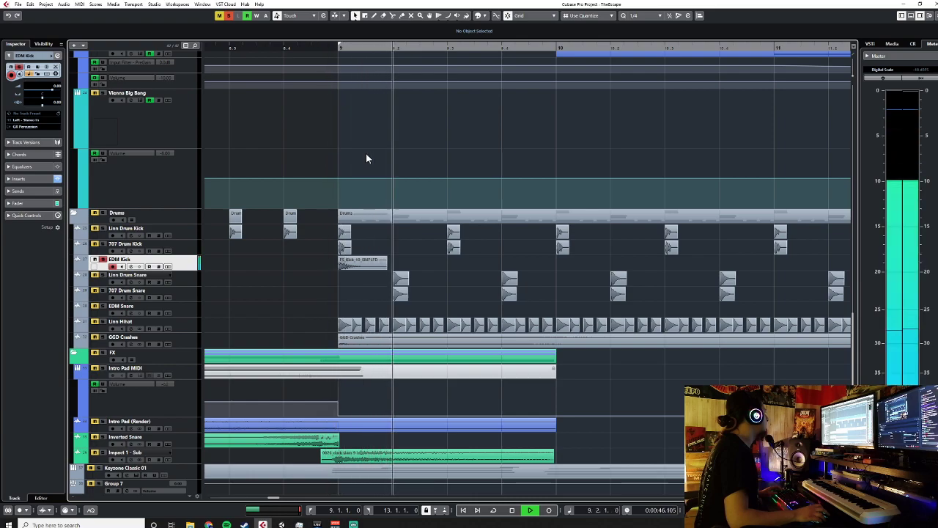
key(space)
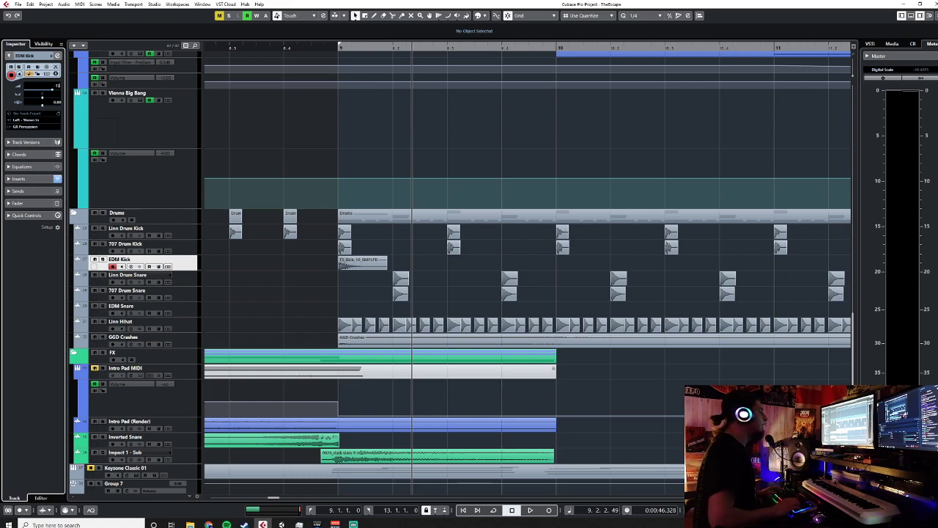
Set the EDM Kick track volume to -15 and audition the three kick tracks soloed together from bar 8.3
click(231, 47)
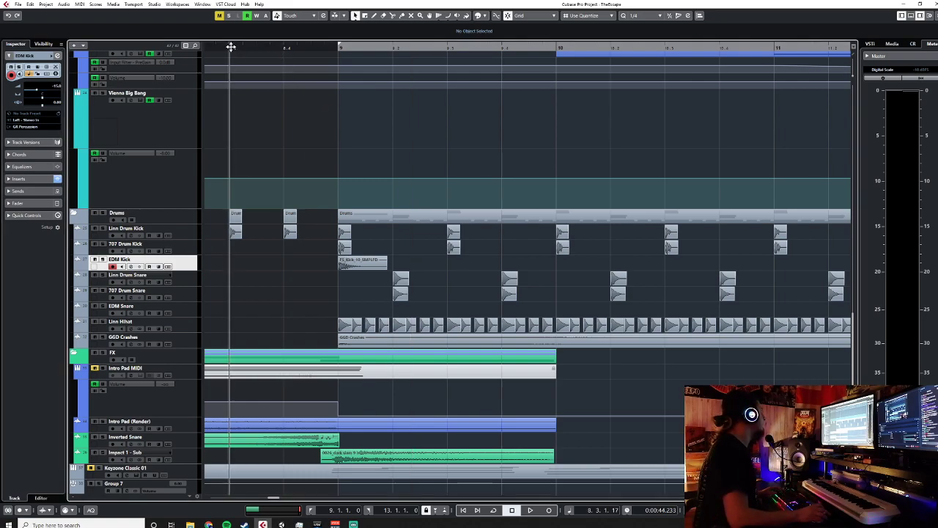
shift+click(178, 229)
key(space)
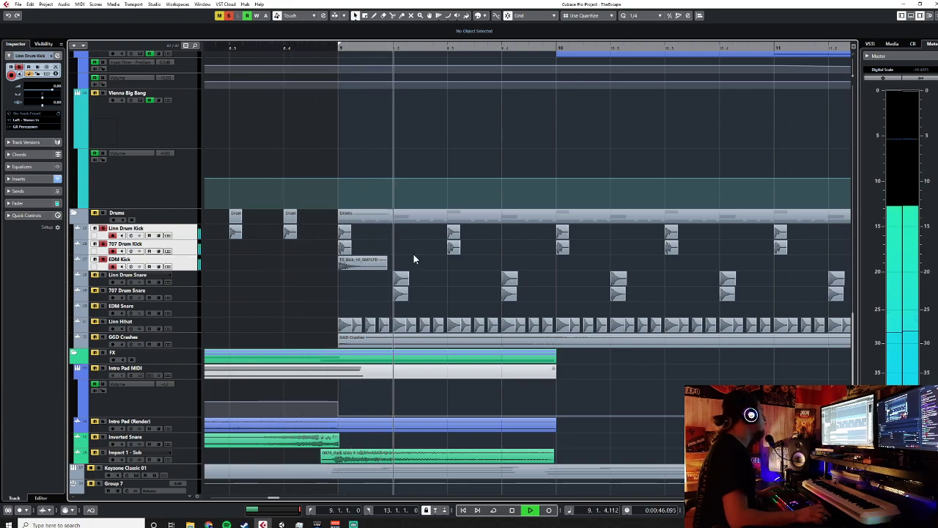
key(space)
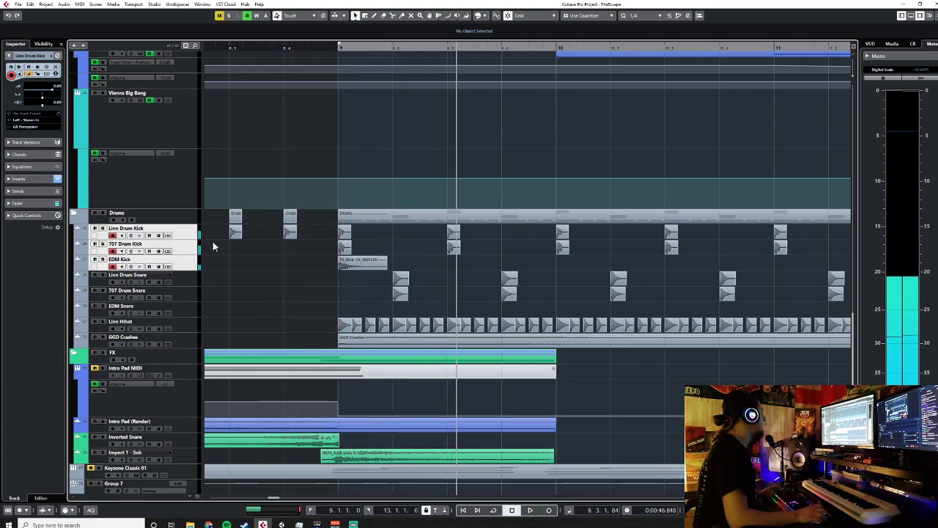
Lower the volume of the EDM Kick event at bar 9 to about -13 dB and audition it in the full mix
click(345, 267)
click(190, 266)
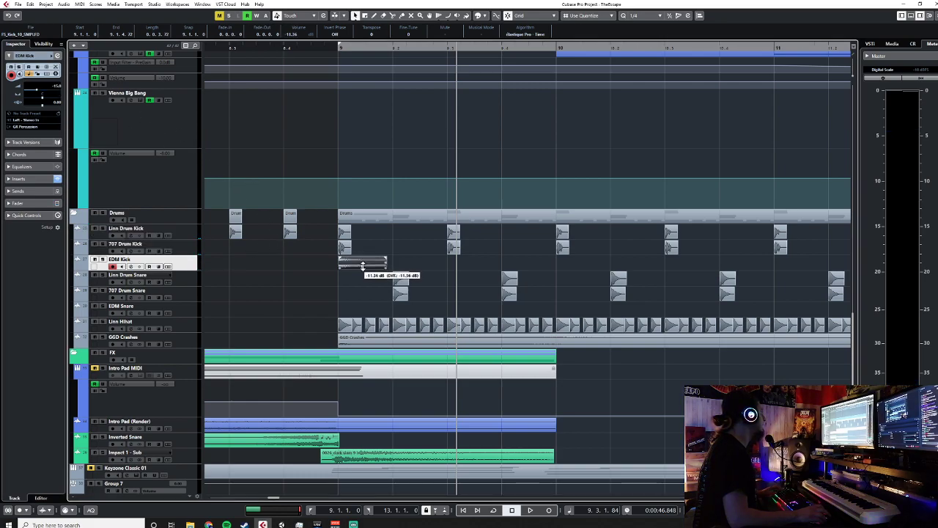
click(259, 47)
key(space)
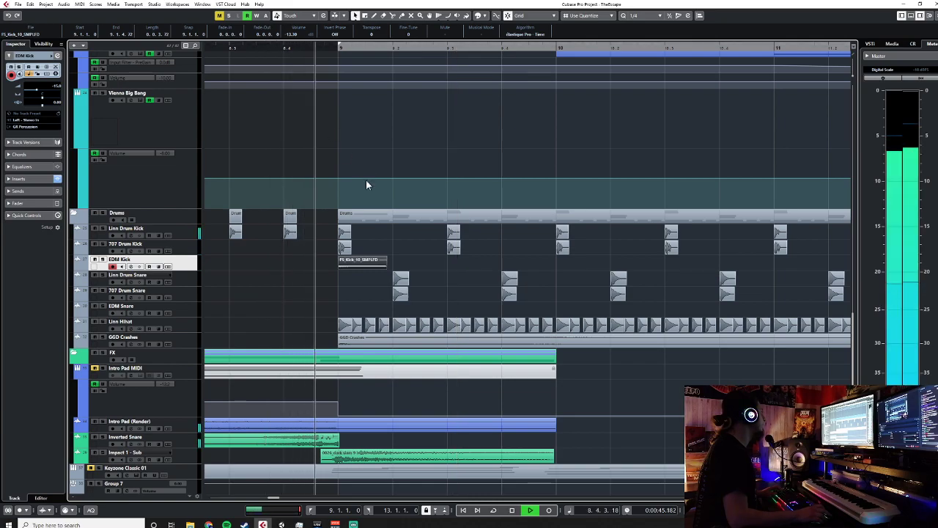
key(space)
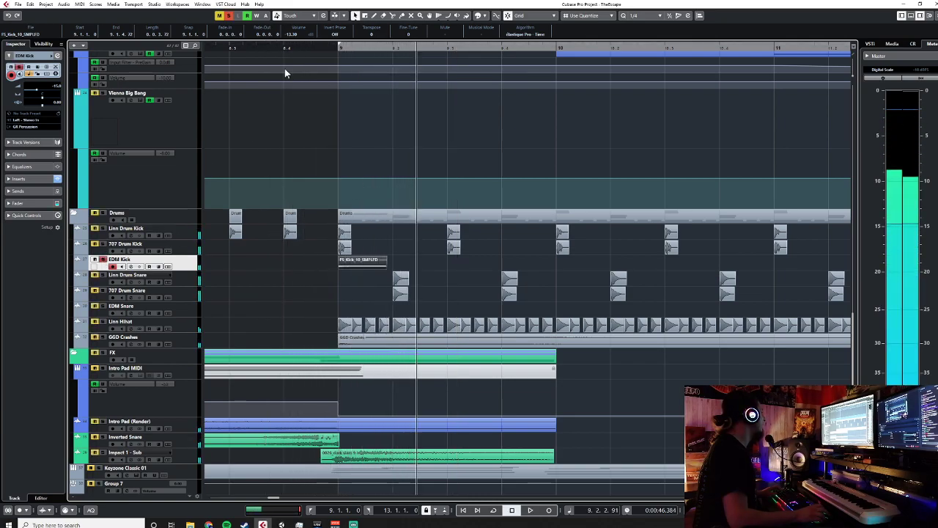
Audition the soloed EDM Kick from before bar 9, adding Linn Drum Kick and 707 Drum Kick to the solo
click(264, 46)
key(space)
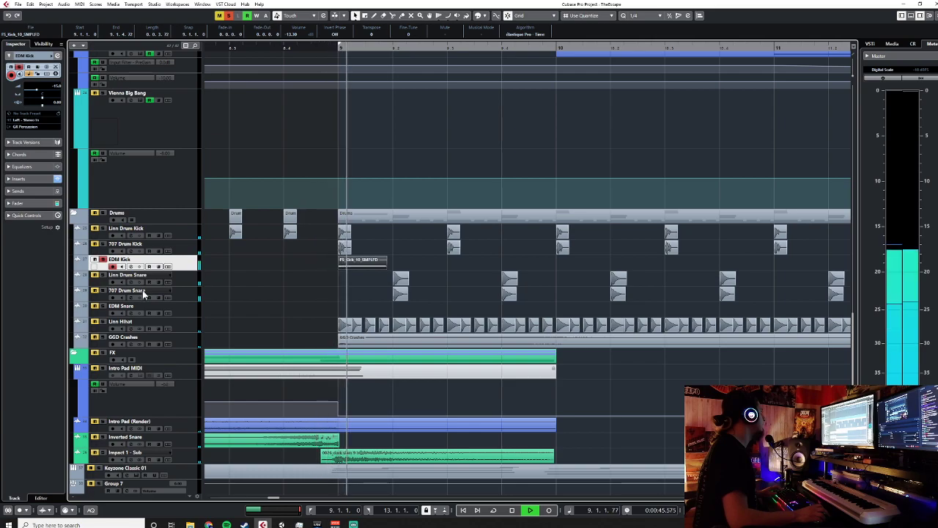
key(space)
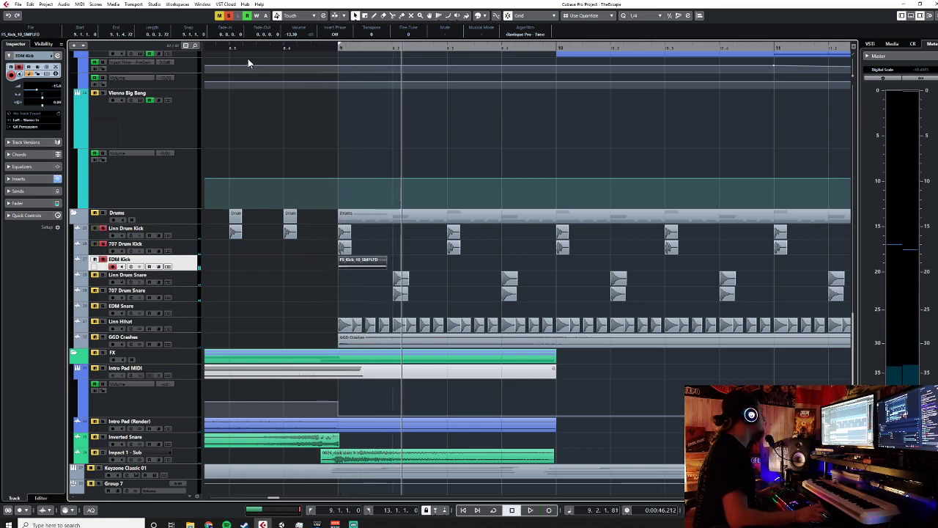
Raise the volume of the EDM Kick event at bar 9 to about -8.44 dB, auditioning the soloed kicks, and unsolo them
click(227, 46)
key(space)
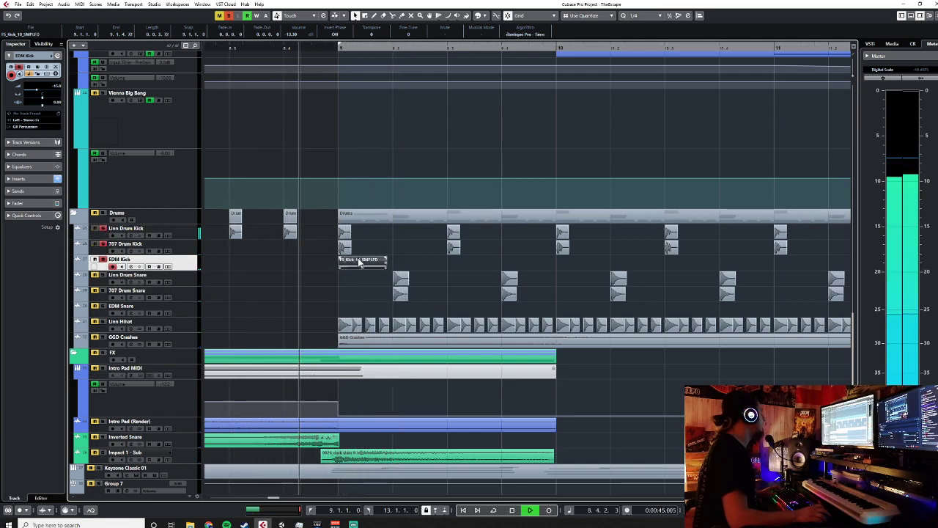
key(space)
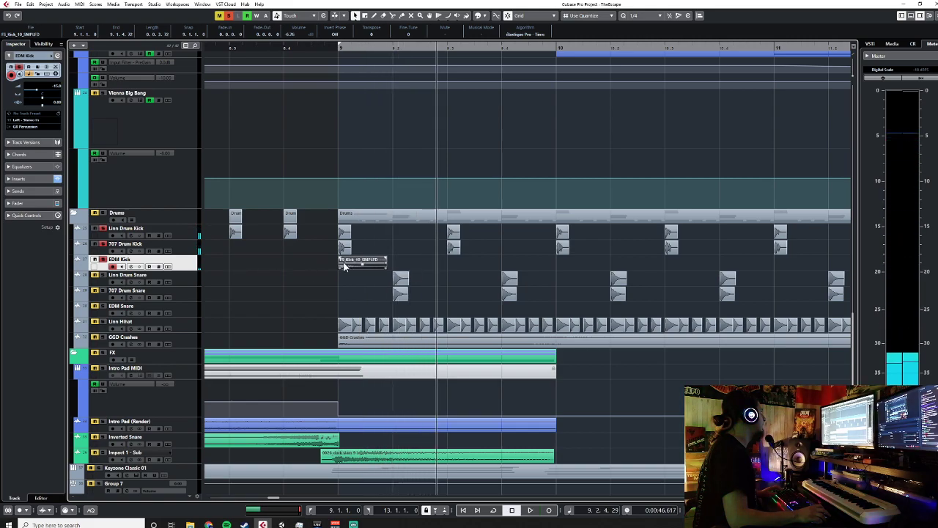
drag(361, 264, 360, 265)
click(229, 46)
key(space)
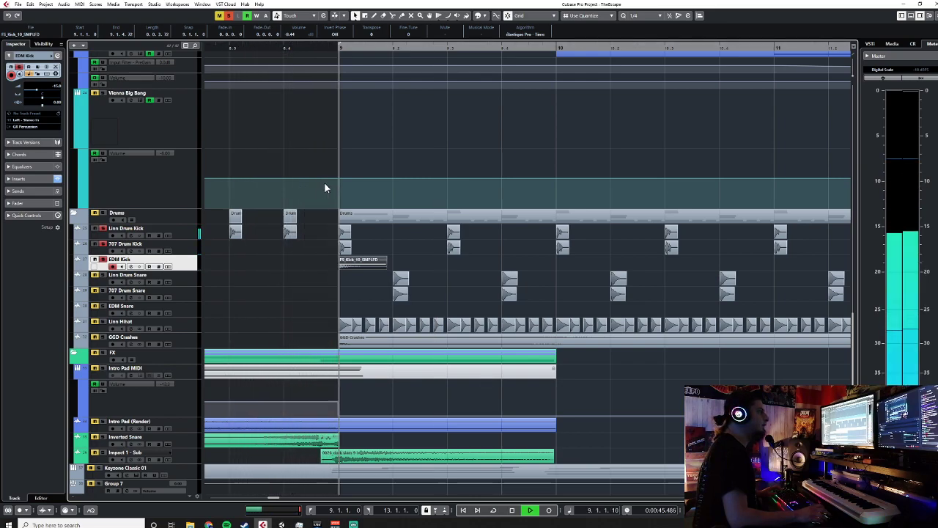
shift+click(189, 233)
key(space)
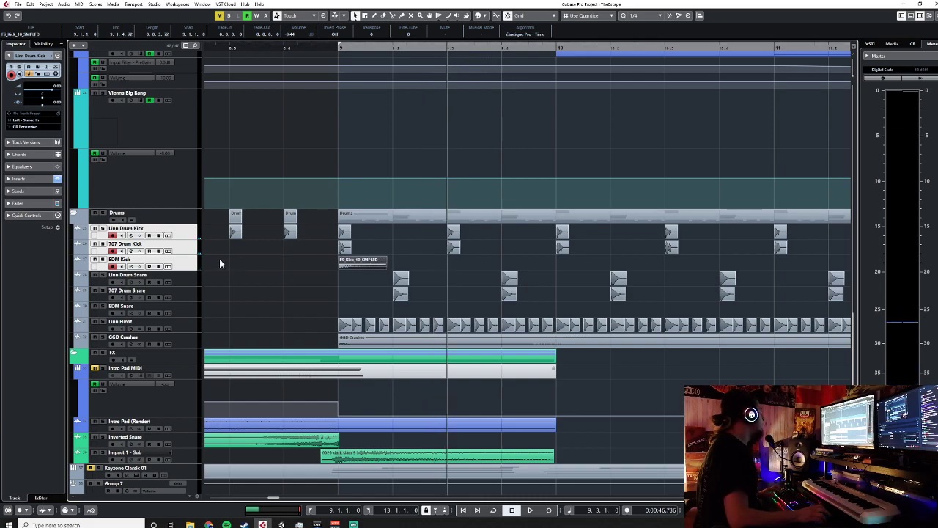
Paste a copy of the kick event at beat 9.3 on the EDM Kick track and shorten both events with short fade-outs
click(183, 263)
key(ctrl+v)
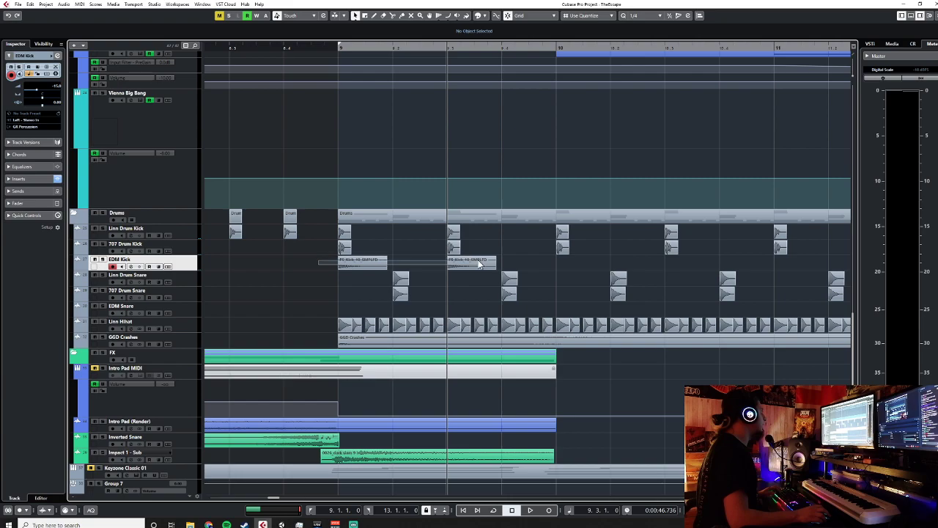
click(462, 266)
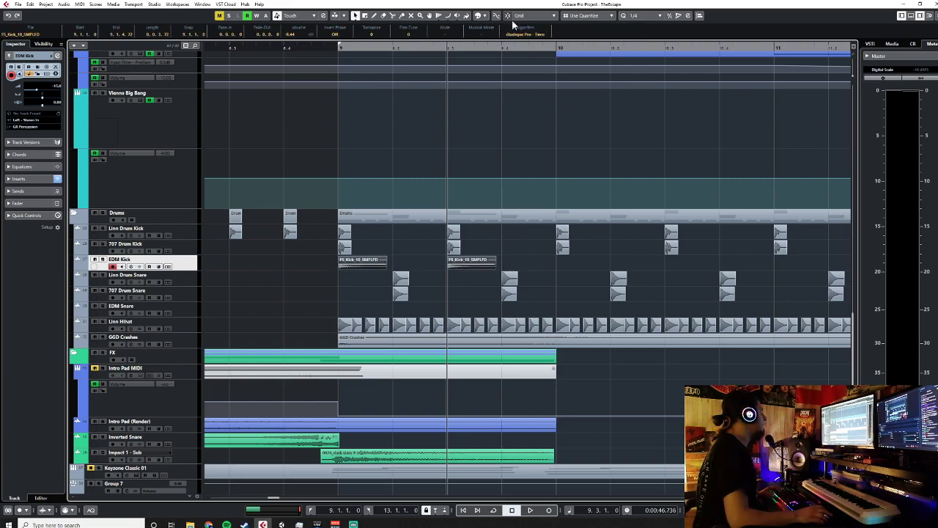
drag(495, 267, 459, 265)
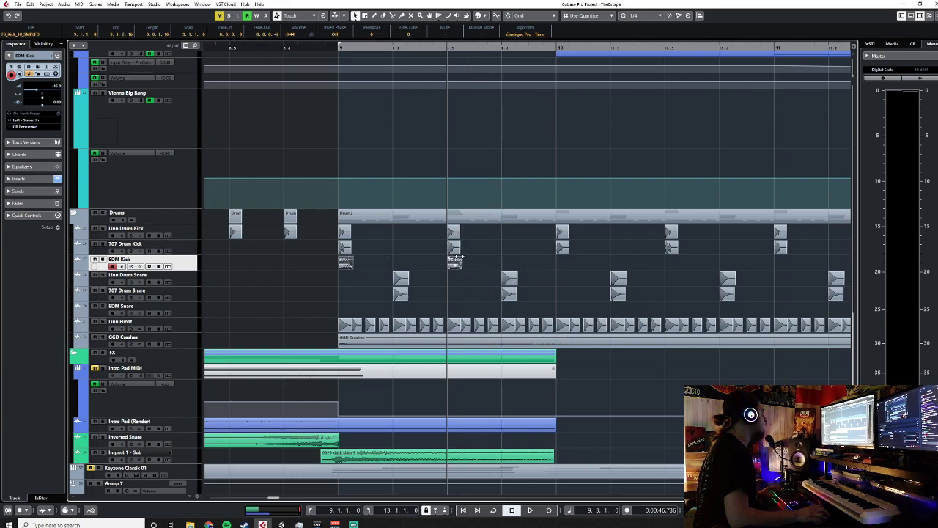
click(467, 268)
click(457, 268)
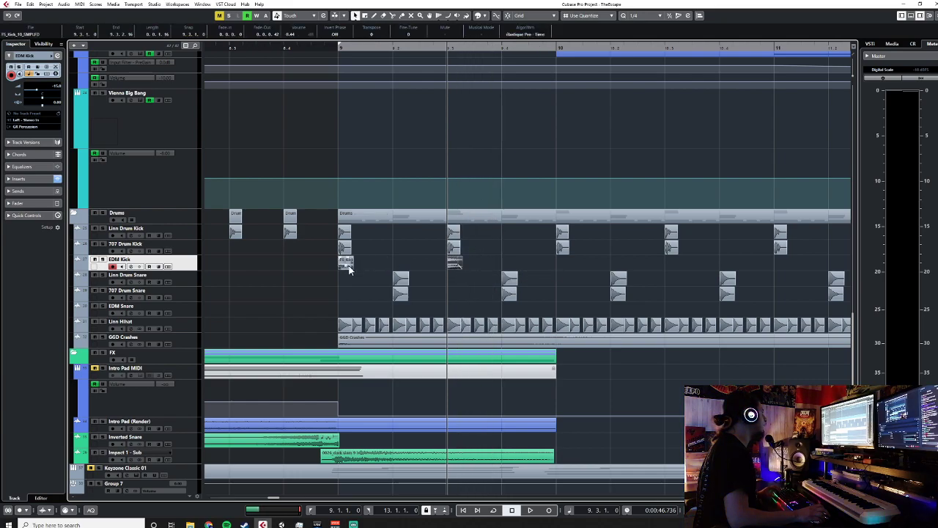
Copy the two shortened EDM Kick events to bar 10, and the resulting four events to bar 11
drag(477, 262, 306, 270)
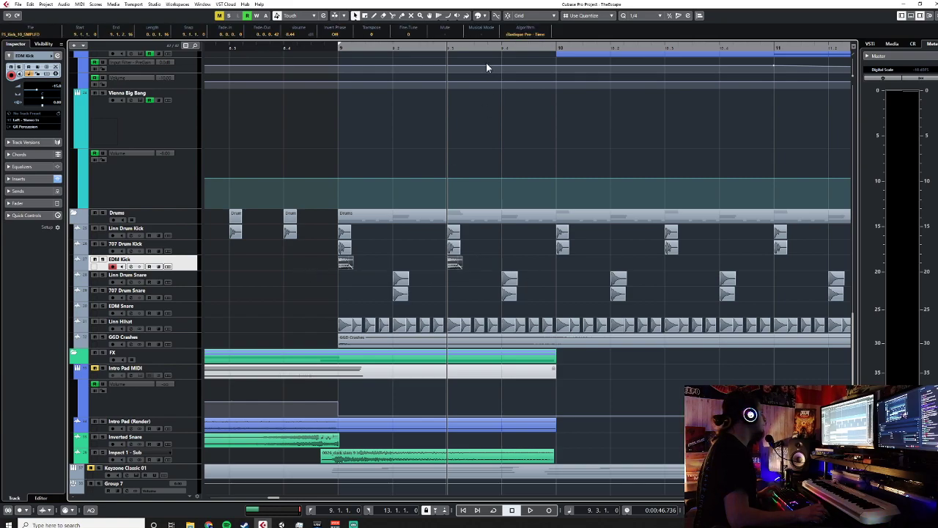
click(558, 47)
key(ctrl+v)
scroll(594, 299, down, 3)
drag(429, 261, 654, 266)
click(695, 48)
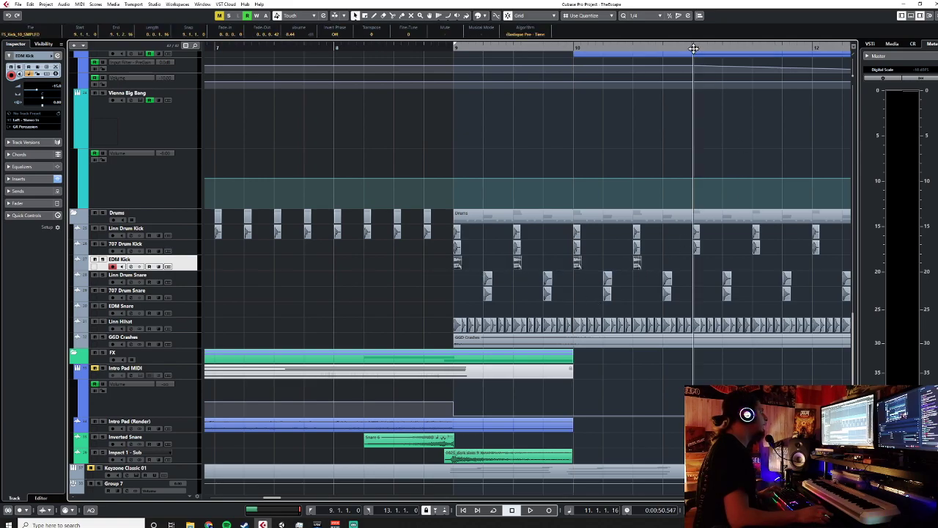
key(ctrl+v)
Extend the EDM Kick pattern through bar 32 by pasting progressively longer copies at bars 13, 17 and 25
scroll(654, 239, right, 5)
scroll(654, 239, down, 3)
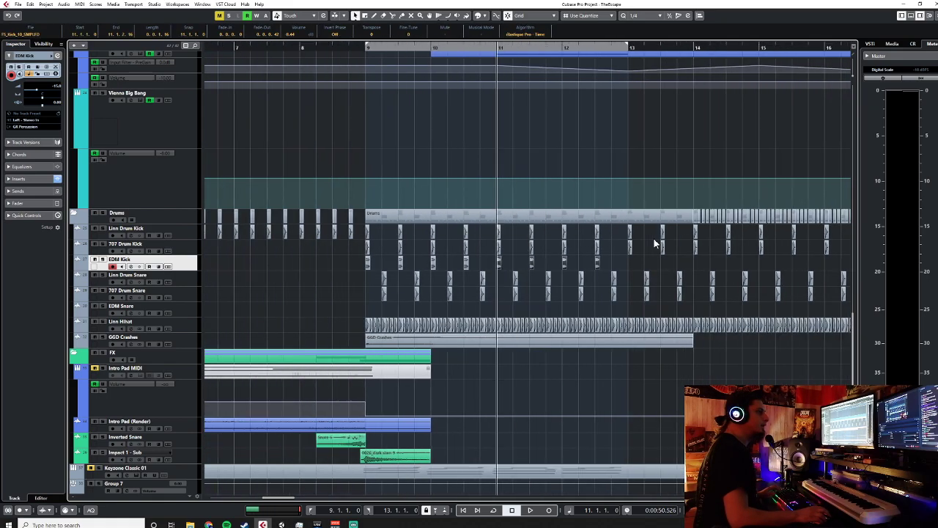
drag(339, 260, 595, 257)
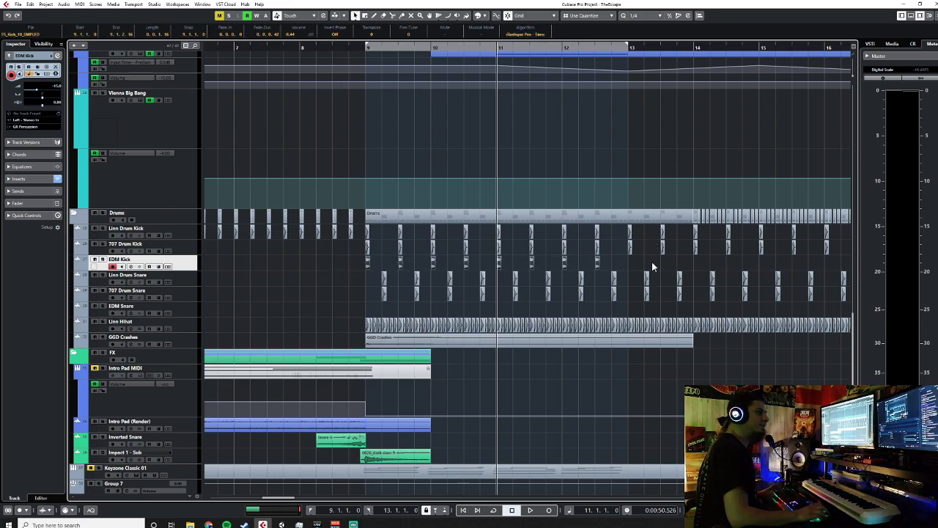
click(631, 44)
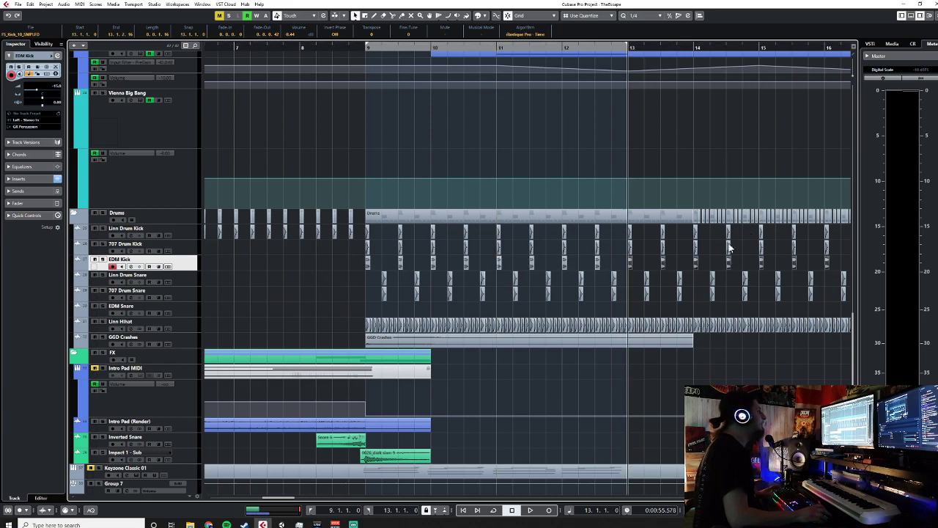
key(g)
drag(270, 259, 700, 261)
click(655, 44)
scroll(710, 303, right, 8)
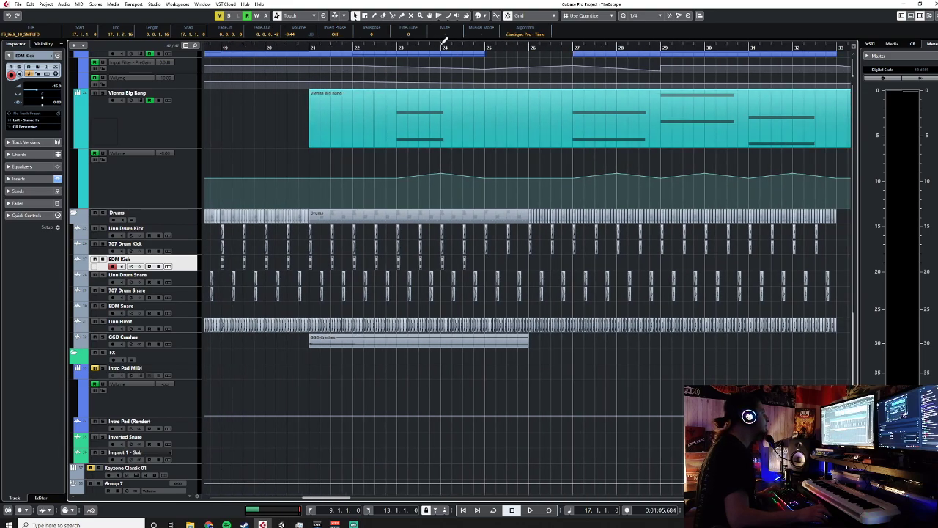
click(499, 44)
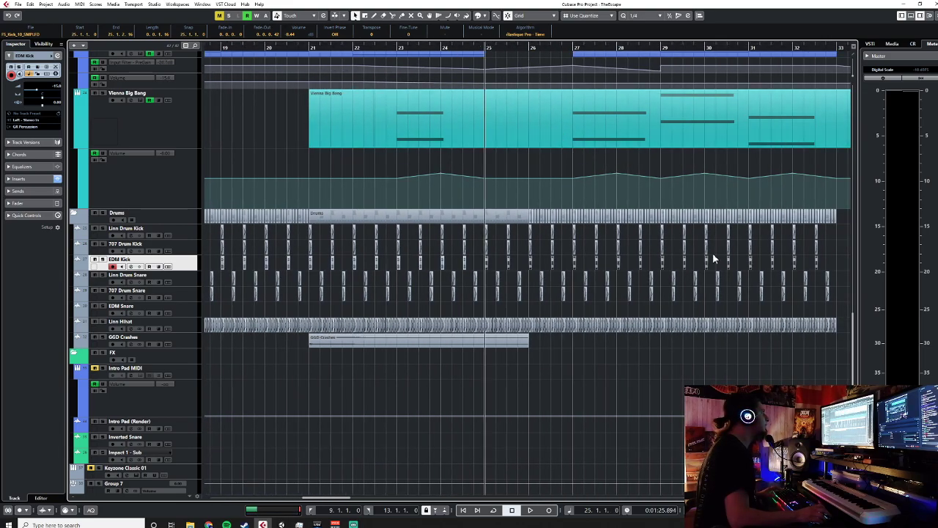
Select the EDM Snare track and set the playback position to the start of bar 9
scroll(712, 253, left, 3)
scroll(704, 257, left, 6)
click(350, 300)
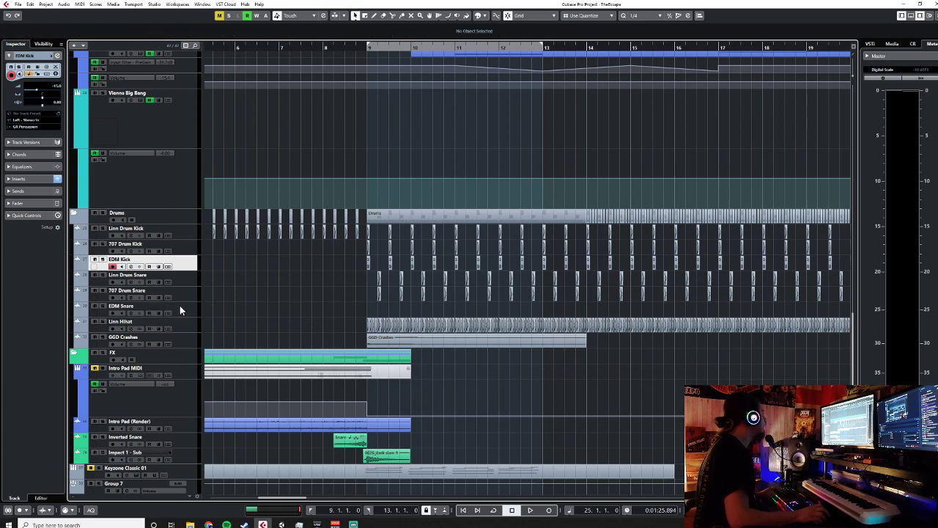
click(179, 307)
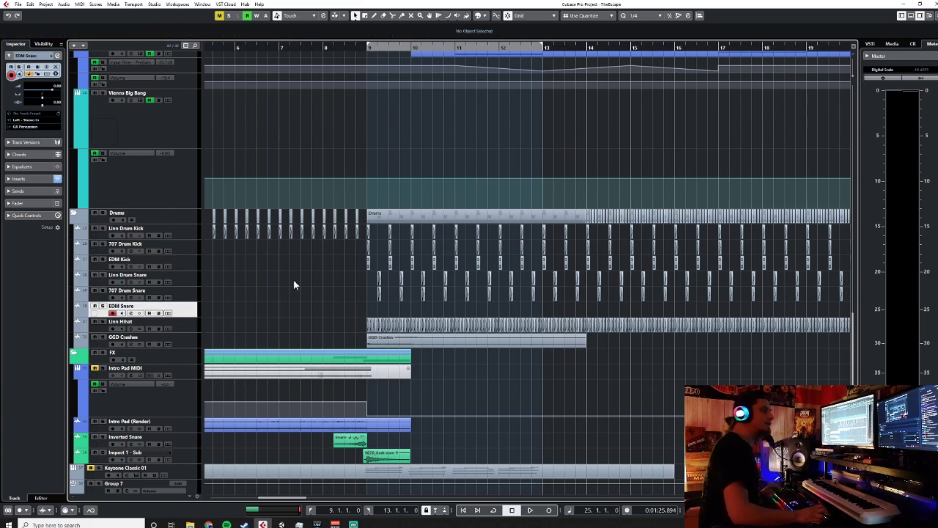
click(369, 46)
key(KP_1)
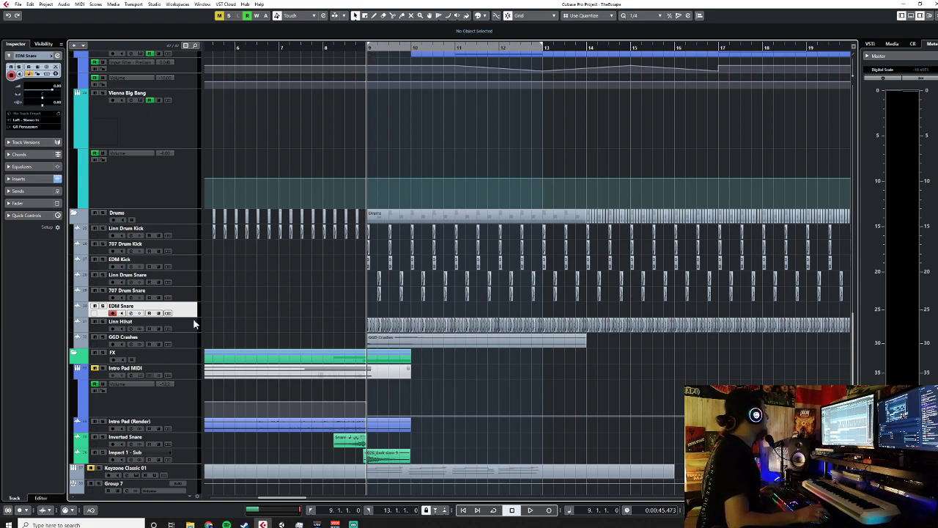
key(alt+Tab)
key(alt+Tab)
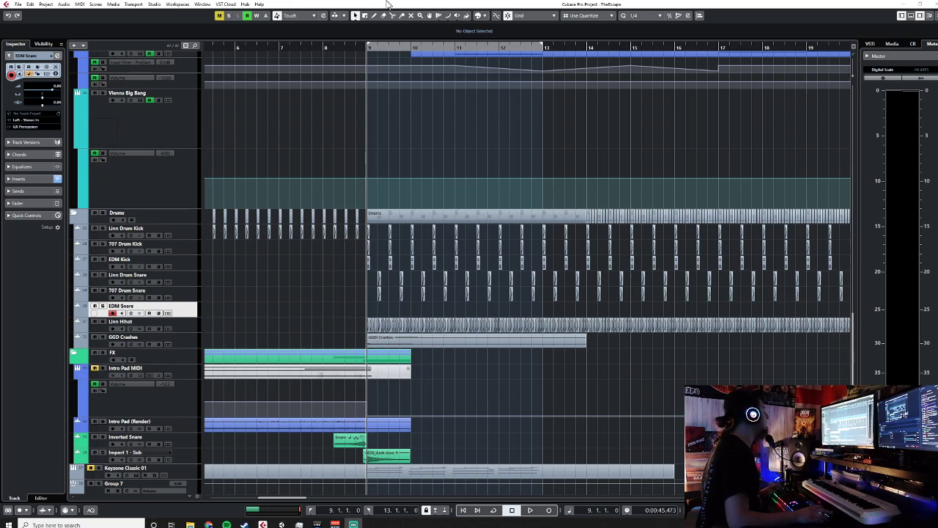
mouse_move(190, 524)
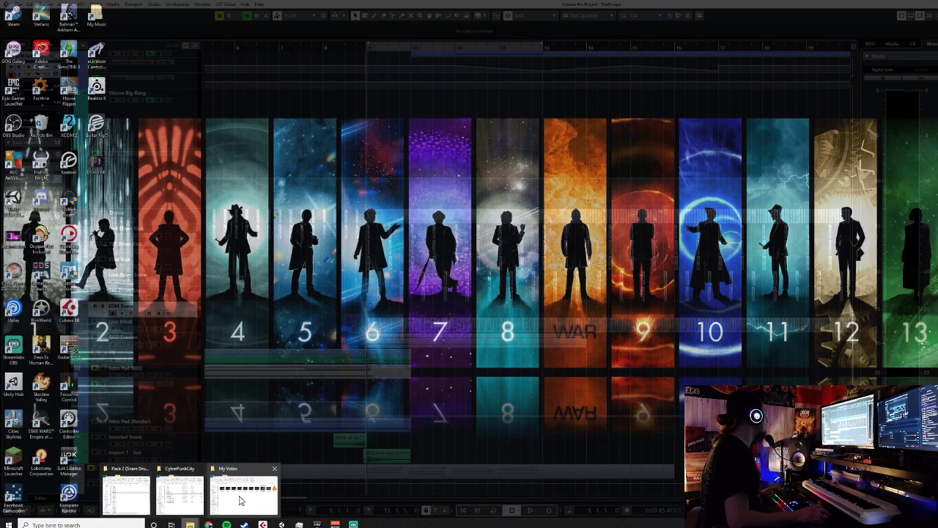
mouse_move(242, 500)
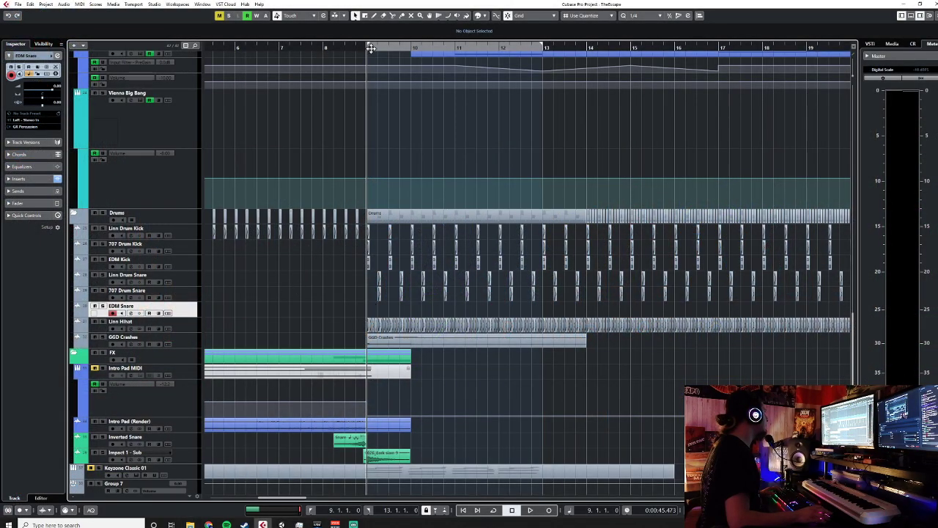
Import the FS_Snare_3_SMPLFD audio file onto the EDM Snare track at beat 9.2, copying it to the working directory
click(377, 48)
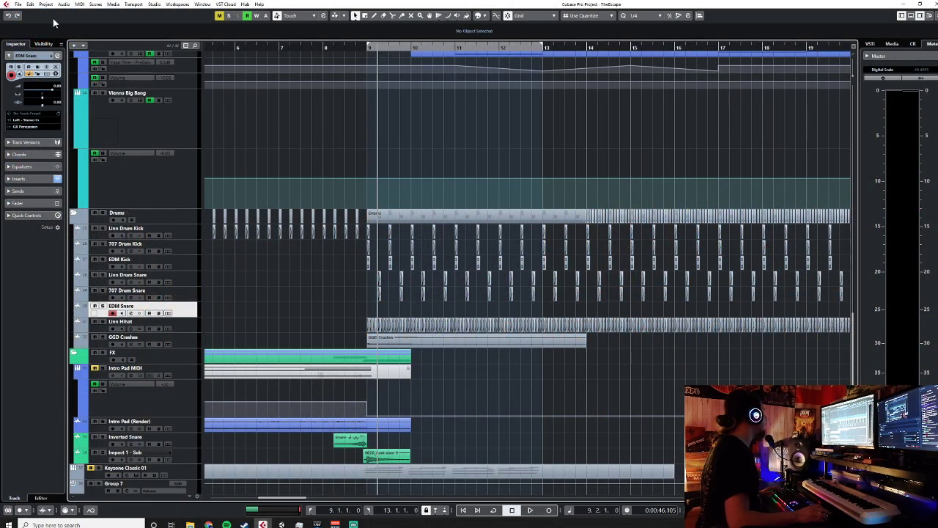
click(18, 4)
mouse_move(62, 110)
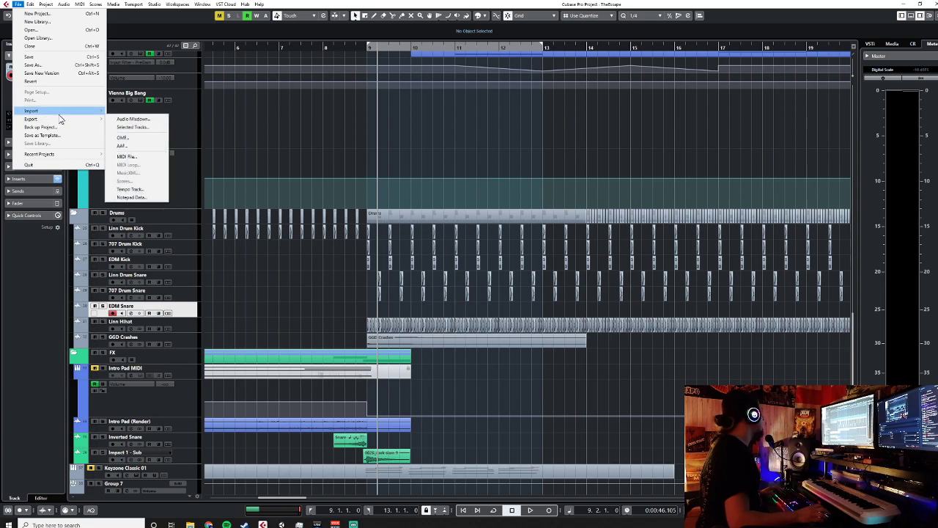
click(146, 111)
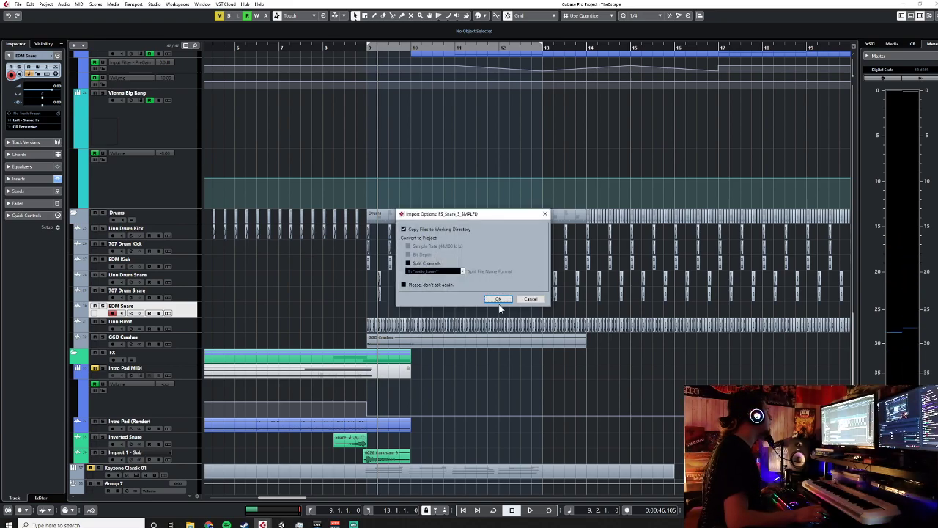
click(499, 299)
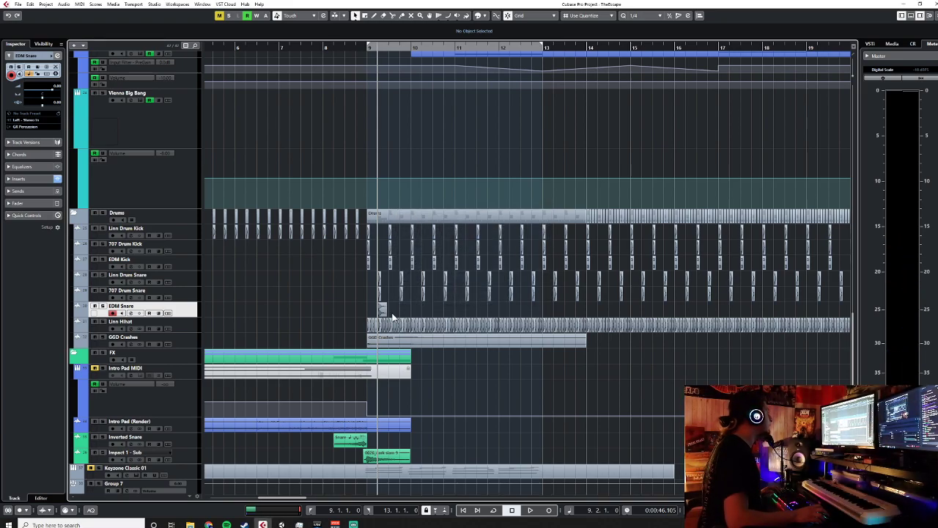
Paste copies of the snare event at beats 9.4, 10.2 and 10.4, and set the EDM Snare track volume to -15
click(401, 48)
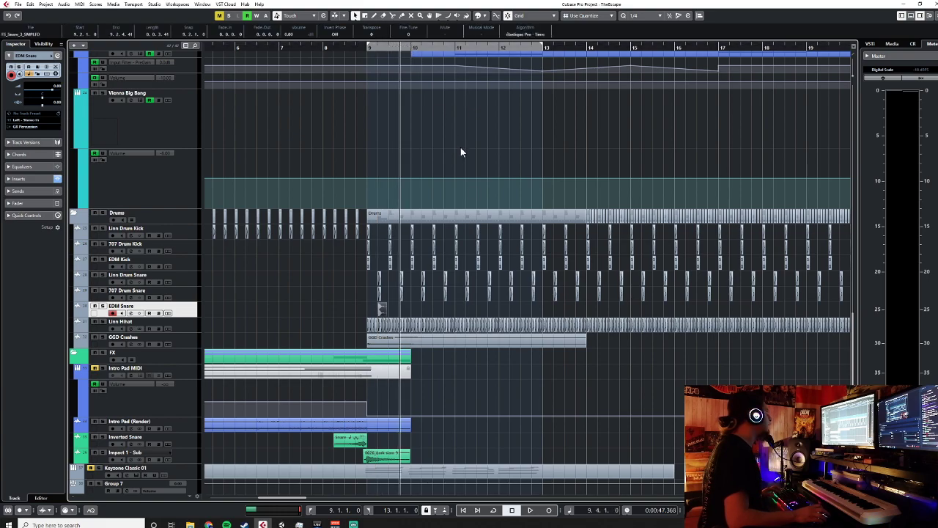
click(421, 47)
double_click(56, 86)
text(-15)
key(Return)
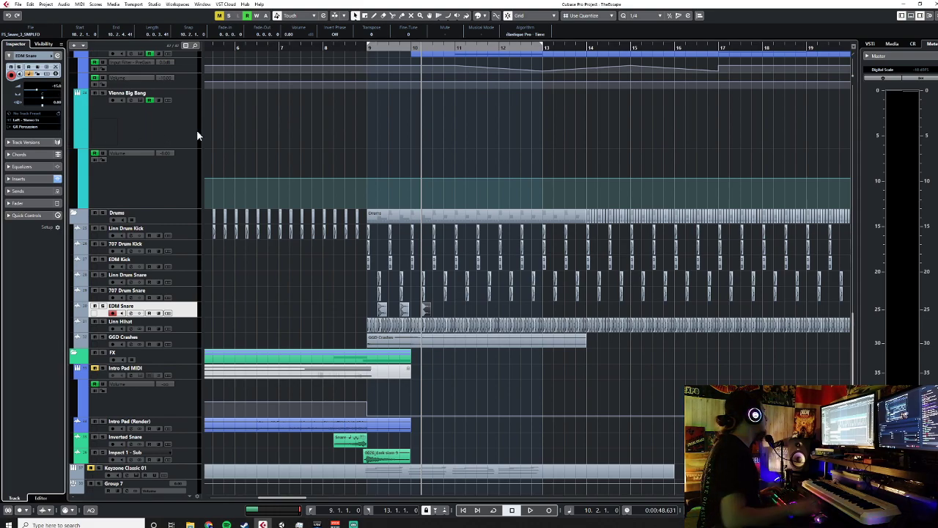
click(440, 48)
click(443, 47)
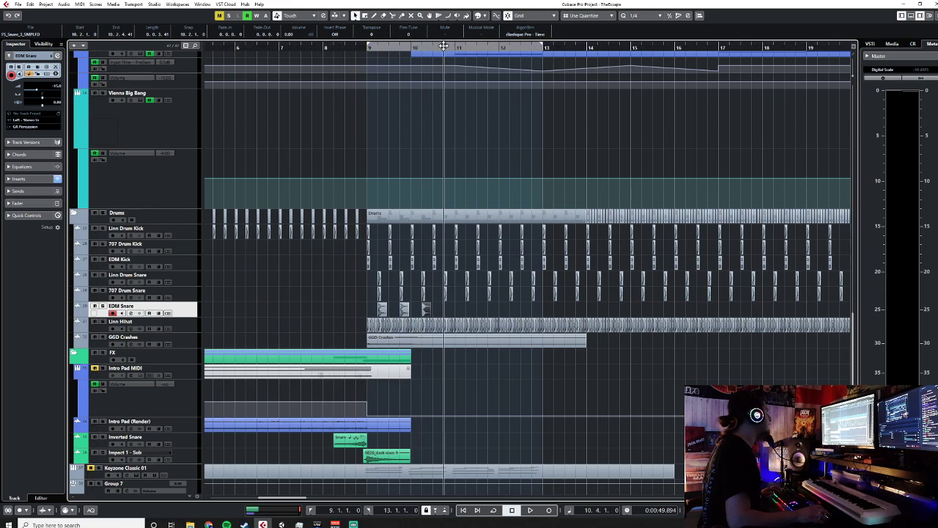
Solo the Drums folder's tracks and audition them from bar 8 to about bar 11
click(326, 47)
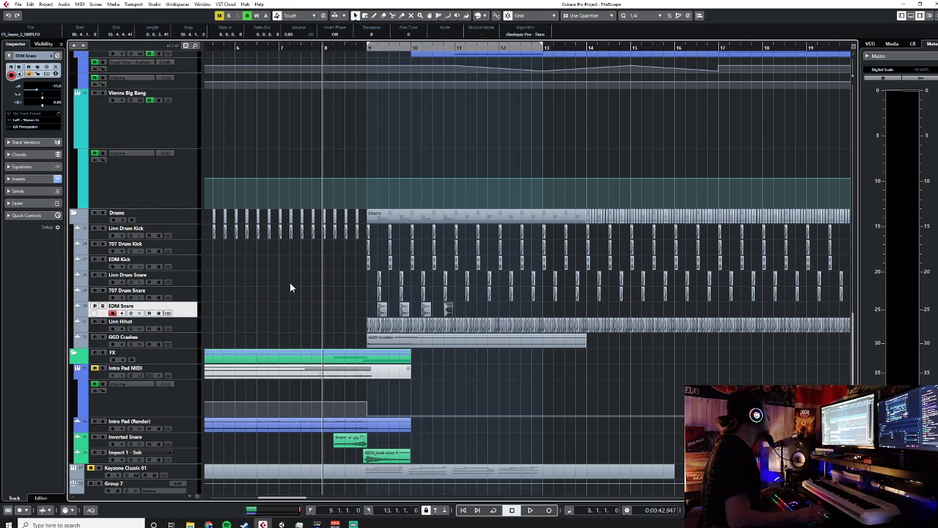
scroll(219, 130, up, 15)
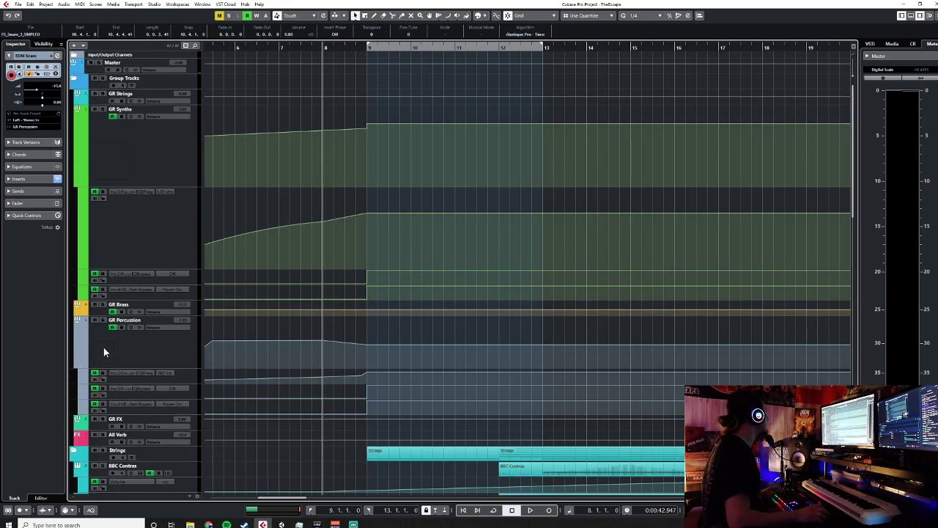
scroll(376, 273, down, 12)
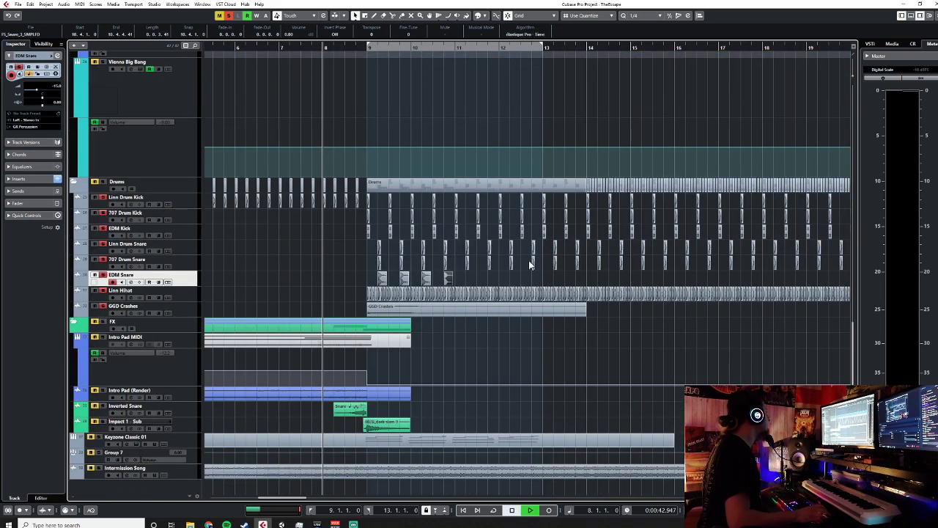
key(space)
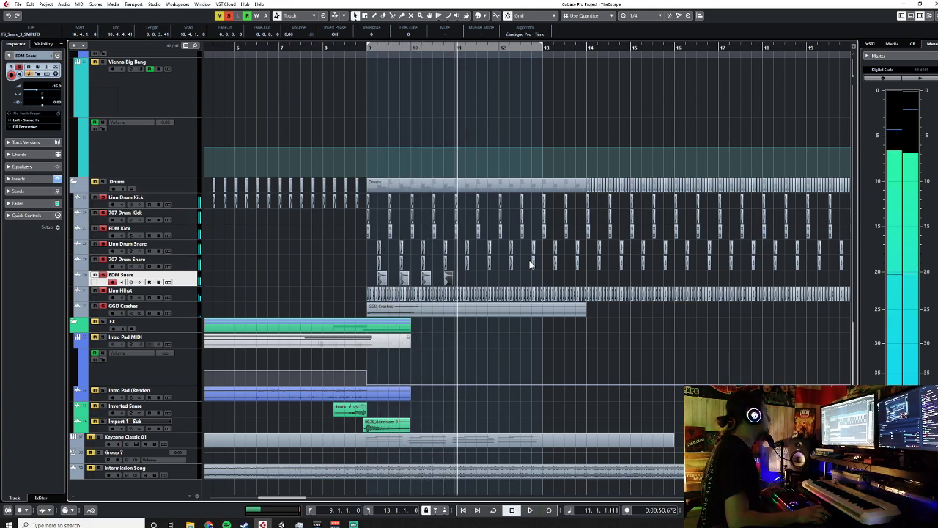
Fill bars 11 and 12 of the EDM Snare track with copies of the four snare events and select all eight
scroll(410, 287, up, 10)
scroll(410, 287, down, 6)
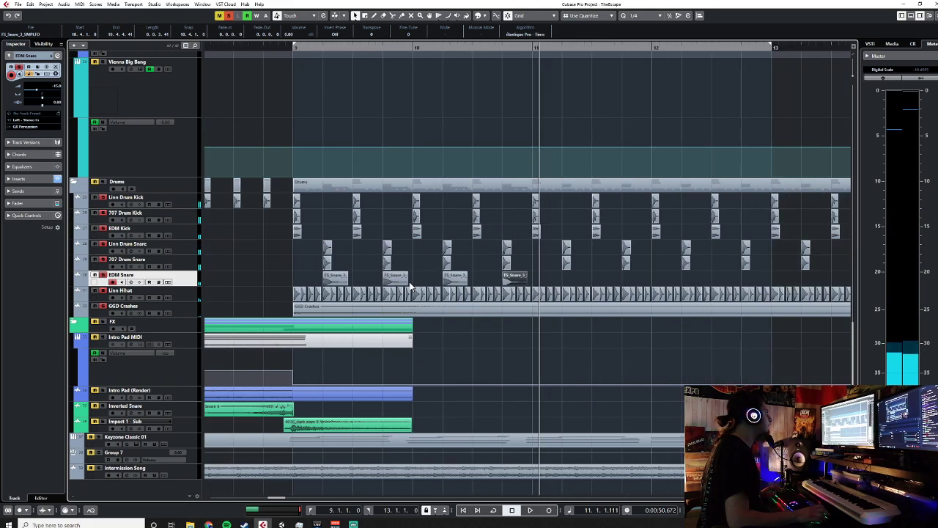
click(538, 47)
key(ctrl+v)
drag(735, 276, 343, 279)
scroll(736, 233, down, 4)
Try to paste the eight-event snare pattern at the start of bar 13, and undo the paste
click(719, 47)
key(ctrl+v)
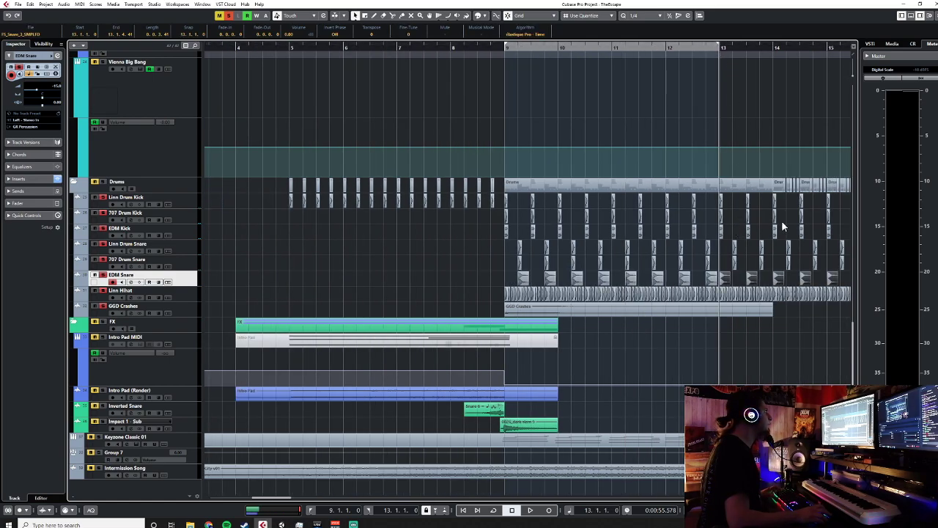
scroll(773, 258, right, 3)
key(ctrl+z)
Paste the eight-event snare pattern at 13.2 on the EDM Snare track and select all snare events from bar 9 through bar 16
click(603, 47)
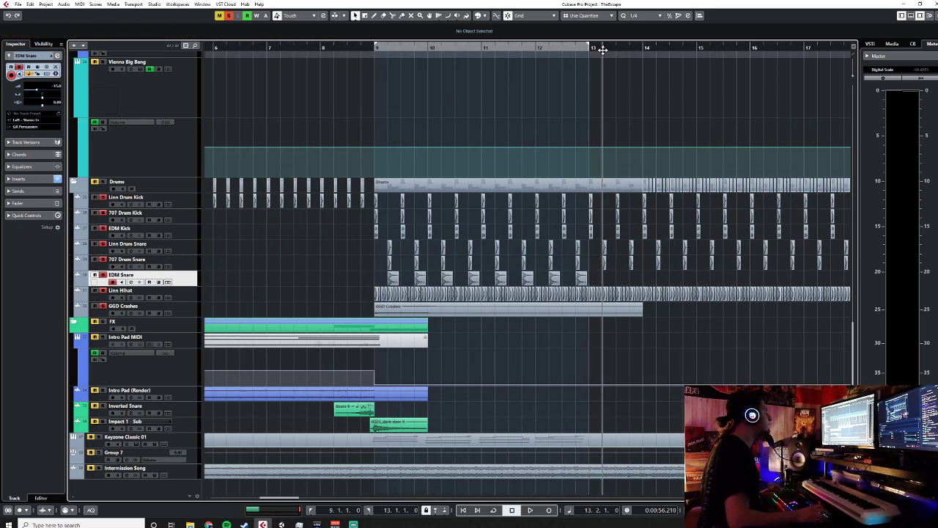
key(ctrl+v)
drag(817, 276, 377, 291)
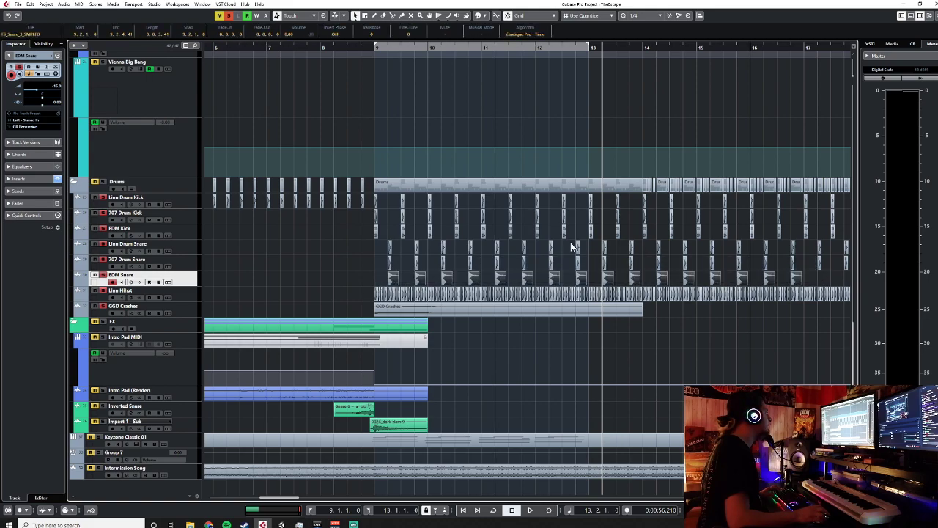
click(807, 48)
key(ctrl+v)
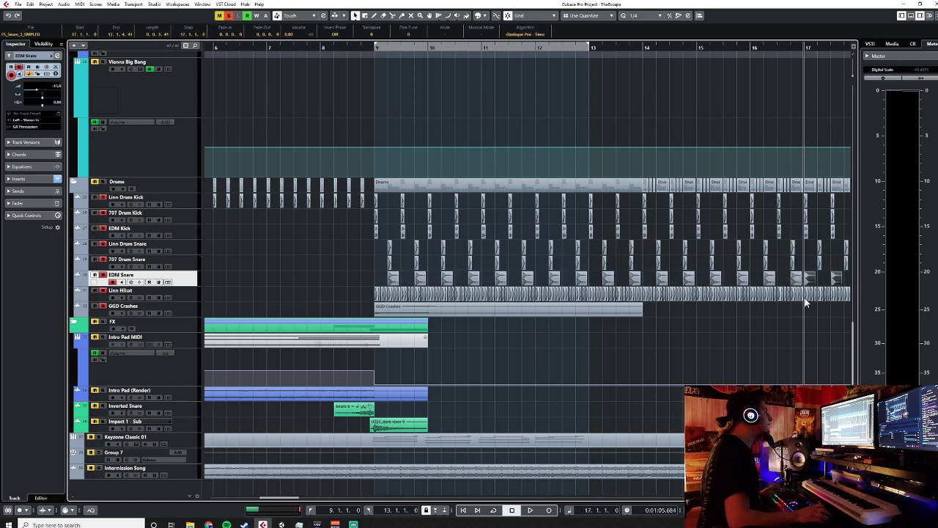
key(ctrl+z)
Paste the 16-event snare pattern at 17.2 and 25.2 on the EDM Snare track
click(819, 47)
key(ctrl+v)
scroll(797, 308, right, 5)
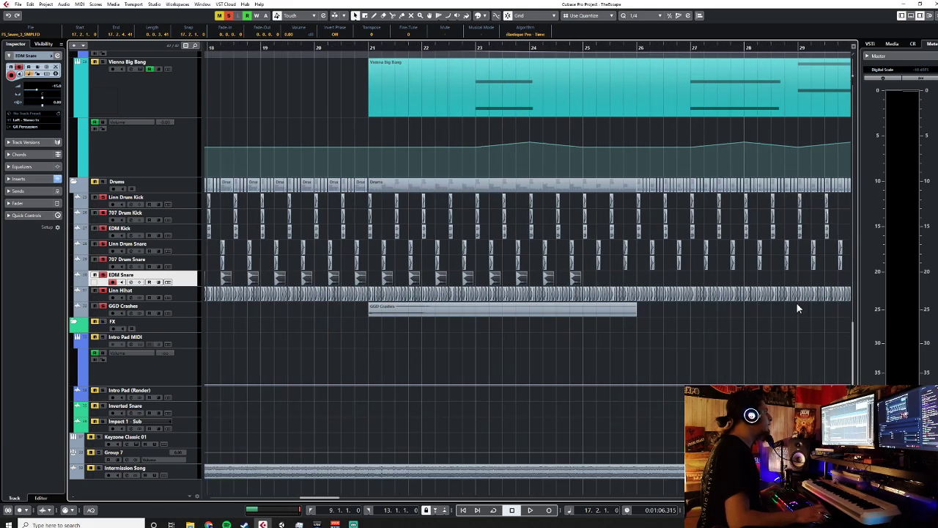
scroll(797, 305, right, 3)
click(401, 47)
key(ctrl+v)
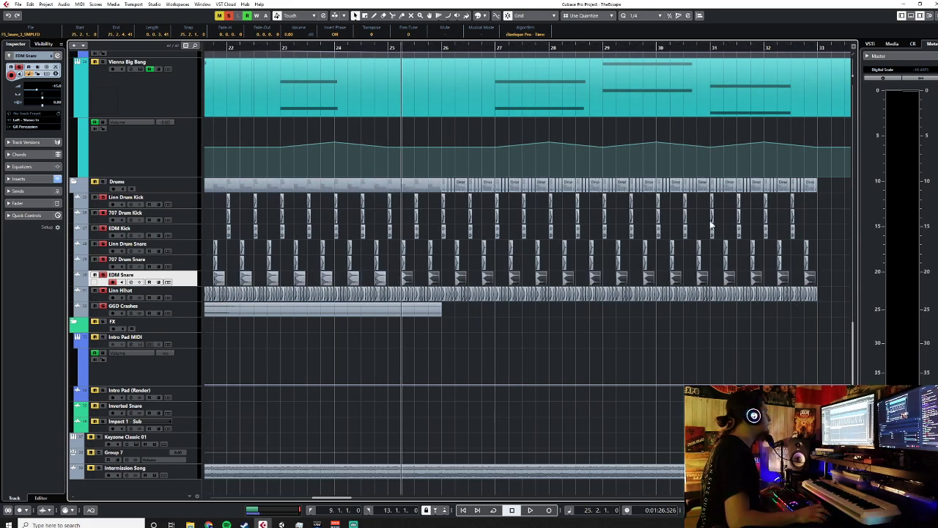
Clear the solo from all tracks and place the playhead at the start of bar 8
scroll(645, 345, down, 2)
scroll(645, 345, left, 5)
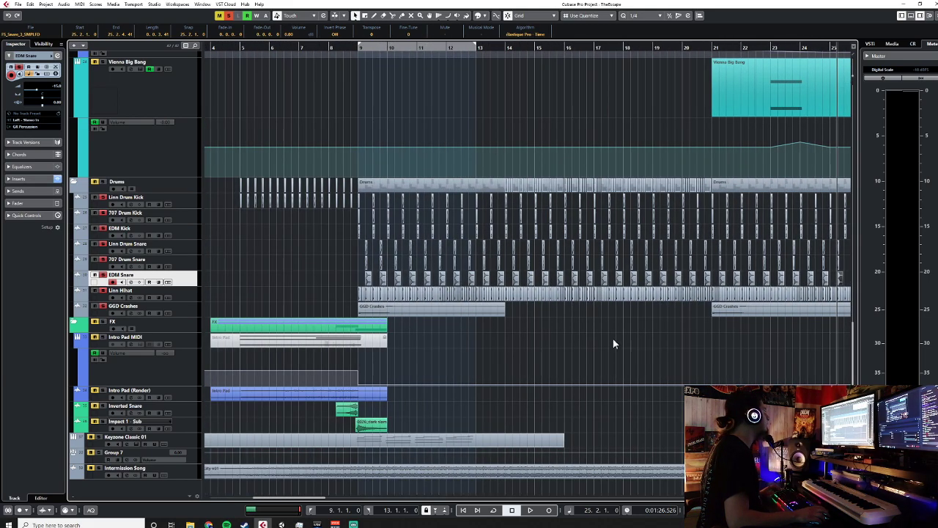
scroll(341, 234, up, 15)
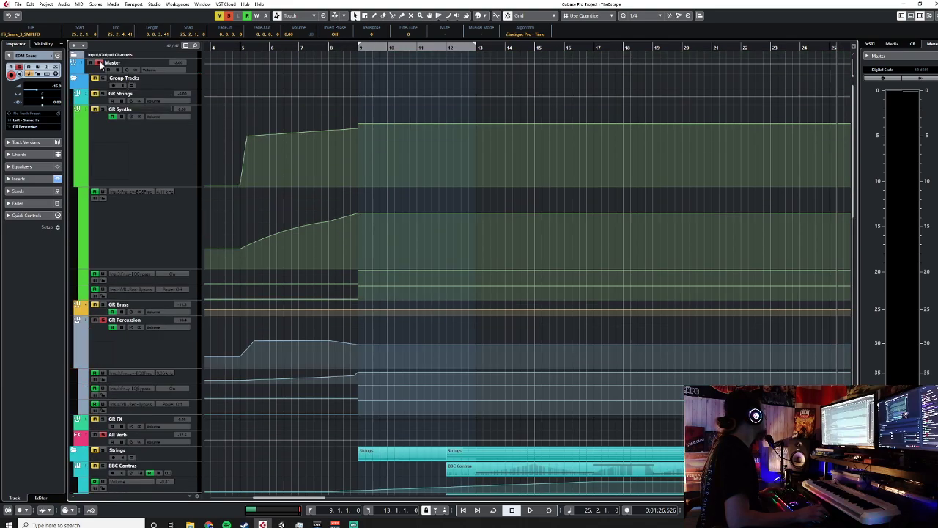
scroll(423, 276, down, 15)
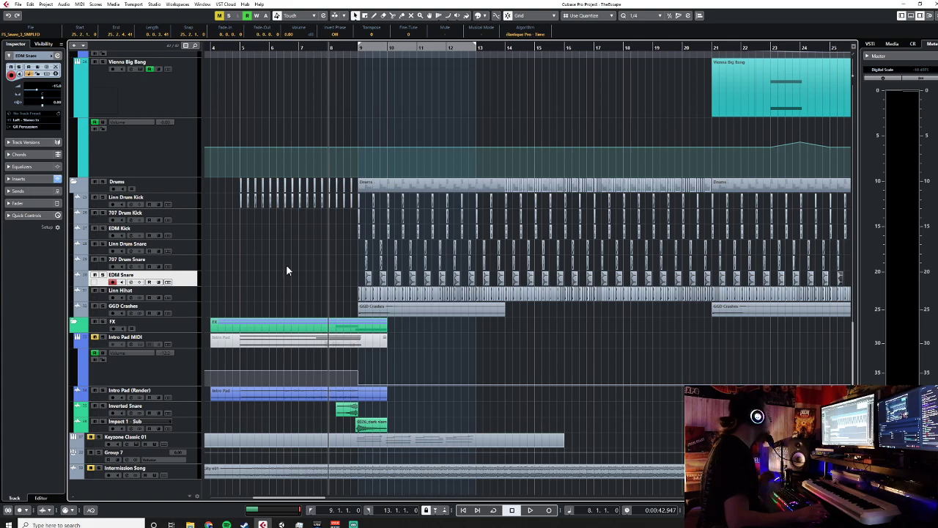
scroll(287, 268, up, 15)
scroll(286, 267, down, 8)
scroll(286, 265, up, 8)
scroll(286, 262, down, 14)
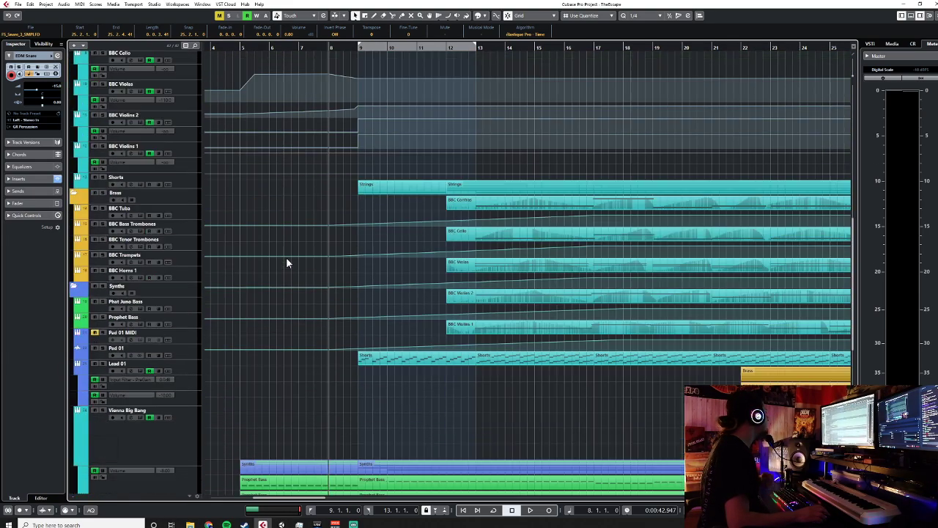
scroll(286, 263, up, 2)
scroll(287, 263, down, 3)
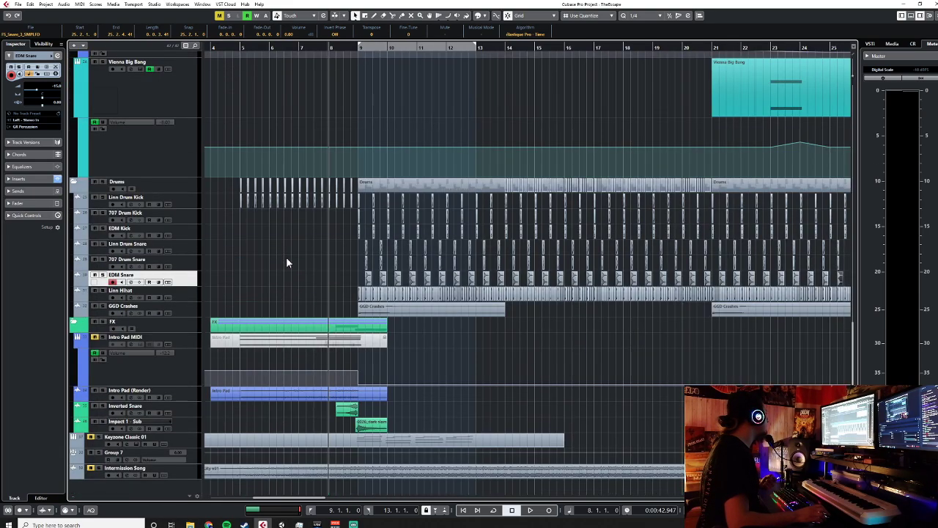
Select the 707 Drum Kick track and show its insert effects
click(192, 201)
click(191, 219)
click(13, 179)
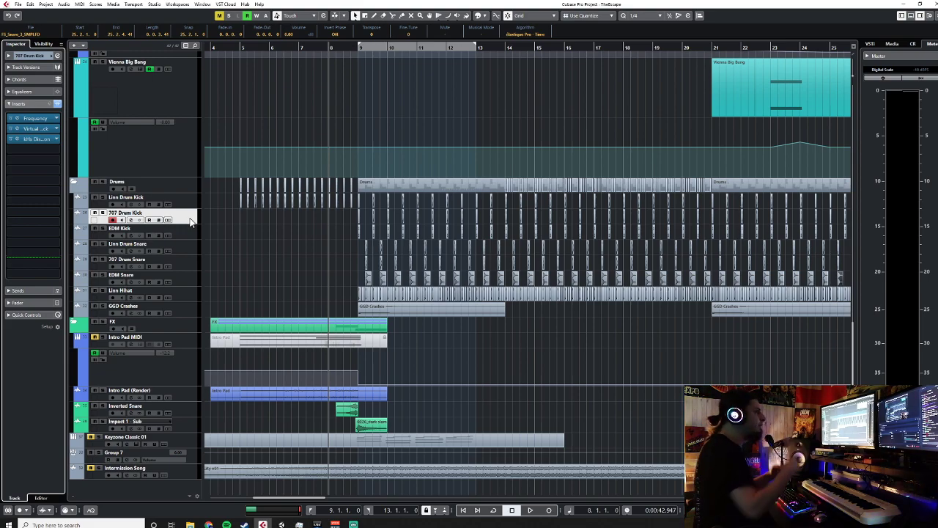
click(183, 184)
right_click(186, 187)
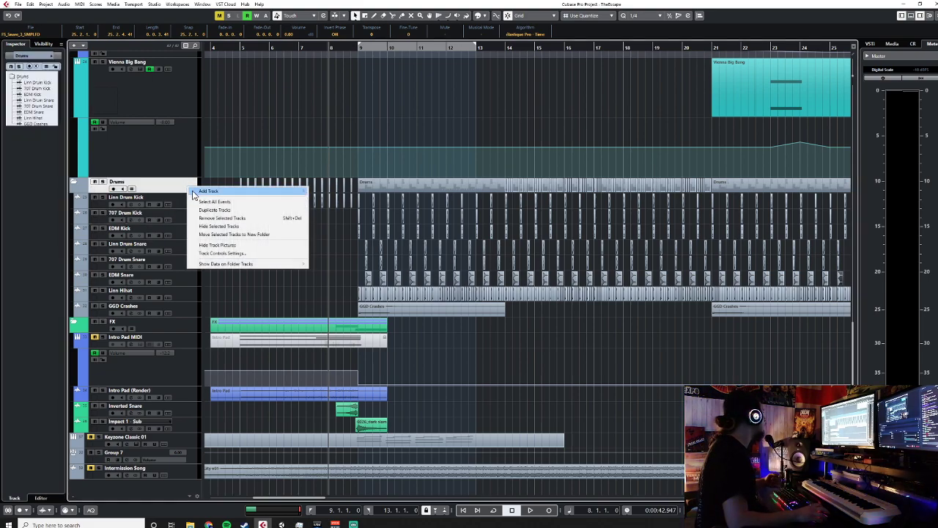
mouse_move(286, 191)
click(225, 295)
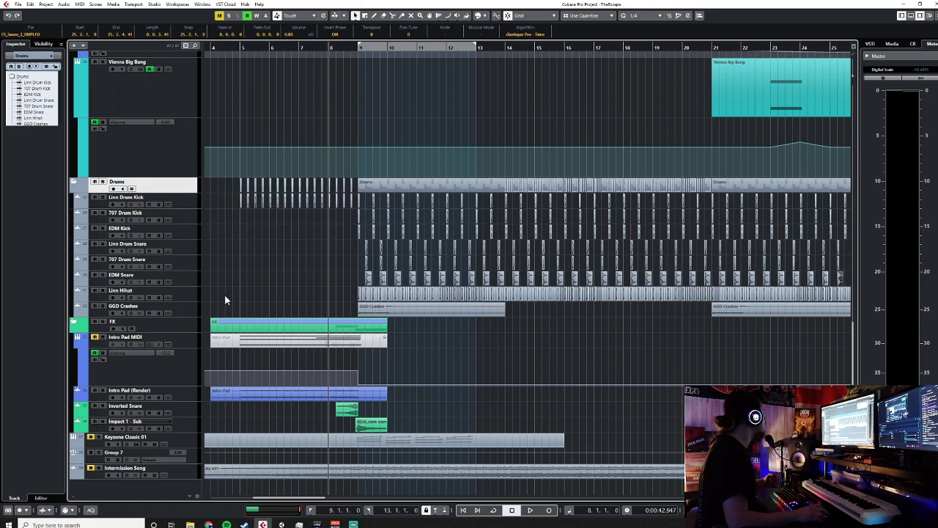
Play the full mix from bar 8 and solo the EDM Snare track during playback
key(Down)
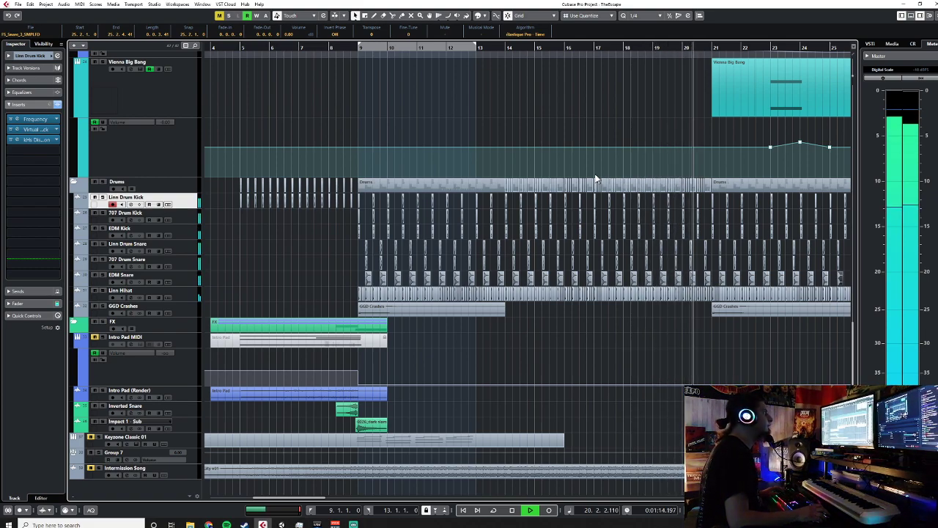
click(188, 281)
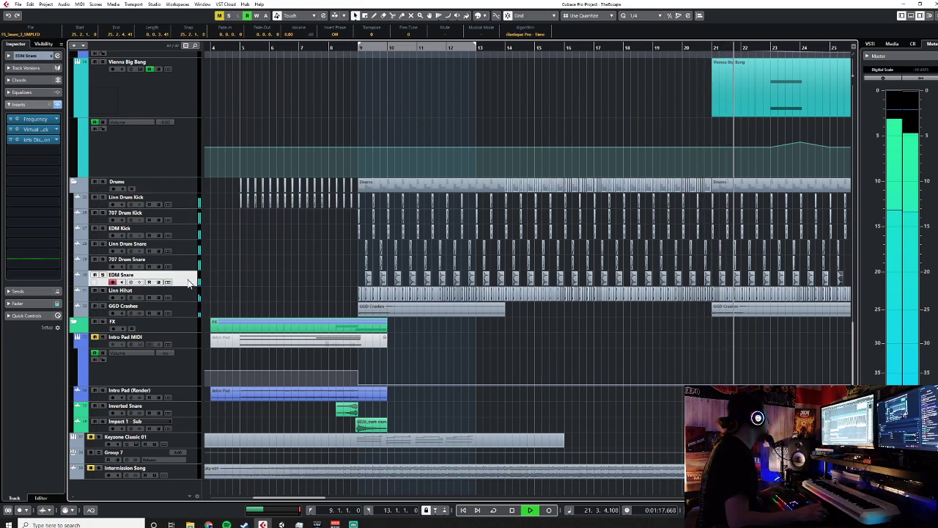
click(103, 275)
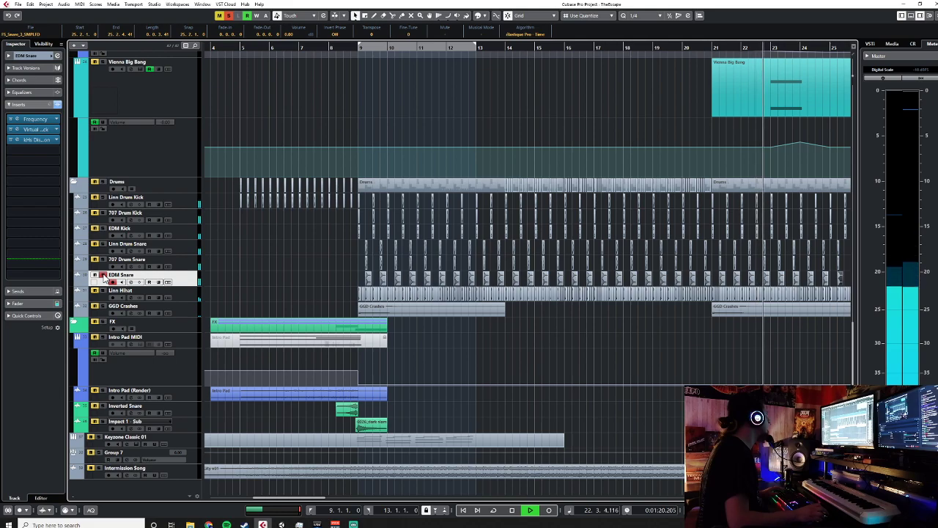
Open the EDM Snare's Frequency EQ, set band 5 to about -3.7 dB and lower band 8 at about 5 kHz
click(18, 120)
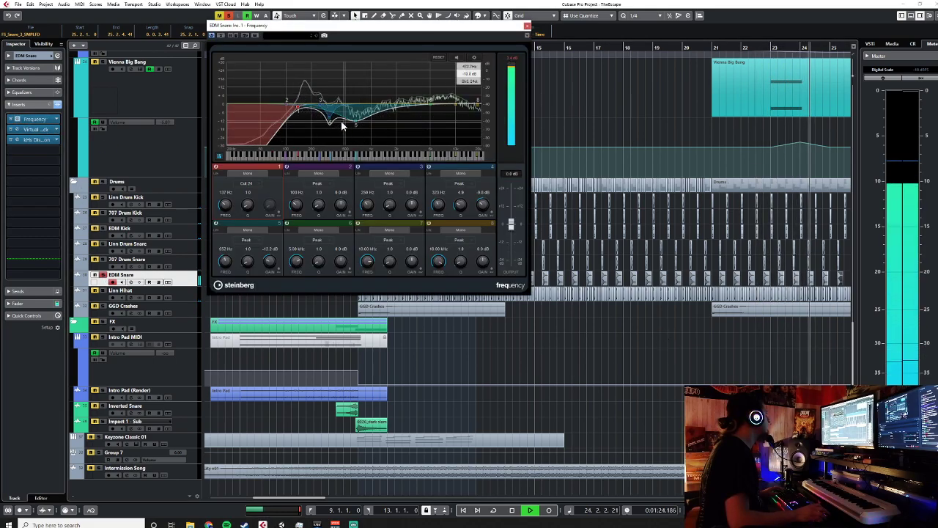
drag(330, 121, 360, 114)
drag(480, 107, 430, 115)
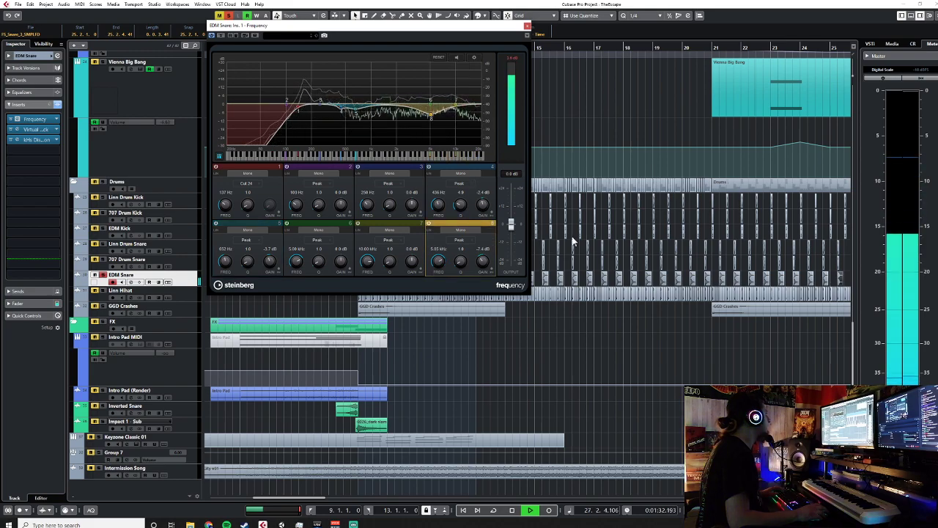
Try the Cut 6 and Low Shelf filter types on band 8 of the EDM Snare's EQ
click(469, 239)
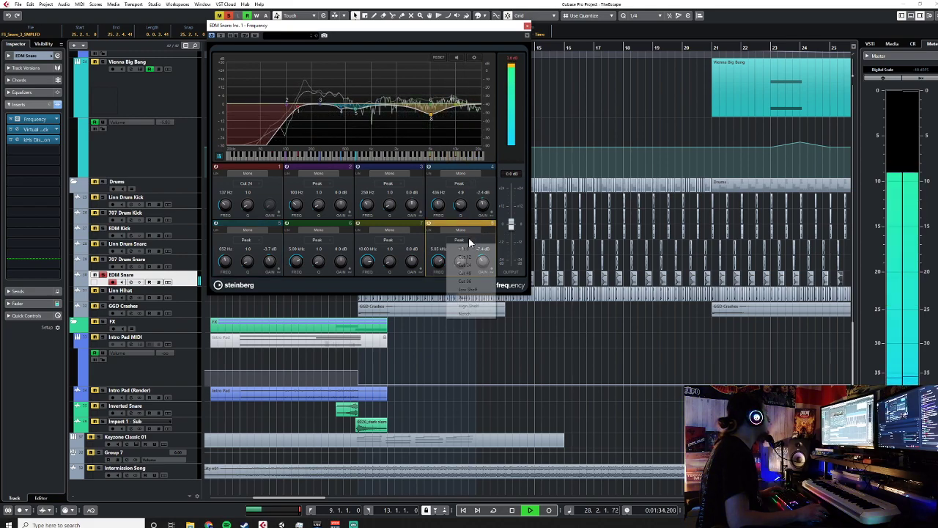
click(462, 256)
drag(432, 116, 449, 108)
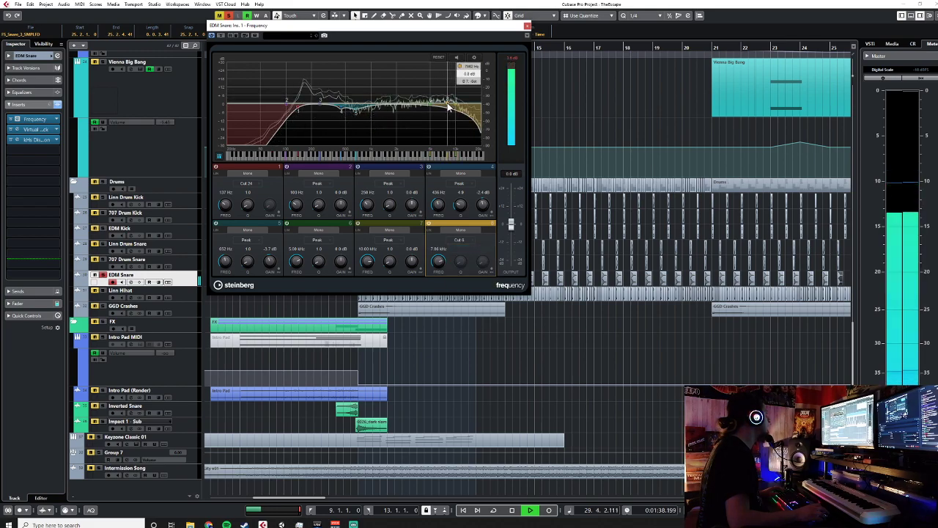
click(469, 240)
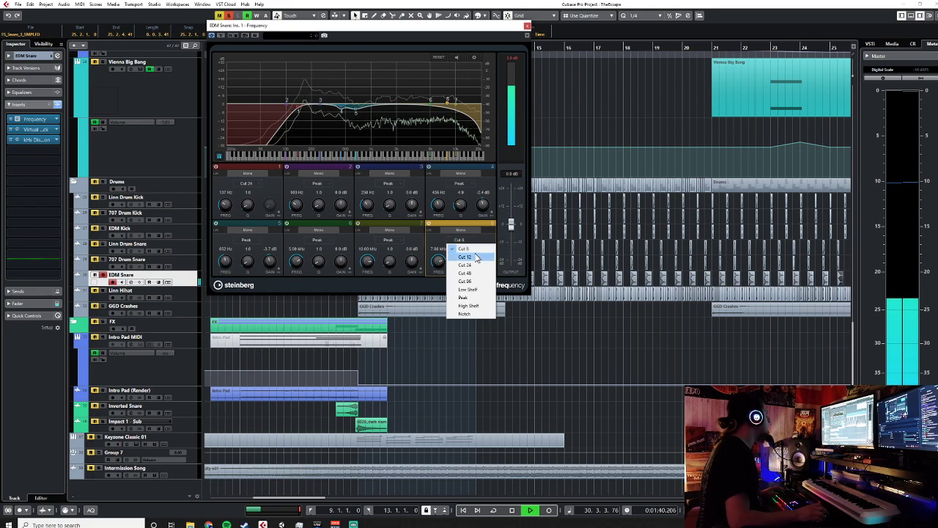
click(475, 254)
click(473, 237)
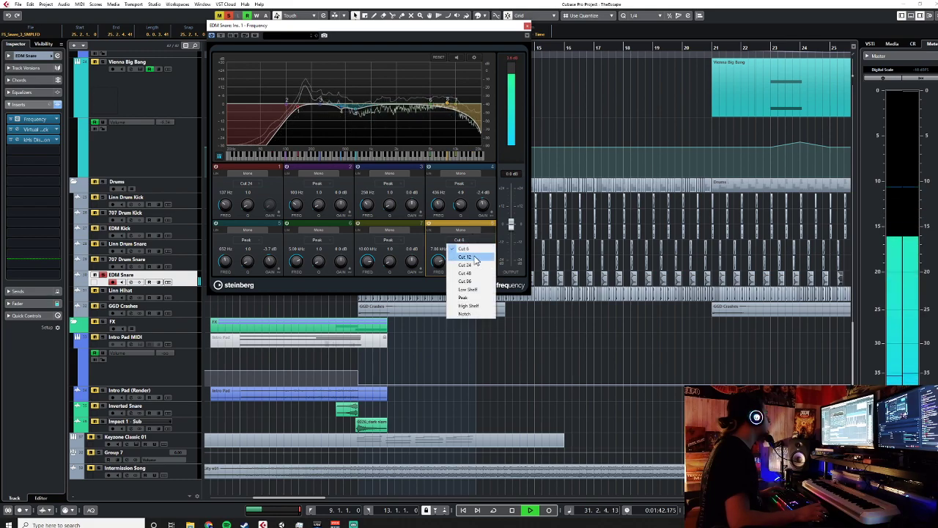
click(477, 289)
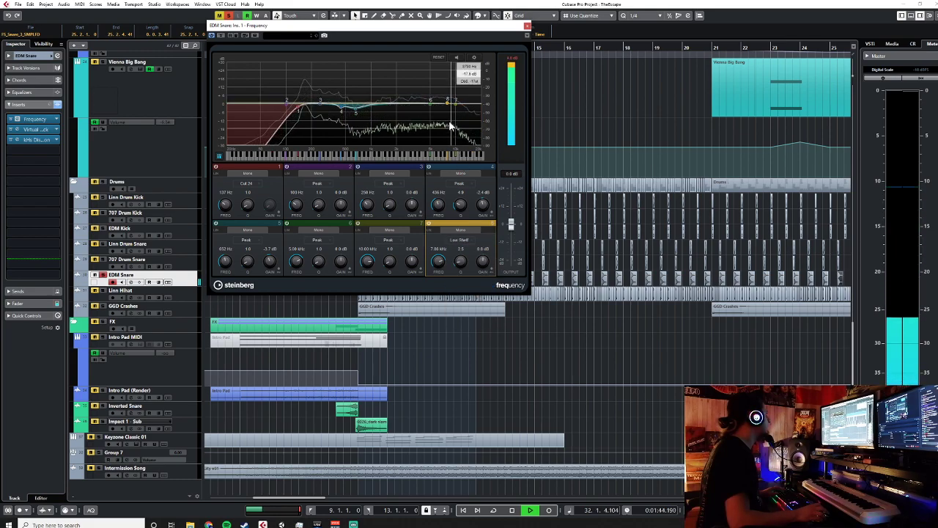
drag(445, 111, 445, 114)
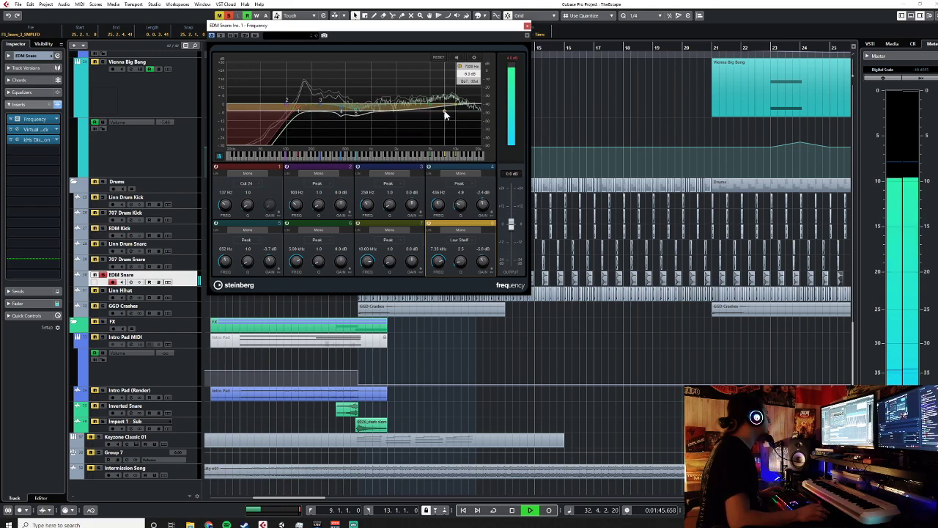
Set EQ band 8 to High Shelf and lower it at about 5.3 kHz while replaying the snare from bar 9
click(462, 240)
click(473, 305)
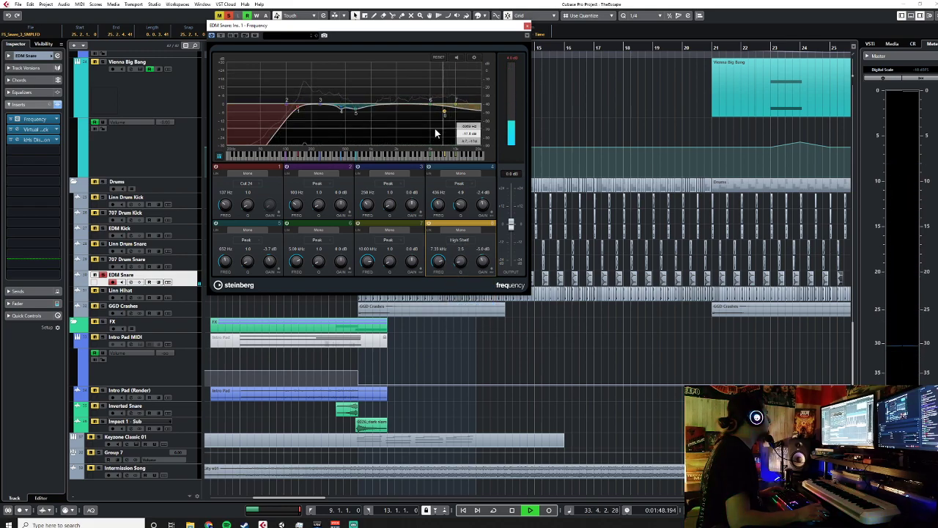
drag(379, 27, 604, 170)
key(space)
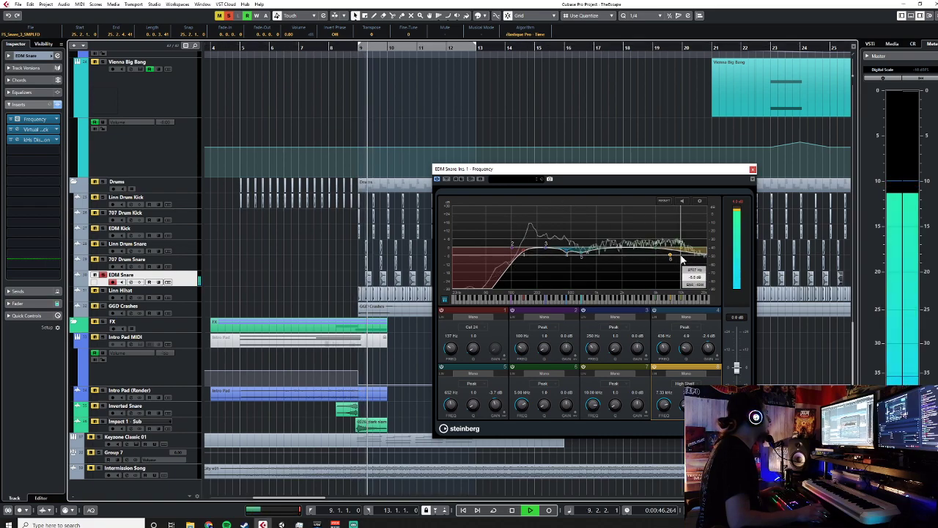
drag(670, 257, 658, 264)
Unsolo the EDM Snare track and close its Frequency EQ, listening to the full mix
click(104, 275)
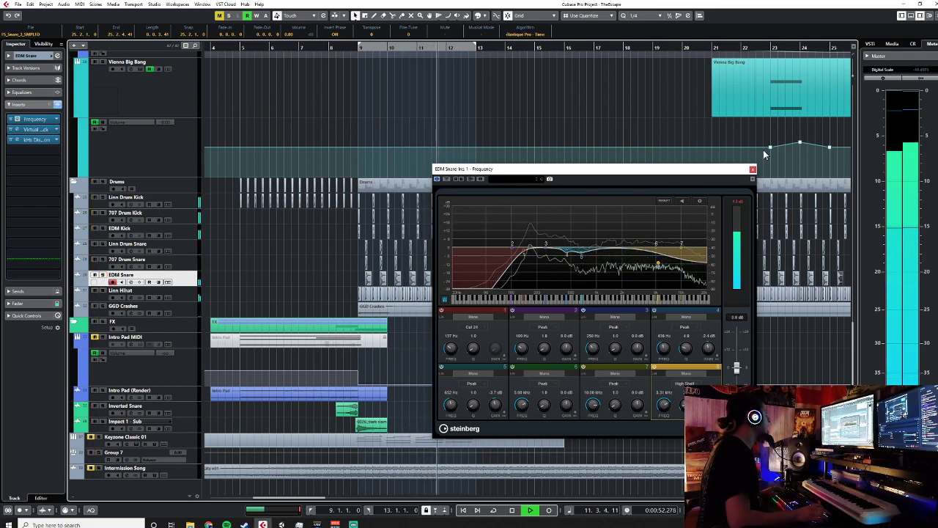
click(753, 170)
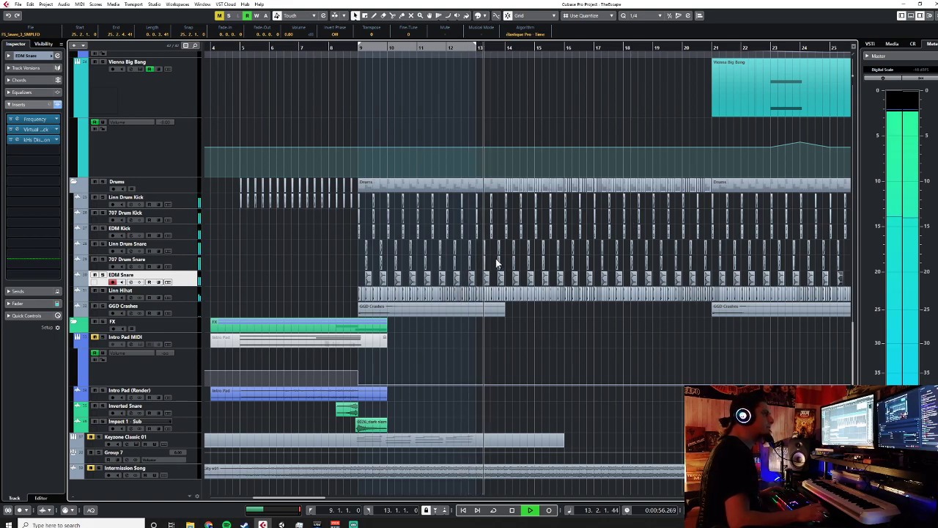
scroll(497, 264, down, 5)
scroll(497, 264, up, 5)
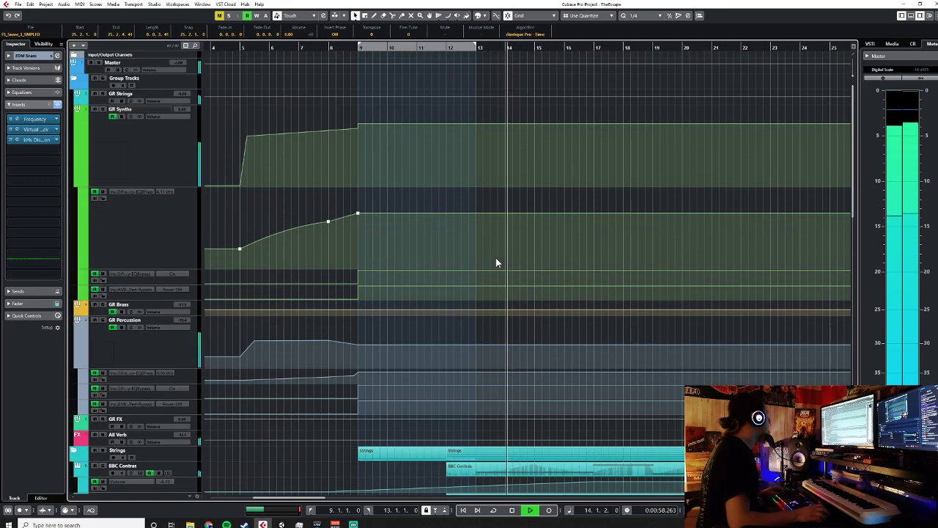
scroll(327, 297, down, 5)
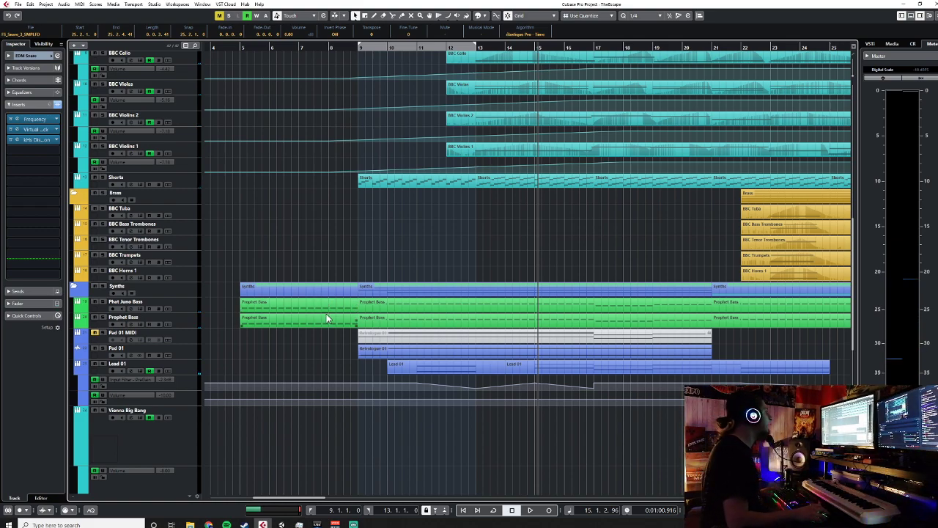
Set the locator range to span the whole arrangement, from 4.2 to 34.2
click(309, 47)
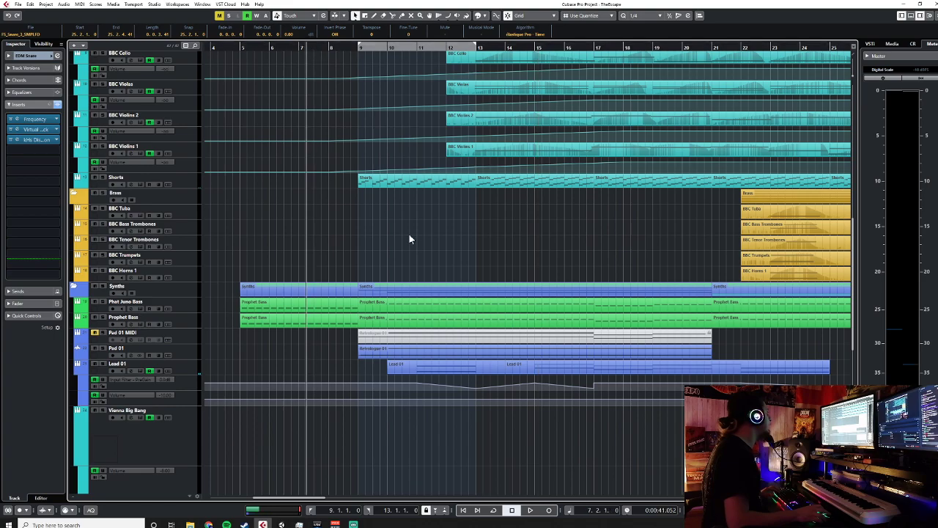
scroll(495, 333, down, 10)
scroll(495, 334, down, 3)
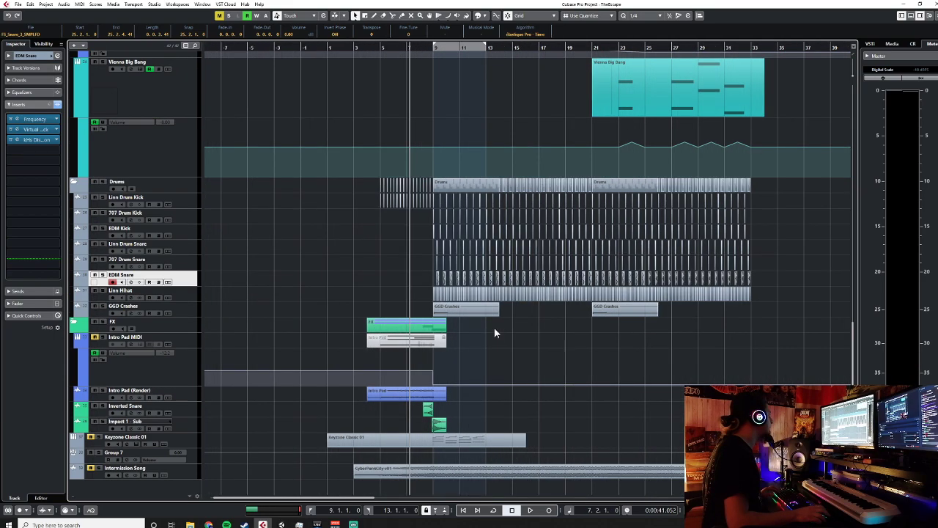
scroll(495, 334, up, 15)
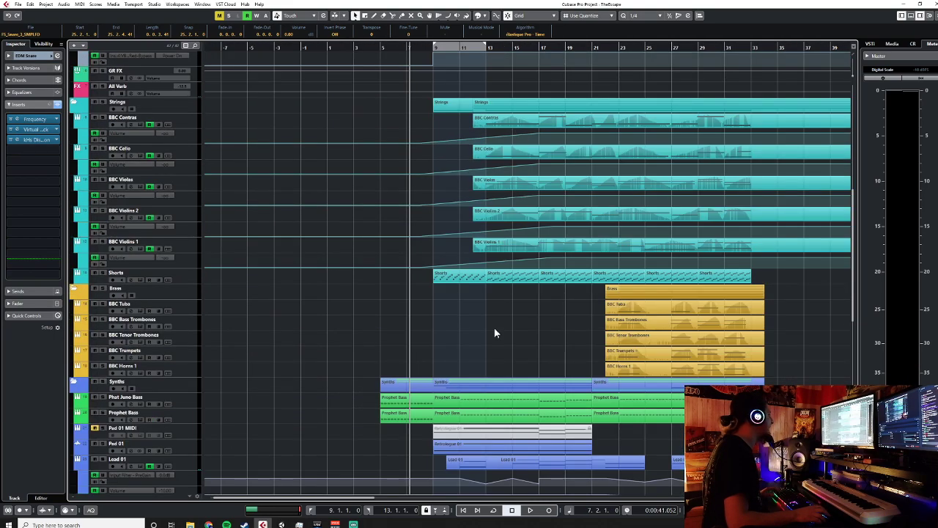
scroll(481, 211, down, 10)
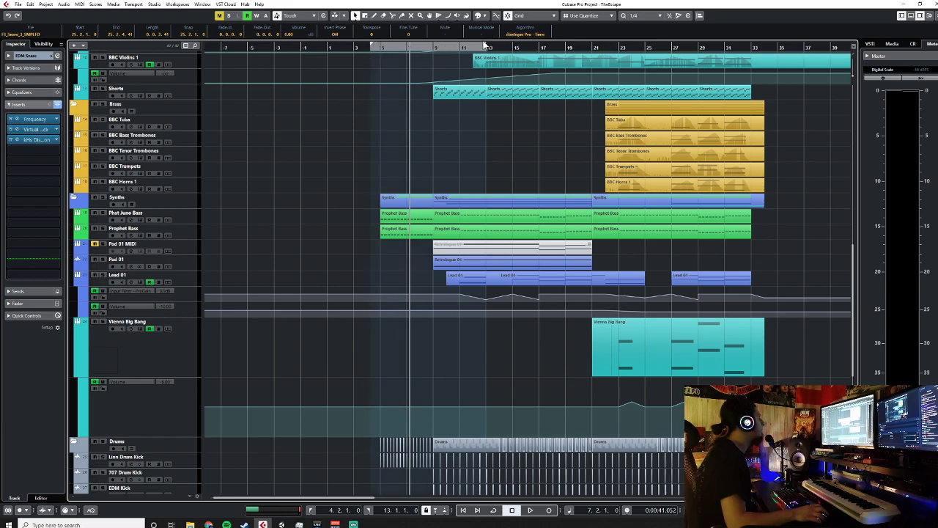
drag(486, 46, 810, 78)
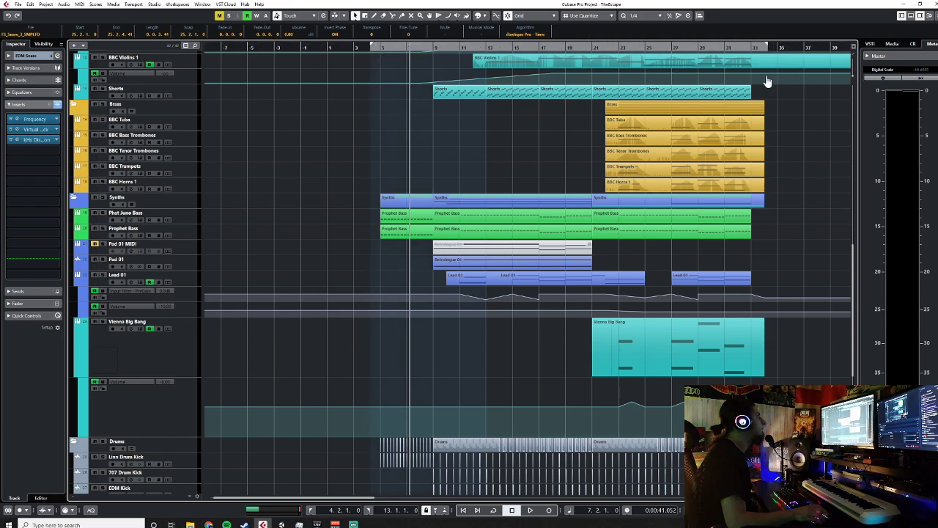
Play the whole arrangement from 4.2 until about bar 33 and stop playback
click(370, 48)
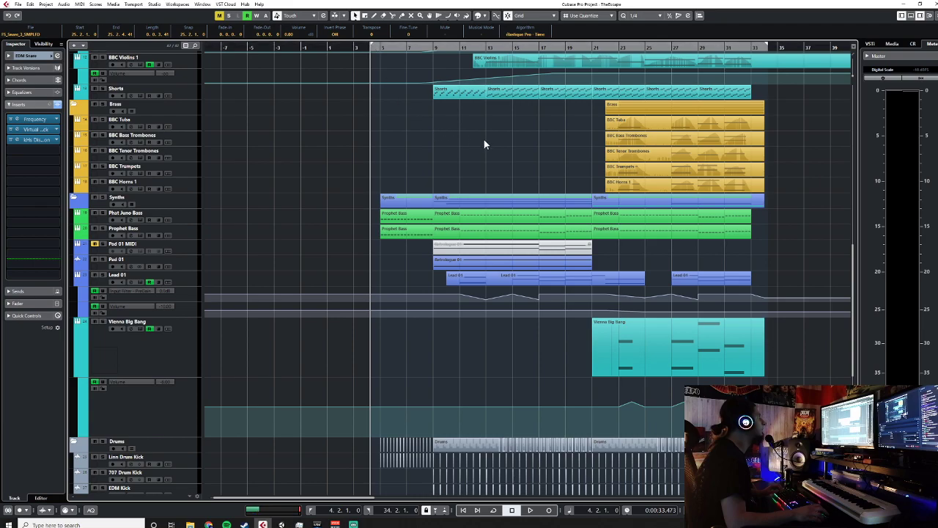
key(space)
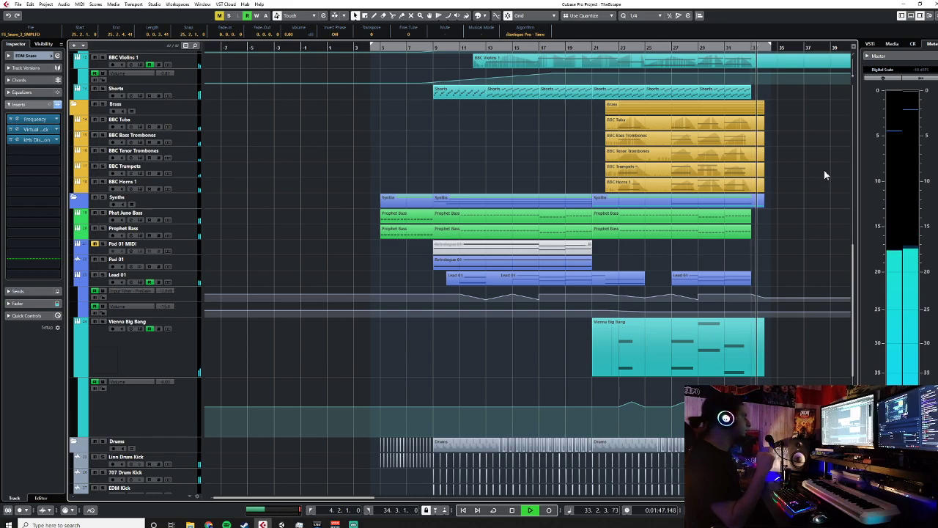
key(space)
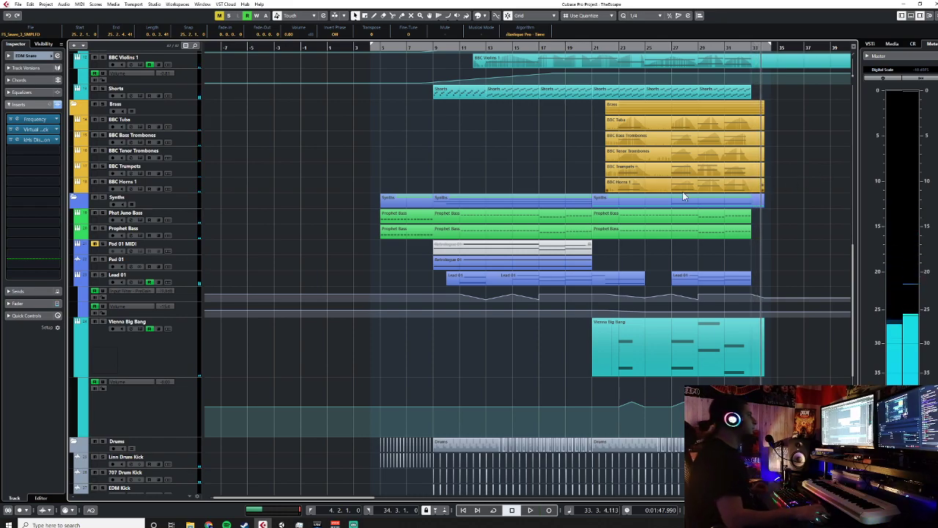